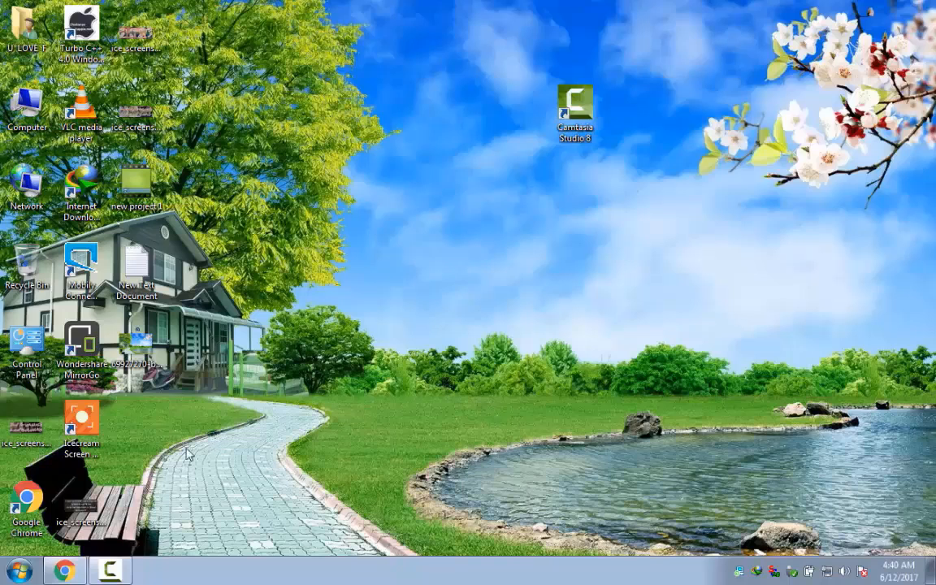
Switch to Chrome, view the soft32 Camtasia Studio download page and the YouTube channel page, and return to the desktop.
{"action": "left_click", "coordinate": [81, 576]}
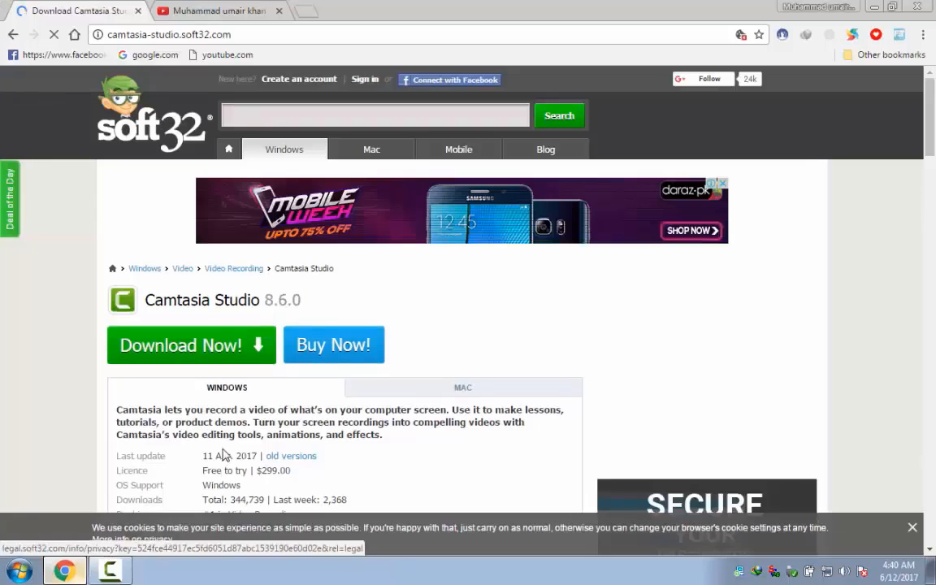
{"action": "left_click", "coordinate": [187, 7]}
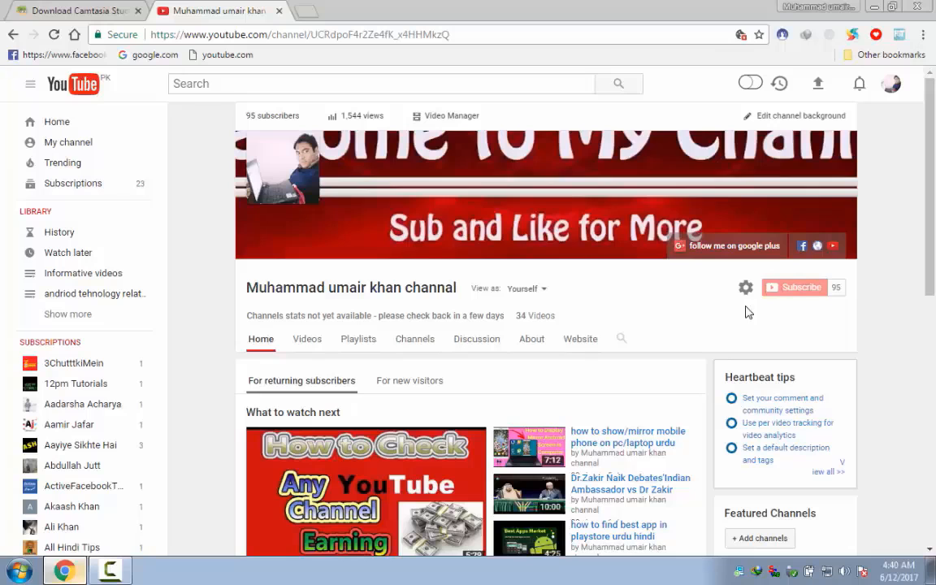
{"action": "left_click", "coordinate": [73, 7]}
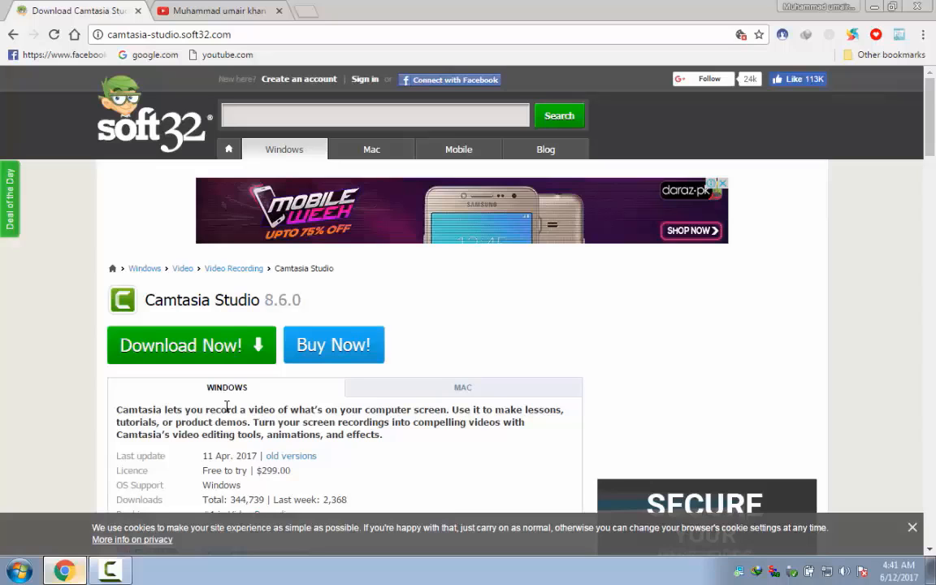
{"action": "left_click", "coordinate": [65, 571]}
Refresh the desktop and launch Camtasia Studio 8.
{"action": "right_click", "coordinate": [234, 483]}
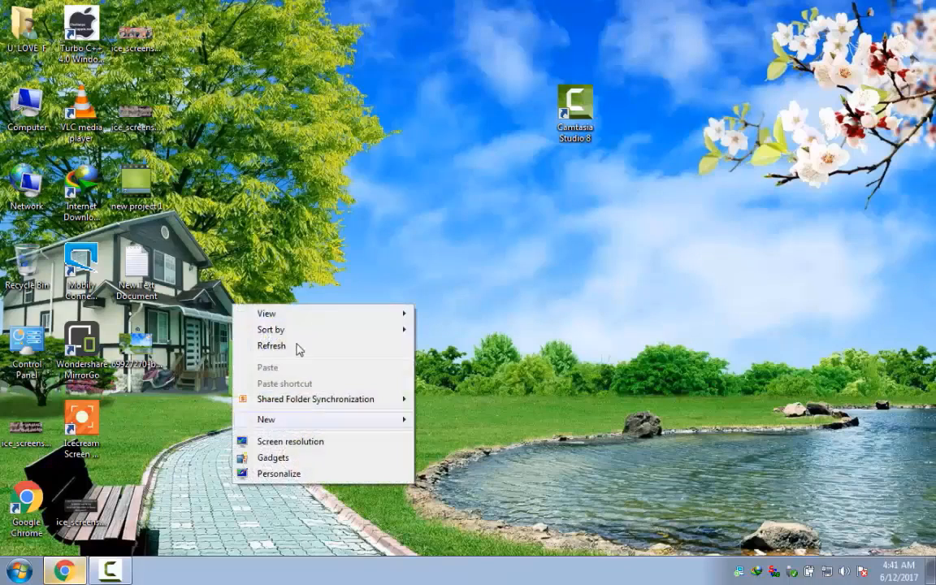
{"action": "left_click", "coordinate": [308, 347]}
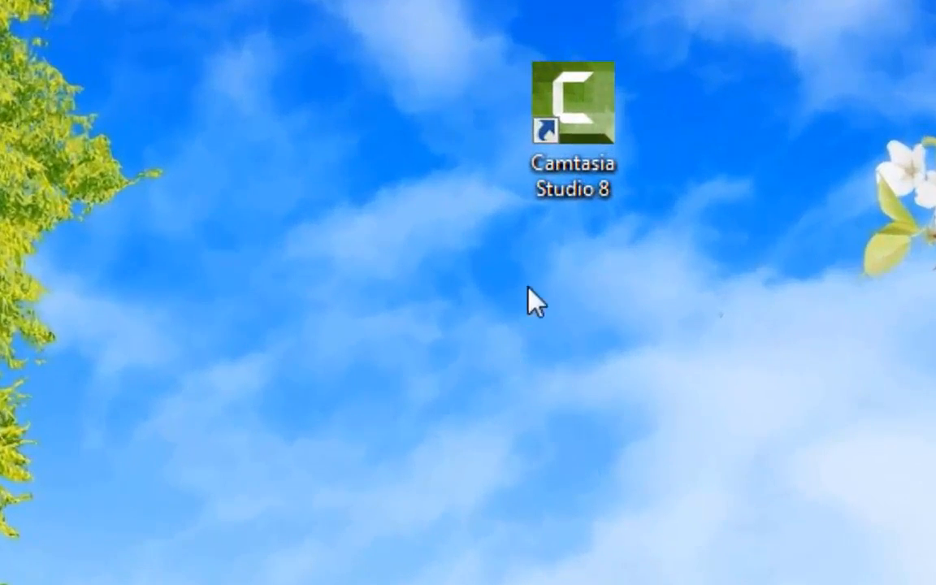
{"action": "left_click", "coordinate": [572, 199]}
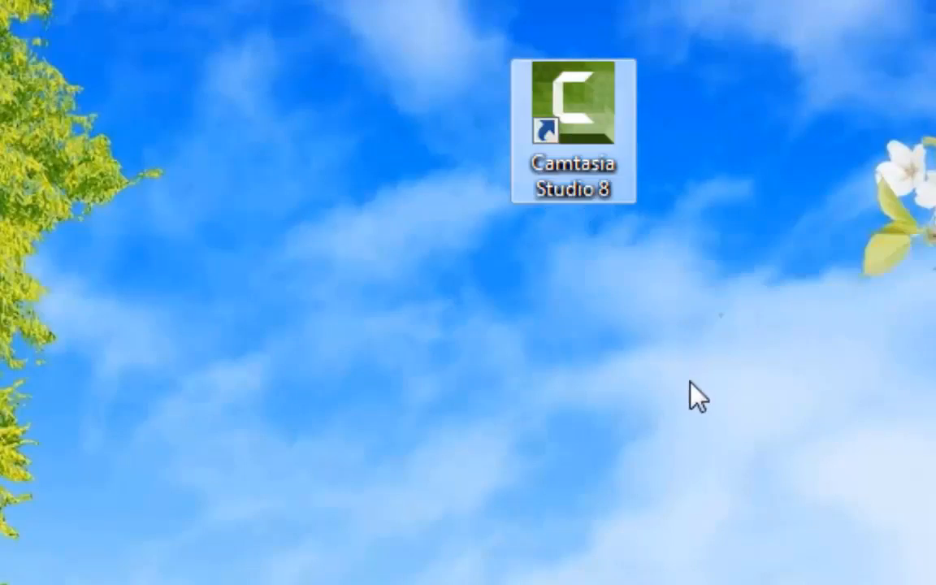
{"action": "double_click", "coordinate": [624, 153]}
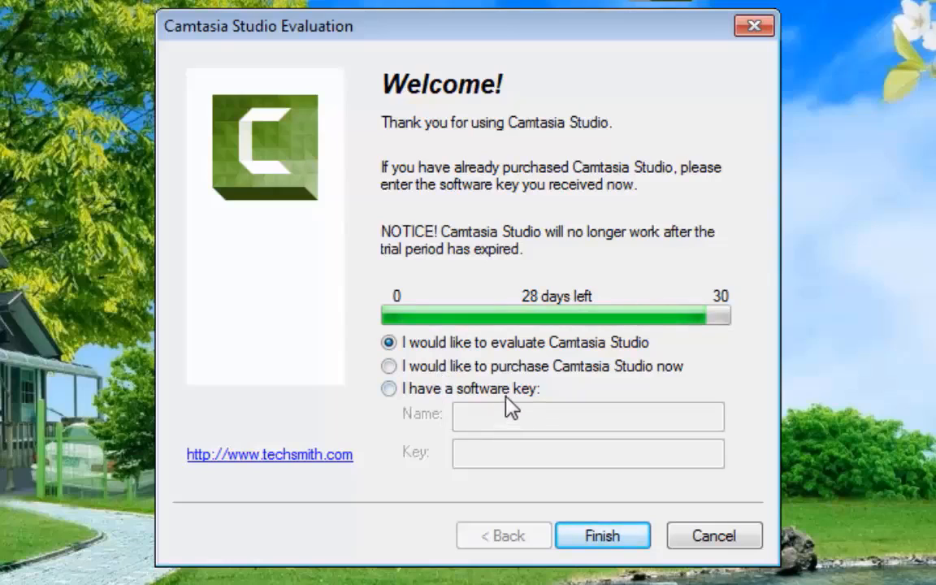
Look through the purchase and software key options, and continue with evaluating Camtasia Studio.
{"action": "left_click", "coordinate": [486, 390]}
{"action": "left_click", "coordinate": [448, 366]}
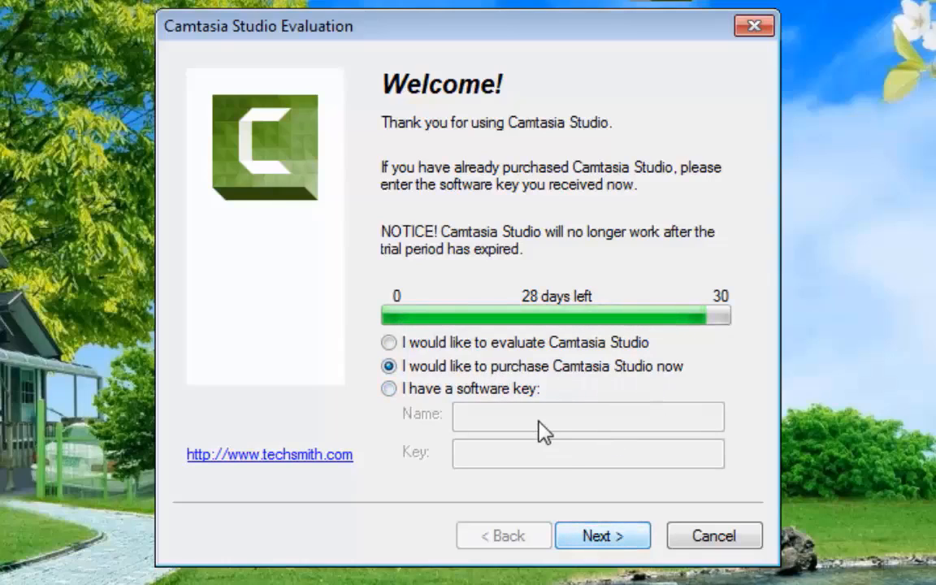
{"action": "left_click", "coordinate": [478, 345]}
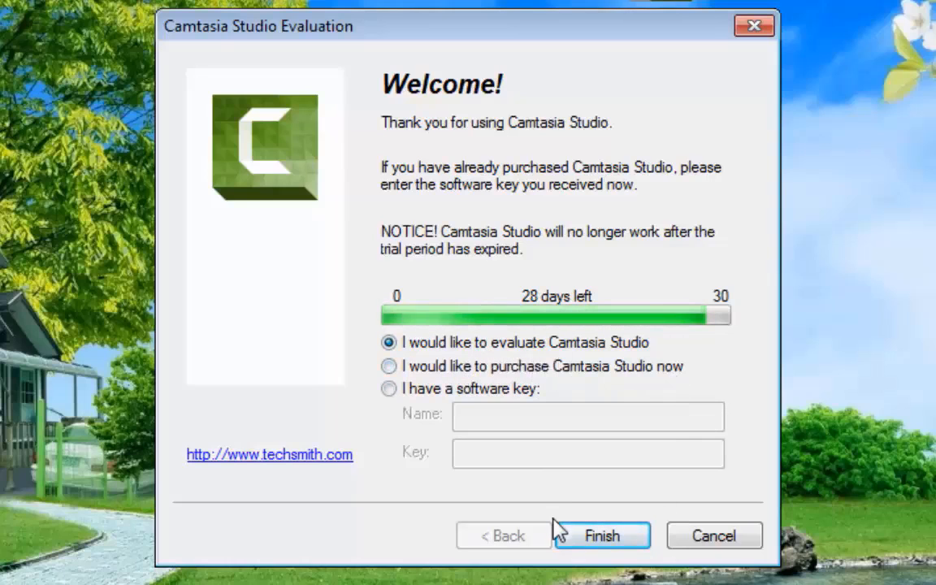
{"action": "left_click", "coordinate": [600, 534]}
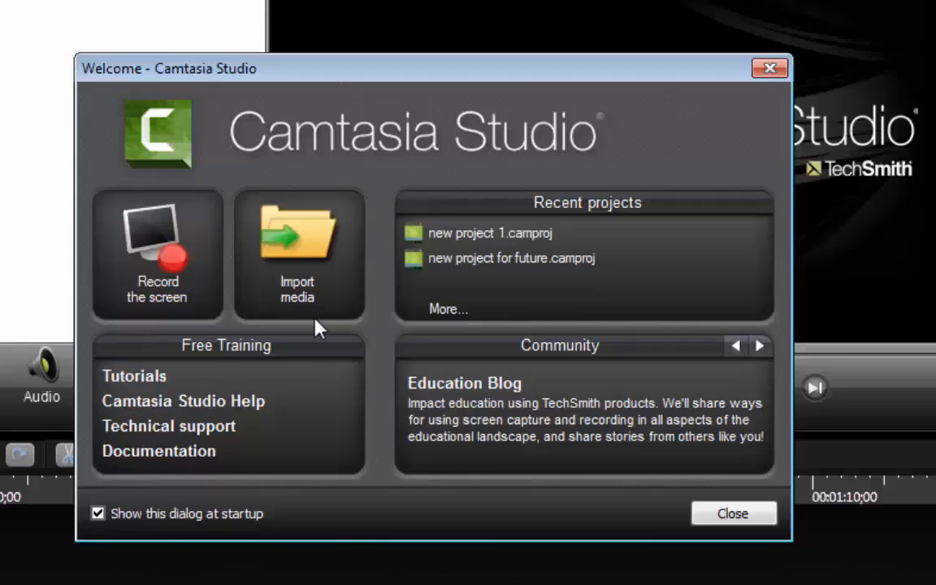
Open the screen recorder from the welcome dialog and minimize it.
{"action": "left_click", "coordinate": [160, 260]}
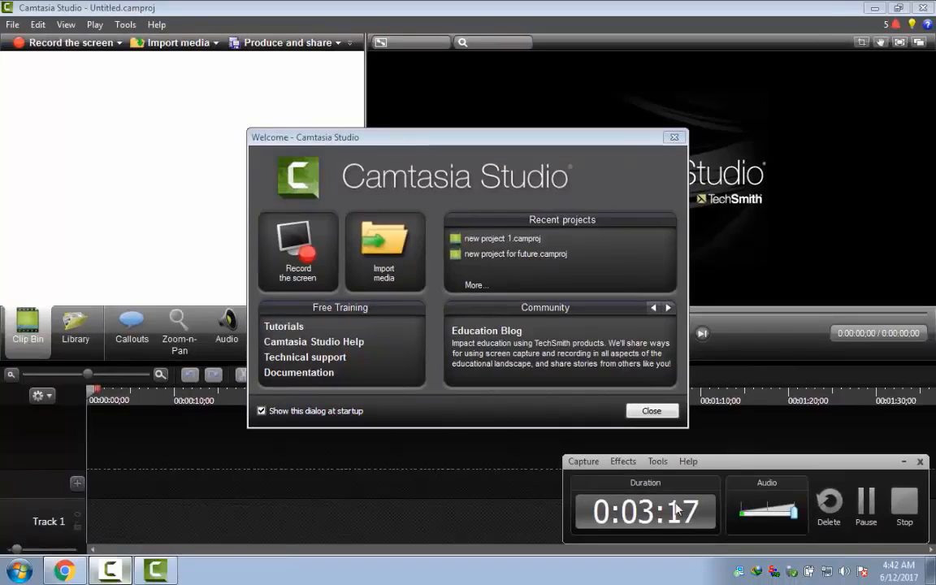
{"action": "left_click", "coordinate": [906, 462]}
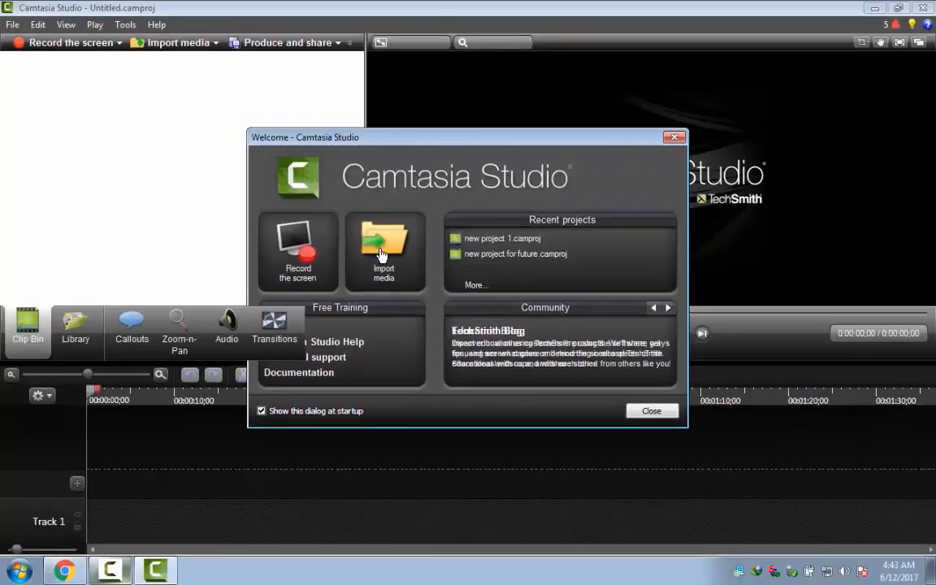
Start importing media from the welcome dialog, and resize and reposition the file selection window.
{"action": "left_click", "coordinate": [379, 254]}
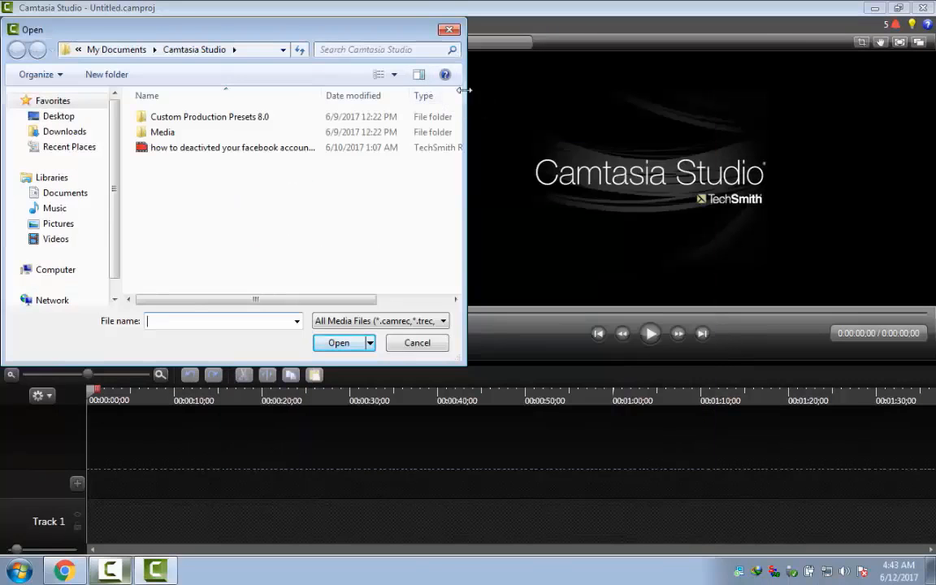
{"action": "left_click_drag", "start_coordinate": [464, 90], "coordinate": [756, 150]}
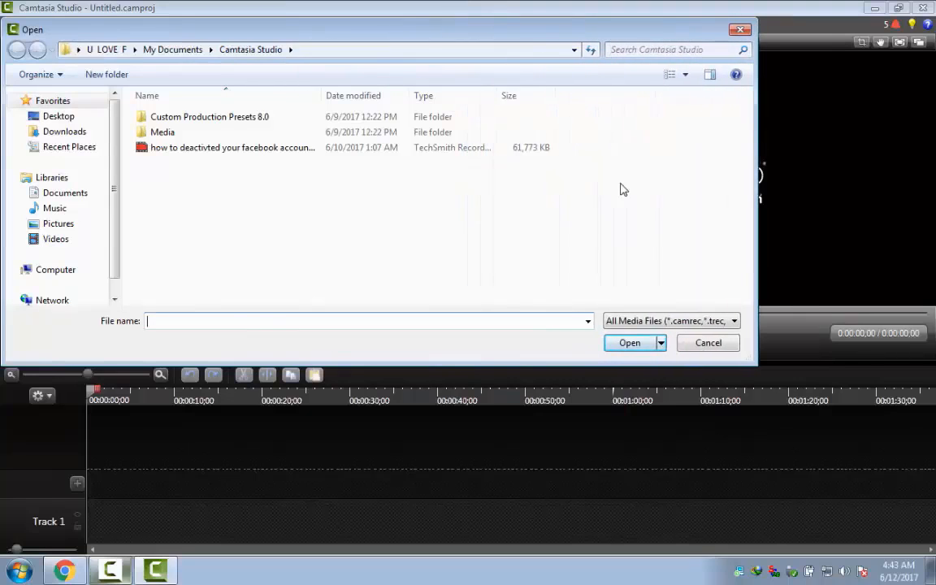
{"action": "left_click_drag", "start_coordinate": [366, 31], "coordinate": [497, 61]}
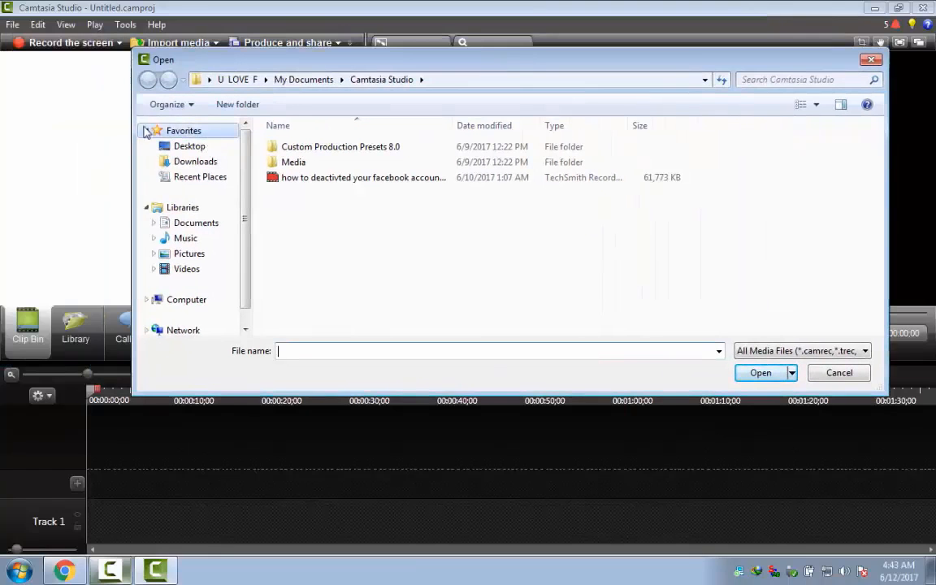
{"action": "left_click_drag", "start_coordinate": [133, 120], "coordinate": [405, 124]}
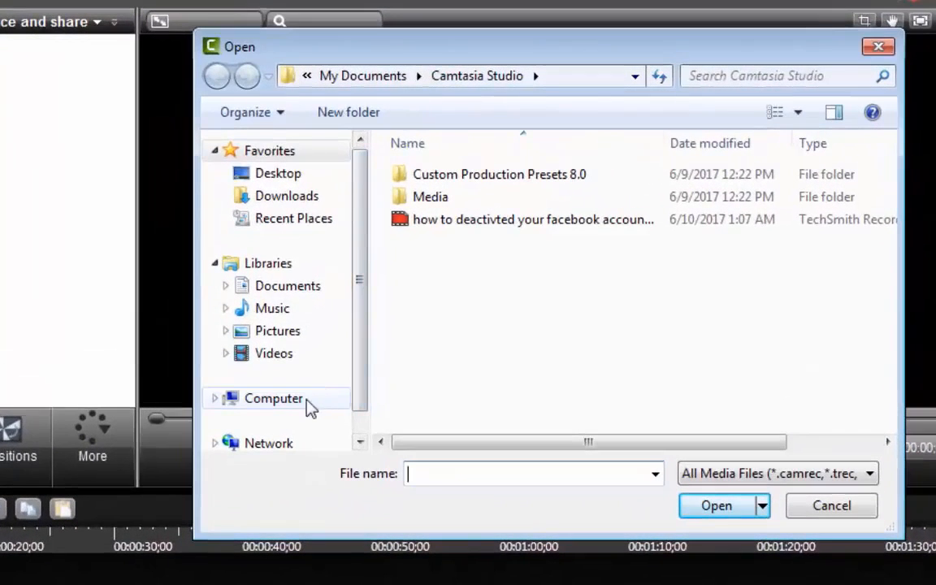
Browse to the All Personal documents and videos folder on drive E:, showing the drive's contents as large icons.
{"action": "left_click", "coordinate": [287, 400]}
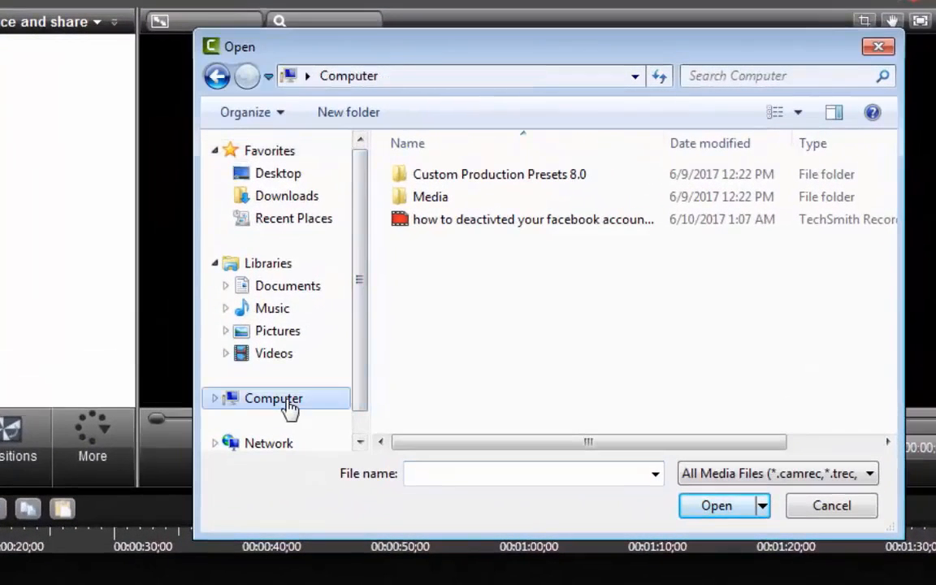
{"action": "double_click", "coordinate": [553, 311]}
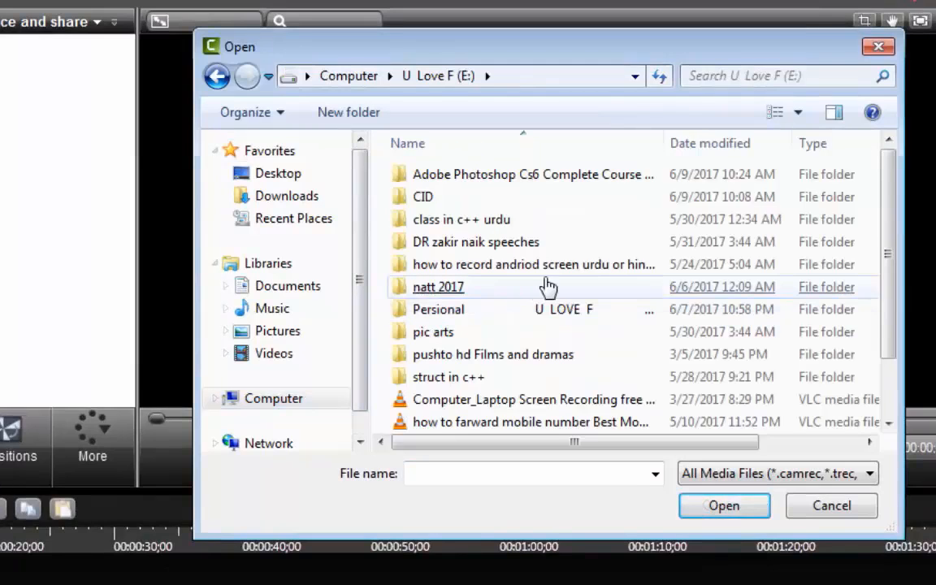
{"action": "left_click", "coordinate": [798, 112]}
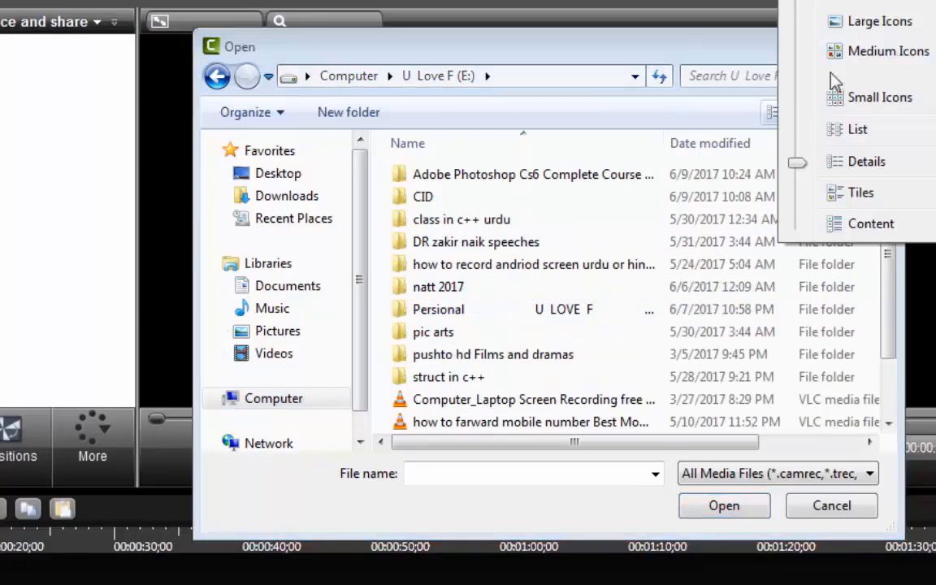
{"action": "left_click", "coordinate": [837, 20]}
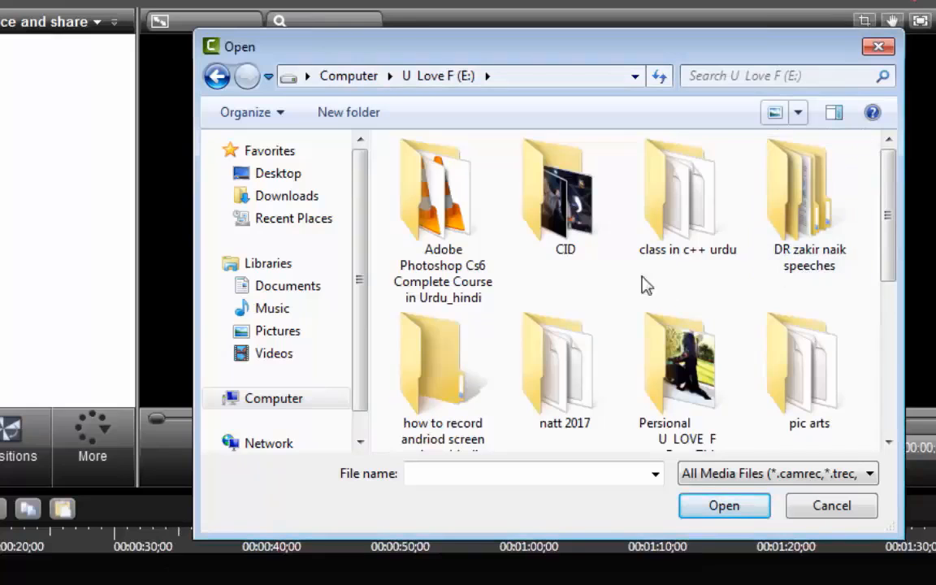
{"action": "double_click", "coordinate": [666, 366]}
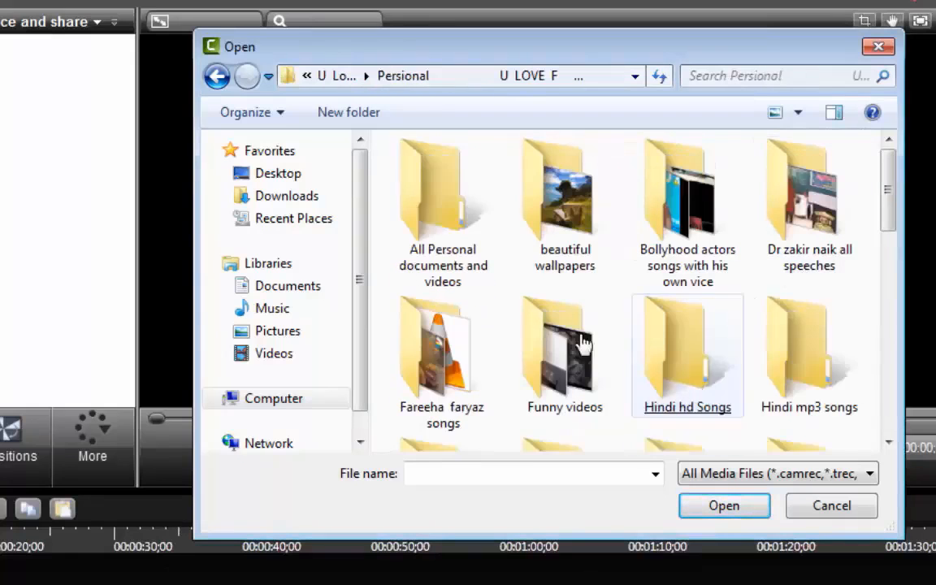
{"action": "double_click", "coordinate": [428, 223]}
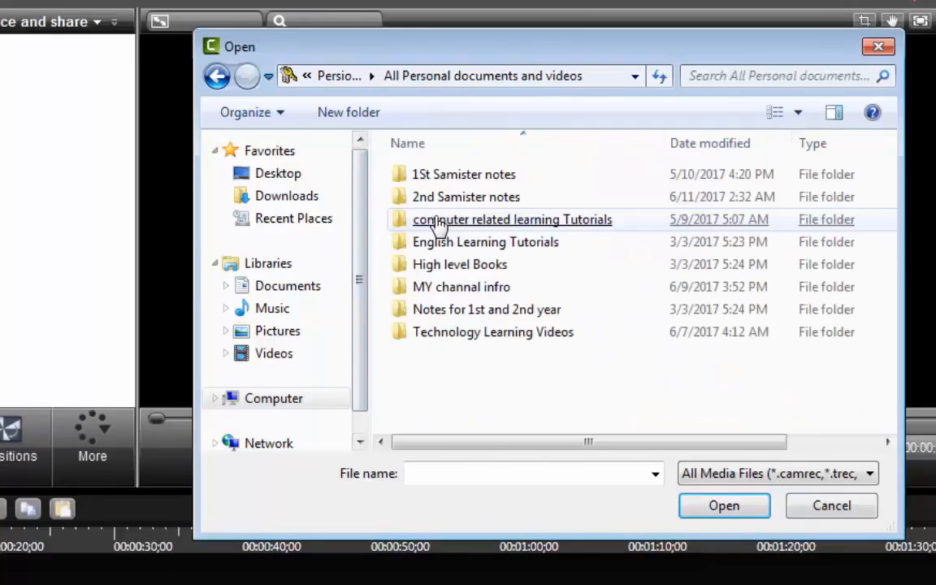
Import the video "5 Array within Structure in C (HINDI_URDU) - YouTube.MP4" after browsing the C++ in Urdu folders within computer related learning Tutorials.
{"action": "left_click", "coordinate": [217, 81]}
{"action": "double_click", "coordinate": [491, 226]}
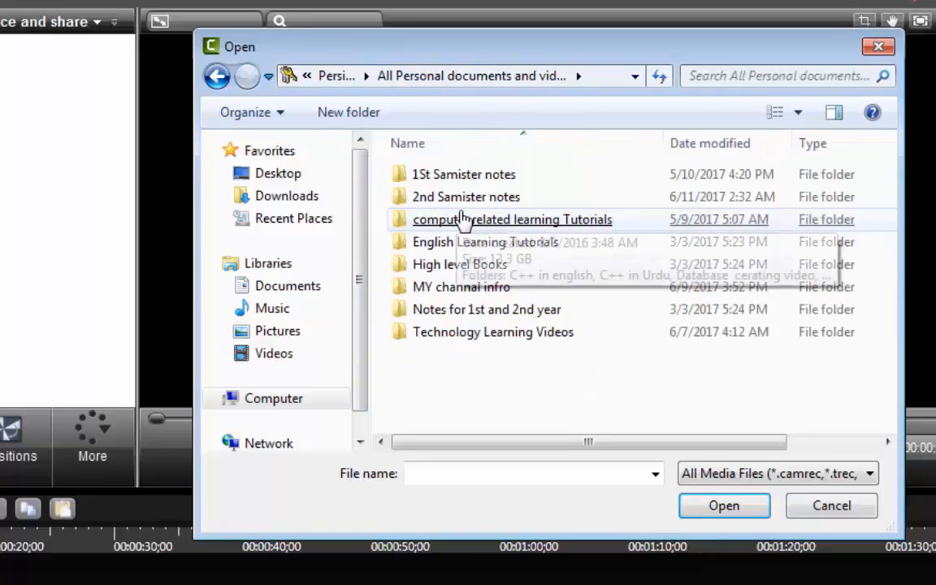
{"action": "double_click", "coordinate": [458, 218]}
{"action": "double_click", "coordinate": [454, 201]}
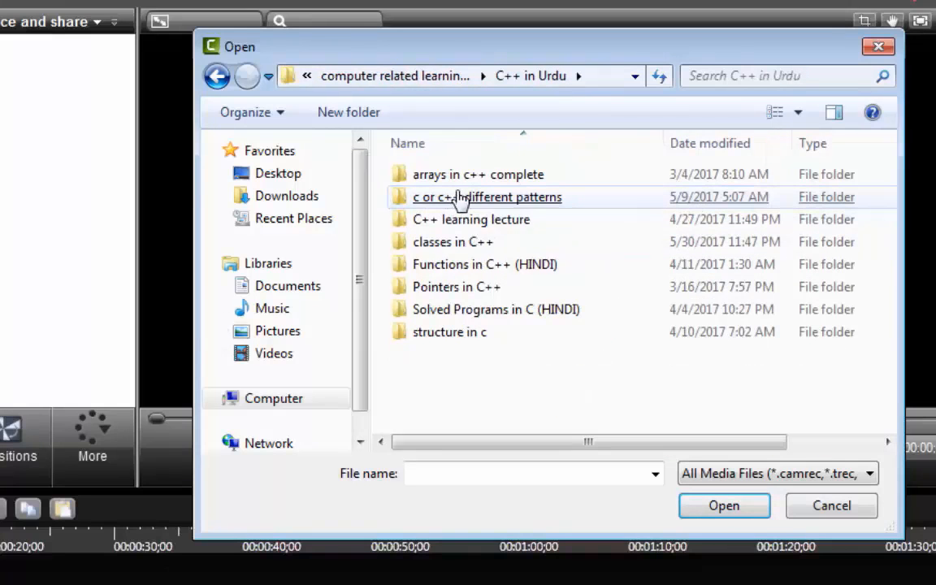
{"action": "double_click", "coordinate": [475, 177]}
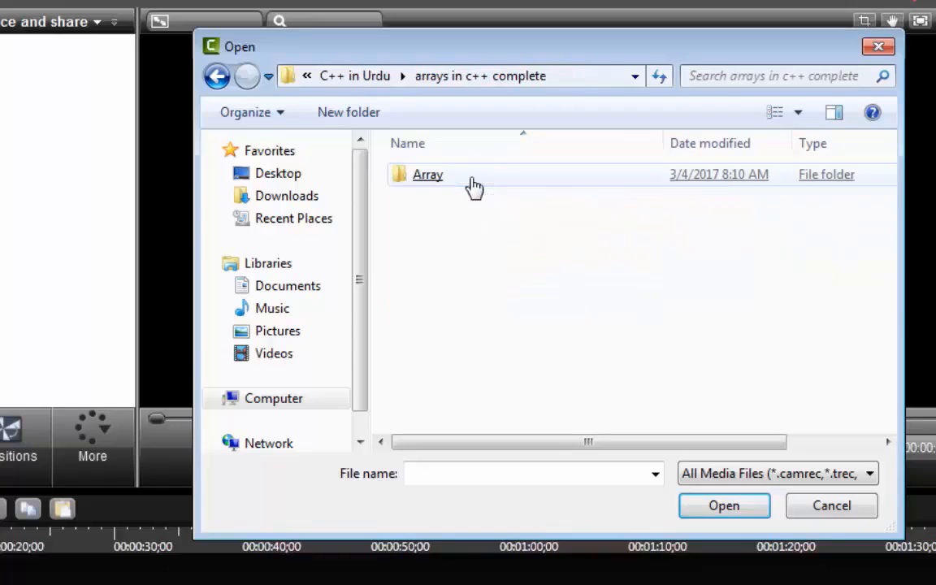
{"action": "double_click", "coordinate": [435, 177]}
{"action": "double_click", "coordinate": [439, 178]}
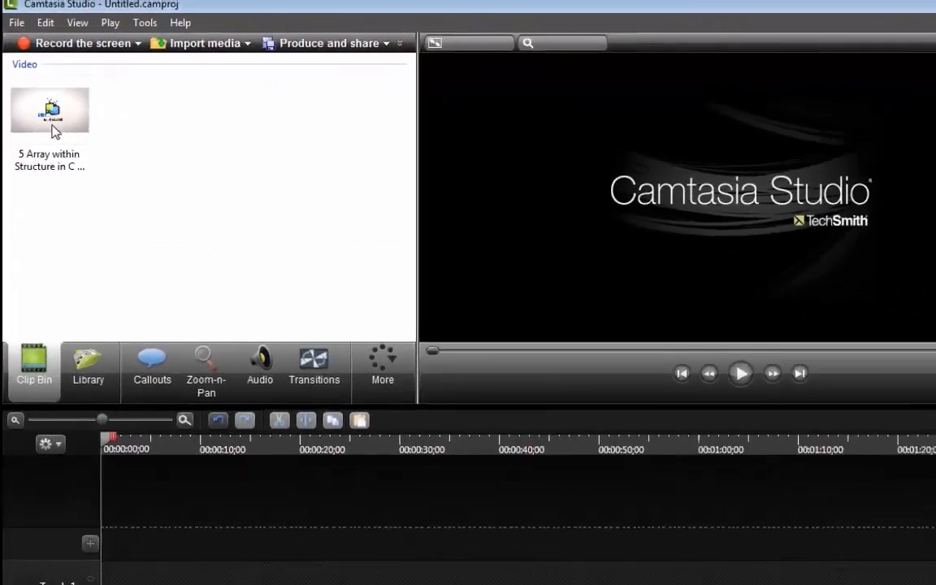
{"action": "left_click", "coordinate": [91, 195]}
Add the imported video to Track 1 and shift the clip to start at about 18 seconds.
{"action": "left_click_drag", "start_coordinate": [45, 120], "coordinate": [131, 525]}
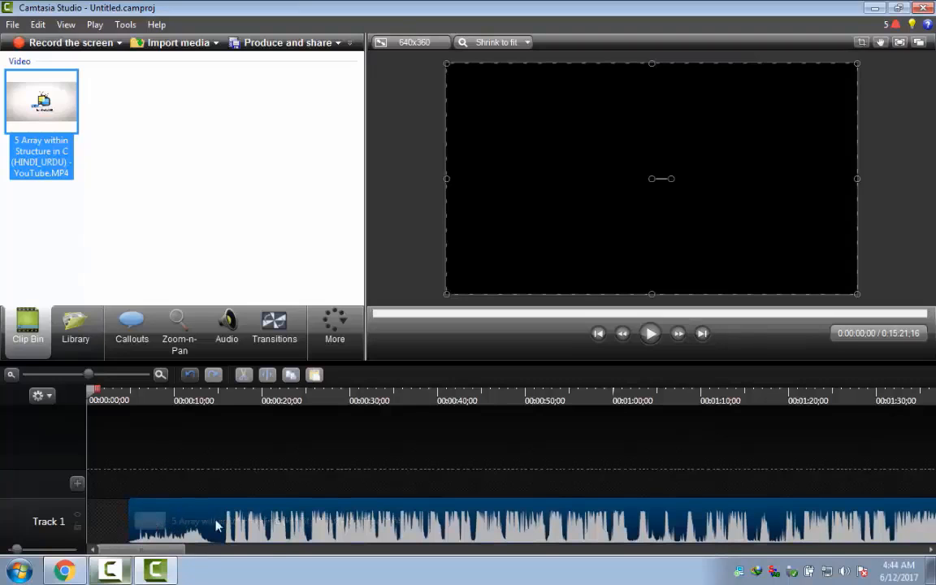
{"action": "left_click_drag", "start_coordinate": [195, 530], "coordinate": [114, 534]}
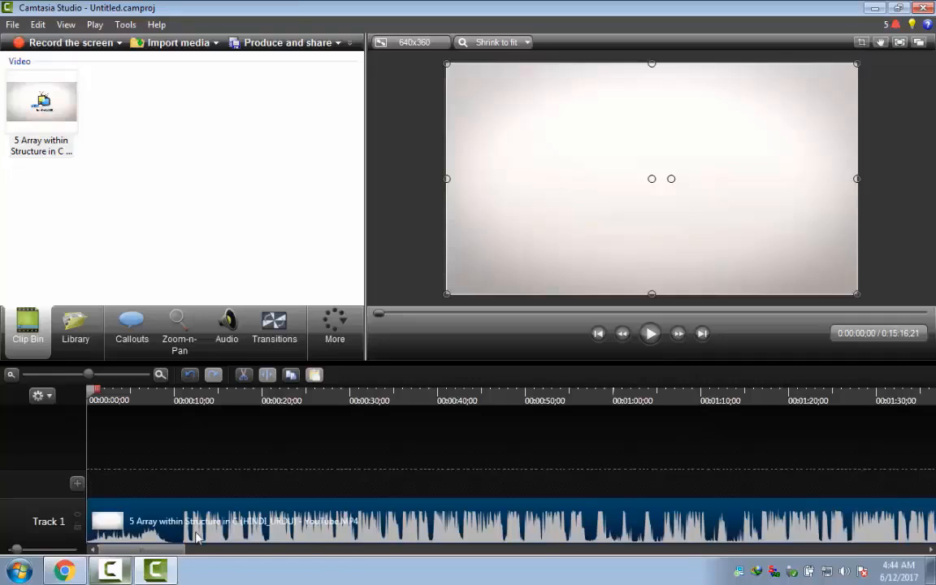
{"action": "left_click_drag", "start_coordinate": [183, 521], "coordinate": [300, 556]}
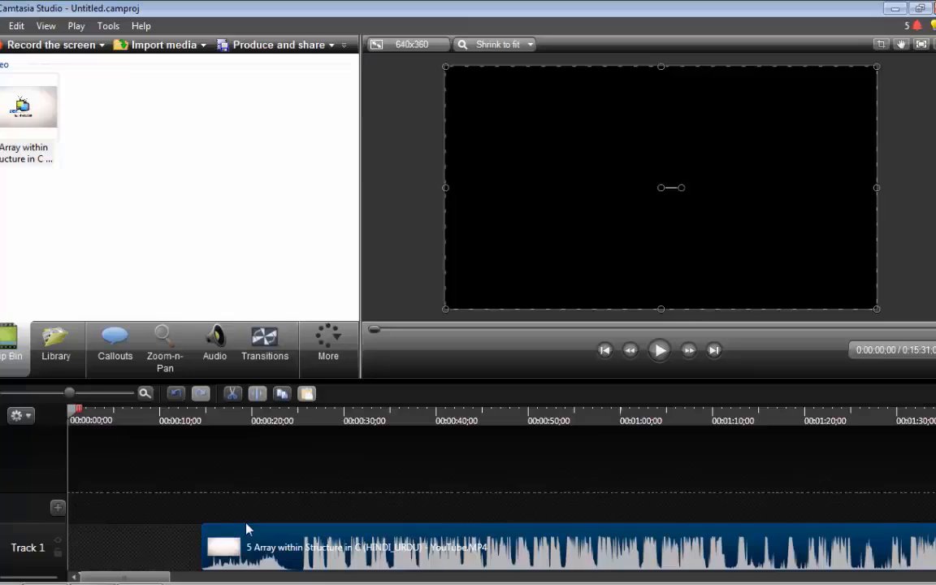
{"action": "left_click_drag", "start_coordinate": [273, 541], "coordinate": [306, 545]}
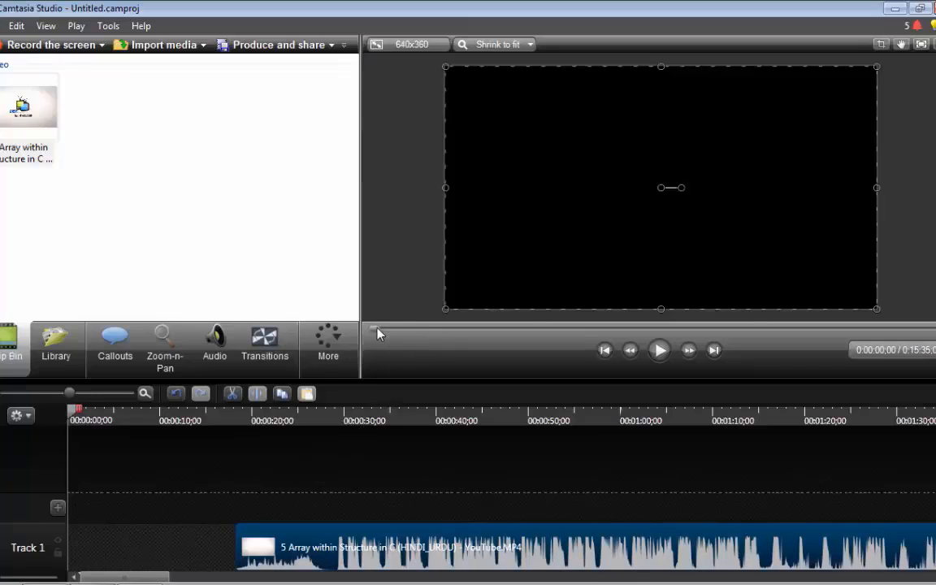
Move the Track 1 clip earlier to start at about 14 seconds and set the playhead to 00:00:13;26.
{"action": "left_click_drag", "start_coordinate": [378, 335], "coordinate": [388, 336]}
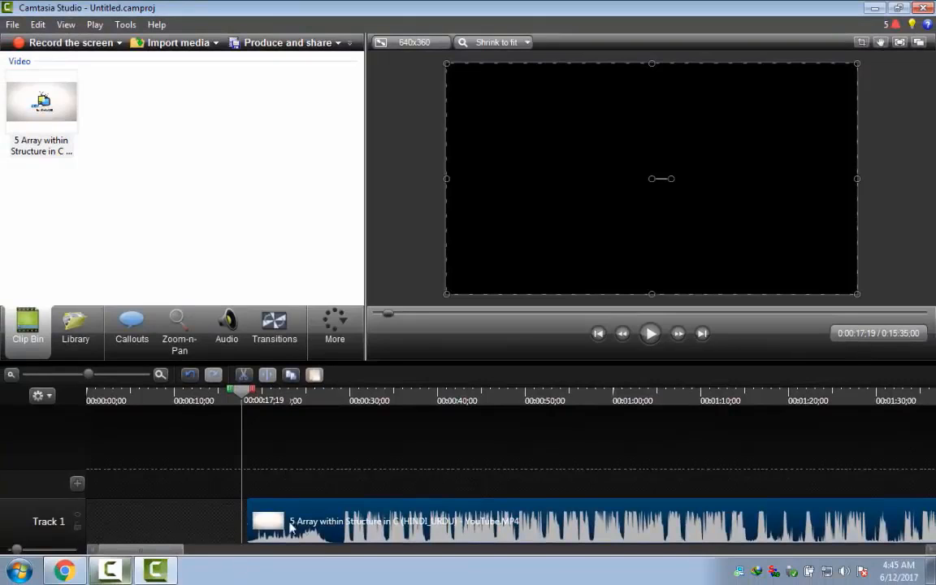
{"action": "left_click_drag", "start_coordinate": [288, 528], "coordinate": [250, 530]}
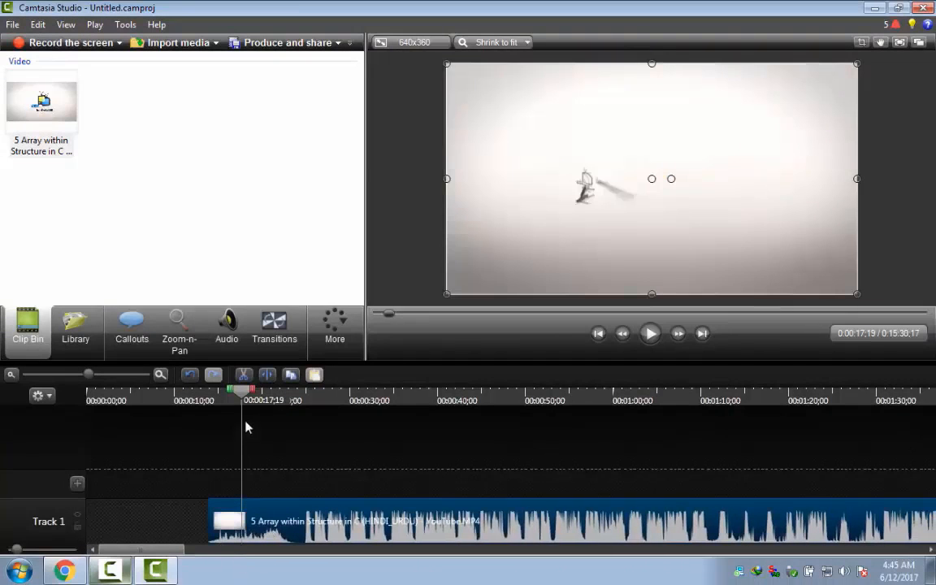
{"action": "left_click", "coordinate": [225, 400]}
{"action": "left_click_drag", "start_coordinate": [225, 404], "coordinate": [219, 408]}
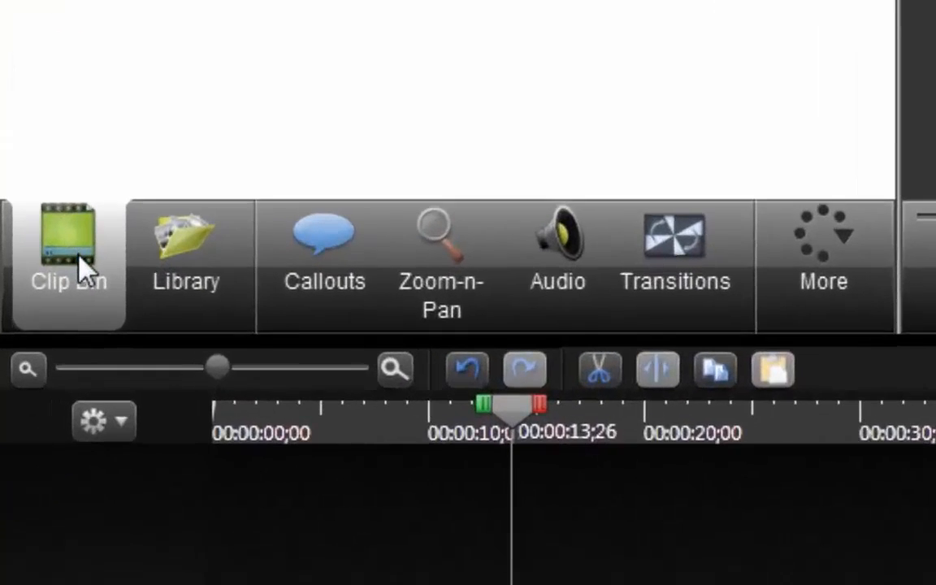
{"action": "mouse_move", "coordinate": [31, 330]}
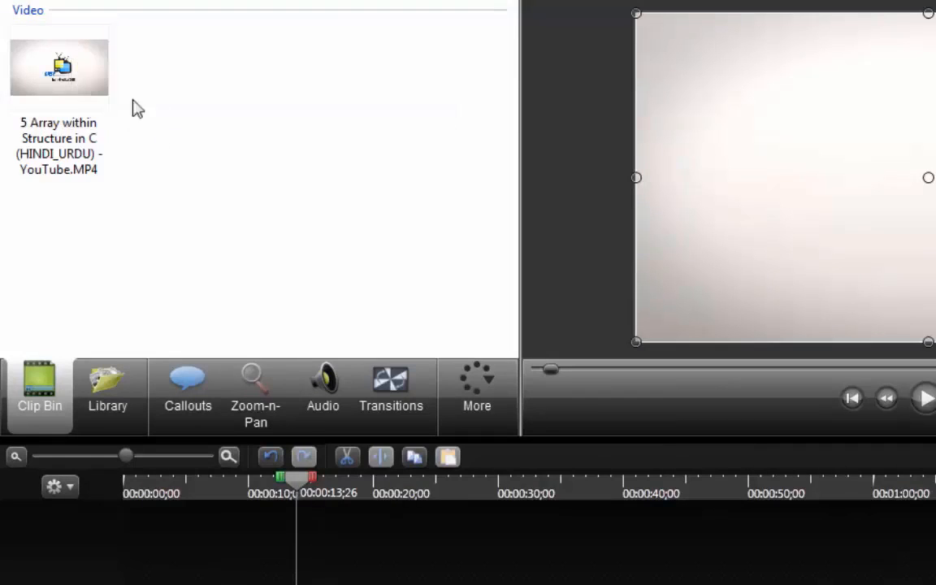
{"action": "left_click", "coordinate": [71, 91]}
{"action": "left_click", "coordinate": [204, 156]}
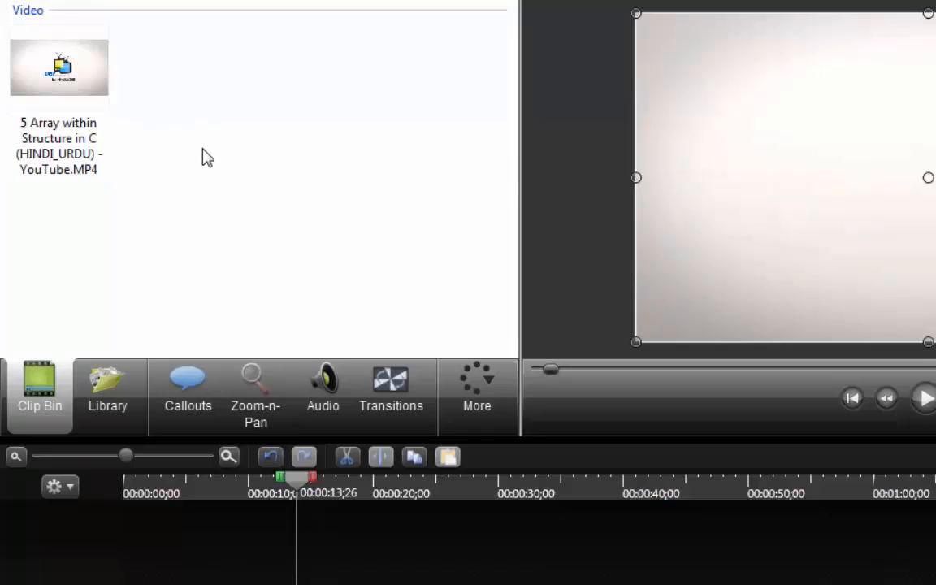
Open the media Library and view the tracks in the Music - Amity folder, leaving the folder collapsed.
{"action": "left_click", "coordinate": [118, 406]}
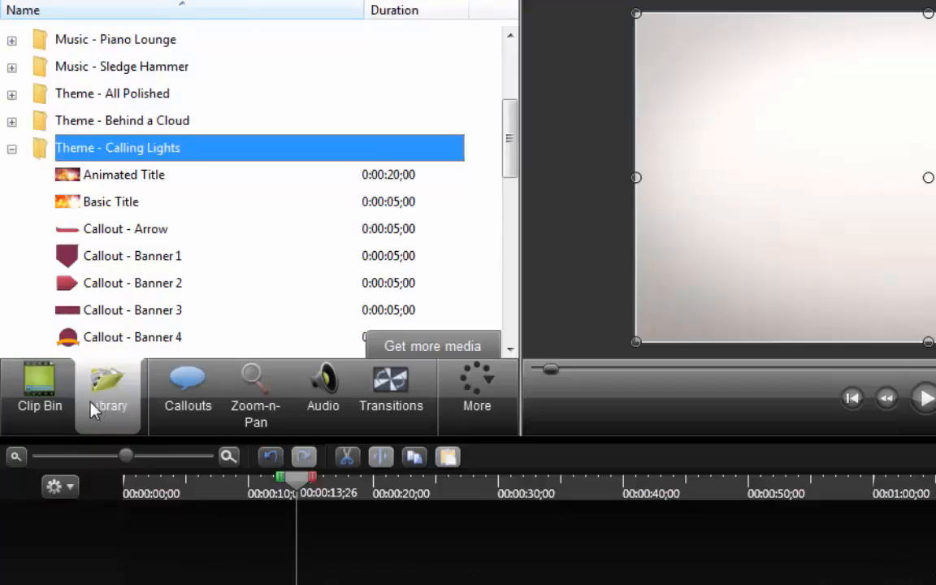
{"action": "left_click_drag", "start_coordinate": [505, 121], "coordinate": [512, 73]}
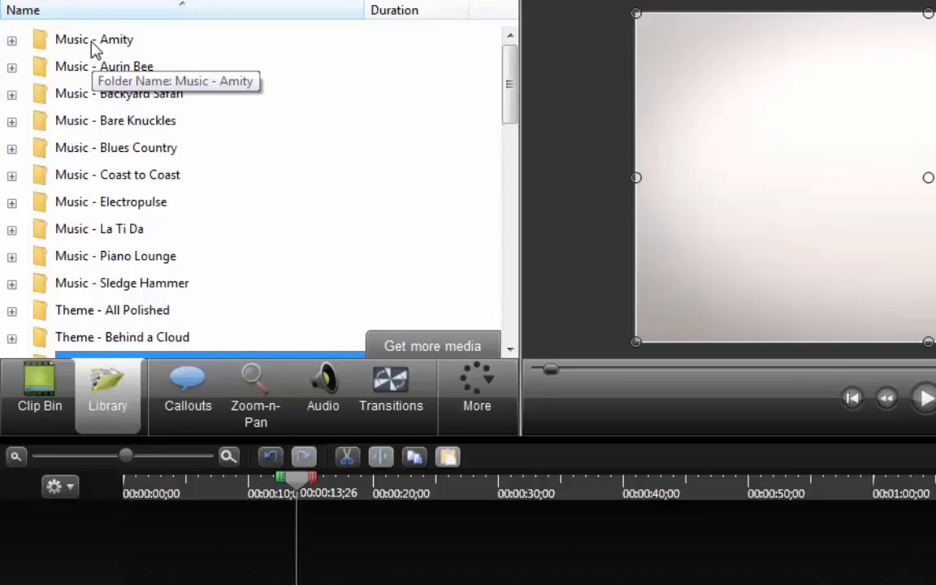
{"action": "left_click", "coordinate": [12, 40]}
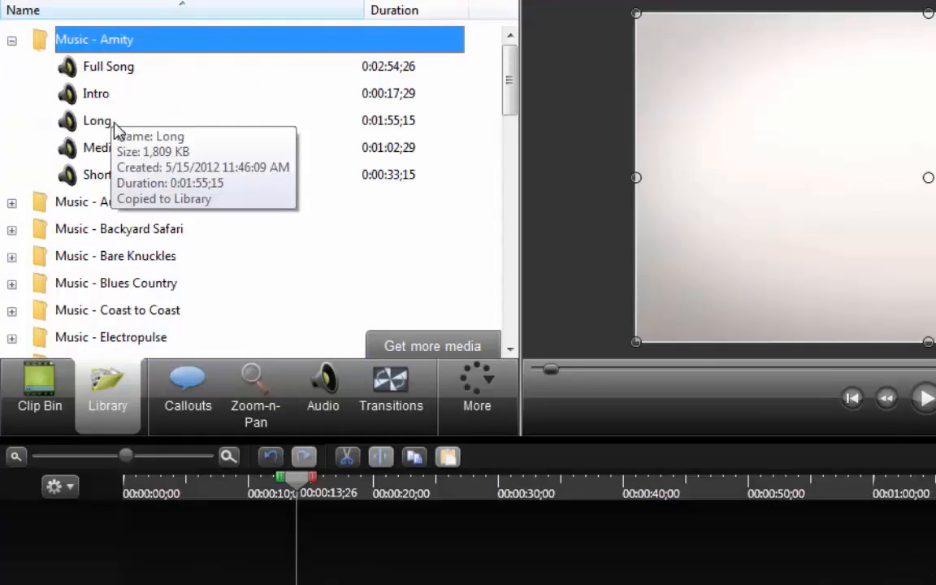
{"action": "left_click", "coordinate": [12, 42]}
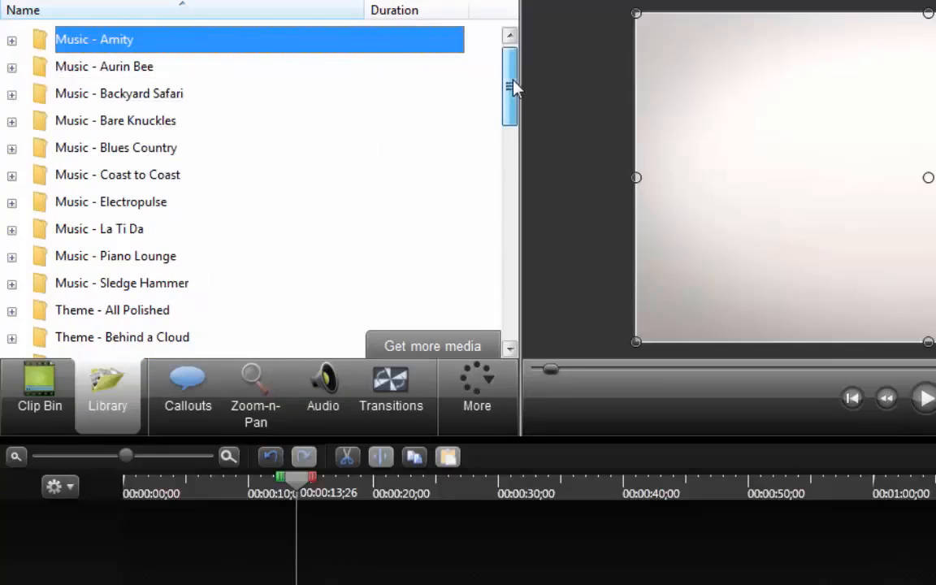
Collapse the Theme - Calling Lights folder and preview the Animated Title in Theme - All Polished.
{"action": "left_click_drag", "start_coordinate": [514, 84], "coordinate": [512, 121]}
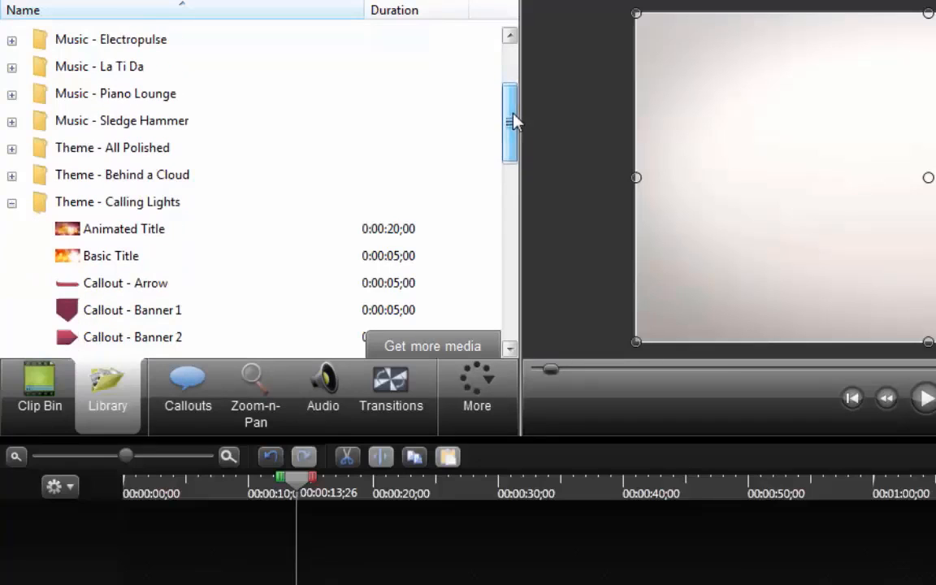
{"action": "left_click", "coordinate": [11, 204]}
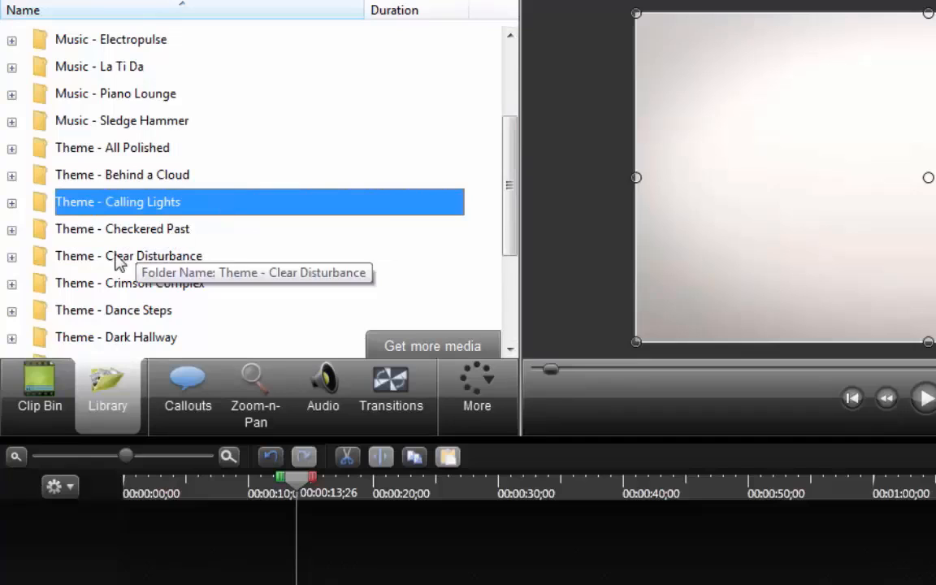
{"action": "double_click", "coordinate": [114, 148]}
{"action": "left_click", "coordinate": [80, 65]}
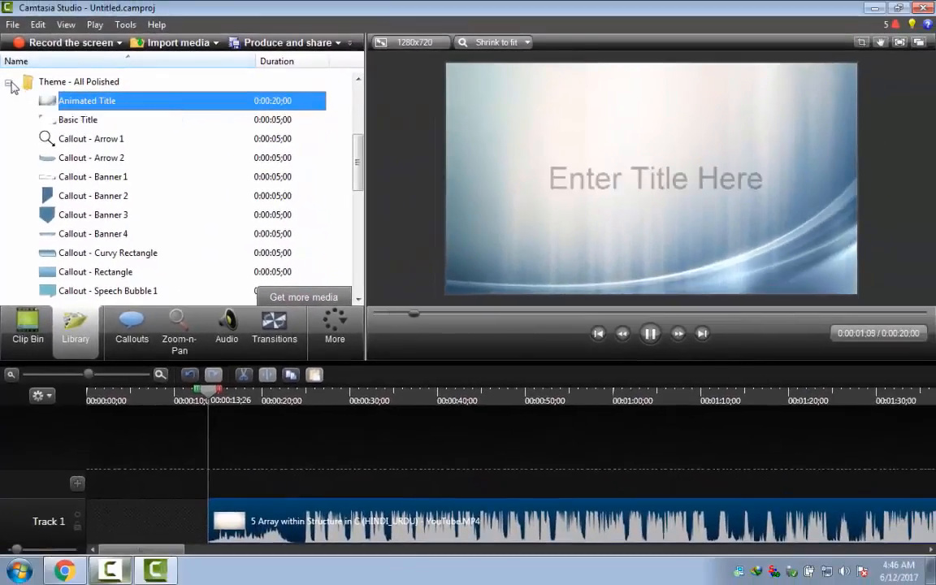
Collapse the Theme - All Polished folder and expand the Music - Amity folder in the Library.
{"action": "left_click", "coordinate": [8, 77]}
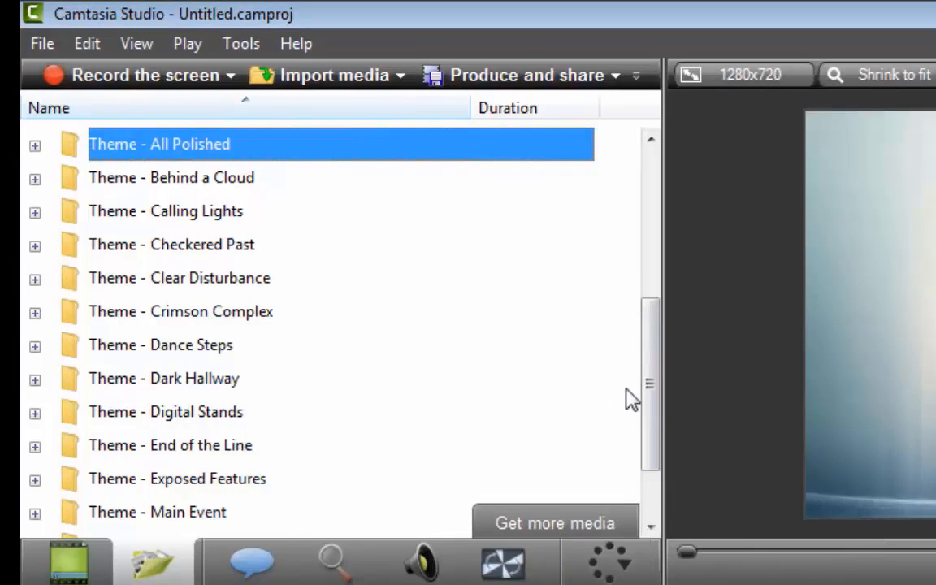
{"action": "left_click_drag", "start_coordinate": [648, 392], "coordinate": [654, 230]}
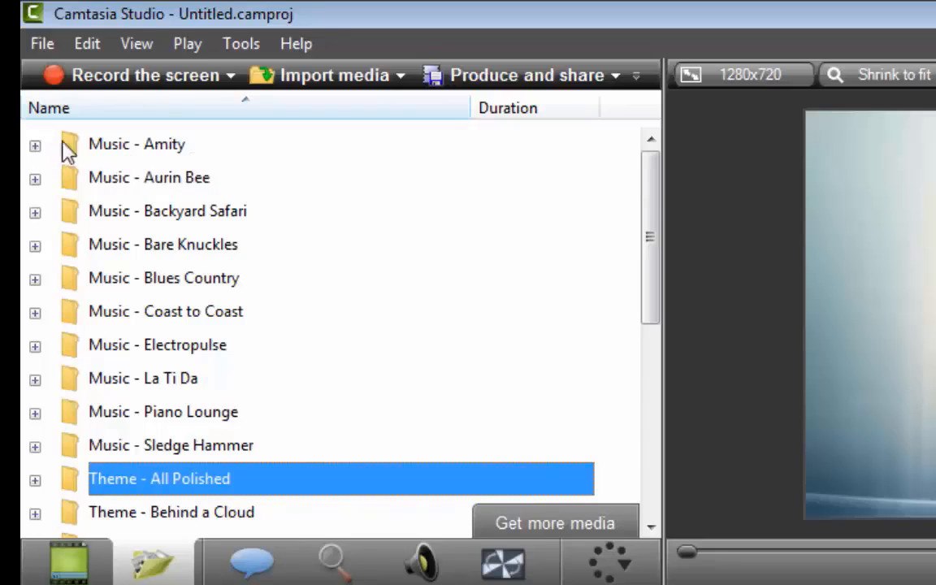
{"action": "left_click", "coordinate": [37, 146]}
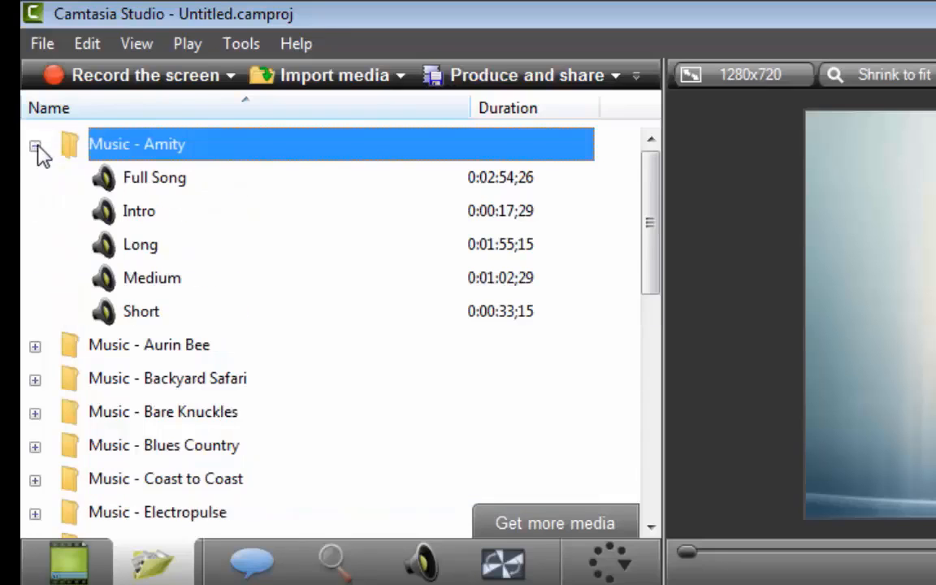
{"action": "left_click", "coordinate": [117, 184]}
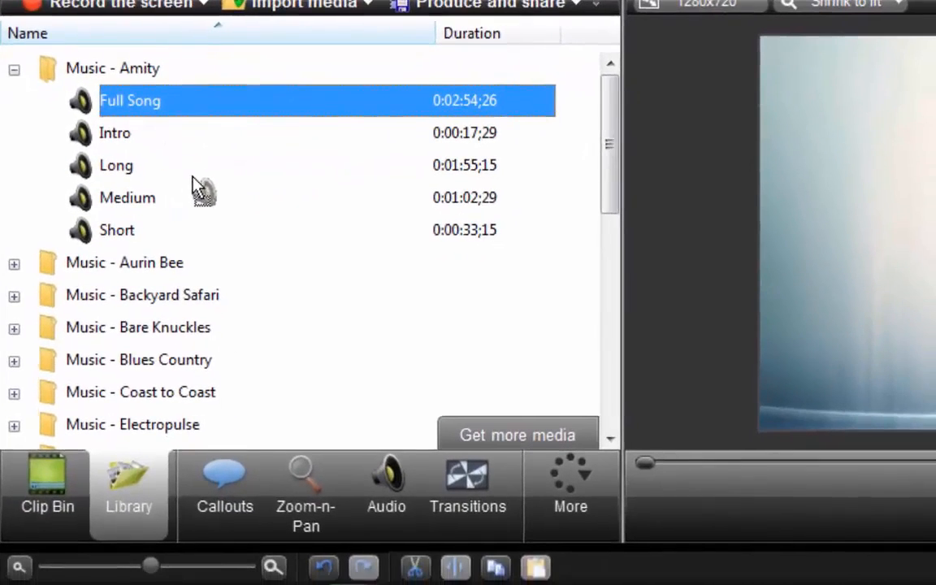
{"action": "left_click_drag", "start_coordinate": [199, 191], "coordinate": [296, 462]}
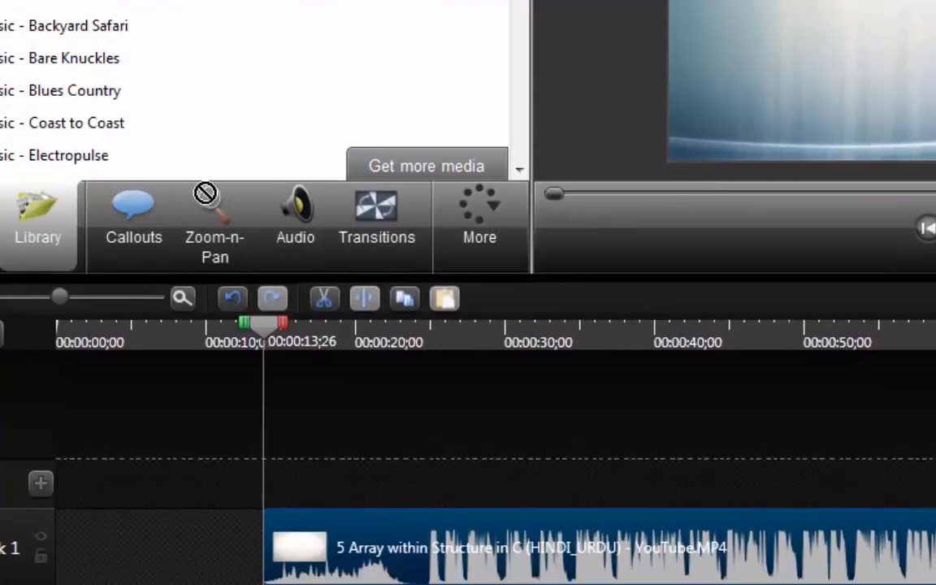
{"action": "left_click_drag", "start_coordinate": [206, 193], "coordinate": [59, 0]}
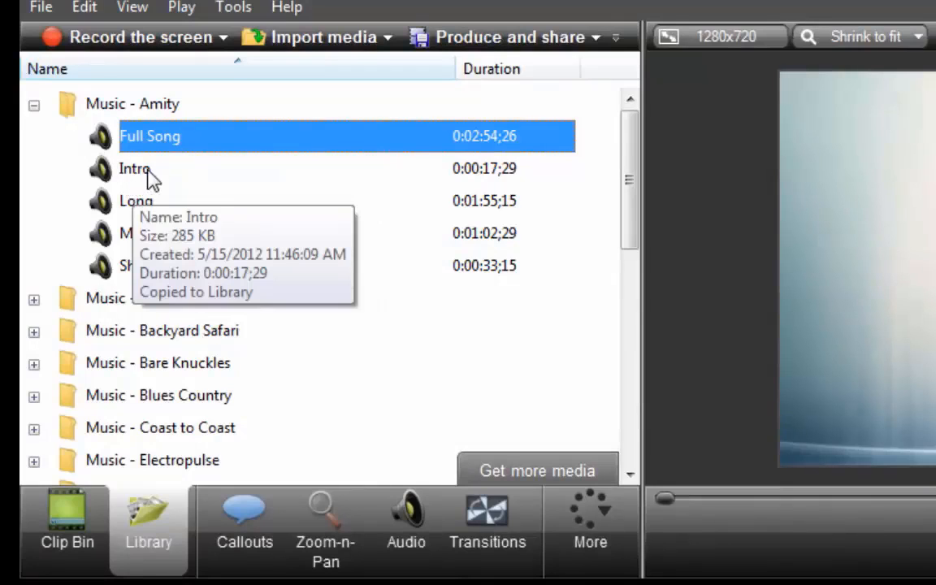
Add the Intro music from Music - Amity to a new Track 2 above the video and align its start with 00:00:00;00.
{"action": "mouse_move", "coordinate": [144, 181]}
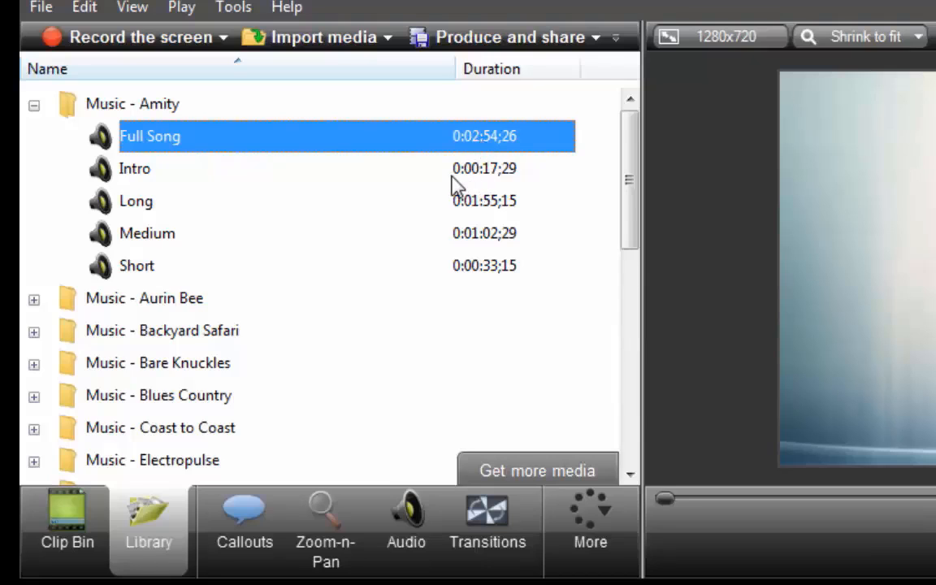
{"action": "left_click", "coordinate": [158, 180]}
{"action": "left_click", "coordinate": [165, 168]}
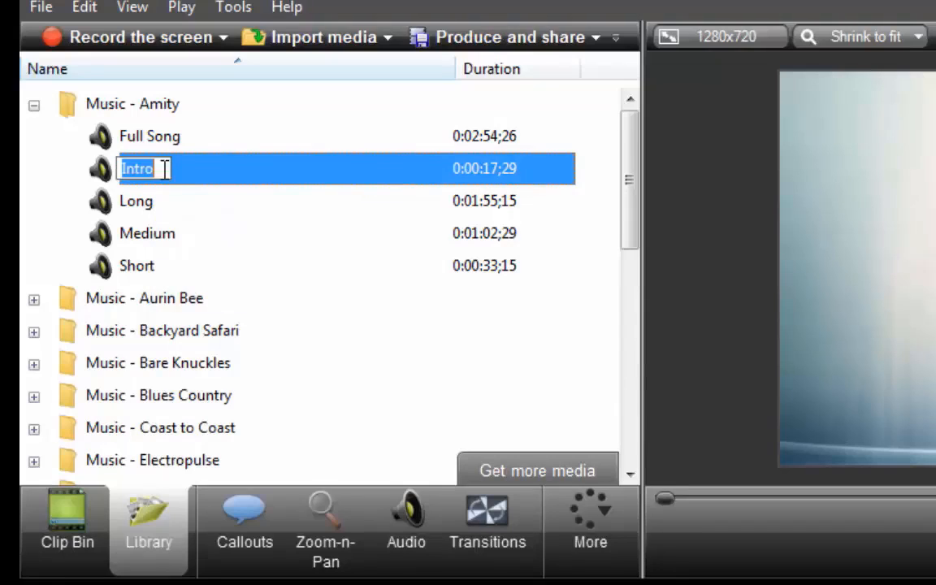
{"action": "left_click", "coordinate": [106, 175]}
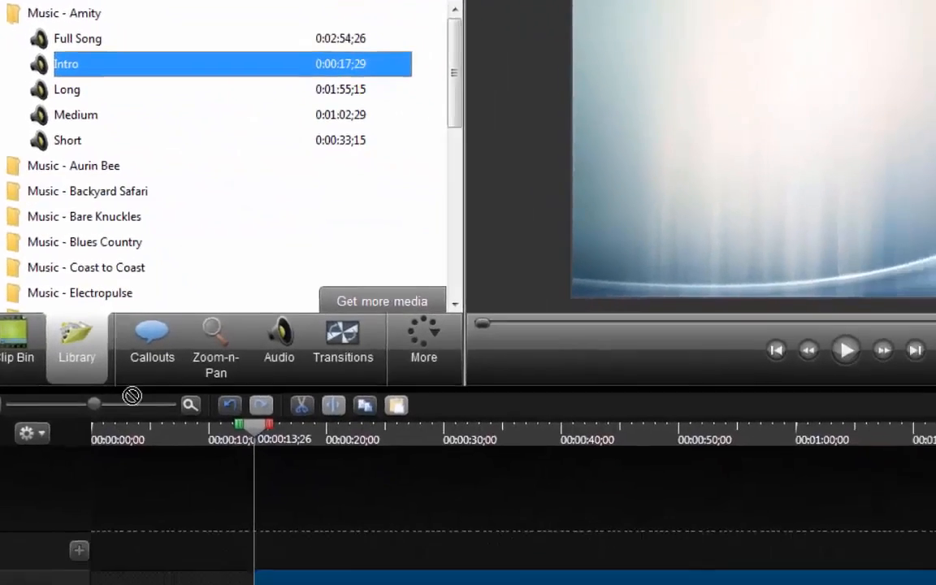
{"action": "left_click_drag", "start_coordinate": [132, 396], "coordinate": [287, 552]}
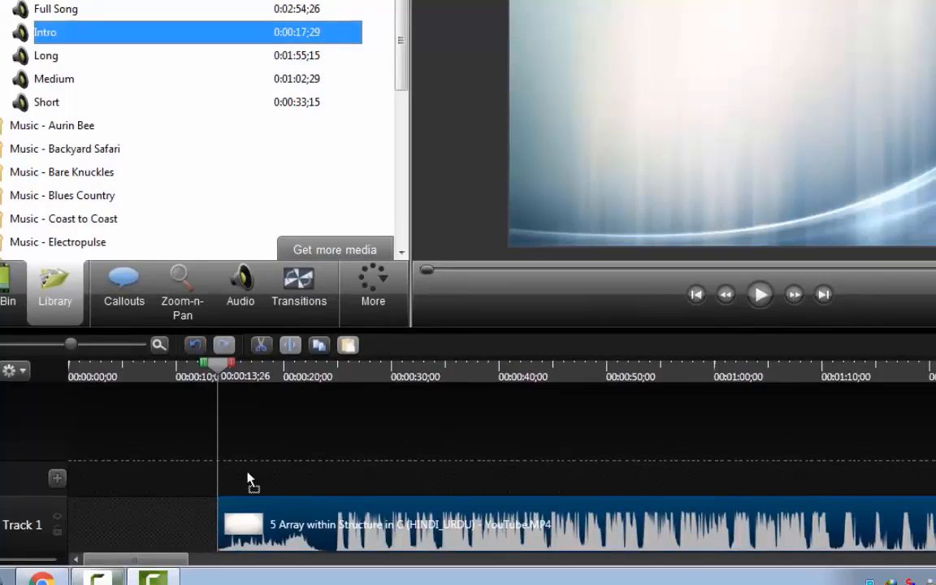
{"action": "left_click_drag", "start_coordinate": [203, 474], "coordinate": [238, 481]}
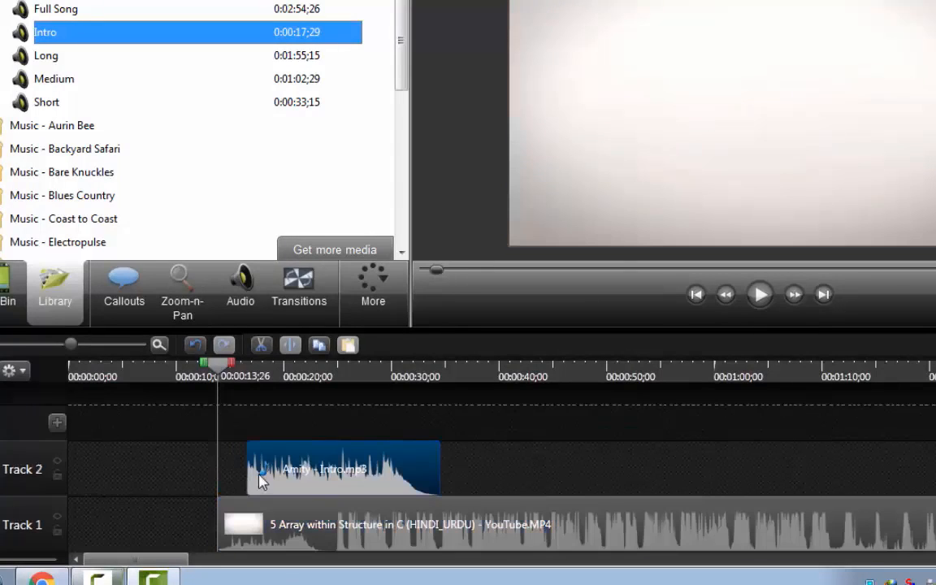
{"action": "left_click_drag", "start_coordinate": [330, 481], "coordinate": [120, 478]}
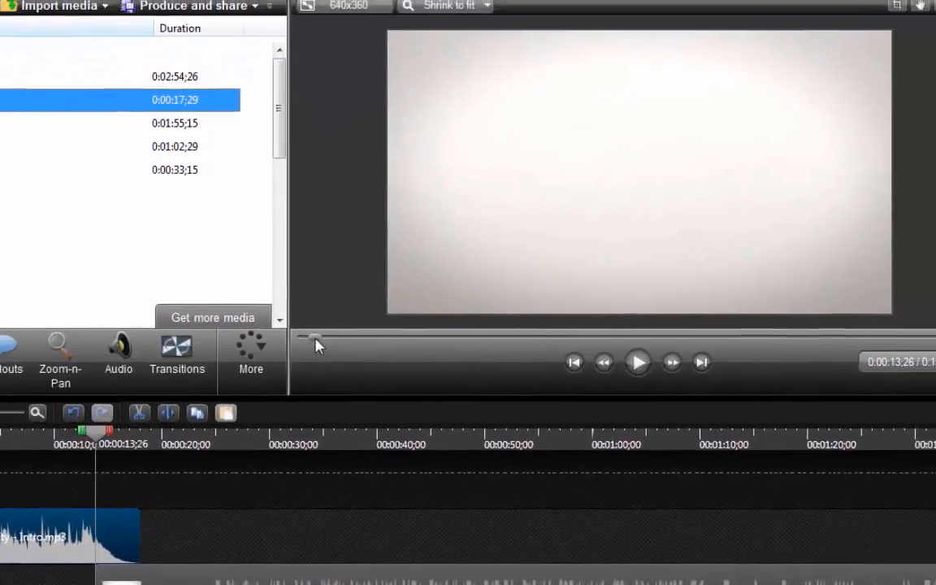
Play the timeline from the beginning to hear the intro music run into the video, and pause at about 17 seconds.
{"action": "left_click_drag", "start_coordinate": [436, 269], "coordinate": [421, 268]}
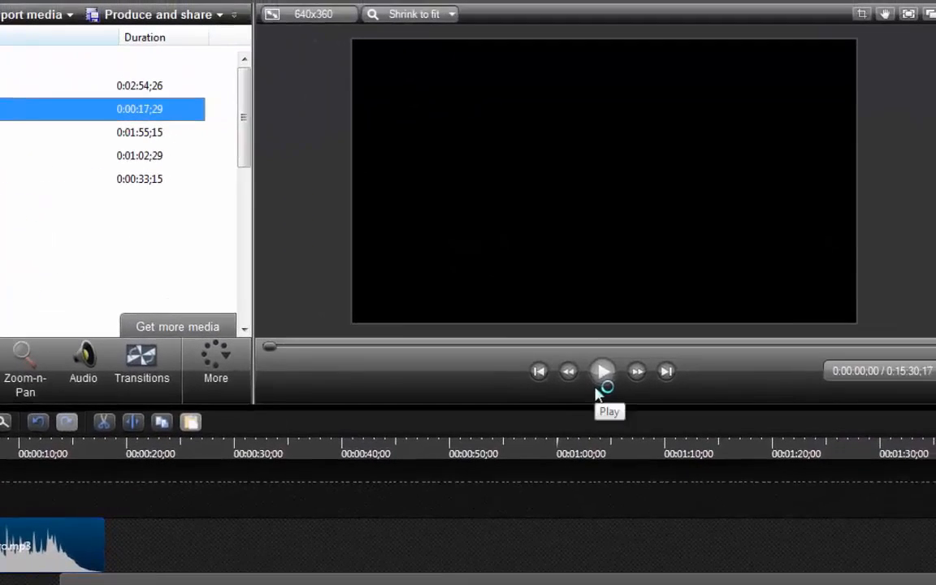
{"action": "left_click", "coordinate": [639, 364]}
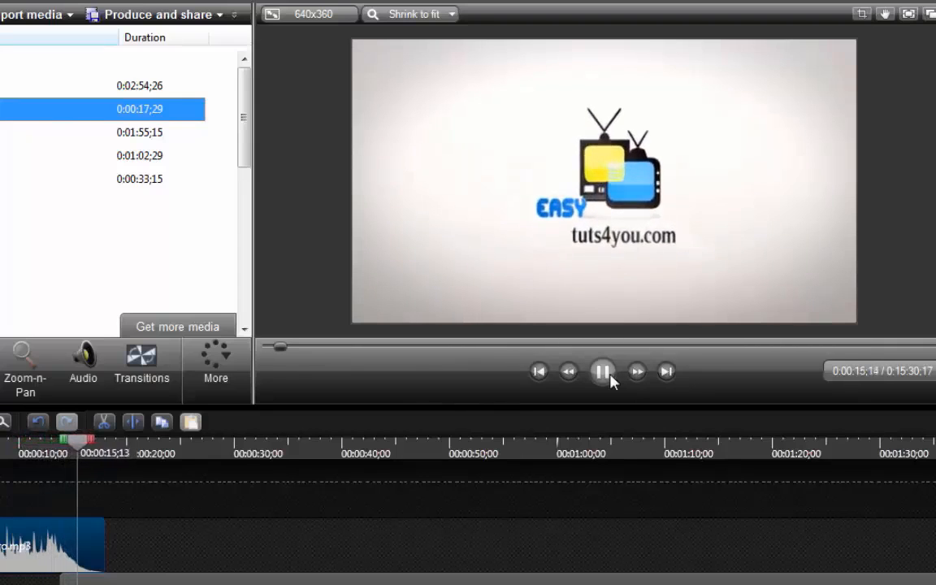
{"action": "left_click", "coordinate": [610, 374]}
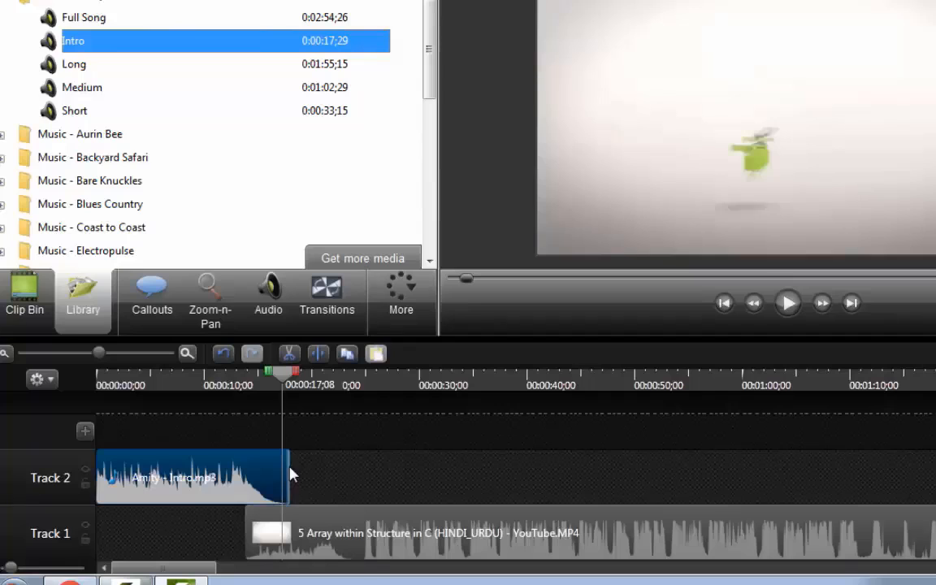
Trim the end of the Amity - Intro.mp3 clip to where the Track 1 video starts, and select the video clip.
{"action": "left_click", "coordinate": [214, 398]}
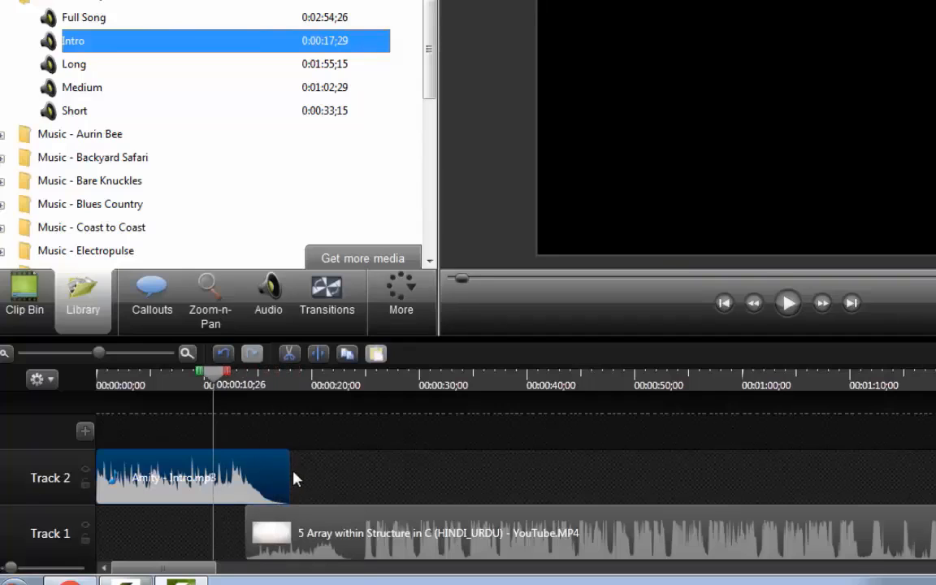
{"action": "left_click_drag", "start_coordinate": [289, 476], "coordinate": [245, 493]}
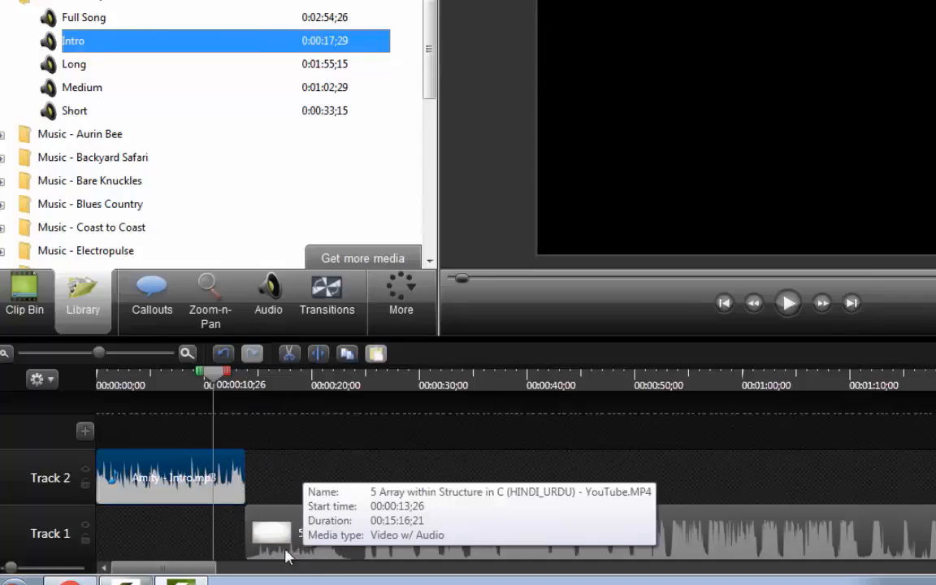
{"action": "left_click", "coordinate": [306, 510]}
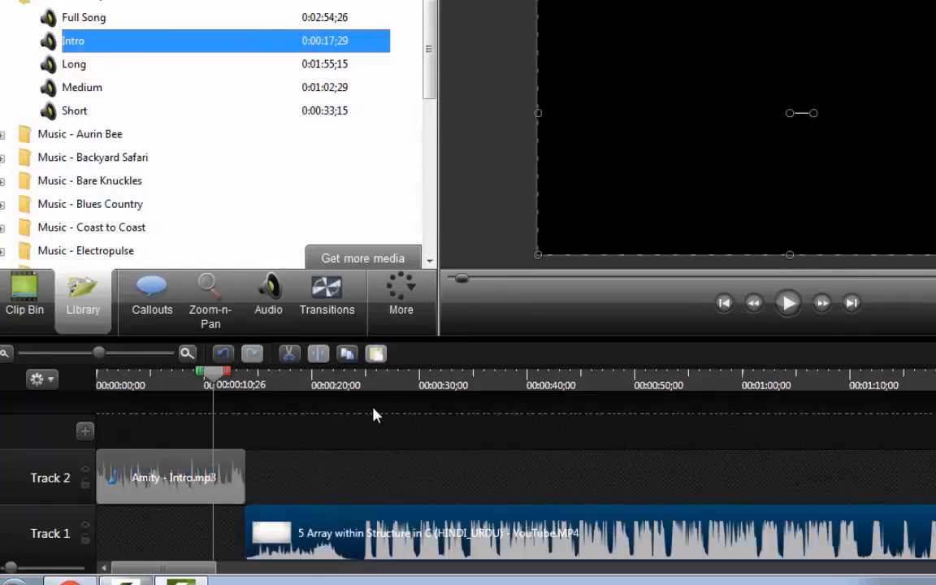
Return the playhead to the timeline's start and briefly play the trimmed intro music.
{"action": "left_click_drag", "start_coordinate": [225, 386], "coordinate": [69, 392]}
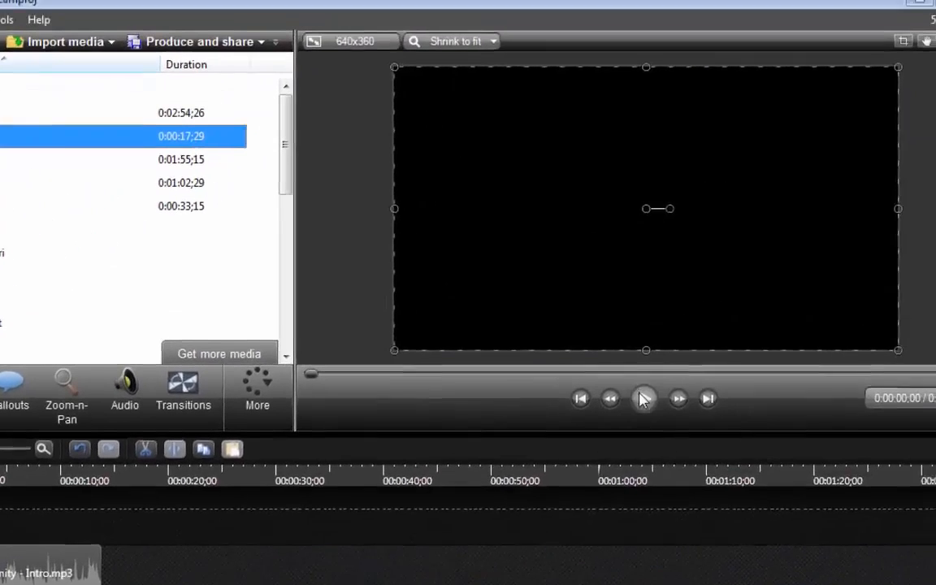
{"action": "left_click", "coordinate": [788, 303]}
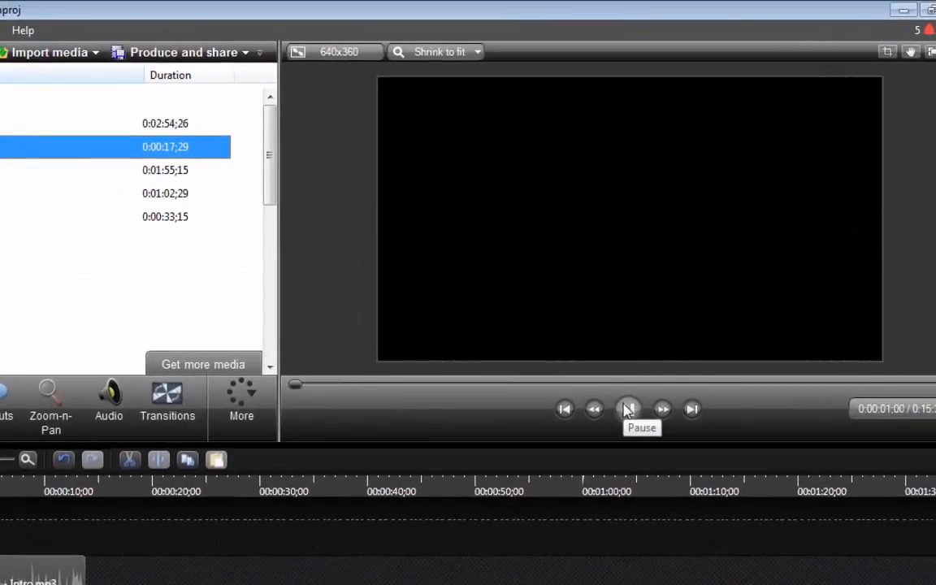
{"action": "left_click", "coordinate": [628, 409]}
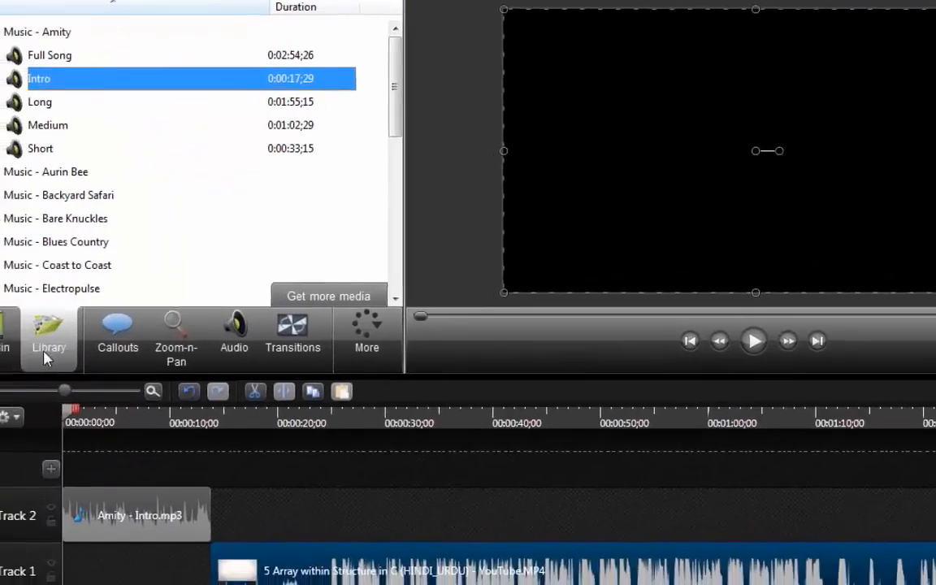
Check the media in the Clip Bin, return to the Library and collapse the Music - Amity folder.
{"action": "left_click", "coordinate": [37, 326]}
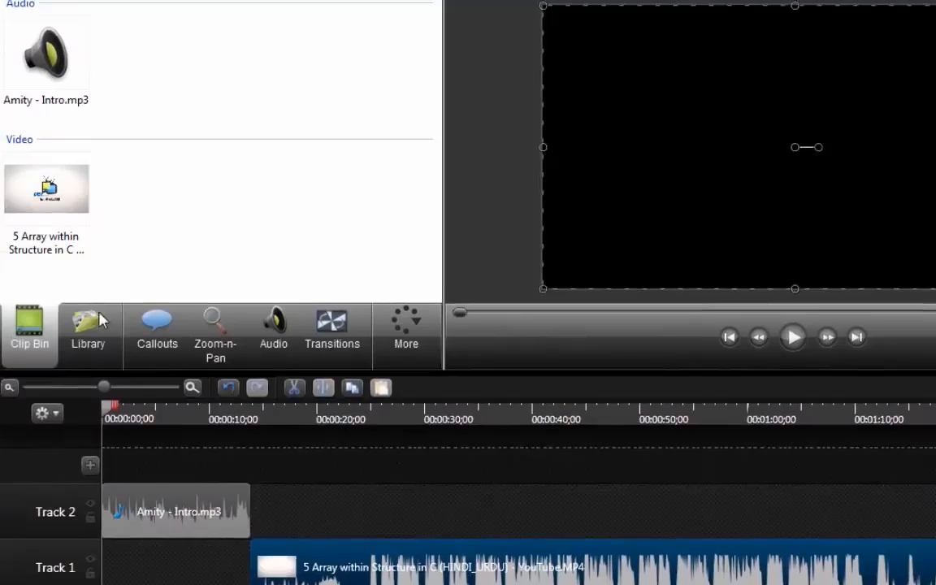
{"action": "left_click", "coordinate": [80, 313]}
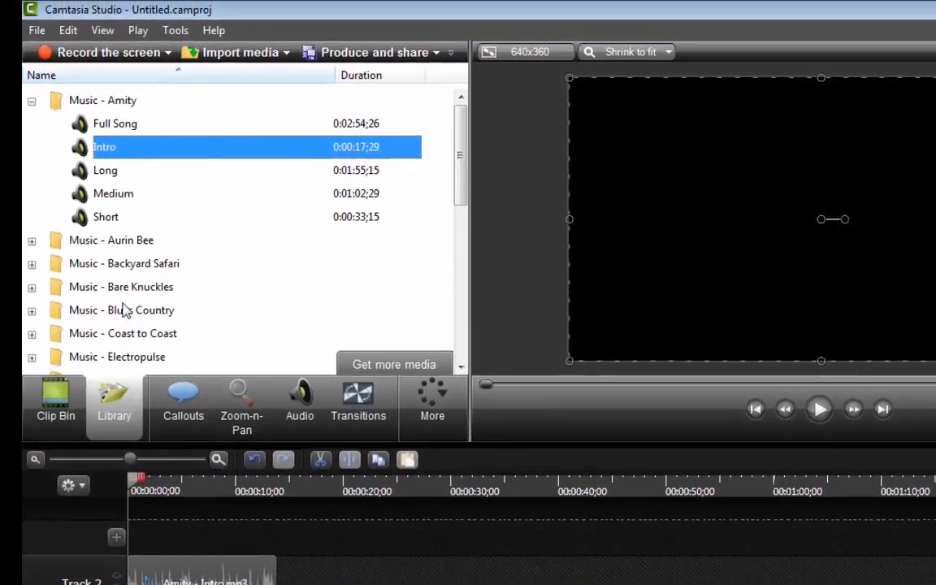
{"action": "left_click", "coordinate": [34, 102]}
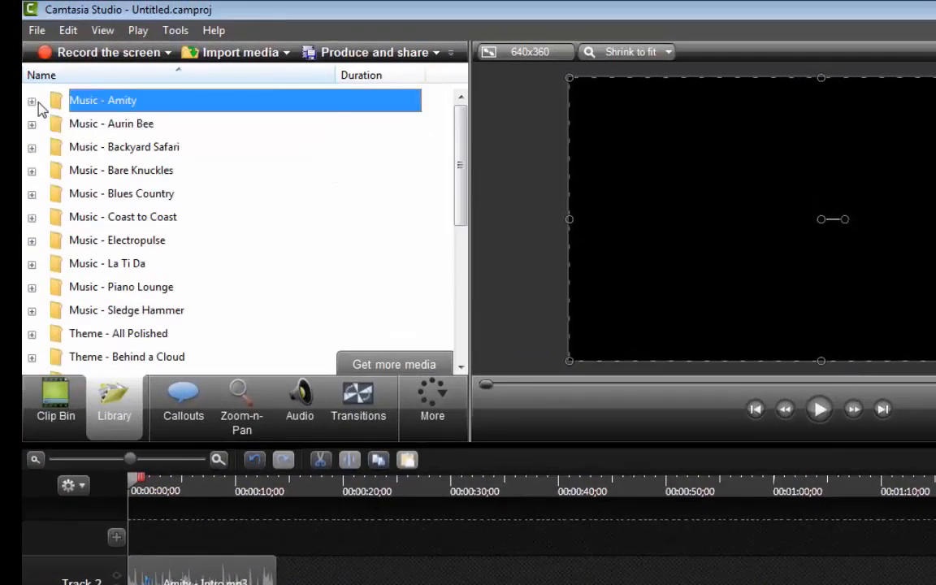
Expand the Theme - Dance Steps folder and preview its Animated Title and Basic Title.
{"action": "left_click_drag", "start_coordinate": [458, 184], "coordinate": [453, 338]}
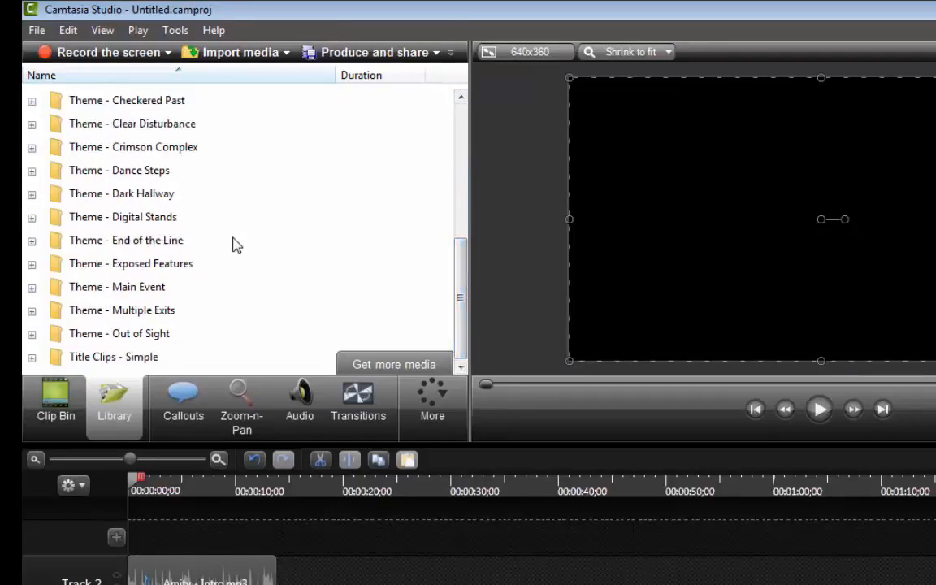
{"action": "left_click", "coordinate": [77, 174]}
{"action": "double_click", "coordinate": [78, 175]}
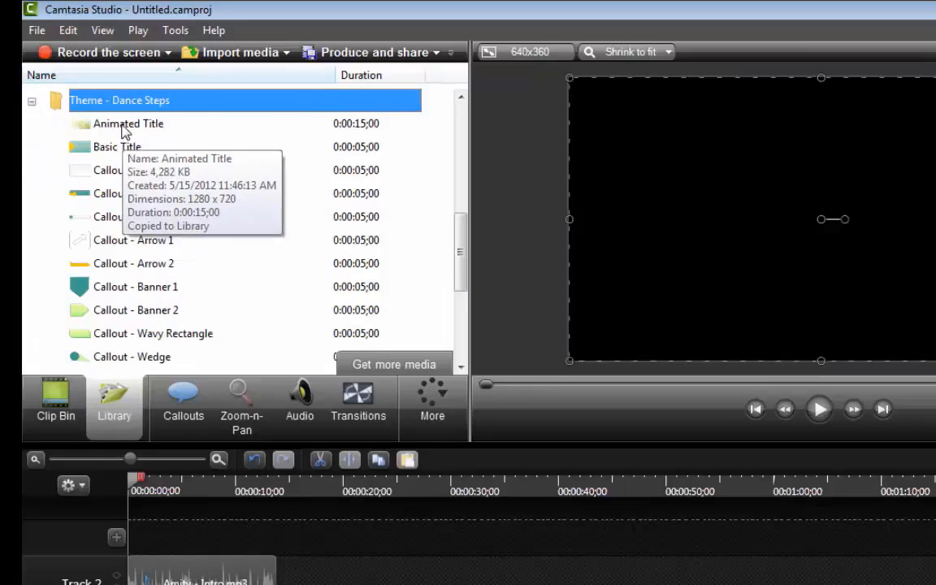
{"action": "double_click", "coordinate": [123, 127]}
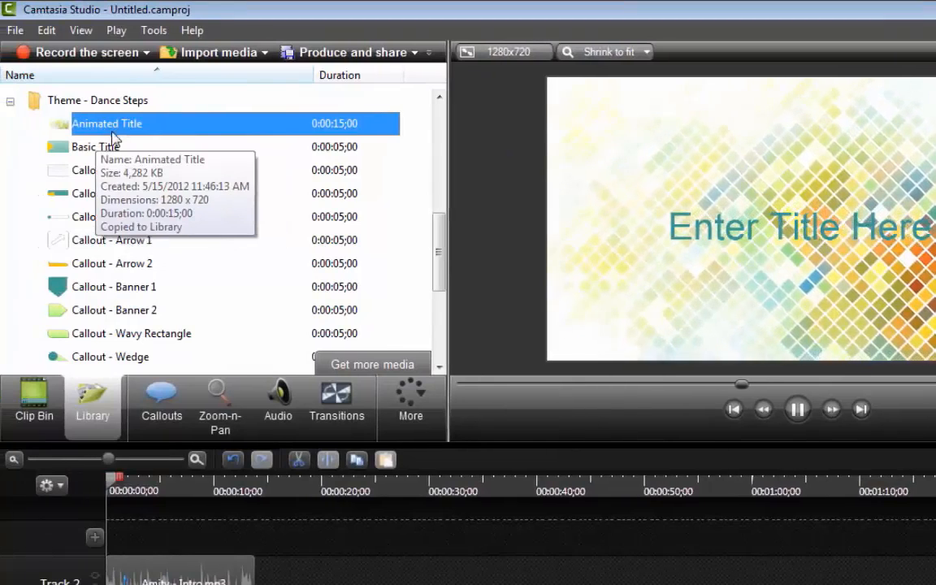
{"action": "left_click", "coordinate": [114, 150]}
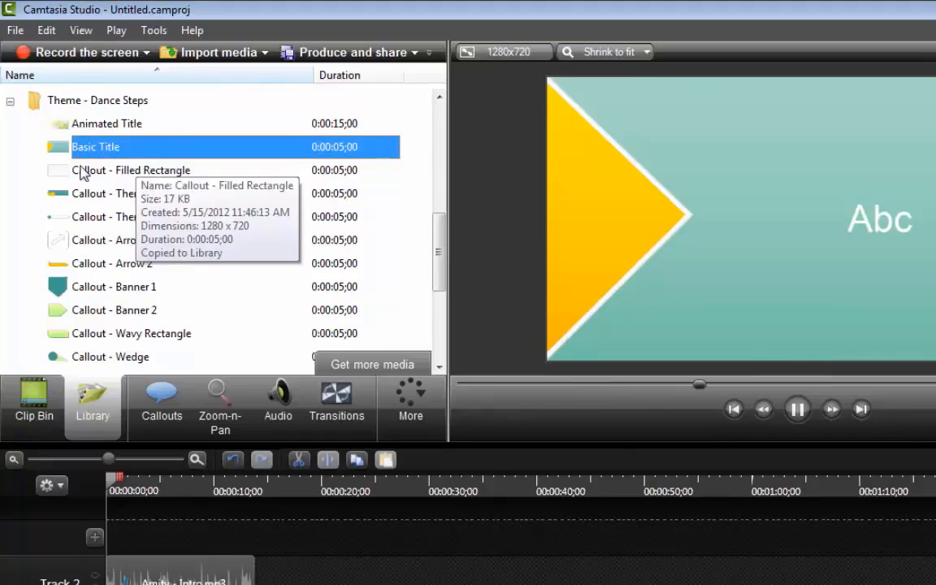
Collapse the Theme - Dance Steps folder and preview the Animated Title and Basic Title of Theme - Dark Hallway.
{"action": "left_click", "coordinate": [10, 103]}
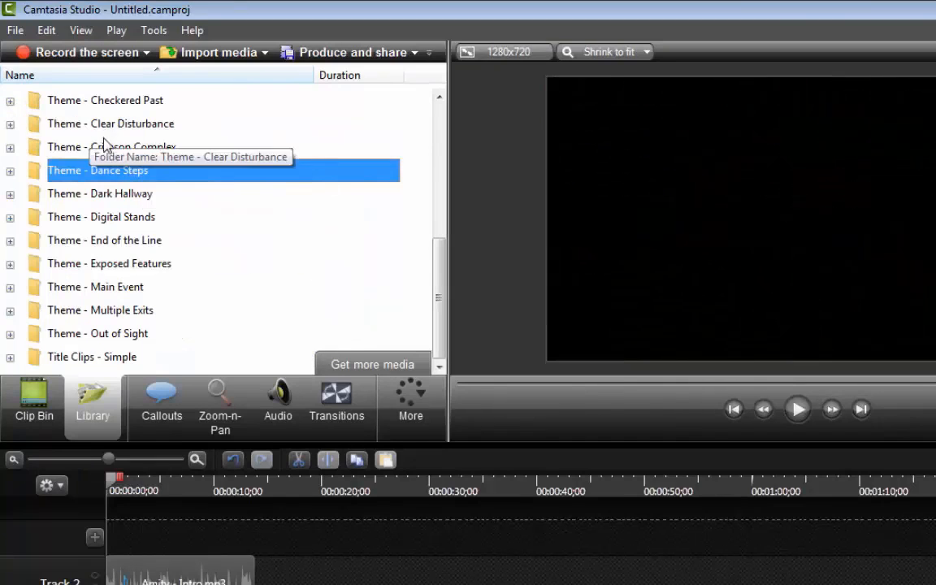
{"action": "double_click", "coordinate": [95, 195]}
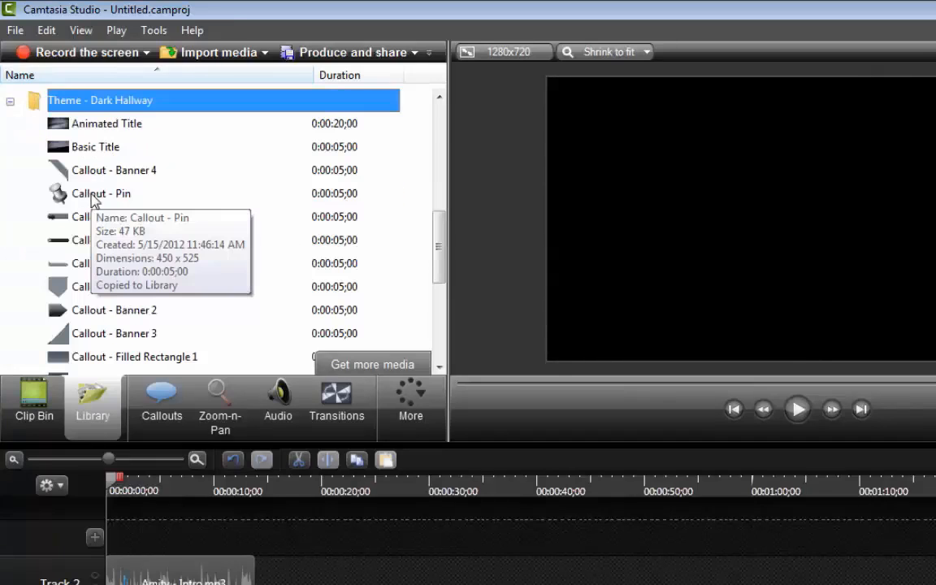
{"action": "left_click", "coordinate": [91, 129]}
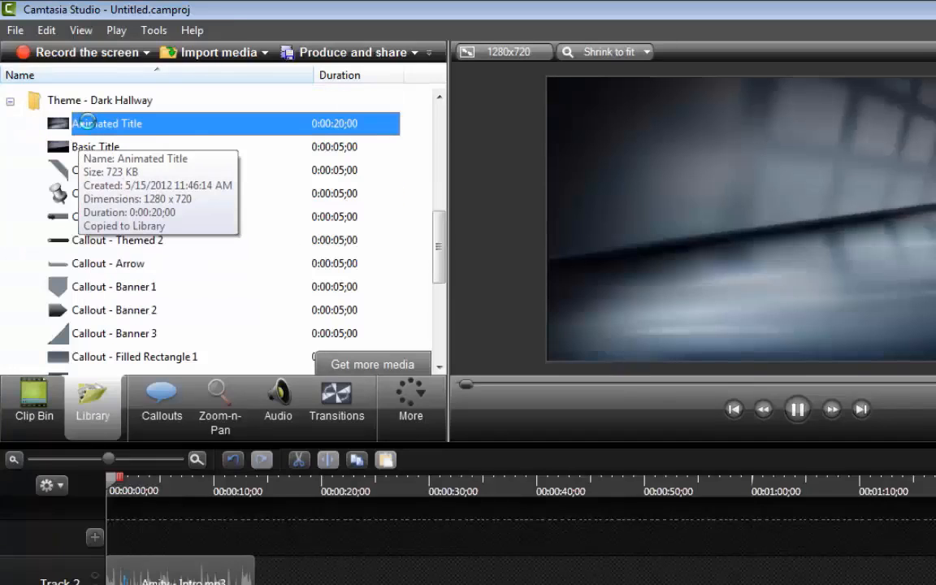
{"action": "left_click", "coordinate": [87, 151]}
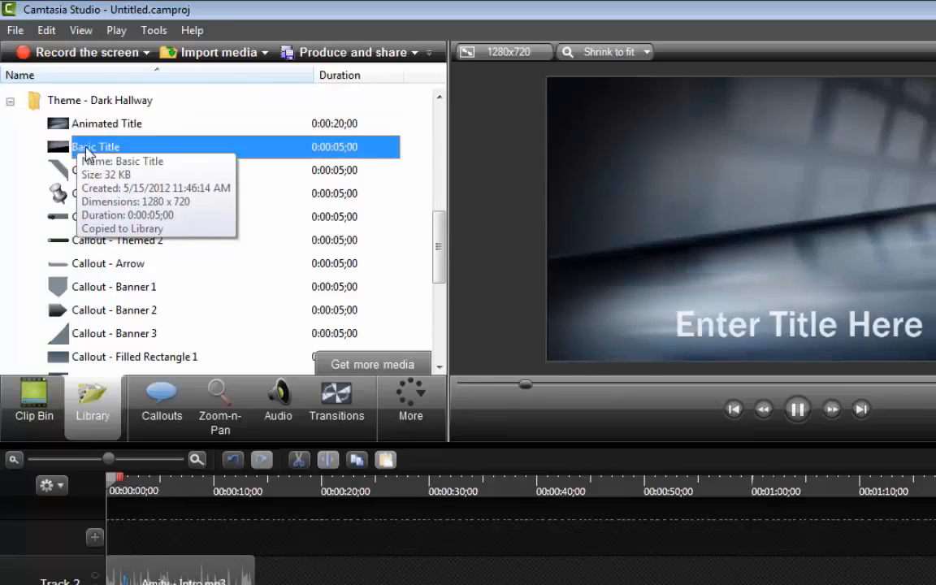
{"action": "left_click", "coordinate": [12, 102]}
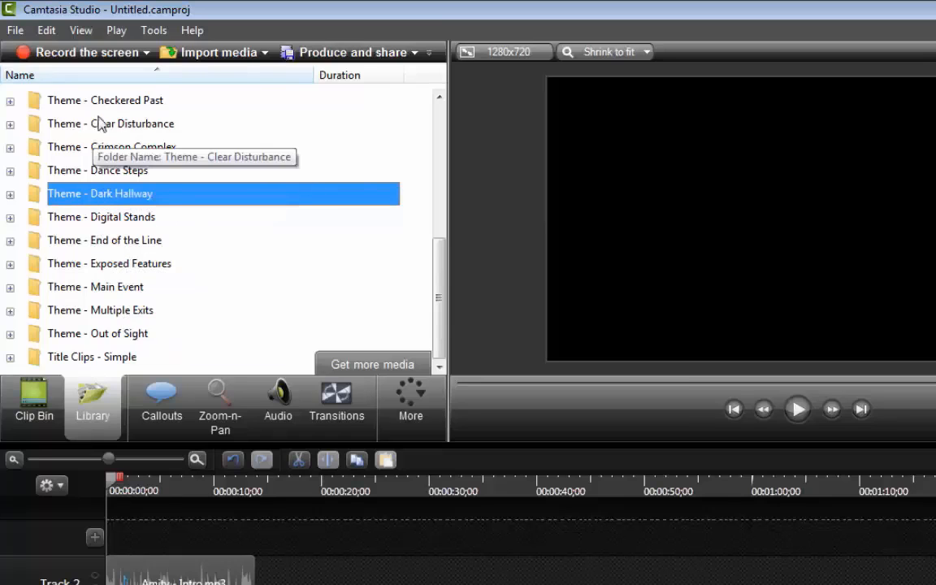
Add the Animated Title from the Theme - Checkered Past folder to the timeline and place it at the start of Track 1.
{"action": "double_click", "coordinate": [98, 102]}
{"action": "left_click", "coordinate": [106, 133]}
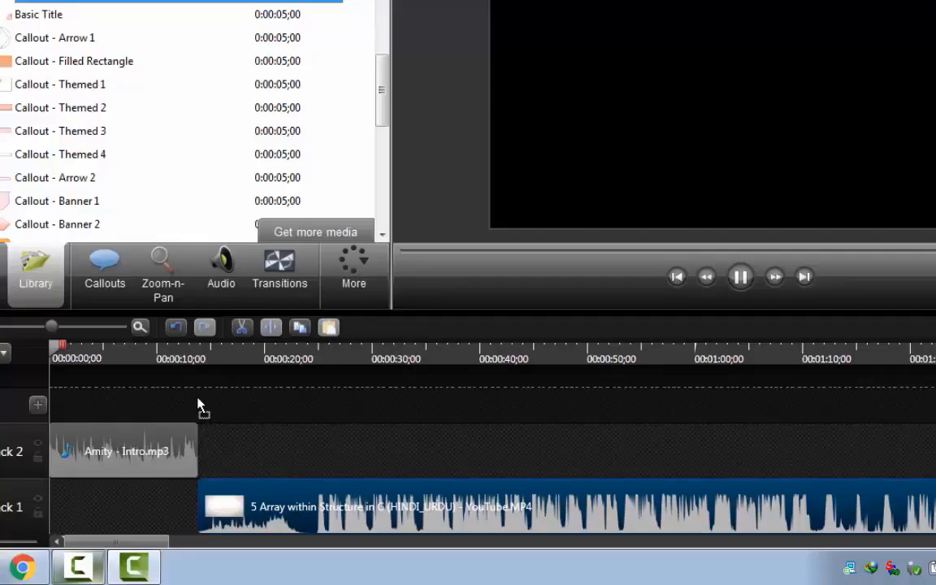
{"action": "left_click_drag", "start_coordinate": [198, 399], "coordinate": [197, 399]}
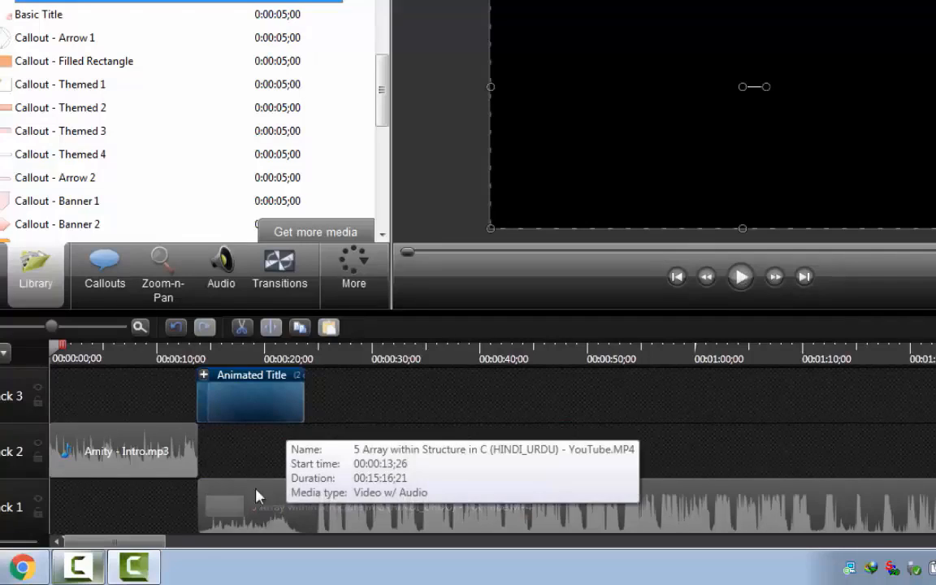
{"action": "left_click_drag", "start_coordinate": [252, 407], "coordinate": [82, 412]}
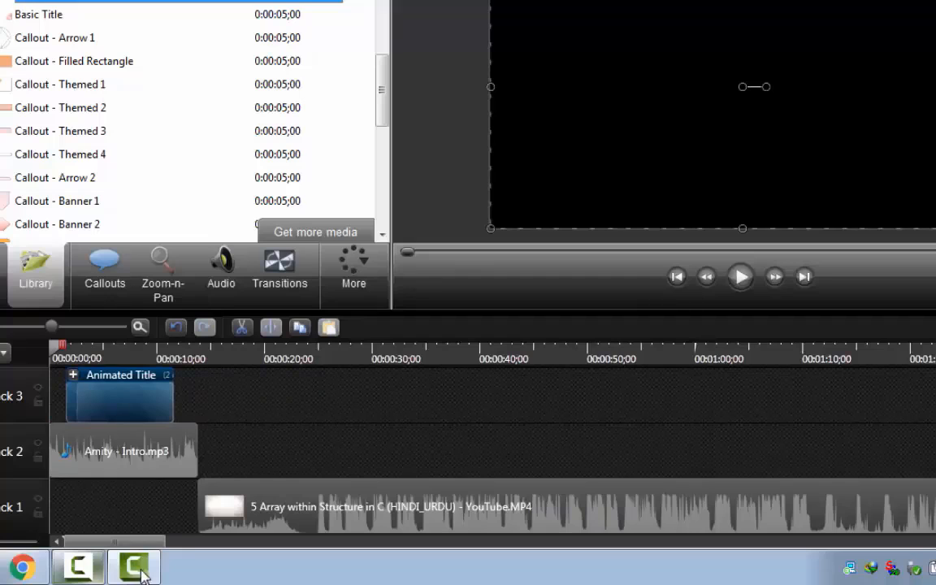
{"action": "left_click_drag", "start_coordinate": [142, 574], "coordinate": [101, 515]}
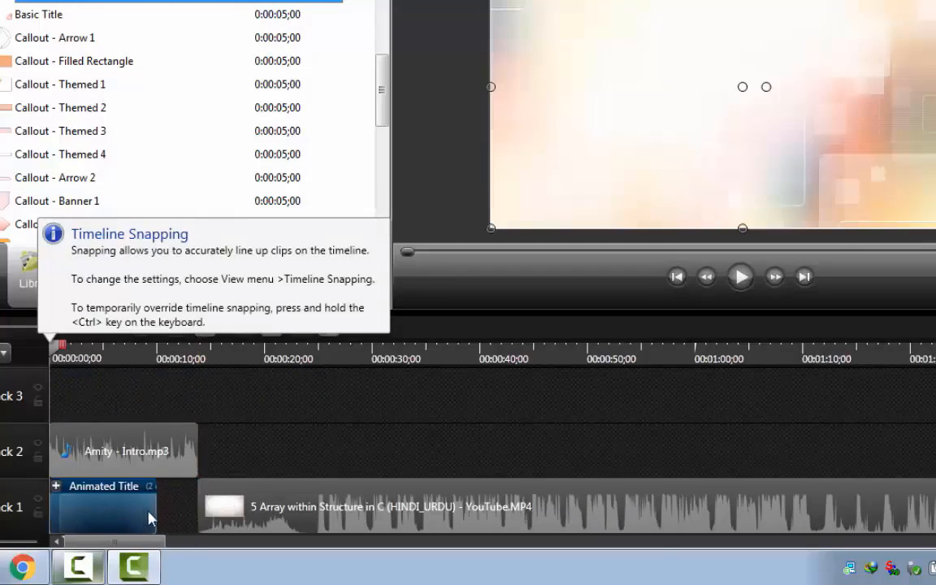
Extend the Animated Title clip to where the Track 1 video starts, and play the intro through to the video.
{"action": "left_click_drag", "start_coordinate": [154, 510], "coordinate": [197, 510]}
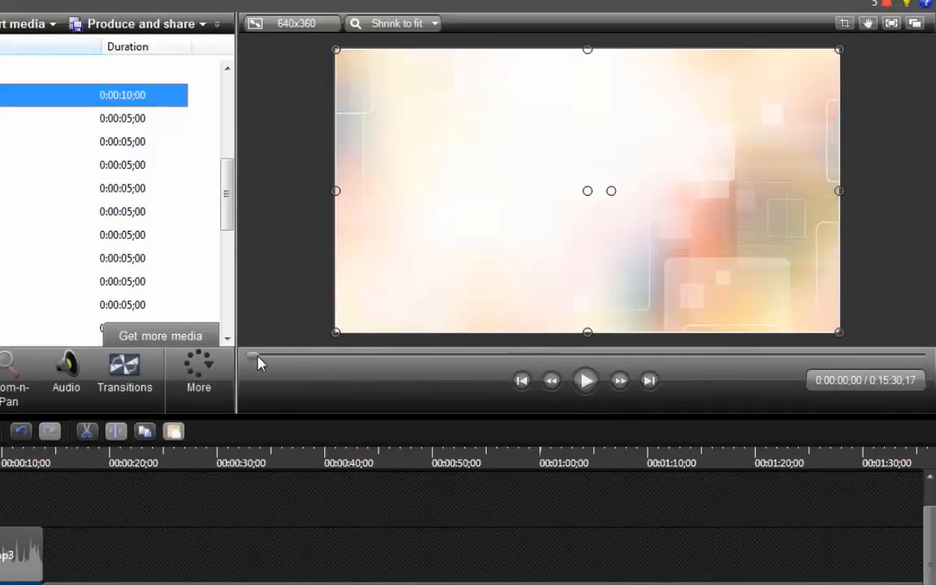
{"action": "left_click", "coordinate": [585, 383]}
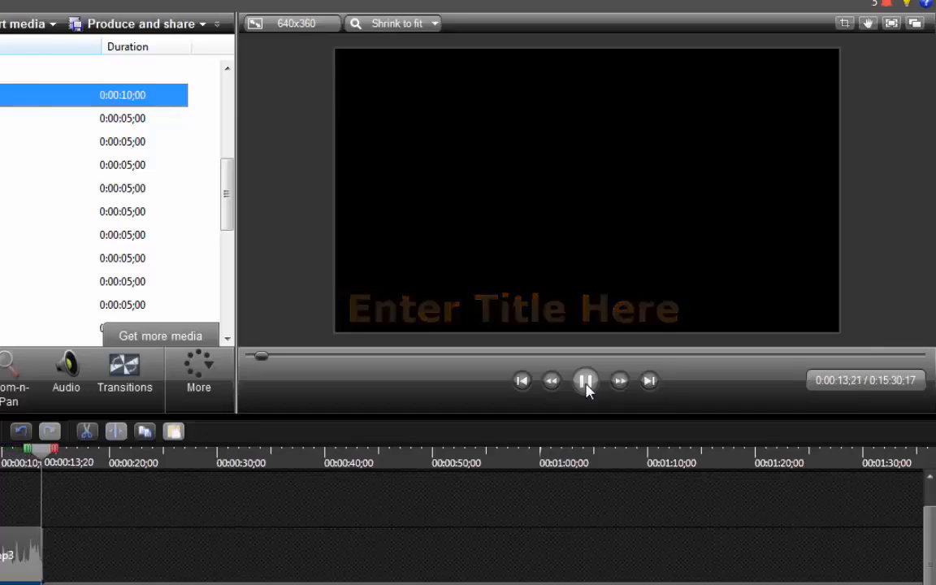
{"action": "left_click", "coordinate": [586, 386]}
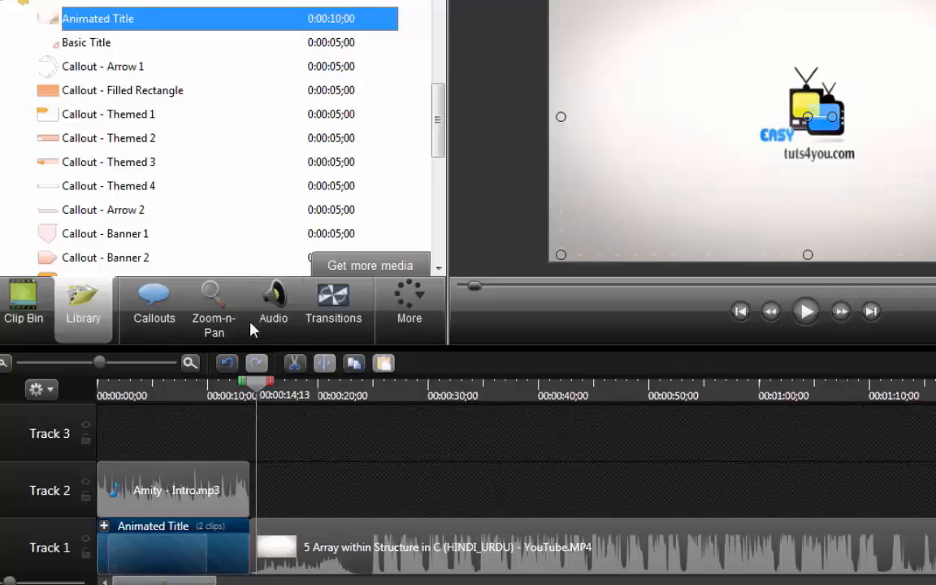
Collapse the Theme - Checkered Past folder in the Library, leaving its name as it is.
{"action": "mouse_move", "coordinate": [82, 320]}
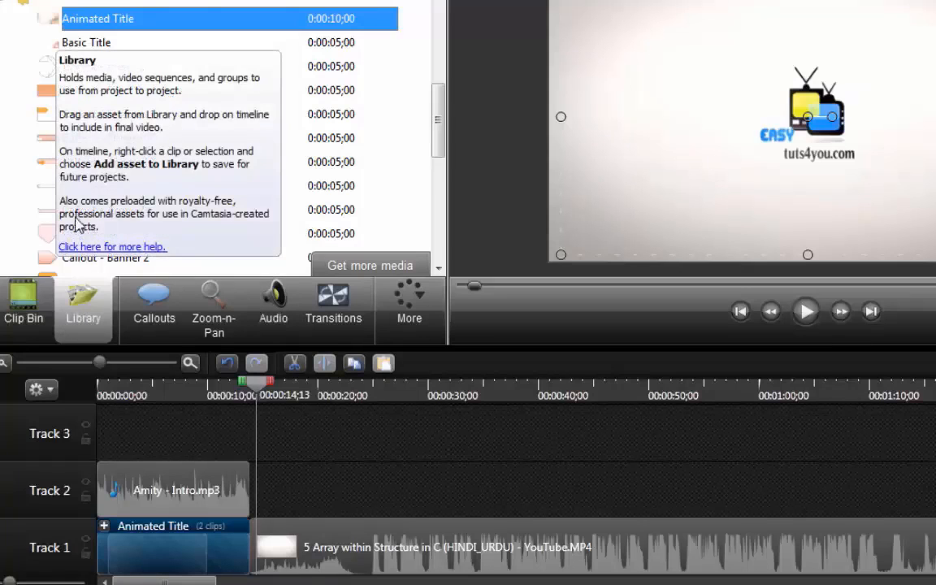
{"action": "mouse_move", "coordinate": [439, 100]}
{"action": "left_mouse_down"}
{"action": "mouse_move", "coordinate": [439, 23]}
{"action": "mouse_move", "coordinate": [439, 93]}
{"action": "left_mouse_up"}
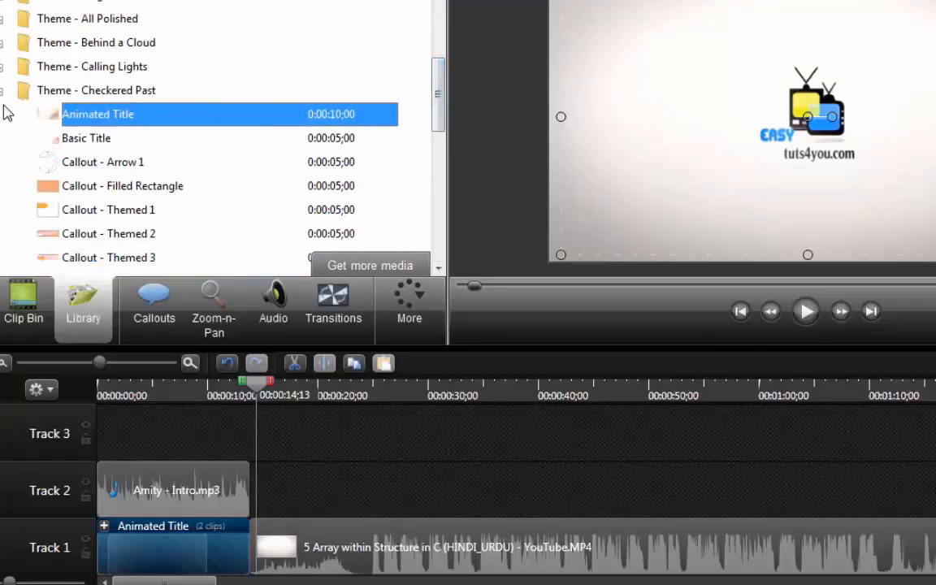
{"action": "left_click", "coordinate": [4, 90]}
{"action": "left_click", "coordinate": [38, 90]}
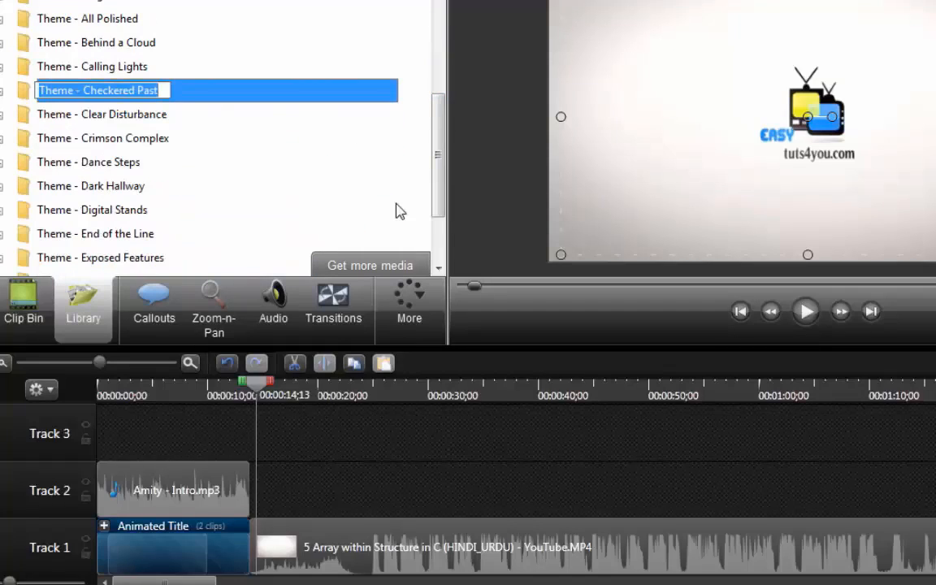
{"action": "left_click", "coordinate": [505, 223]}
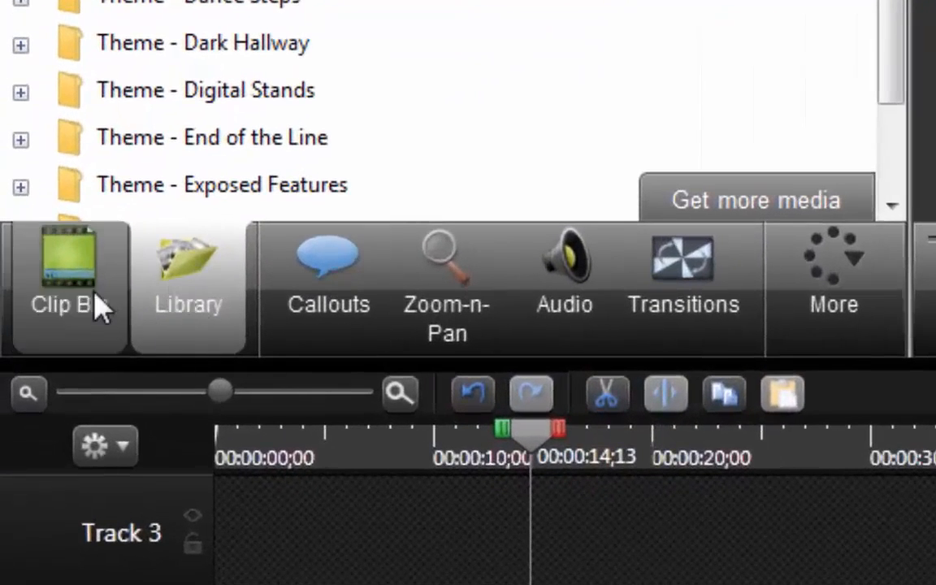
Switch back and forth between the Clip Bin and the Library to compare the two.
{"action": "left_click", "coordinate": [92, 299]}
{"action": "left_click", "coordinate": [190, 299]}
{"action": "left_click", "coordinate": [91, 299]}
{"action": "left_click", "coordinate": [208, 308]}
{"action": "left_click", "coordinate": [91, 303]}
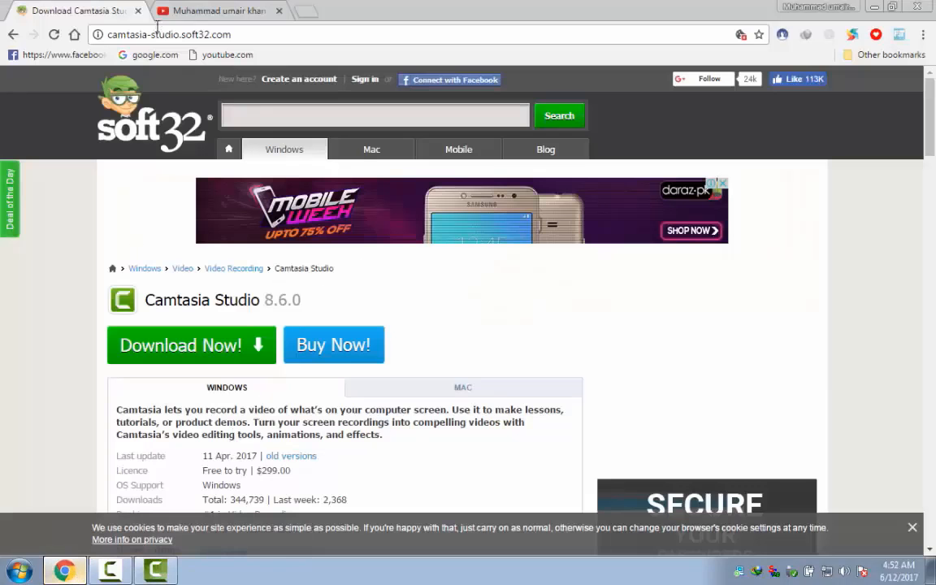
Show the YouTube channel page in the Chrome browser.
{"action": "left_click", "coordinate": [186, 8]}
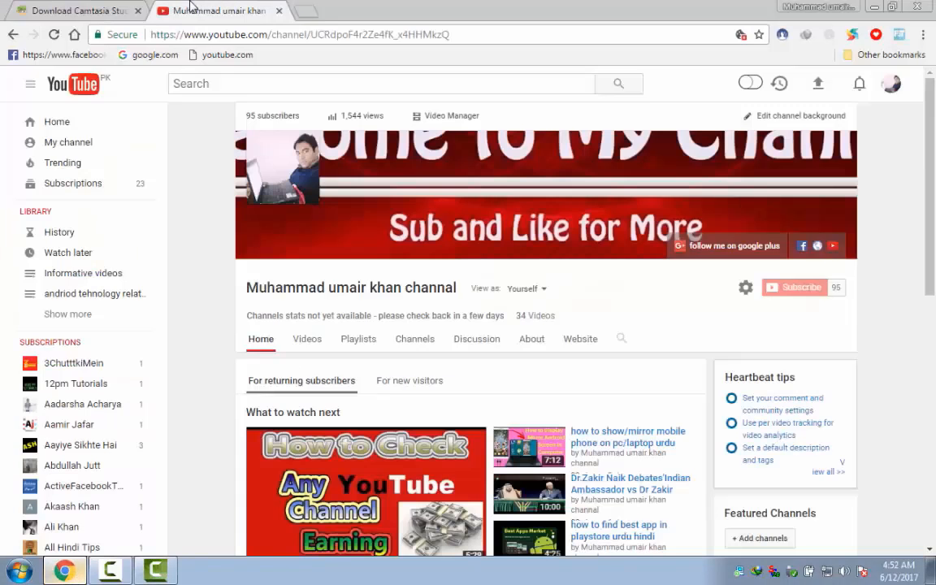
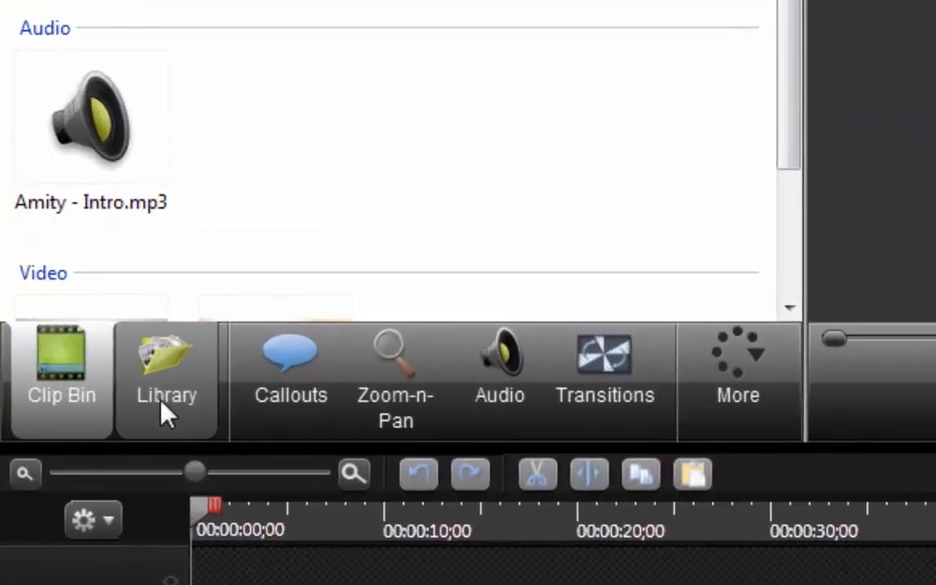
Review the media in the Clip Bin, return to the Library and collapse the Theme - Calling Lights folder.
{"action": "left_click", "coordinate": [166, 405]}
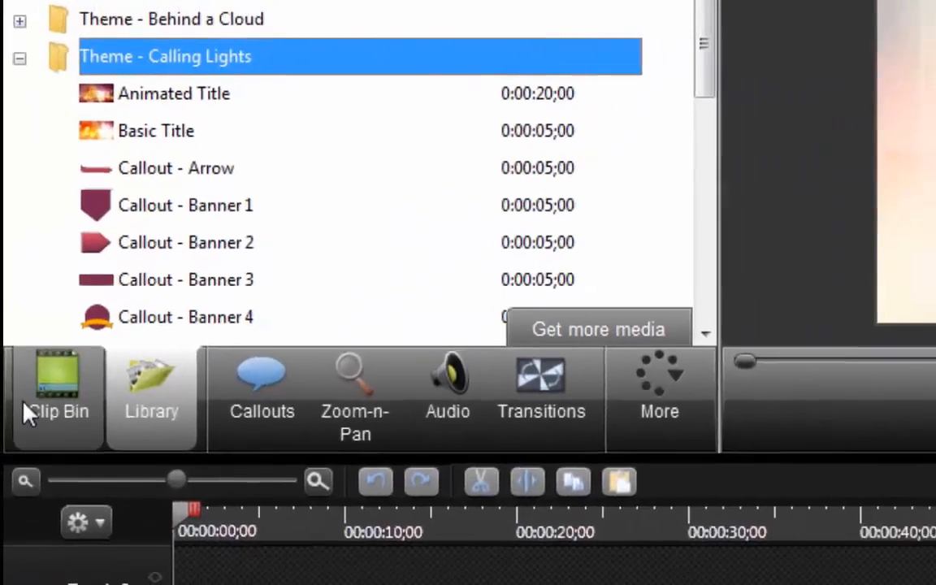
{"action": "left_click", "coordinate": [26, 410]}
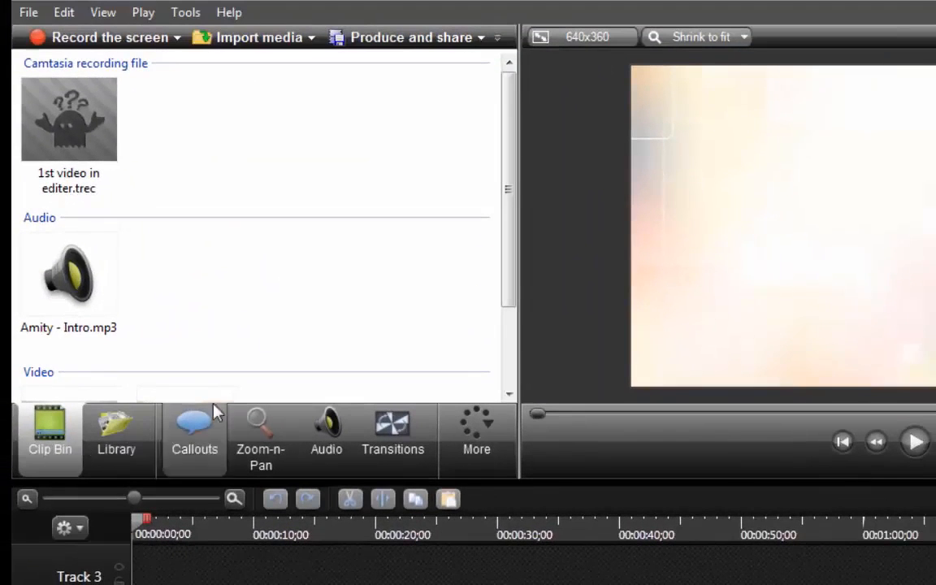
{"action": "scroll", "coordinate": [498, 253], "scroll_direction": "down", "scroll_amount": 2}
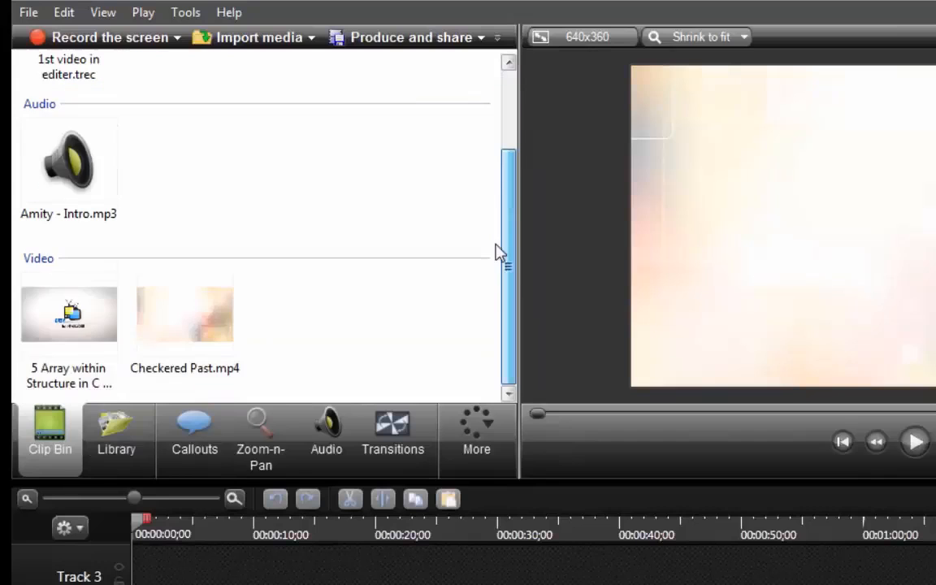
{"action": "left_click", "coordinate": [129, 441]}
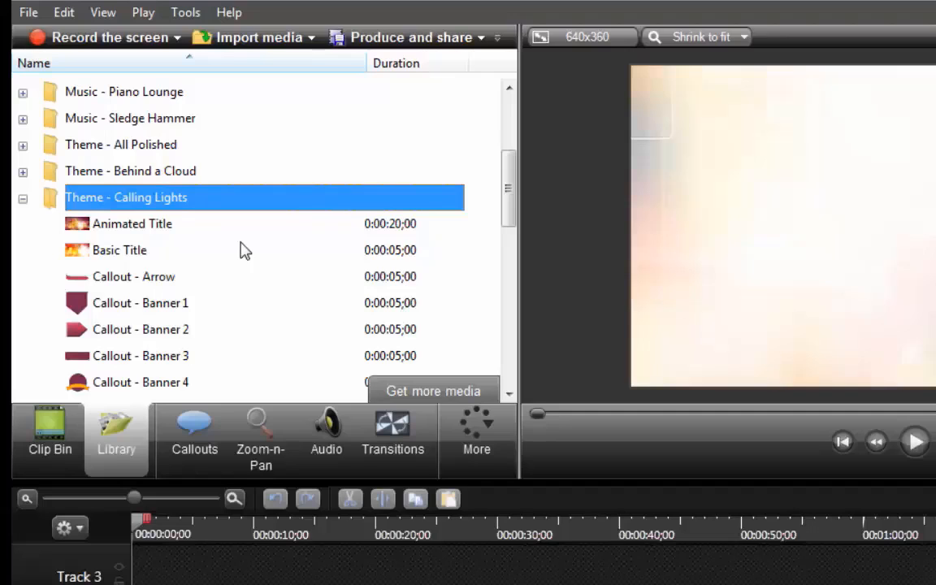
{"action": "left_click", "coordinate": [23, 199]}
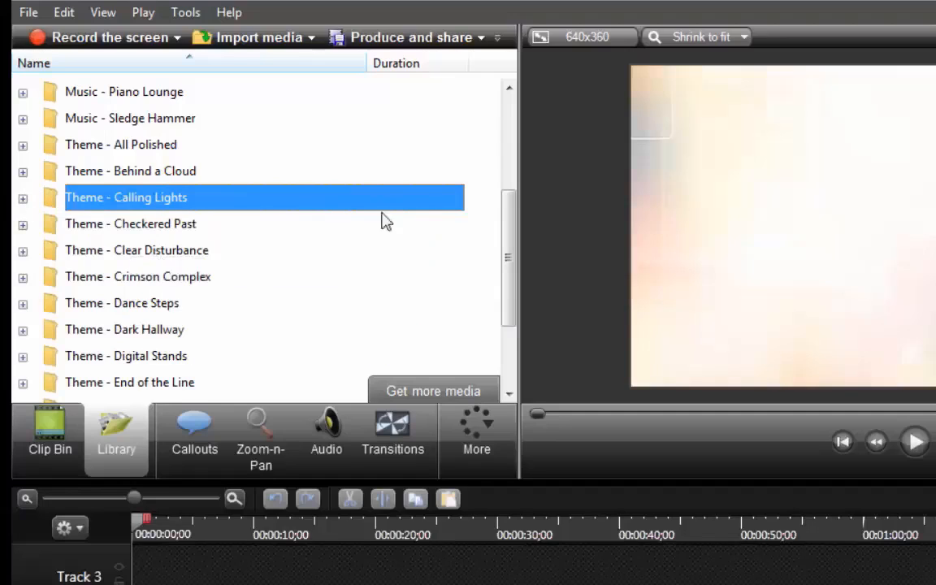
{"action": "mouse_move", "coordinate": [512, 232]}
{"action": "left_mouse_down"}
{"action": "mouse_move", "coordinate": [515, 295]}
{"action": "mouse_move", "coordinate": [524, 150]}
{"action": "mouse_move", "coordinate": [521, 232]}
{"action": "left_mouse_up"}
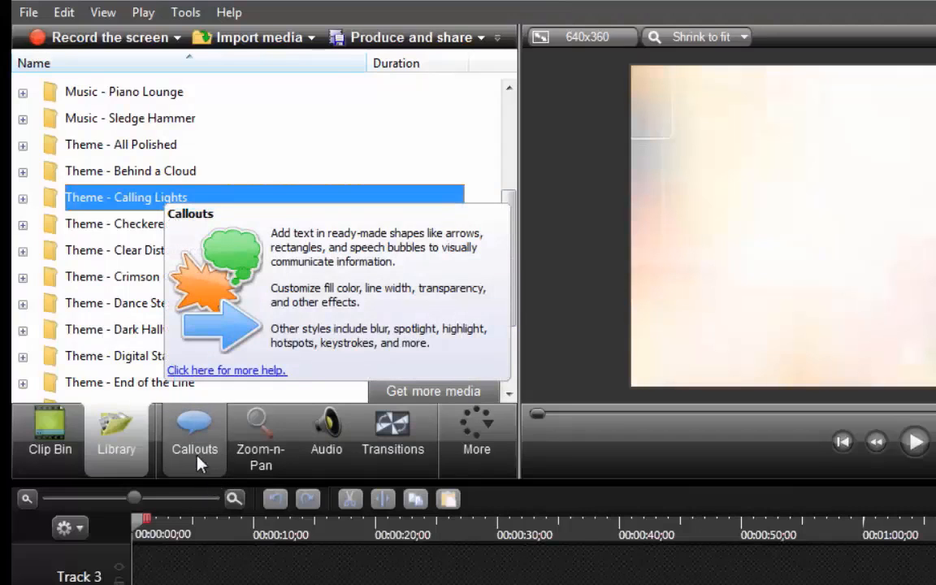
Open the Callouts tools.
{"action": "left_click", "coordinate": [194, 460]}
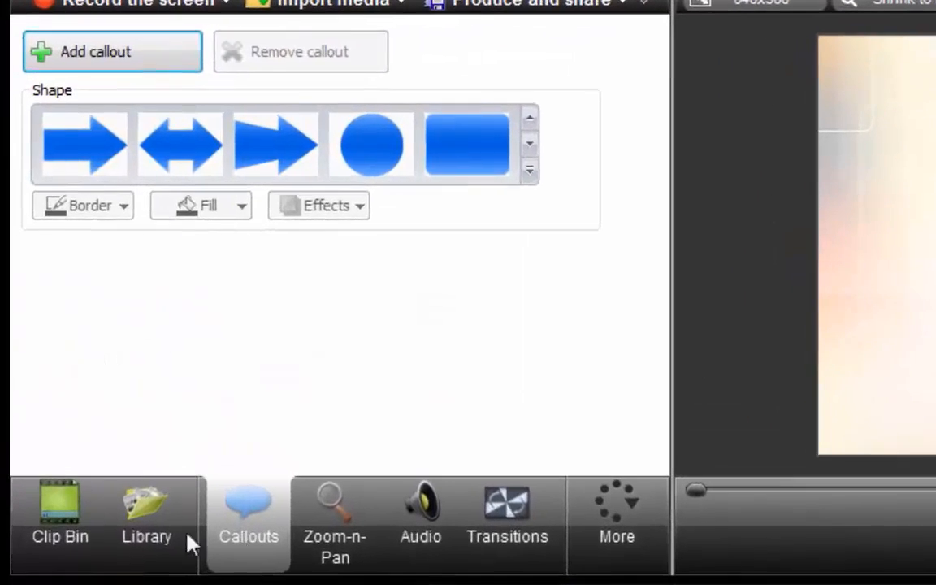
{"action": "left_click", "coordinate": [190, 543]}
{"action": "left_click", "coordinate": [251, 542]}
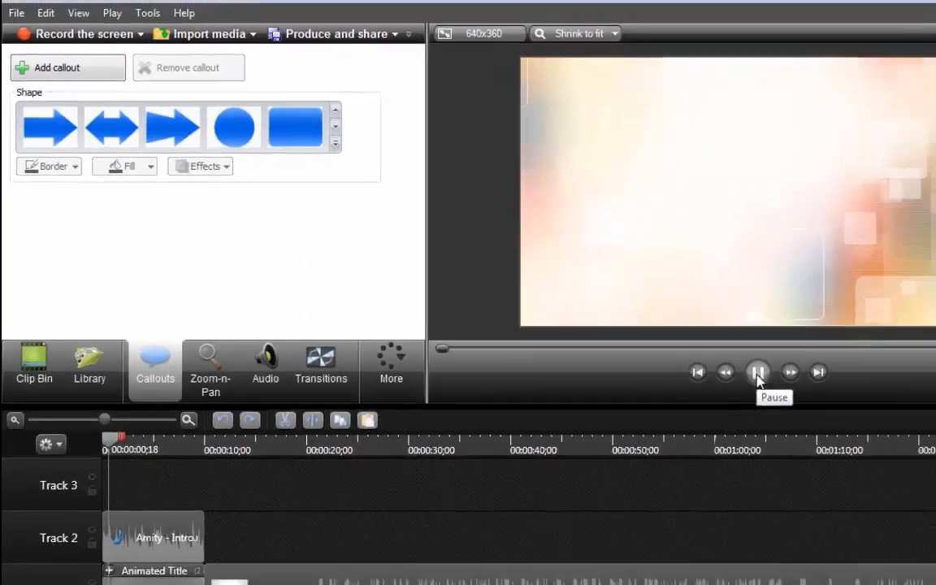
Move the playhead to about 0:01:14 in the video and briefly play that section.
{"action": "left_click", "coordinate": [757, 372]}
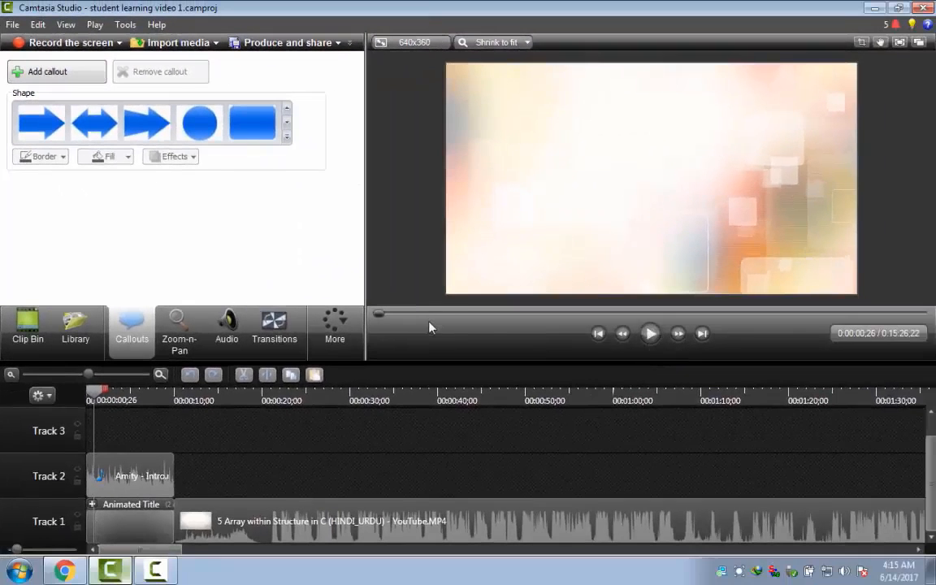
{"action": "left_click_drag", "start_coordinate": [379, 314], "coordinate": [422, 315]}
{"action": "left_click", "coordinate": [649, 334]}
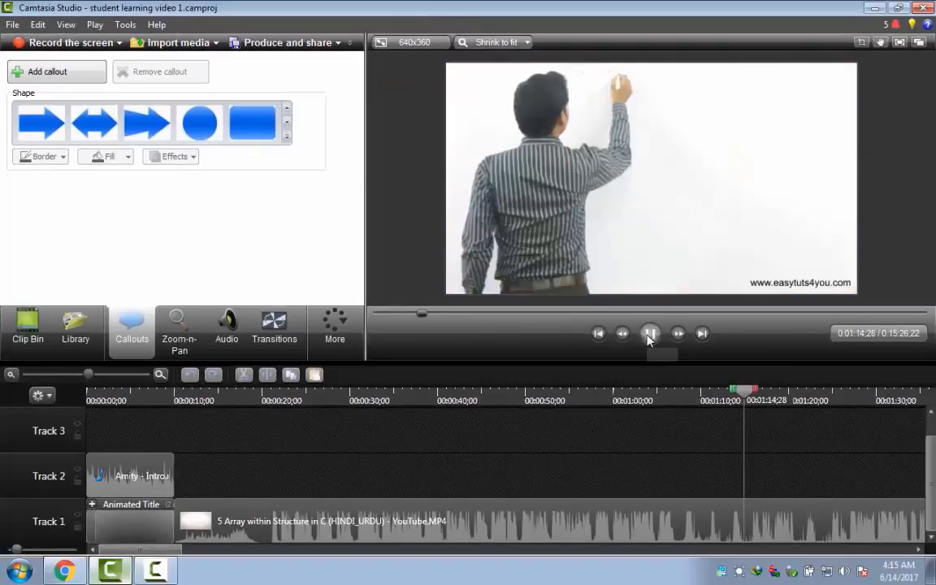
{"action": "left_click", "coordinate": [648, 334]}
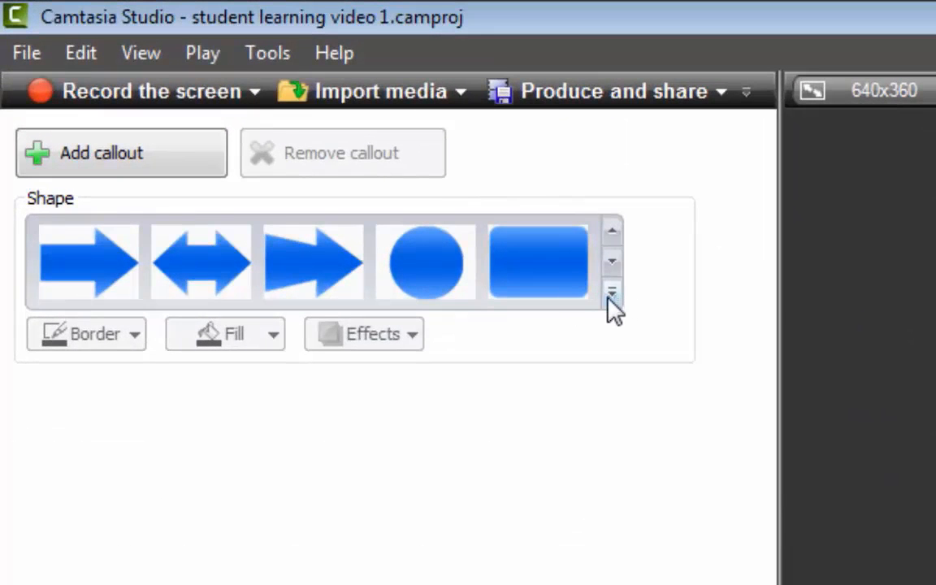
Look over the callout shapes, set the playhead to 0:01:13;21 and add a Blur callout there.
{"action": "left_click", "coordinate": [611, 294]}
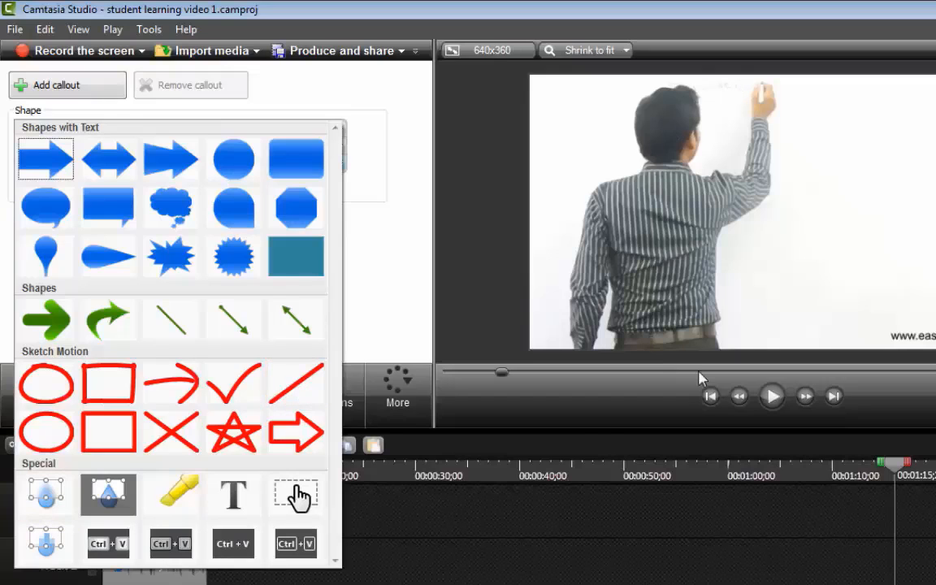
{"action": "left_click", "coordinate": [501, 374]}
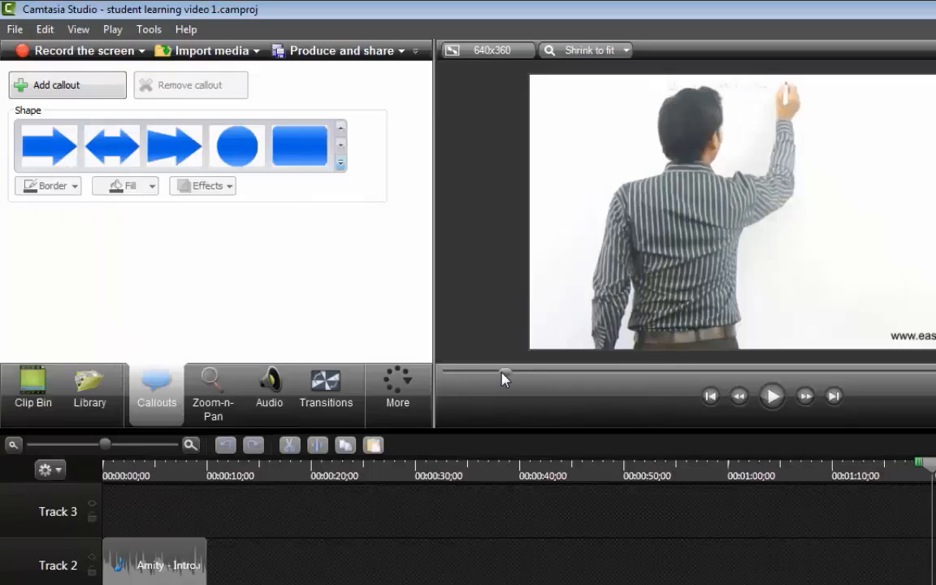
{"action": "left_click_drag", "start_coordinate": [501, 373], "coordinate": [498, 373]}
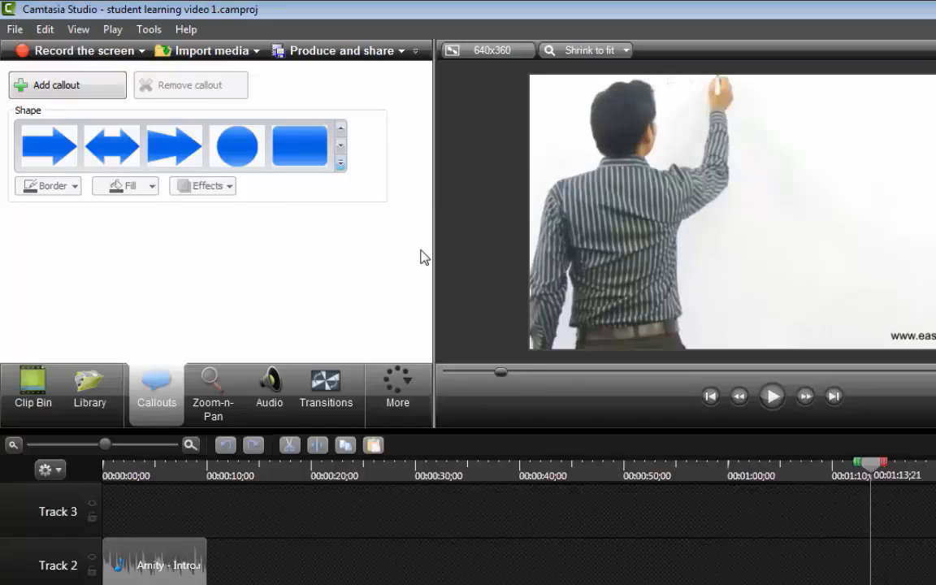
{"action": "left_click", "coordinate": [341, 167]}
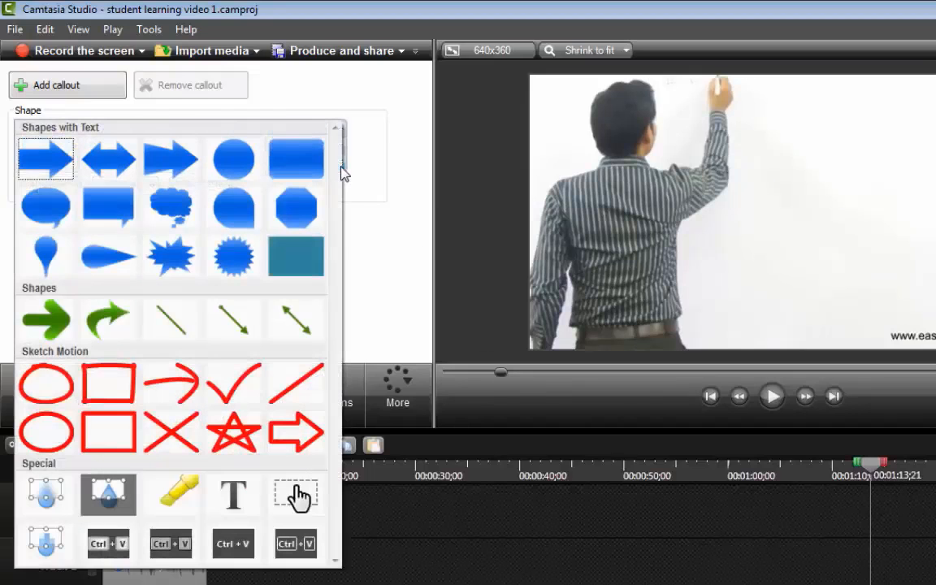
{"action": "left_click", "coordinate": [46, 497]}
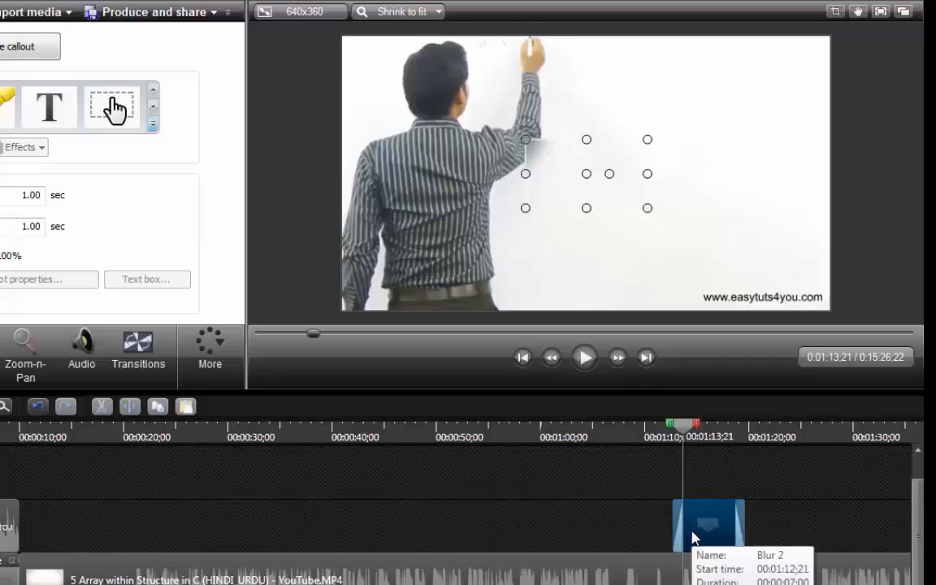
Move the Blur callout over the man's writing hand at the top of the frame and reduce its height.
{"action": "mouse_move", "coordinate": [690, 538]}
{"action": "left_mouse_down"}
{"action": "mouse_move", "coordinate": [750, 539]}
{"action": "mouse_move", "coordinate": [680, 539]}
{"action": "mouse_move", "coordinate": [693, 541]}
{"action": "left_mouse_up"}
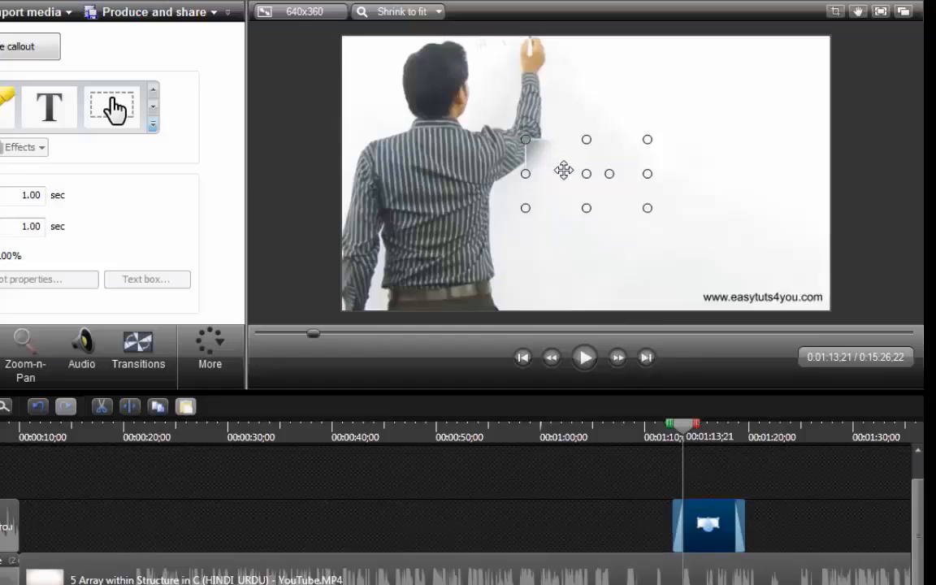
{"action": "left_click_drag", "start_coordinate": [562, 172], "coordinate": [503, 70]}
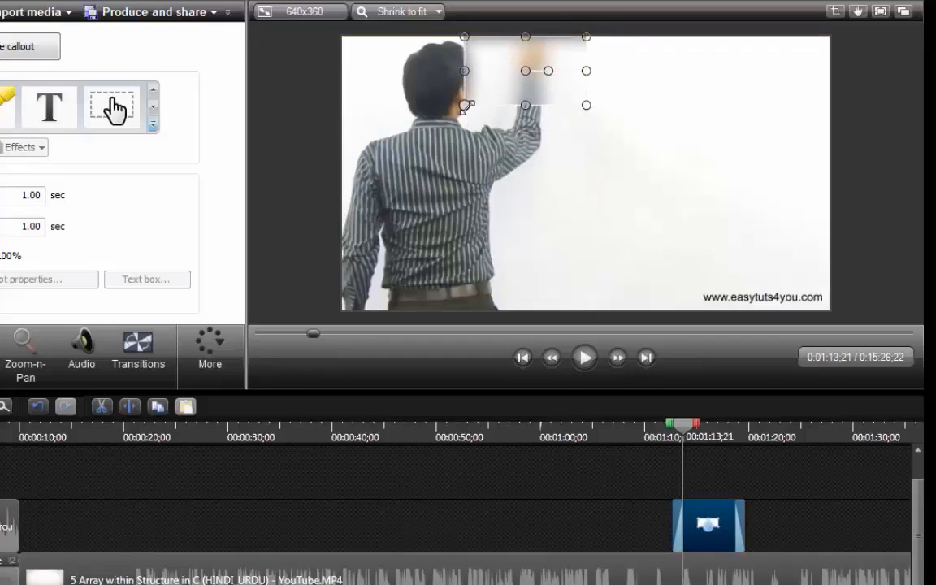
{"action": "left_click_drag", "start_coordinate": [466, 104], "coordinate": [472, 65]}
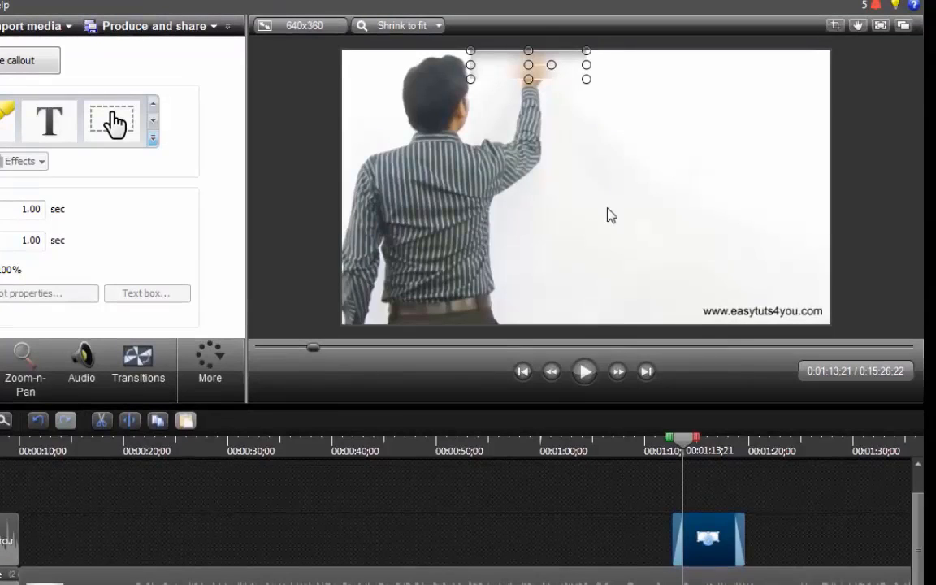
Deselect the Blur callout, play the blurred section from 0:01:13;21 and pause at about 0:01:18.
{"action": "left_click", "coordinate": [574, 218]}
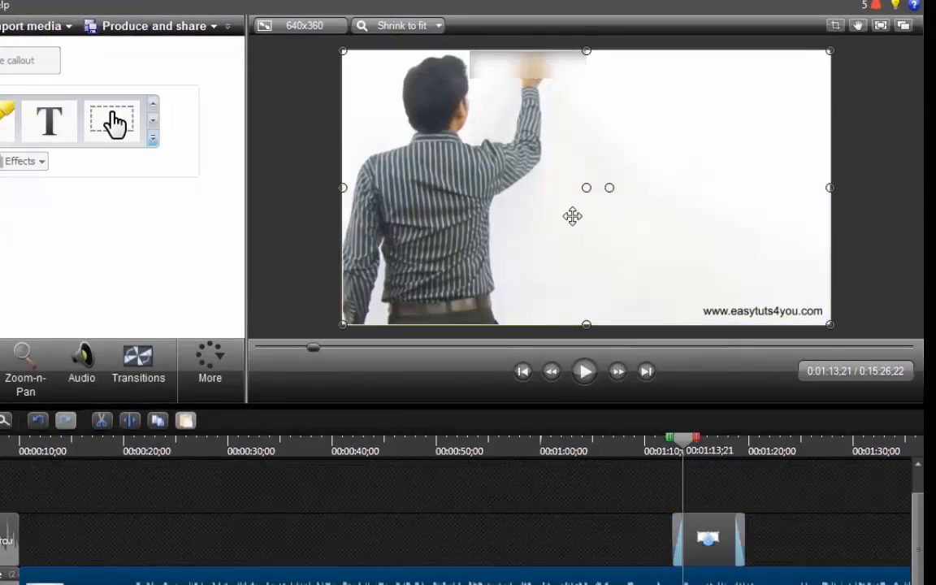
{"action": "left_click", "coordinate": [584, 372]}
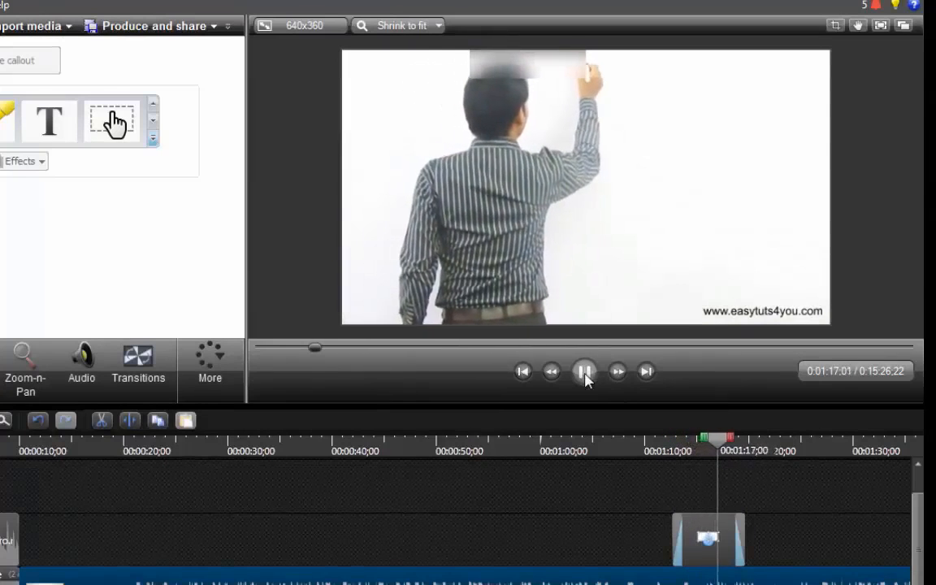
{"action": "left_click", "coordinate": [585, 373]}
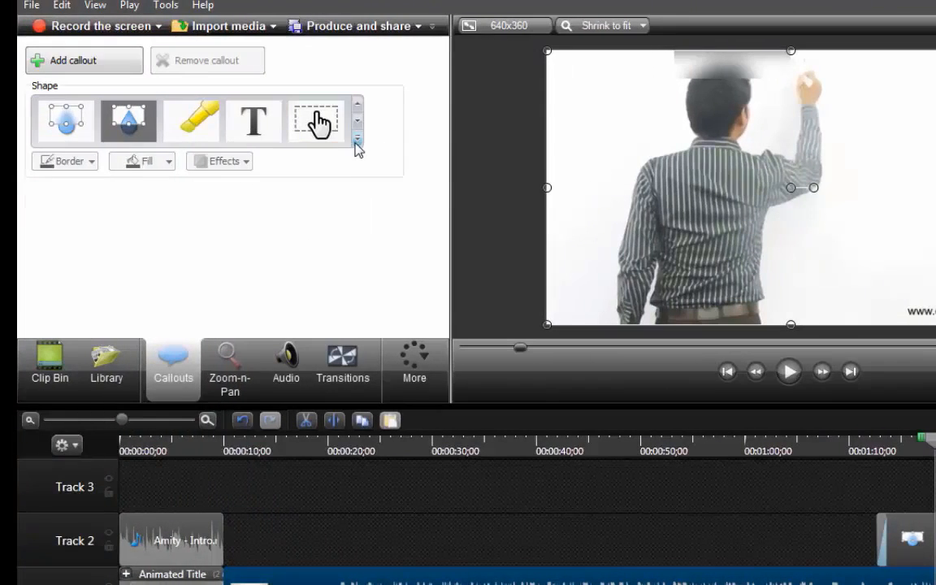
Add a Text callout from the Special shapes and enlarge its box across the lower half of the video frame.
{"action": "left_click", "coordinate": [358, 141]}
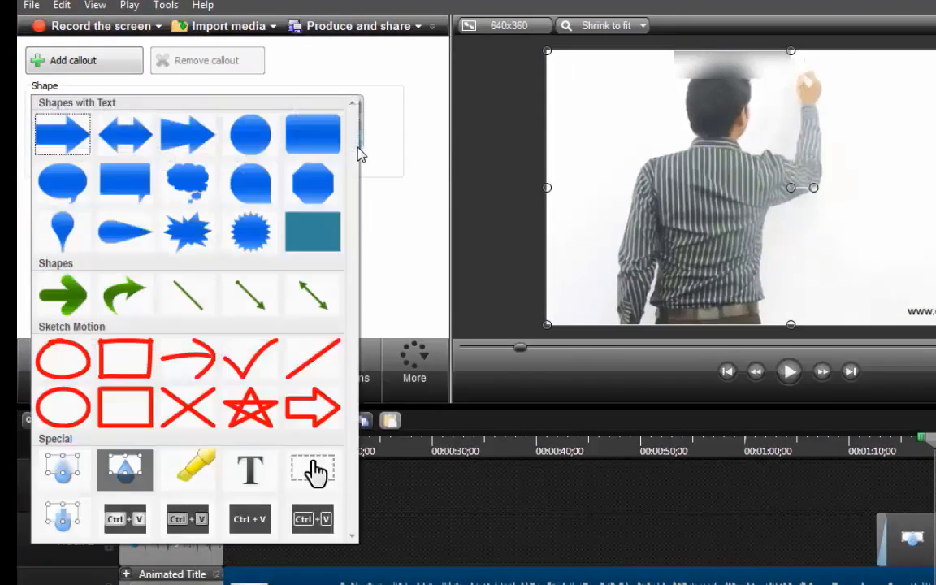
{"action": "left_click", "coordinate": [253, 476]}
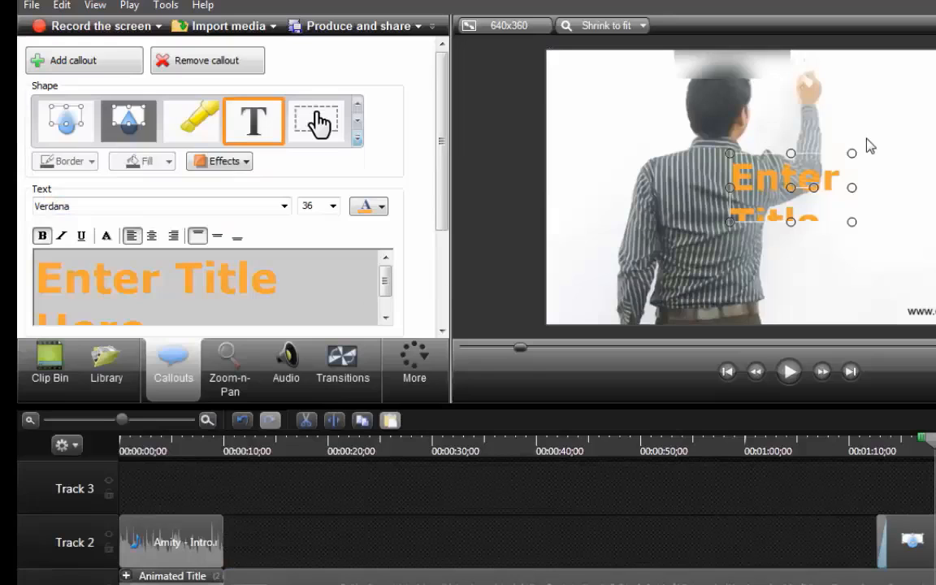
{"action": "left_click_drag", "start_coordinate": [849, 222], "coordinate": [848, 283]}
{"action": "left_click_drag", "start_coordinate": [732, 225], "coordinate": [587, 178]}
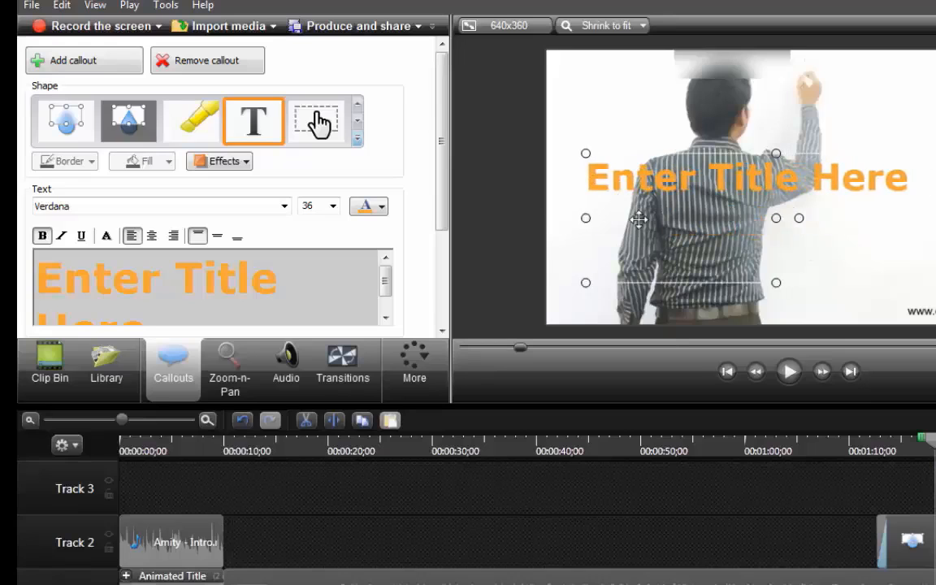
Replace the callout's placeholder title with "please subscribe my channal" and lower the top edge of its box.
{"action": "left_click", "coordinate": [386, 323]}
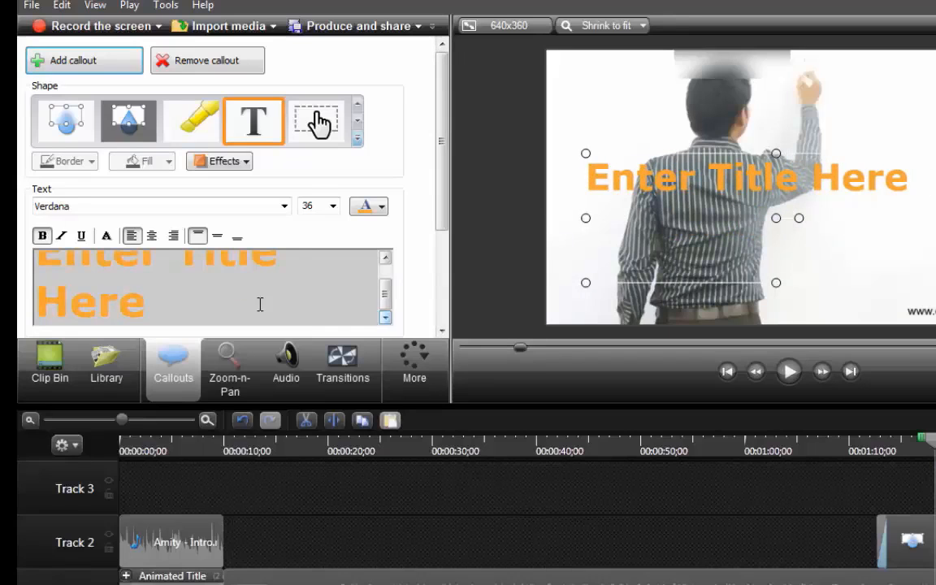
{"action": "left_click_drag", "start_coordinate": [202, 295], "coordinate": [182, 291]}
{"action": "left_click", "coordinate": [282, 286]}
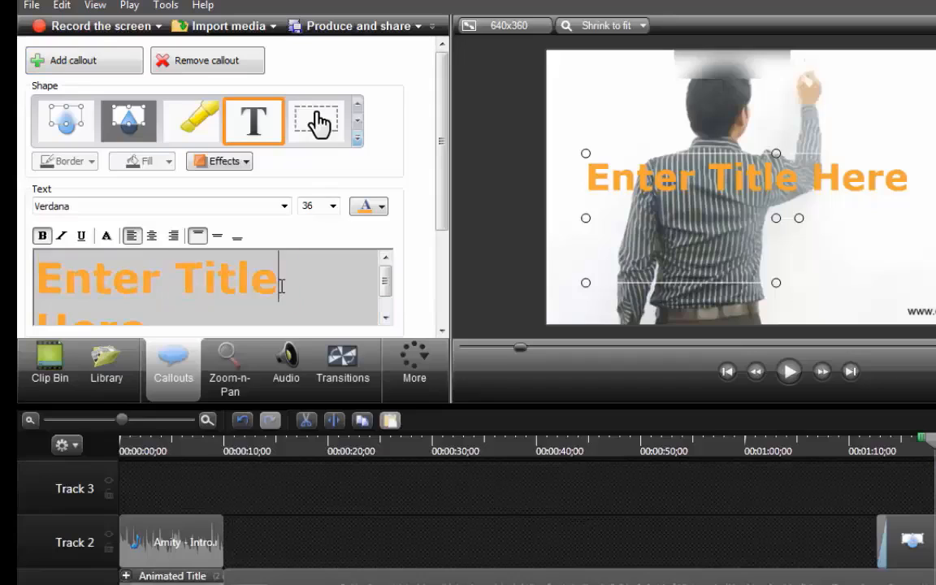
{"action": "key", "text": "Down"}
{"action": "key", "text": "BackSpace"}
{"action": "key", "text": "BackSpace"}
{"action": "key", "text": "BackSpace"}
{"action": "key", "text": "BackSpace"}
{"action": "key", "text": "BackSpace"}
{"action": "key", "text": "BackSpace"}
{"action": "key", "text": "BackSpace"}
{"action": "key", "text": "BackSpace"}
{"action": "key", "text": "BackSpace"}
{"action": "key", "text": "BackSpace"}
{"action": "key", "text": "BackSpace"}
{"action": "key", "text": "BackSpace"}
{"action": "key", "text": "BackSpace"}
{"action": "key", "text": "BackSpace"}
{"action": "key", "text": "BackSpace"}
{"action": "key", "text": "BackSpace"}
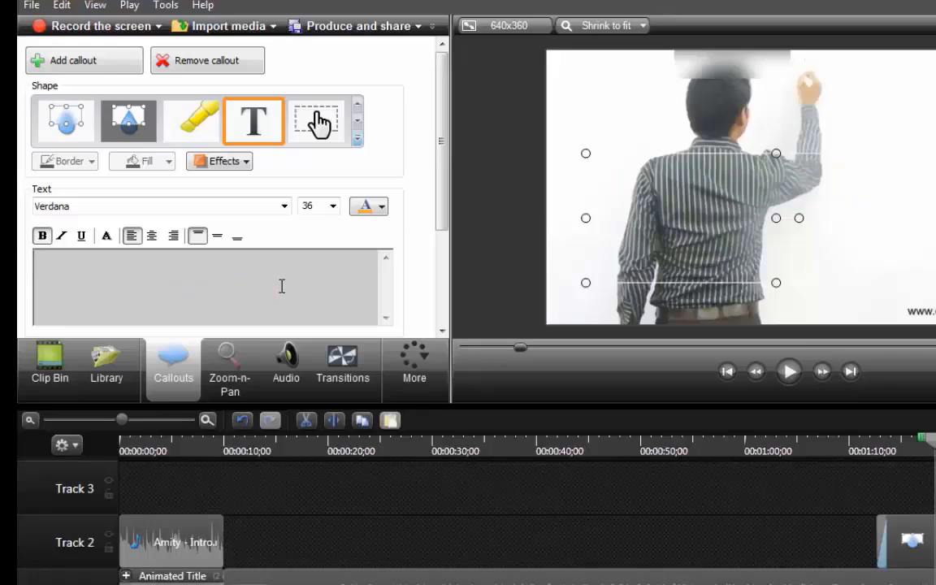
{"action": "type", "text": "pleas"}
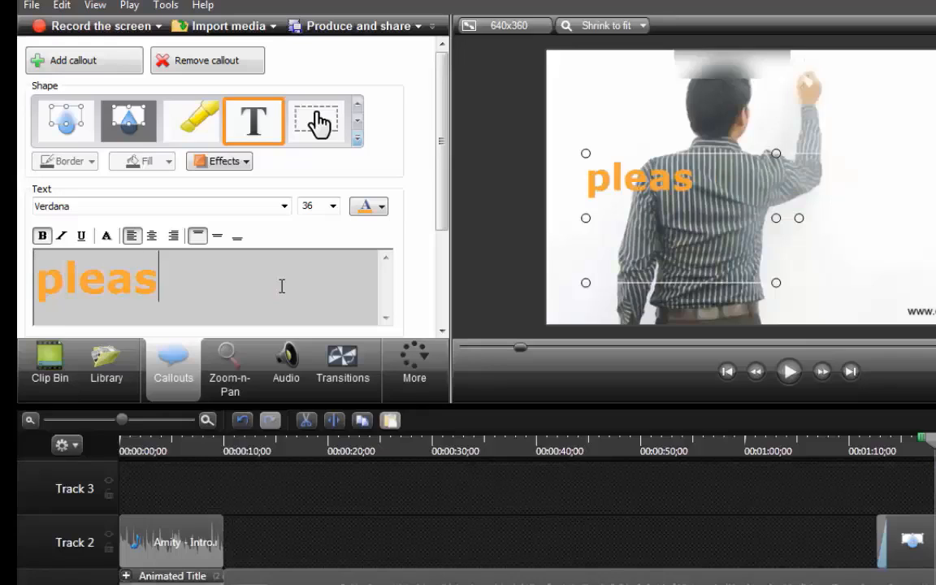
{"action": "type", "text": "e subs"}
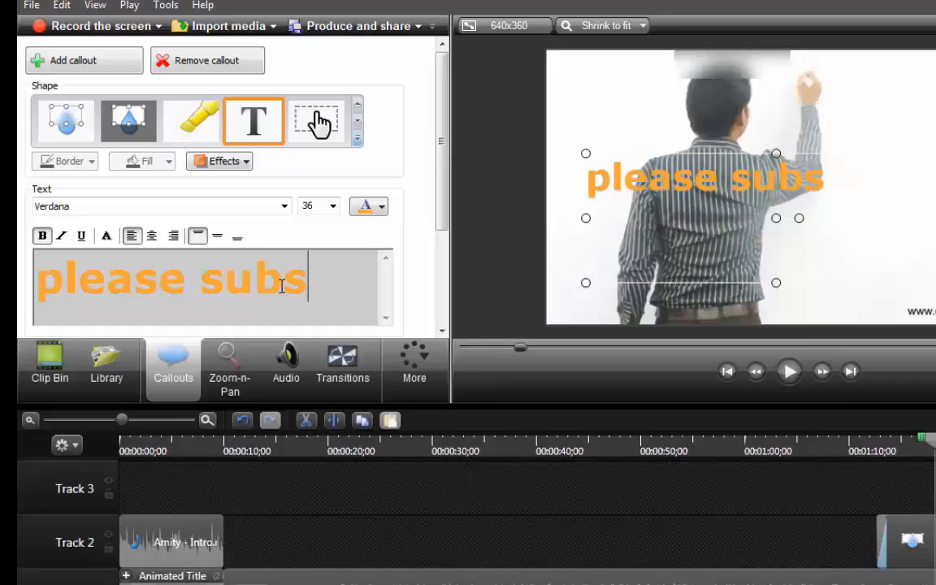
{"action": "type", "text": "cribe "}
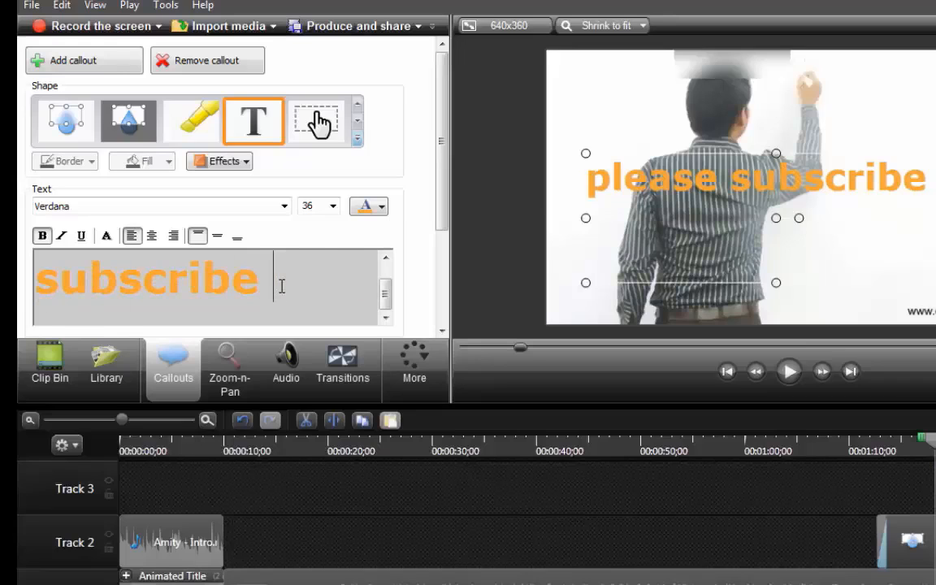
{"action": "type", "text": "my channal"}
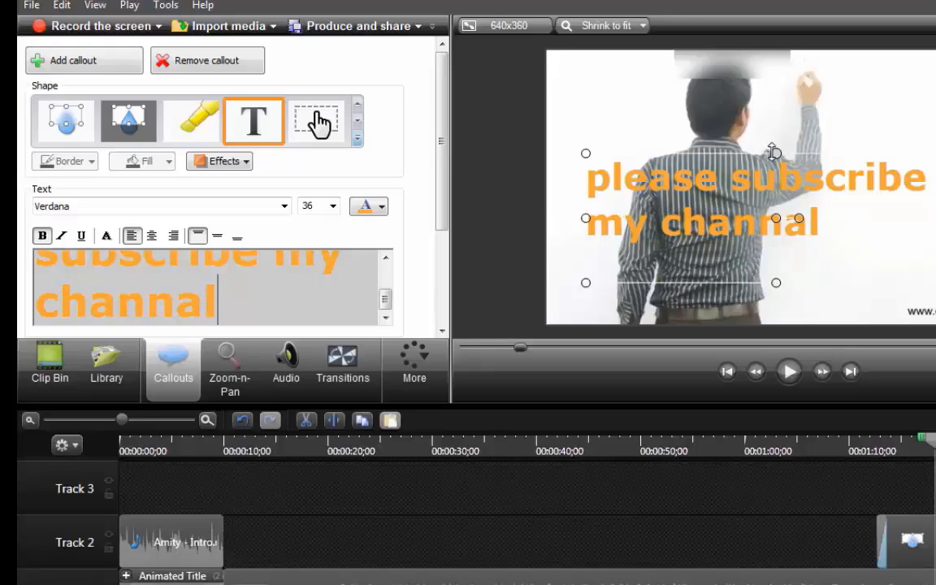
{"action": "left_click_drag", "start_coordinate": [773, 152], "coordinate": [773, 192]}
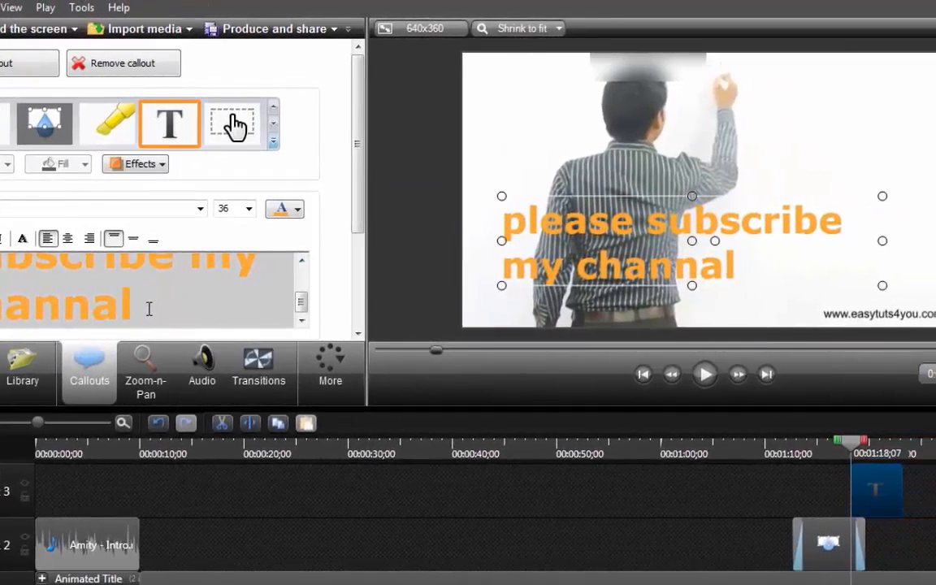
Set the whole callout text to black with a font size of 16.
{"action": "key", "text": "ctrl+a"}
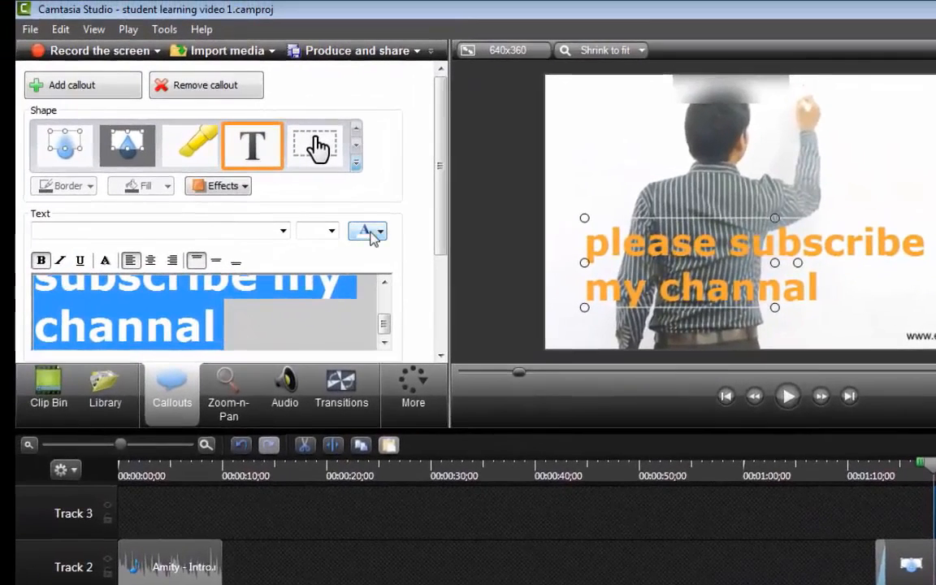
{"action": "left_click", "coordinate": [371, 233]}
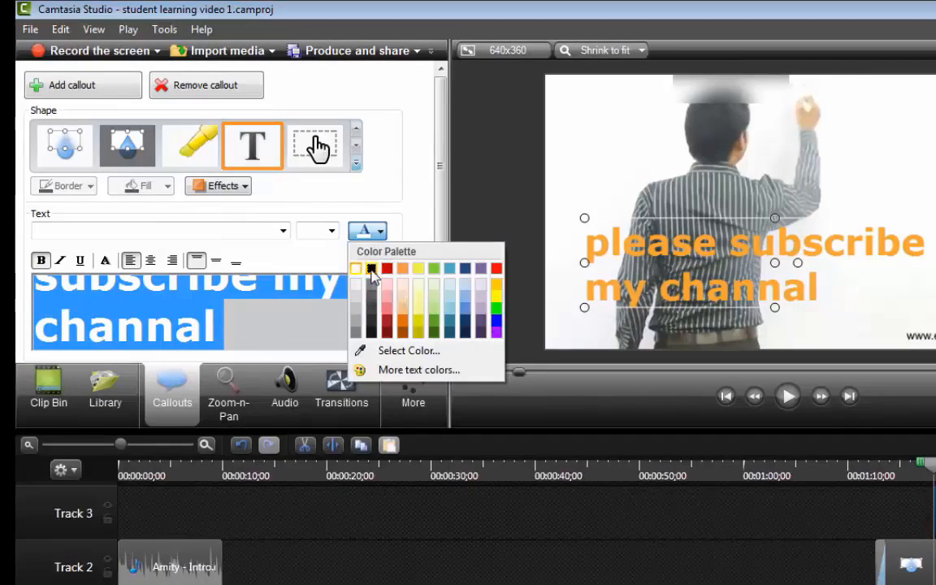
{"action": "left_click", "coordinate": [371, 270]}
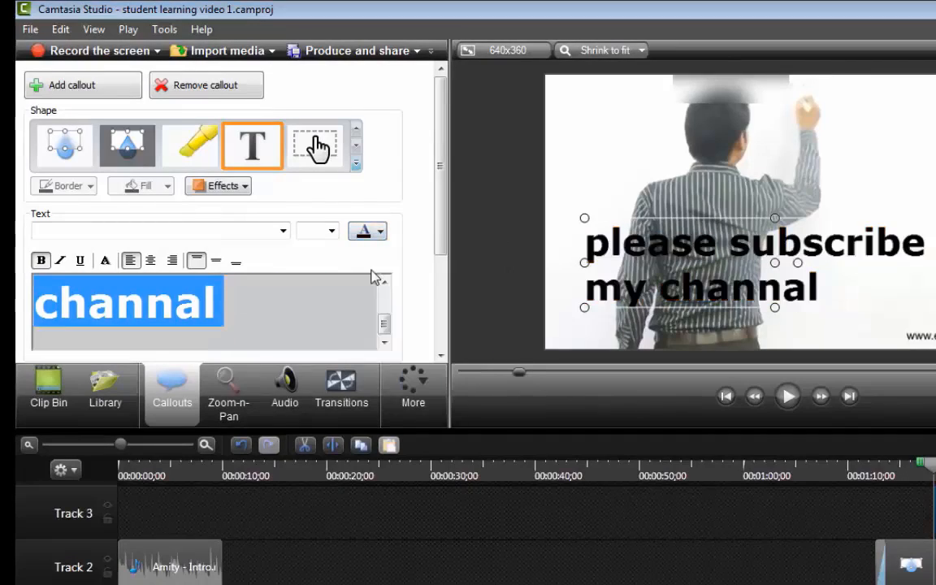
{"action": "left_click", "coordinate": [333, 232]}
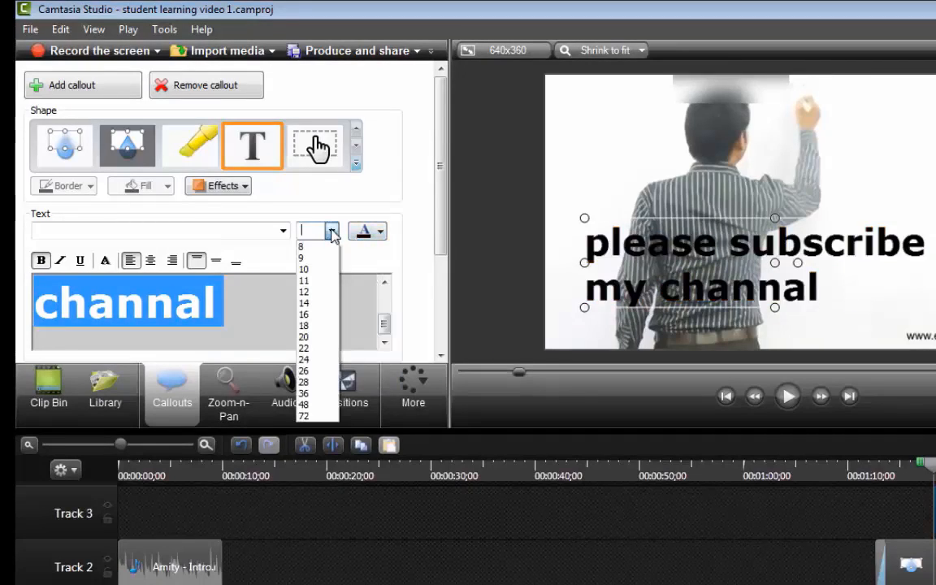
{"action": "left_click", "coordinate": [317, 315]}
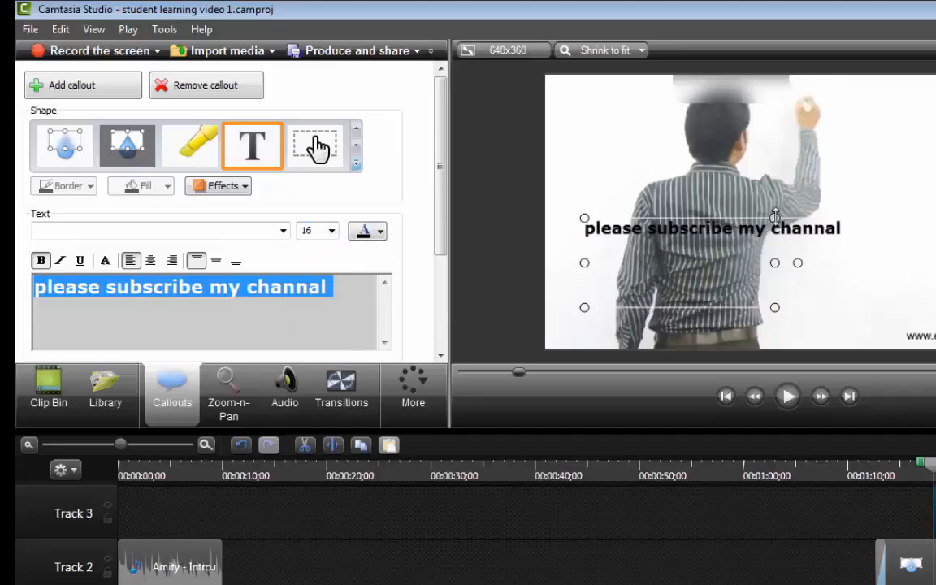
Shorten the text box to place the caption near the bottom of the frame, and extend the callout on Track 3 past 0:01:50.
{"action": "left_click_drag", "start_coordinate": [776, 217], "coordinate": [790, 326]}
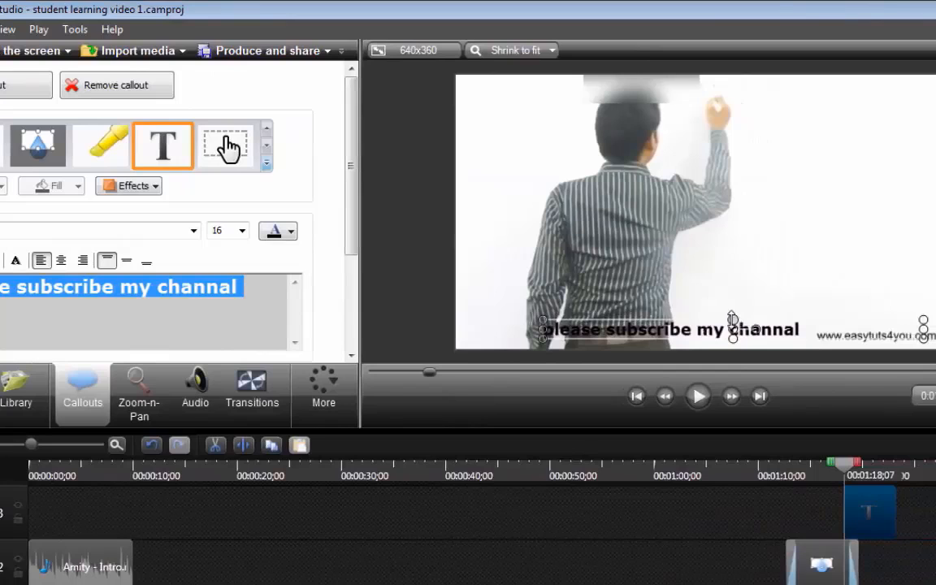
{"action": "left_click_drag", "start_coordinate": [732, 317], "coordinate": [731, 302]}
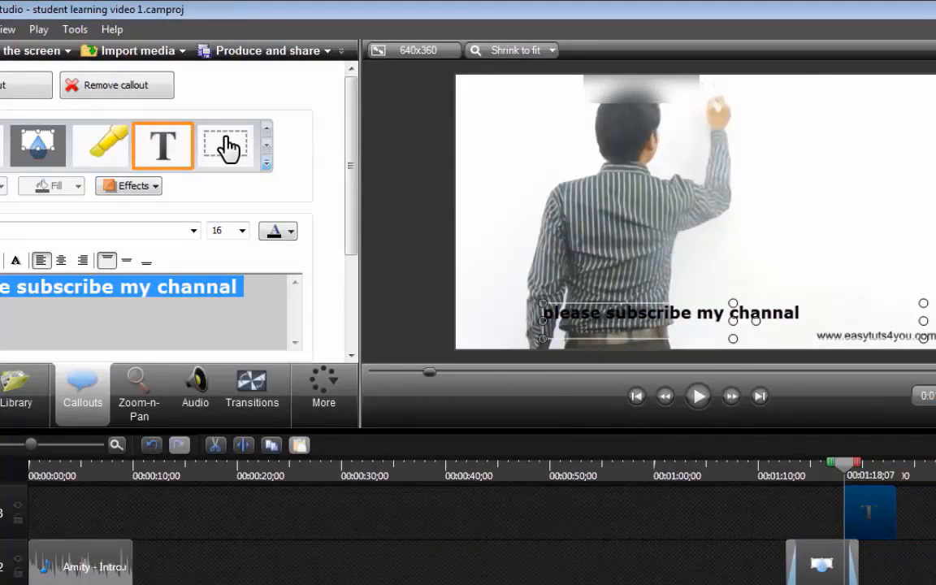
{"action": "scroll", "coordinate": [480, 512], "scroll_direction": "right", "scroll_amount": 5}
{"action": "scroll", "coordinate": [480, 512], "scroll_direction": "right", "scroll_amount": 2}
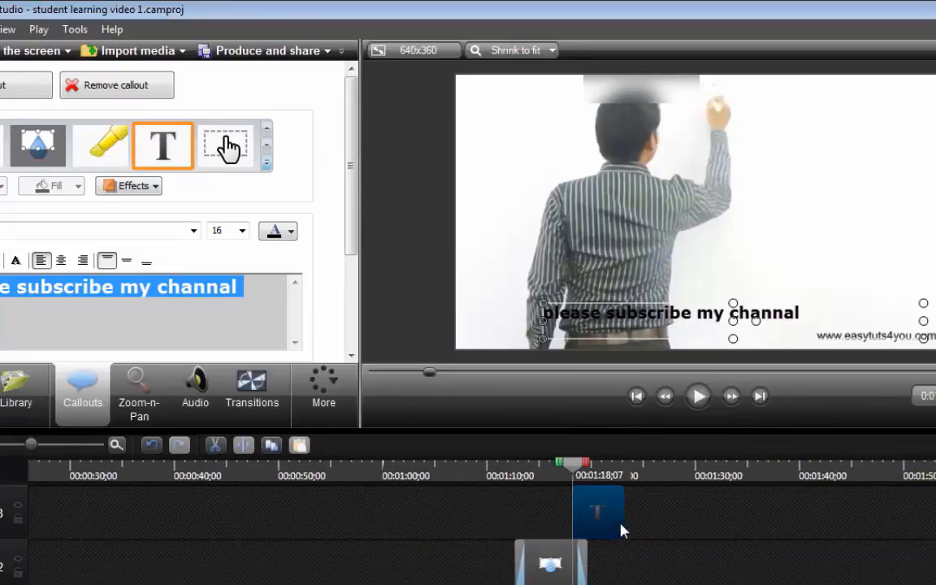
{"action": "left_click_drag", "start_coordinate": [622, 515], "coordinate": [922, 513]}
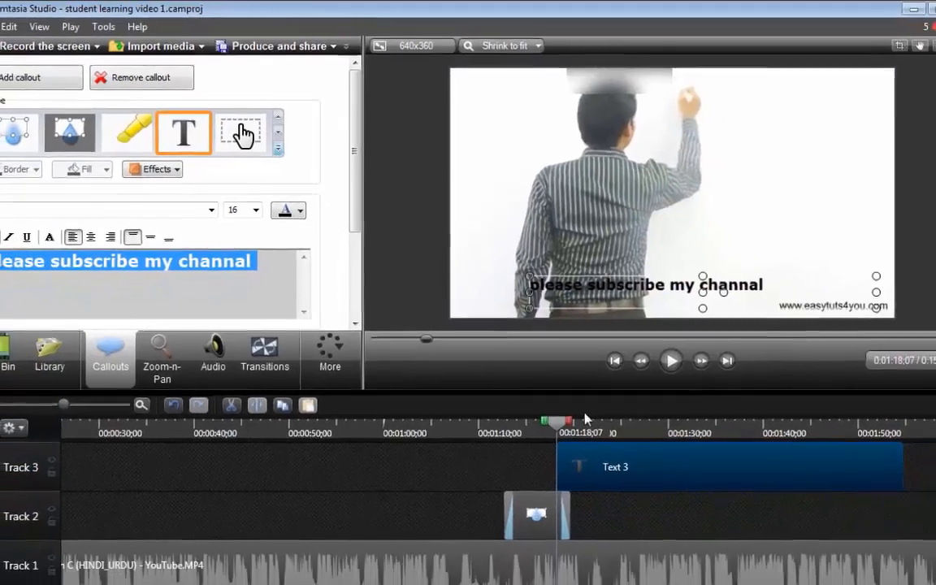
Move the playhead to 0:01:16;22, play the video to preview the text callout, and pause at about 0:01:22.
{"action": "left_click_drag", "start_coordinate": [552, 425], "coordinate": [542, 427]}
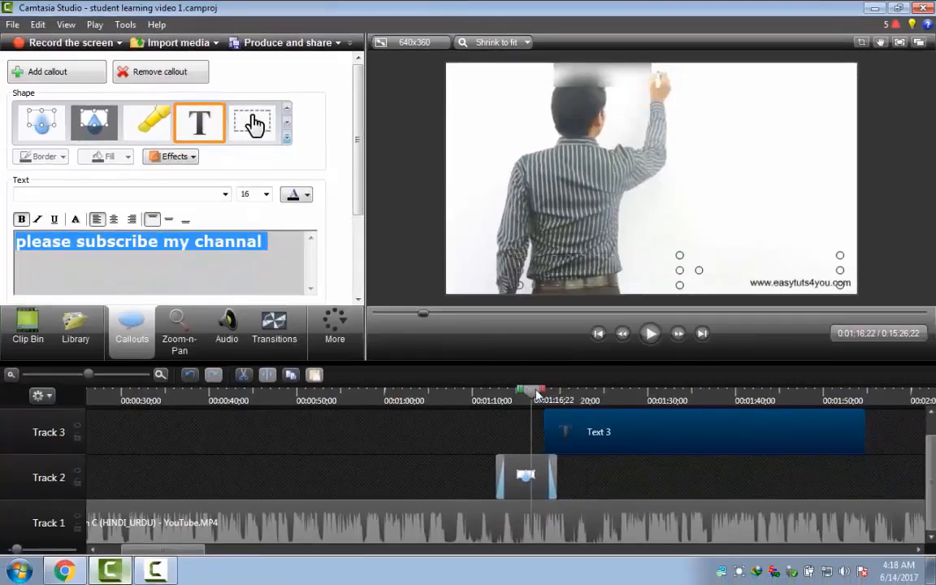
{"action": "left_click", "coordinate": [651, 334]}
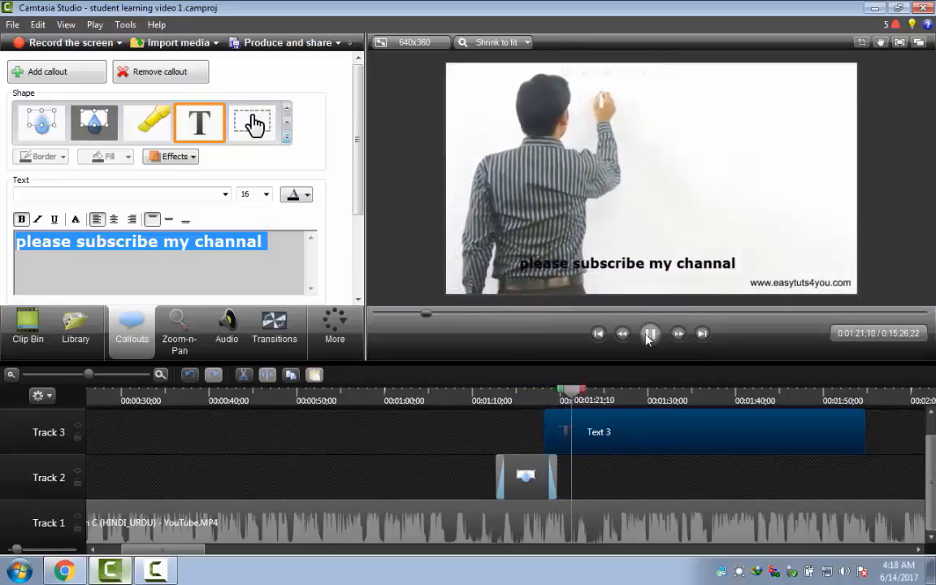
{"action": "left_click", "coordinate": [660, 340]}
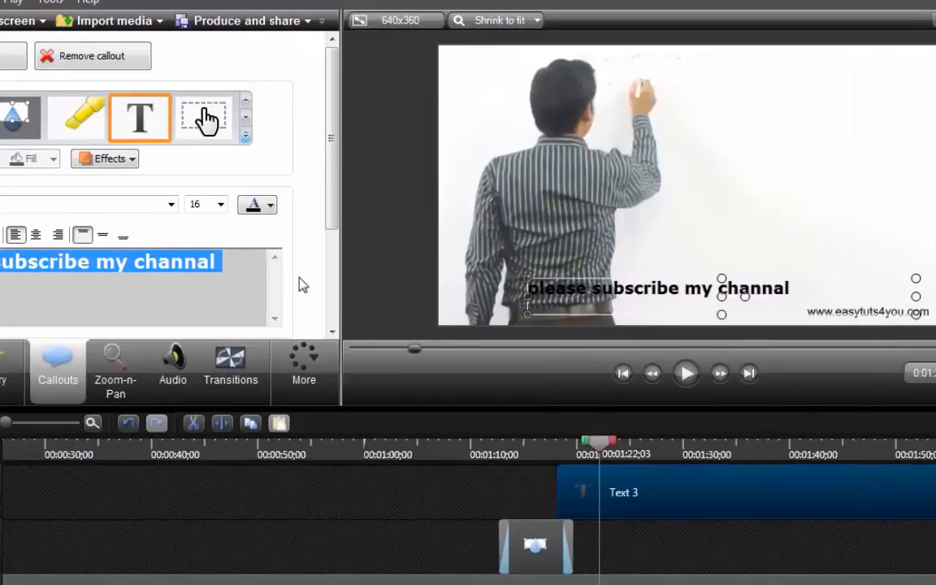
Change the selected text callout to a red Sketch Motion rectangle, then move and narrow it over the blank board beside the man's hand.
{"action": "left_click", "coordinate": [246, 138]}
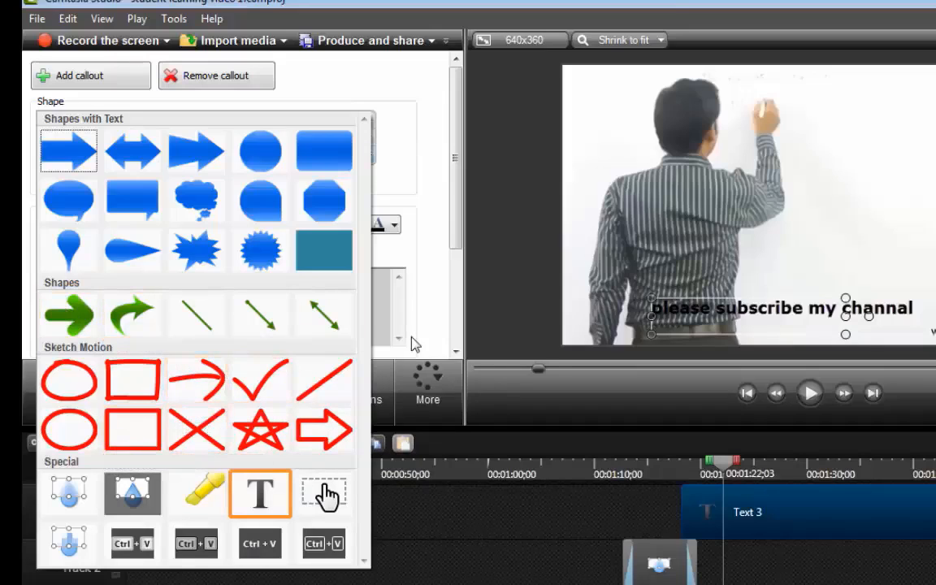
{"action": "left_click", "coordinate": [696, 178]}
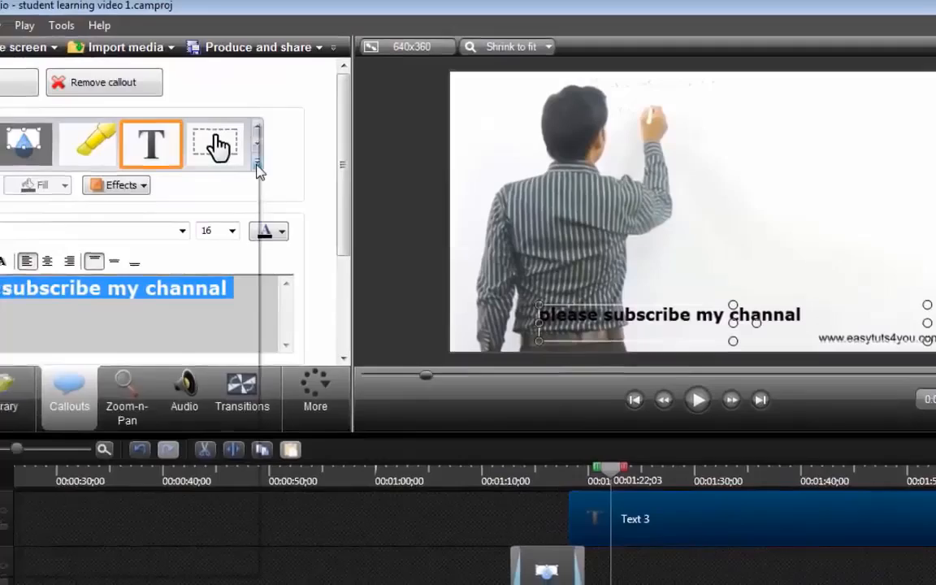
{"action": "left_click", "coordinate": [219, 167]}
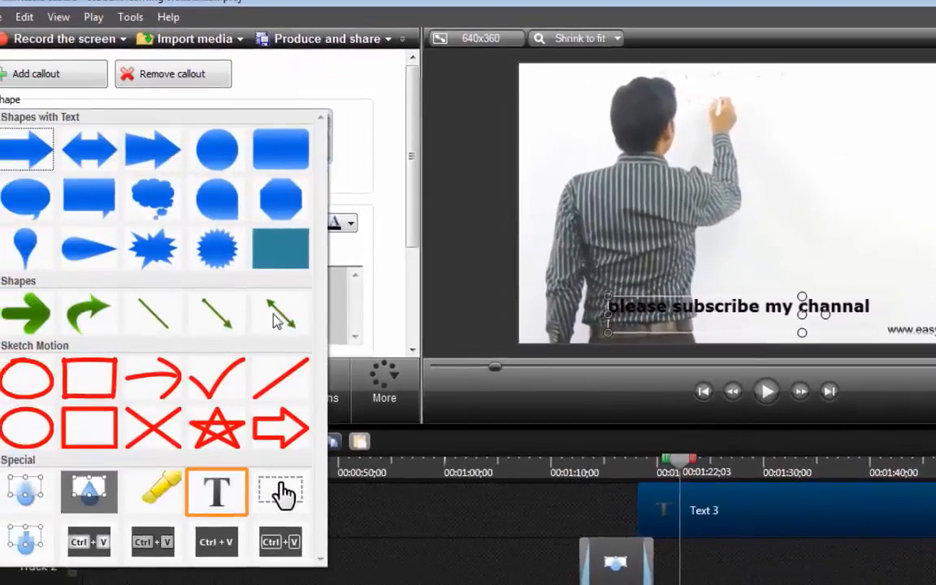
{"action": "left_click", "coordinate": [120, 439]}
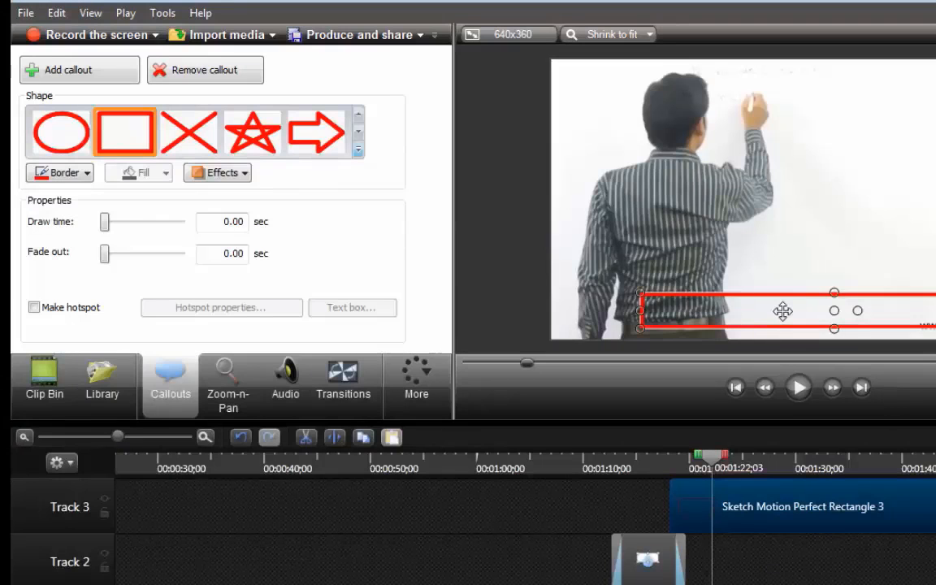
{"action": "left_click_drag", "start_coordinate": [783, 311], "coordinate": [742, 157]}
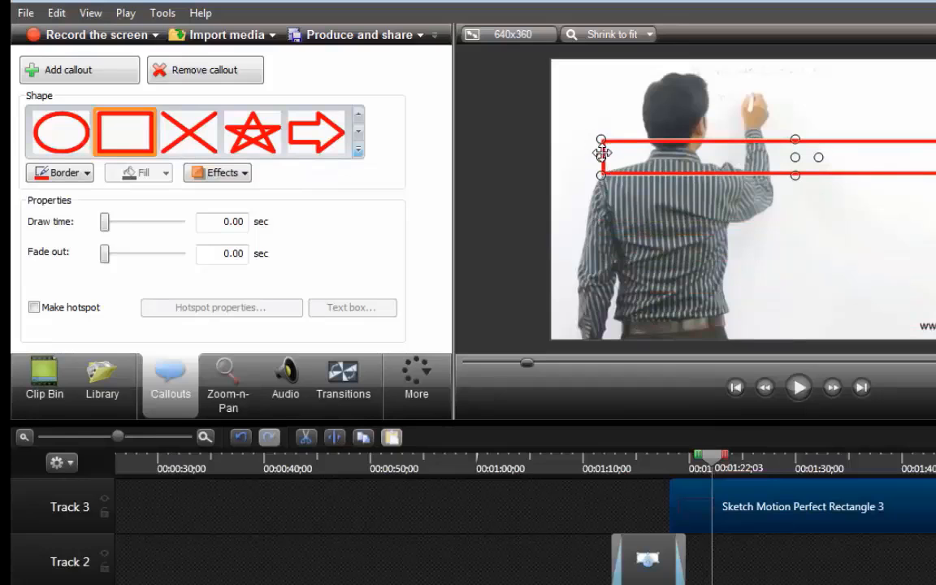
{"action": "left_click_drag", "start_coordinate": [602, 157], "coordinate": [861, 157]}
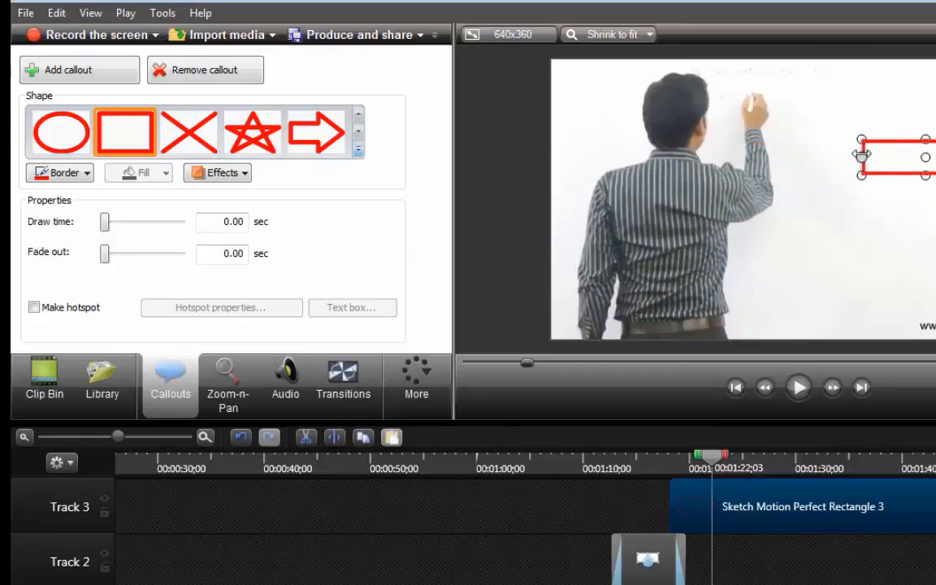
Make the red rectangle callout taller and wider, and position it over the man's writing hand, slightly past the frame's upper edge.
{"action": "left_click_drag", "start_coordinate": [924, 146], "coordinate": [925, 102]}
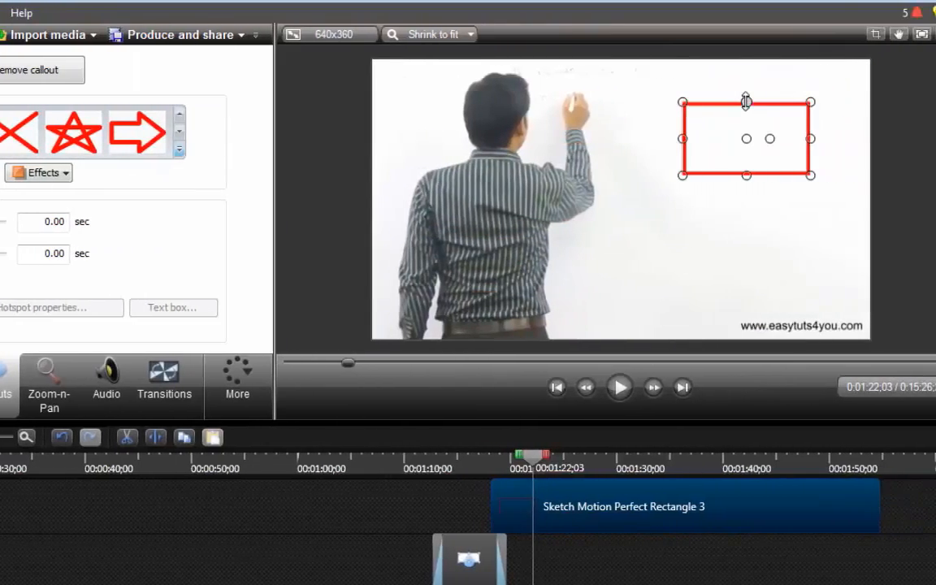
{"action": "left_click_drag", "start_coordinate": [735, 132], "coordinate": [554, 90]}
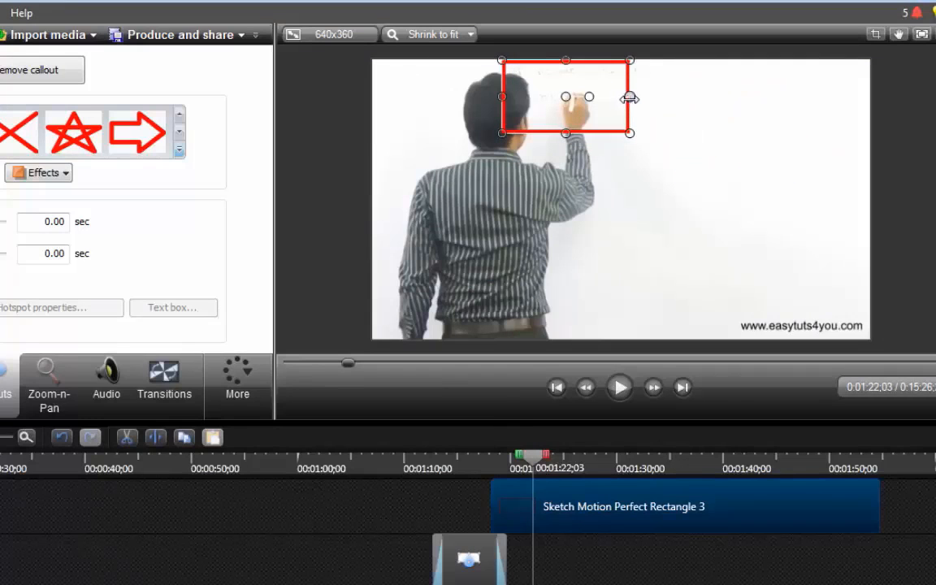
{"action": "left_click_drag", "start_coordinate": [630, 97], "coordinate": [661, 96]}
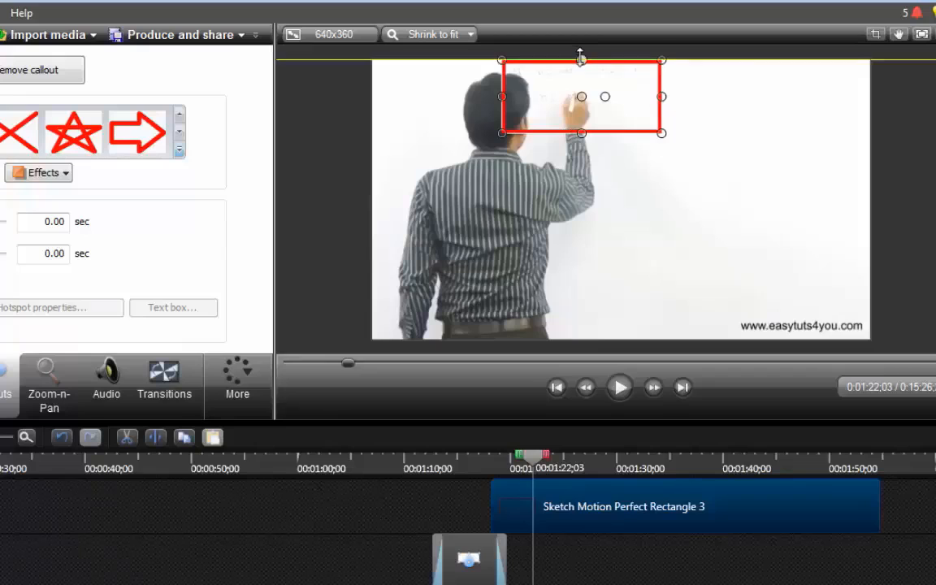
{"action": "left_click_drag", "start_coordinate": [581, 59], "coordinate": [581, 52]}
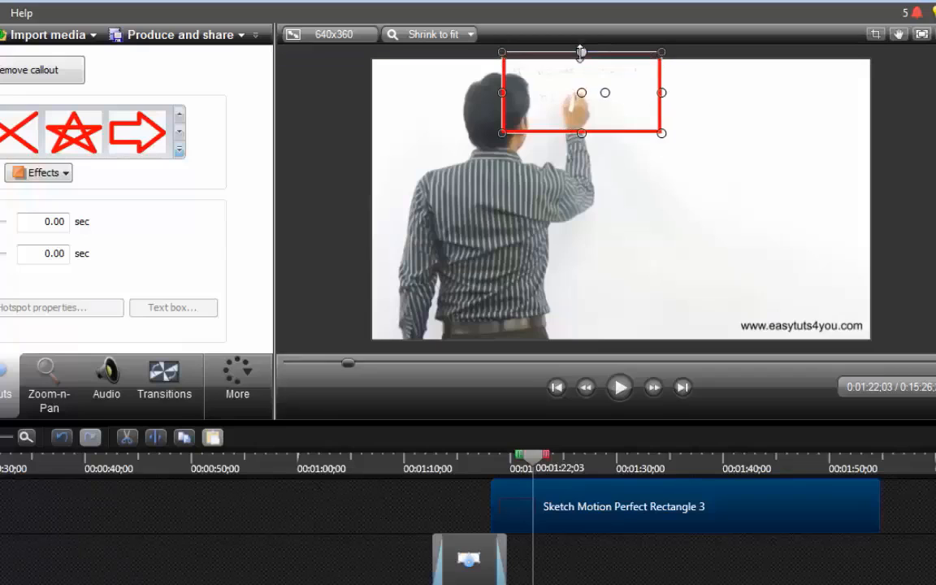
Preview the rectangle callout up to about 0:01:26, and shorten its clip on Track 3 to end at about 0:01:33.
{"action": "left_click", "coordinate": [622, 397]}
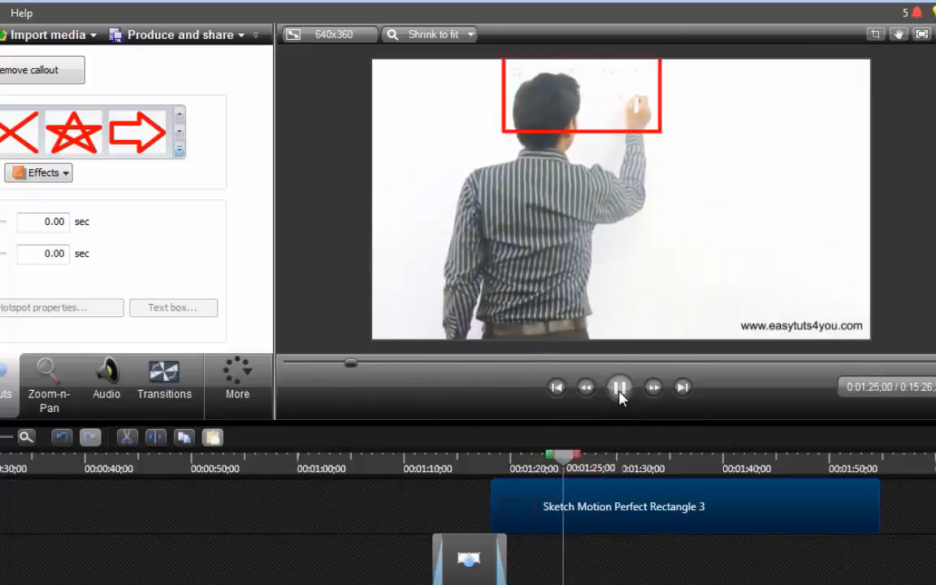
{"action": "left_click", "coordinate": [619, 393]}
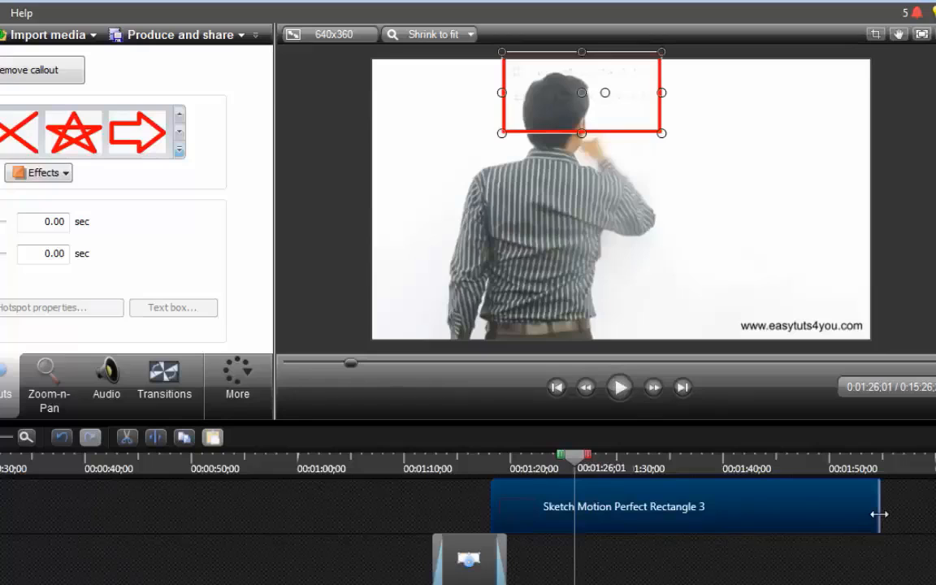
{"action": "mouse_move", "coordinate": [879, 514]}
{"action": "left_mouse_down"}
{"action": "mouse_move", "coordinate": [589, 514]}
{"action": "mouse_move", "coordinate": [935, 510]}
{"action": "mouse_move", "coordinate": [635, 571]}
{"action": "mouse_move", "coordinate": [525, 563]}
{"action": "left_mouse_up"}
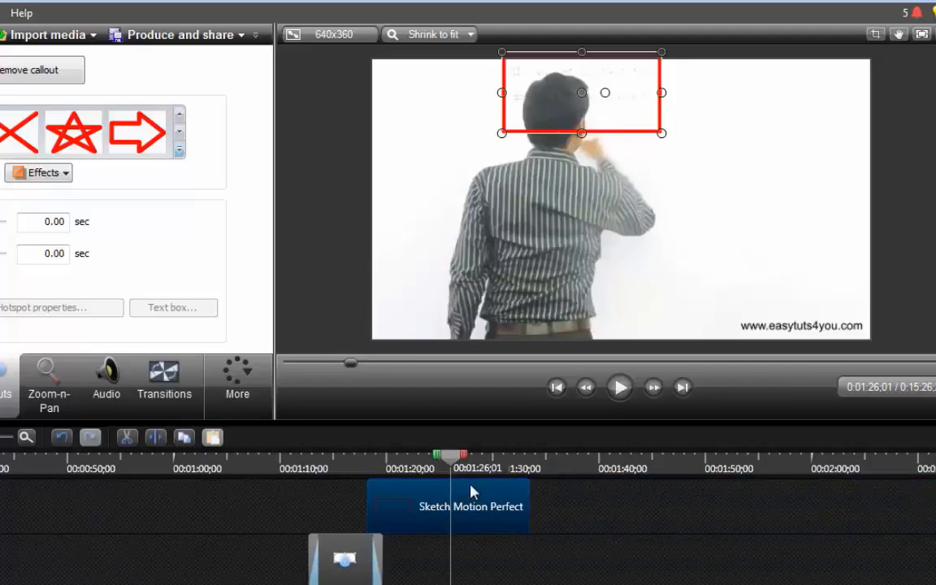
{"action": "left_click_drag", "start_coordinate": [454, 470], "coordinate": [374, 465]}
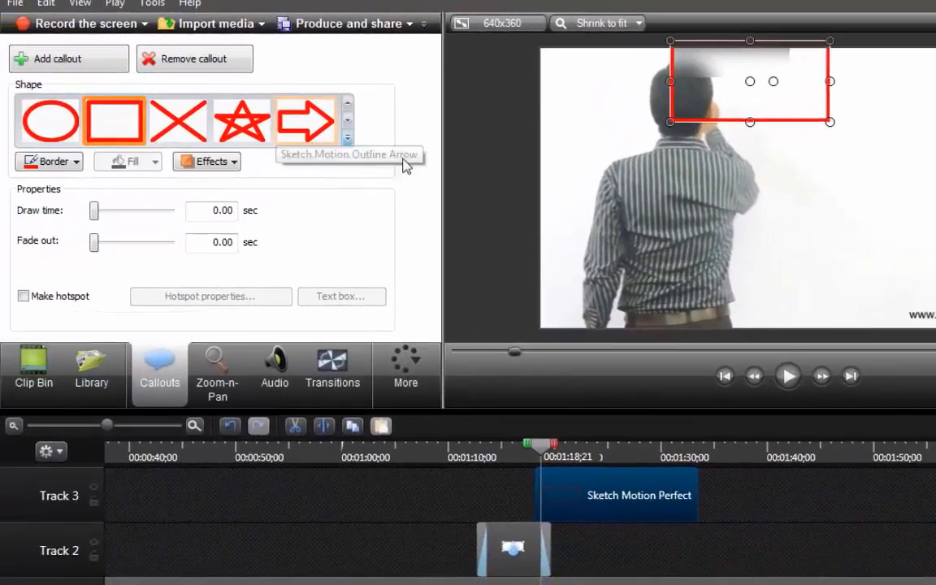
{"action": "left_click", "coordinate": [648, 213]}
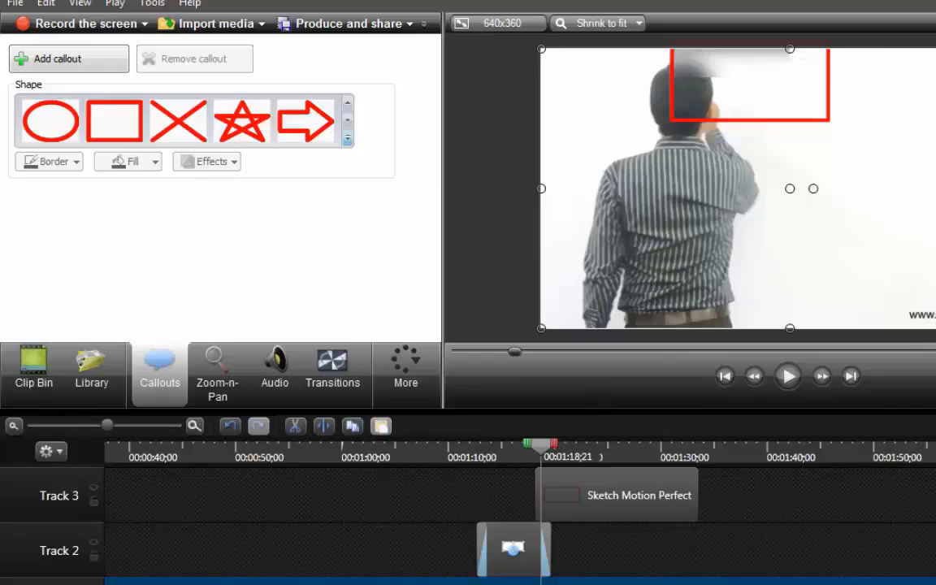
{"action": "left_click", "coordinate": [346, 138]}
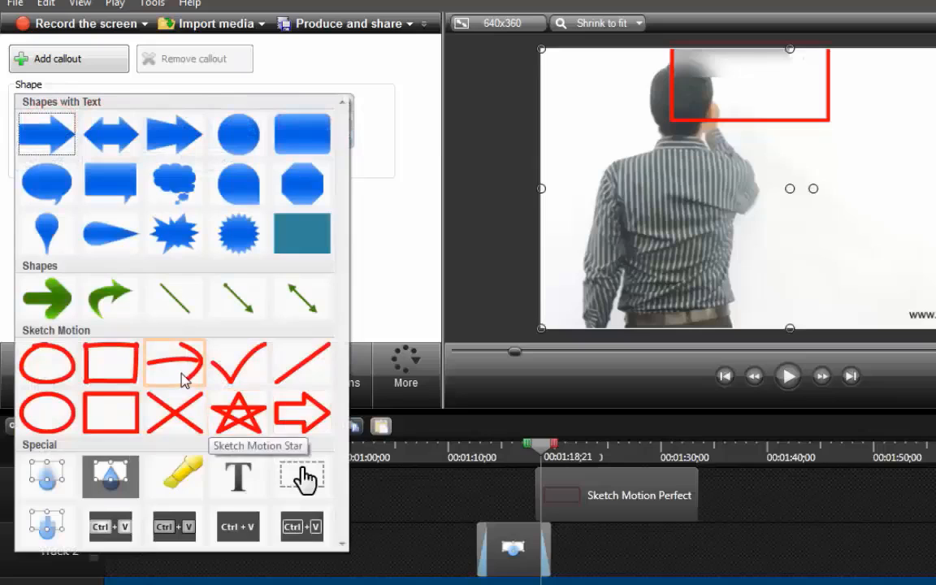
{"action": "left_click", "coordinate": [182, 372]}
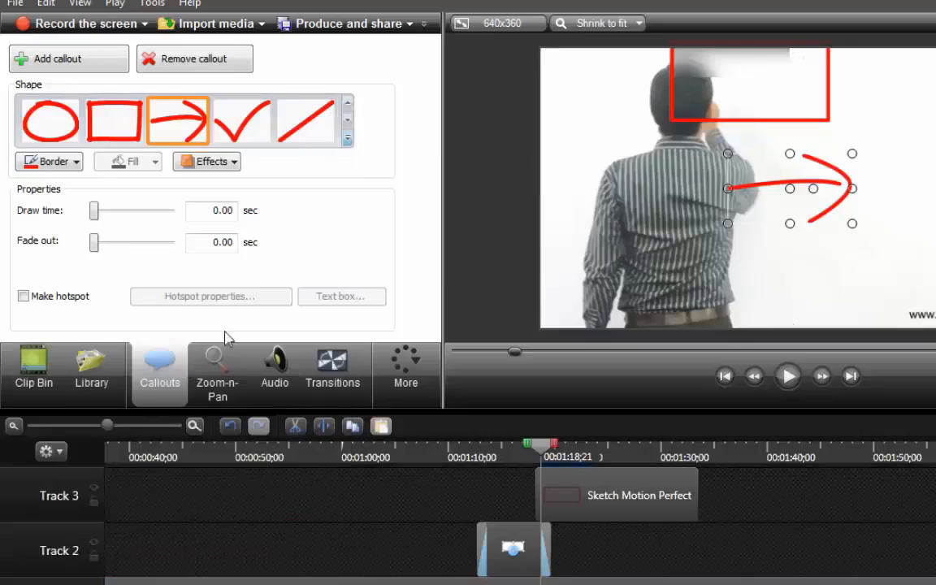
{"action": "mouse_move", "coordinate": [765, 190]}
{"action": "left_mouse_down"}
{"action": "mouse_move", "coordinate": [723, 268]}
{"action": "mouse_move", "coordinate": [791, 304]}
{"action": "left_mouse_up"}
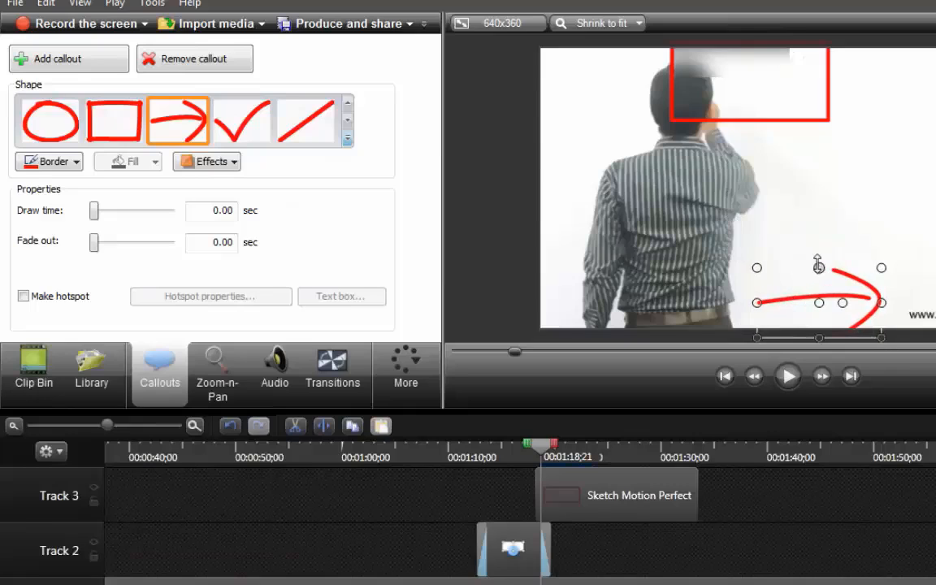
{"action": "left_click_drag", "start_coordinate": [819, 267], "coordinate": [818, 293]}
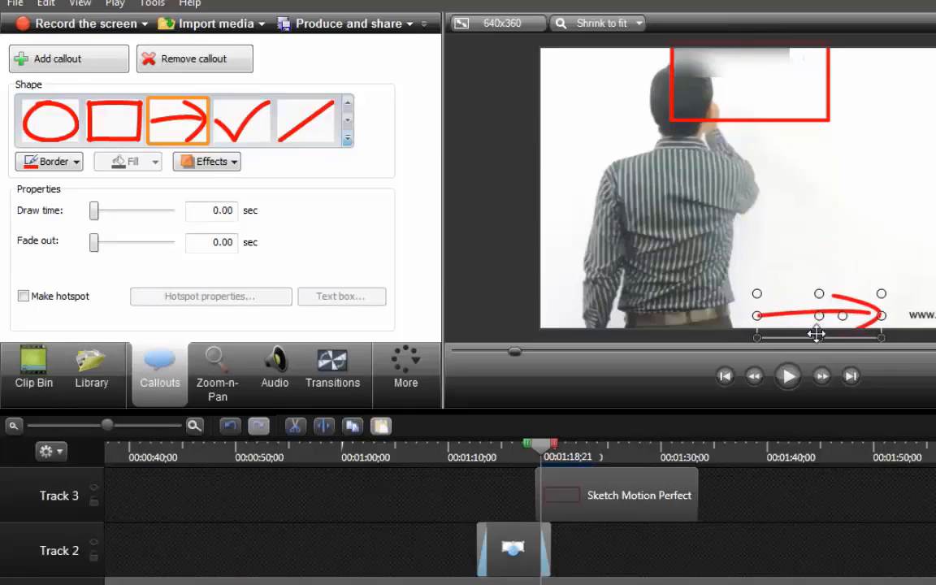
{"action": "mouse_move", "coordinate": [819, 337]}
{"action": "left_mouse_down"}
{"action": "mouse_move", "coordinate": [820, 325]}
{"action": "mouse_move", "coordinate": [776, 331]}
{"action": "mouse_move", "coordinate": [801, 314]}
{"action": "left_mouse_up"}
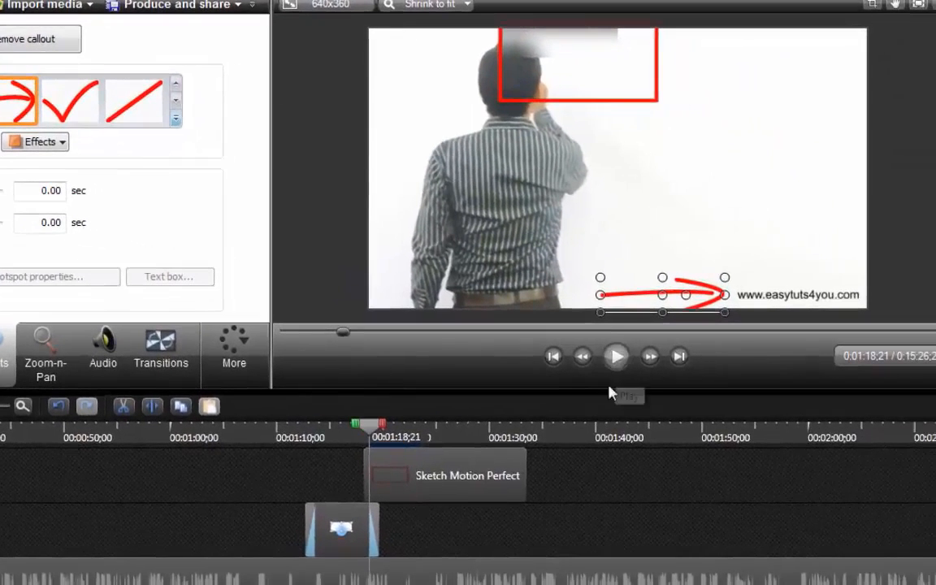
Preview the arrow callout, extend its clip on Track 4 to about 0:01:28, and return the playhead to 0:01:22;03.
{"action": "left_click", "coordinate": [617, 357]}
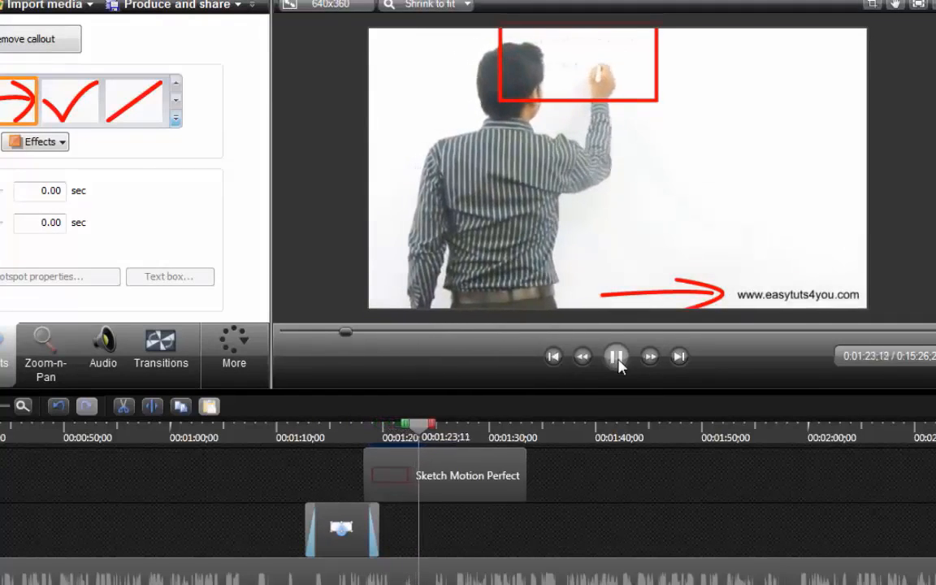
{"action": "left_click", "coordinate": [617, 357]}
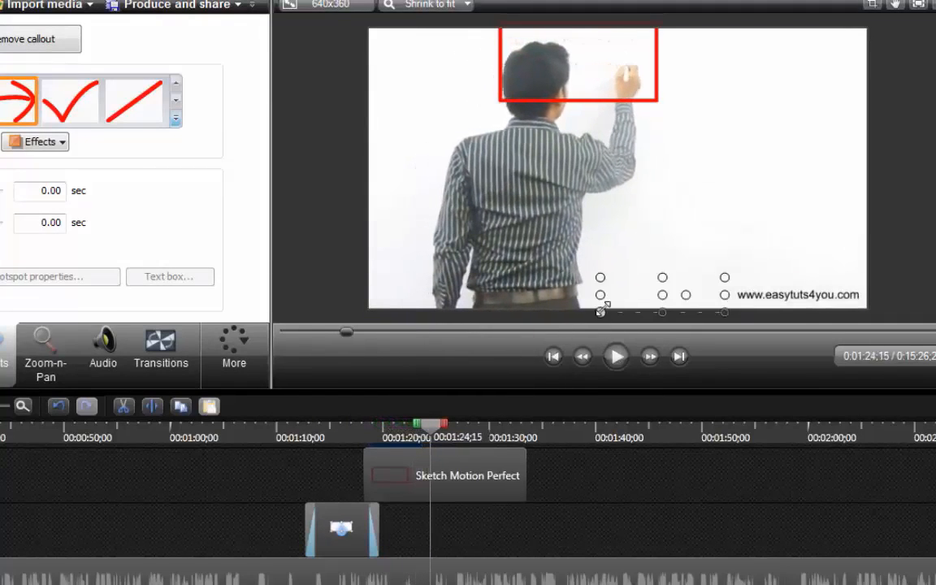
{"action": "scroll", "coordinate": [468, 516], "scroll_direction": "up", "scroll_amount": 3}
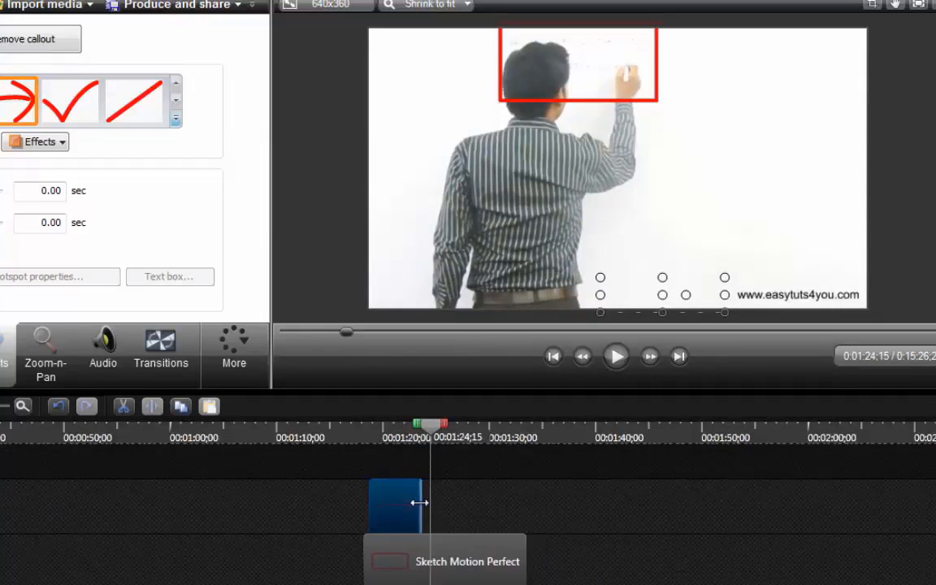
{"action": "left_click_drag", "start_coordinate": [421, 503], "coordinate": [476, 512]}
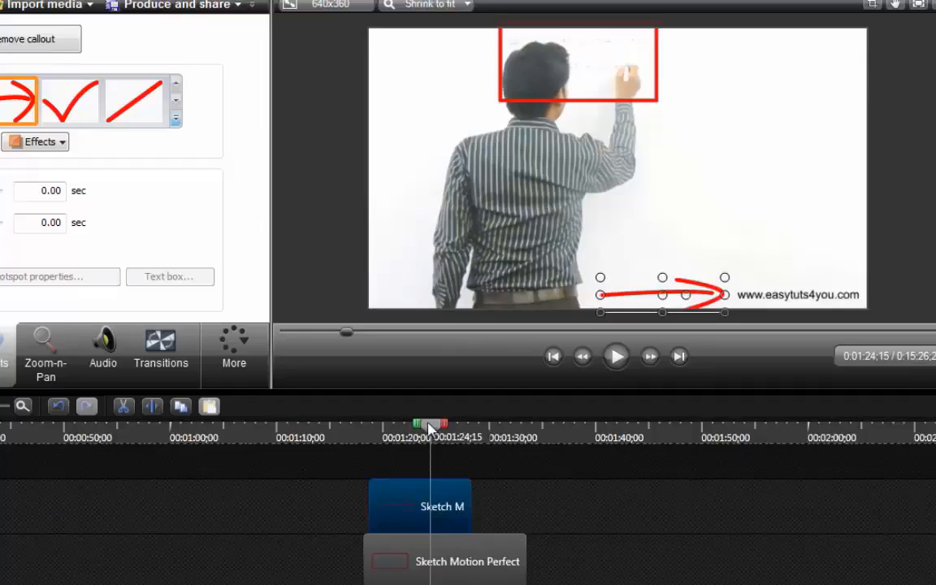
{"action": "left_click", "coordinate": [404, 427]}
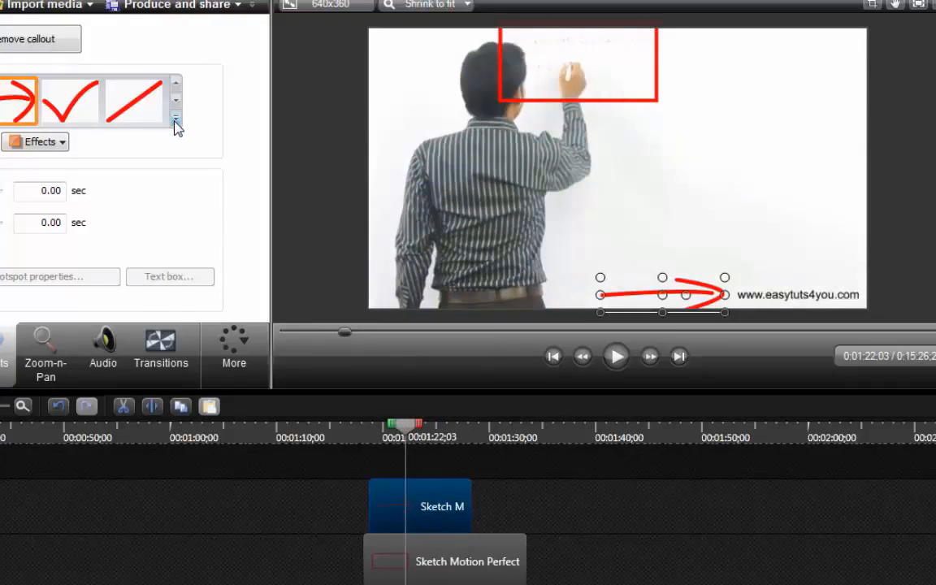
Browse the callout shapes, and trim the rectangle on Track 3 and the arrow on Track 4 to end just before 0:01:20.
{"action": "left_click", "coordinate": [176, 122]}
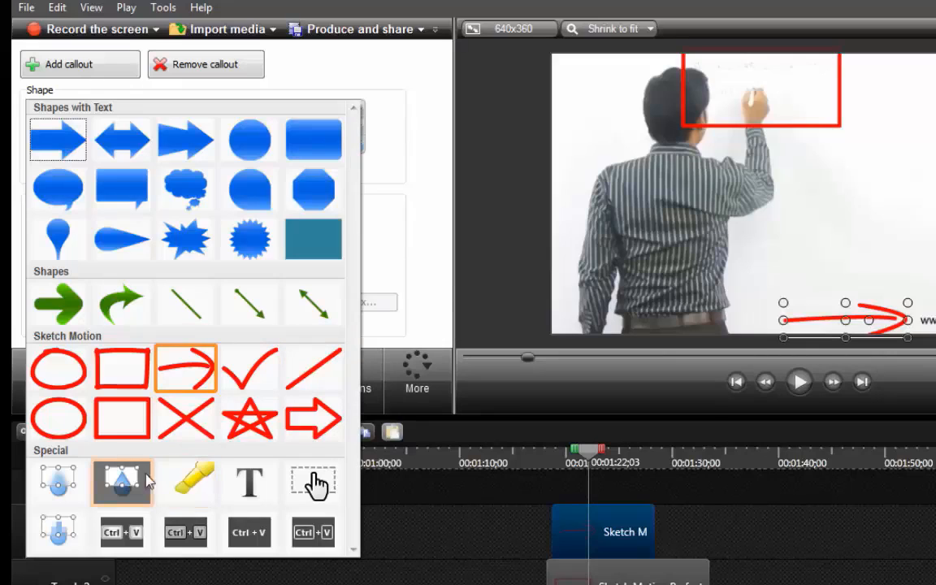
{"action": "left_click", "coordinate": [719, 211]}
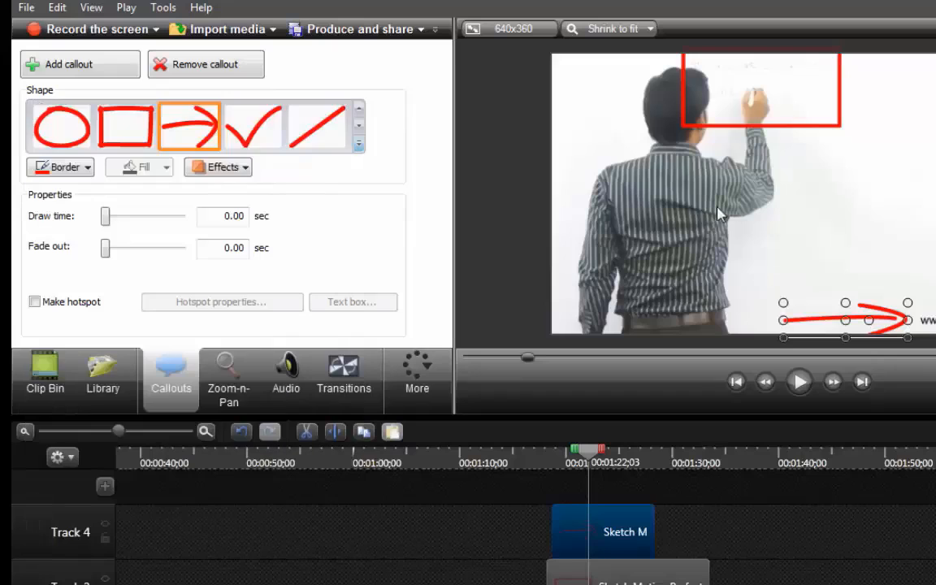
{"action": "left_click", "coordinate": [617, 574]}
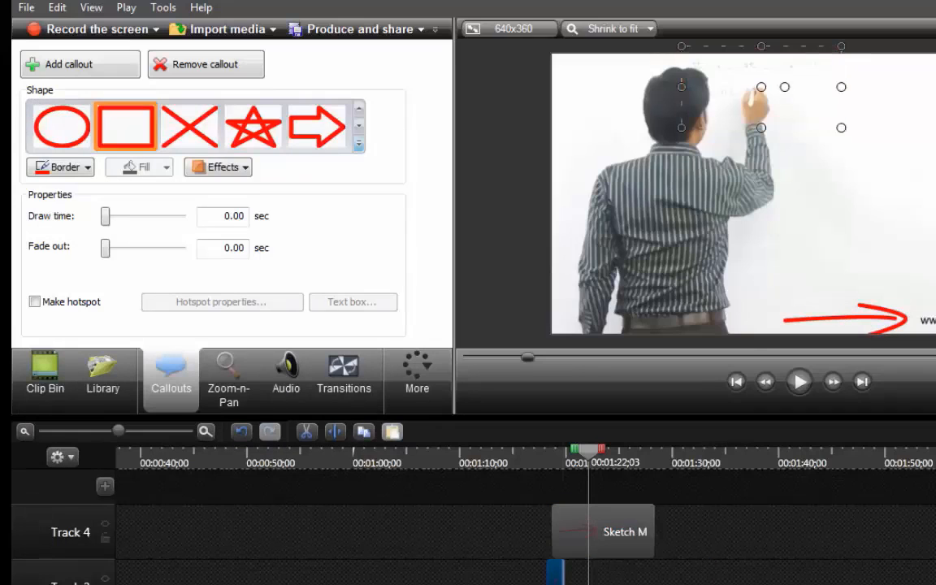
{"action": "mouse_move", "coordinate": [654, 541]}
{"action": "left_mouse_down"}
{"action": "mouse_move", "coordinate": [560, 530]}
{"action": "mouse_move", "coordinate": [574, 530]}
{"action": "left_mouse_up"}
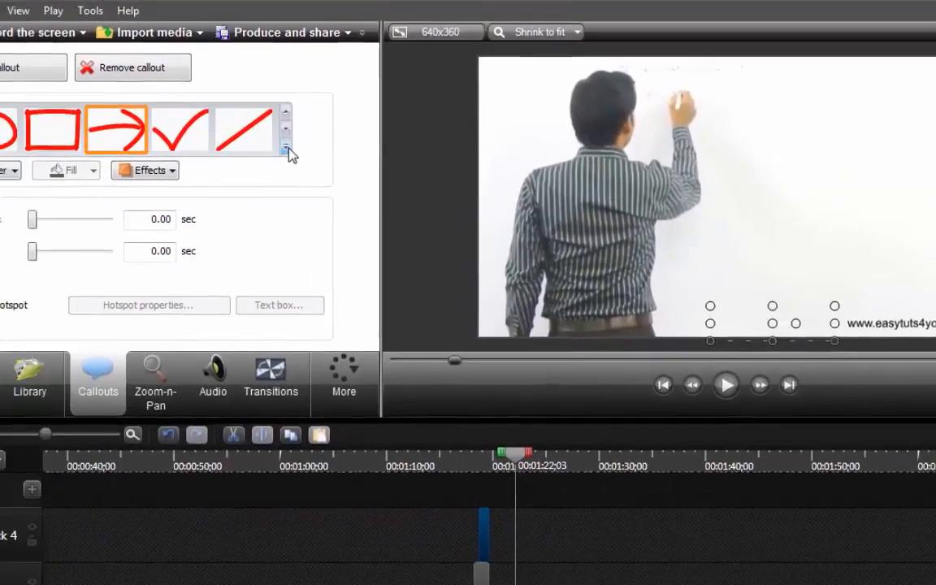
Add a Spotlight callout at 0:01:22;03, then widen it and move it over the man's writing hand at the frame's upper edge.
{"action": "left_click", "coordinate": [188, 141]}
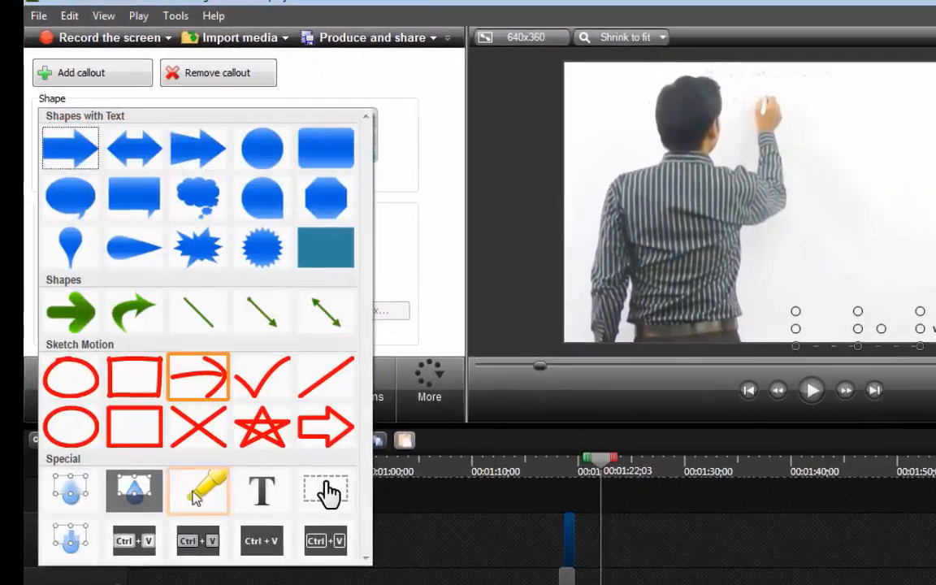
{"action": "left_click", "coordinate": [138, 497]}
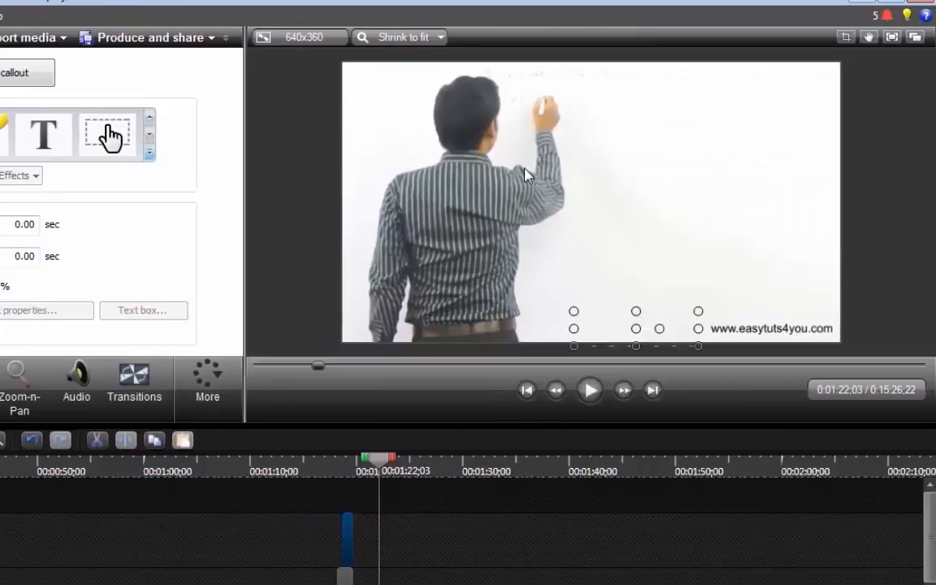
{"action": "left_click", "coordinate": [525, 171]}
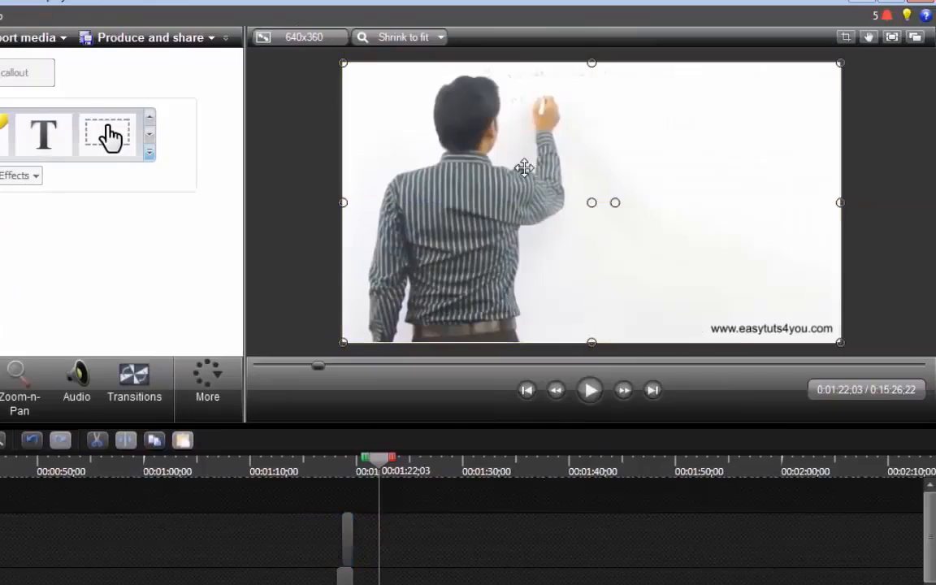
{"action": "left_click", "coordinate": [149, 155]}
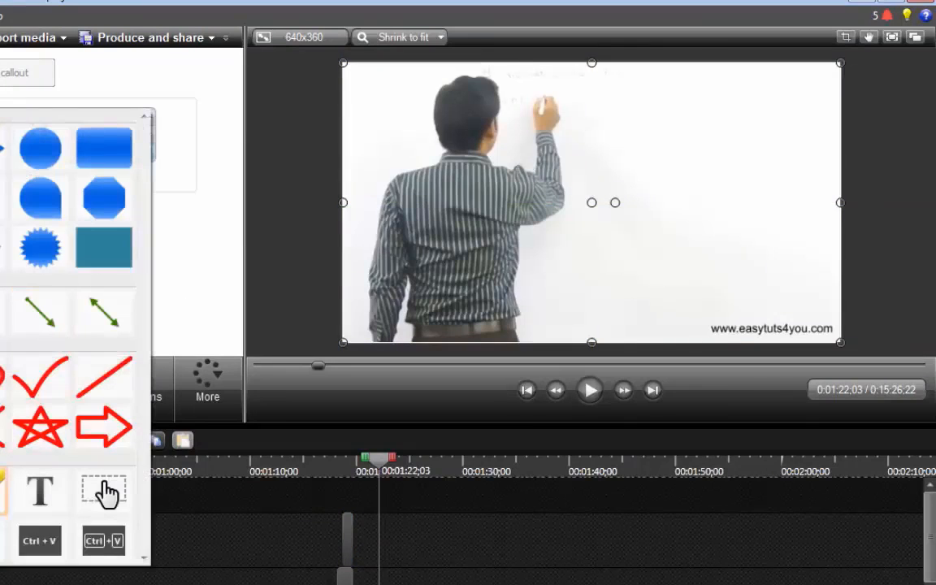
{"action": "left_click", "coordinate": [104, 492]}
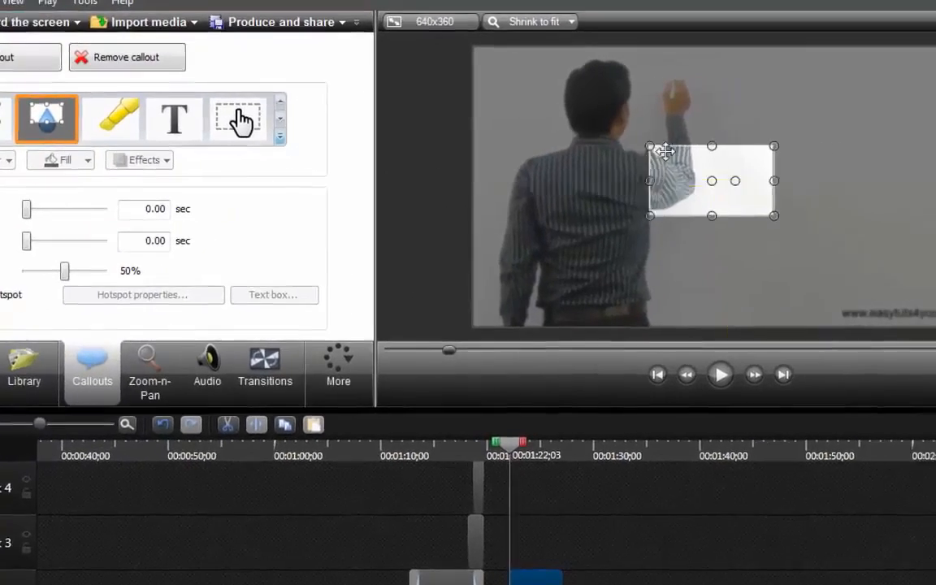
{"action": "left_click_drag", "start_coordinate": [532, 167], "coordinate": [656, 92]}
{"action": "mouse_move", "coordinate": [560, 57]}
{"action": "left_mouse_down"}
{"action": "mouse_move", "coordinate": [560, 46]}
{"action": "mouse_move", "coordinate": [561, 54]}
{"action": "left_mouse_up"}
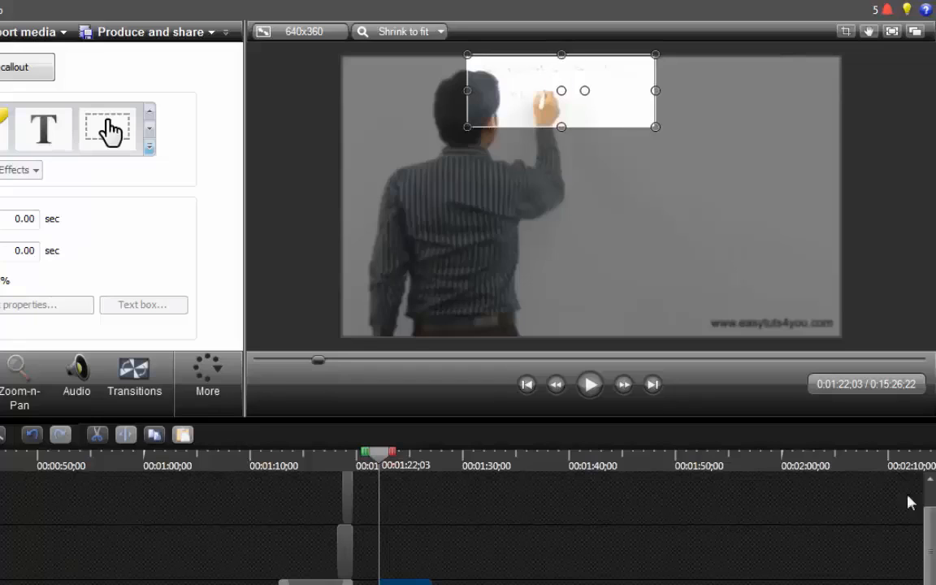
Play the spotlight callout from 0:01:22;03 to about 0:01:27, and look over the available callout shapes.
{"action": "scroll", "coordinate": [841, 483], "scroll_direction": "up", "scroll_amount": 1}
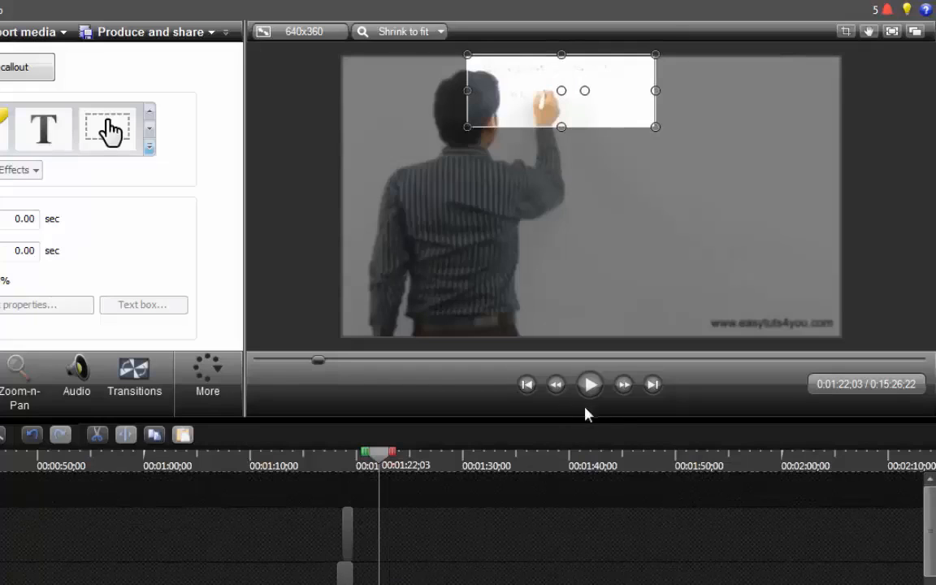
{"action": "scroll", "coordinate": [463, 528], "scroll_direction": "down", "scroll_amount": 1}
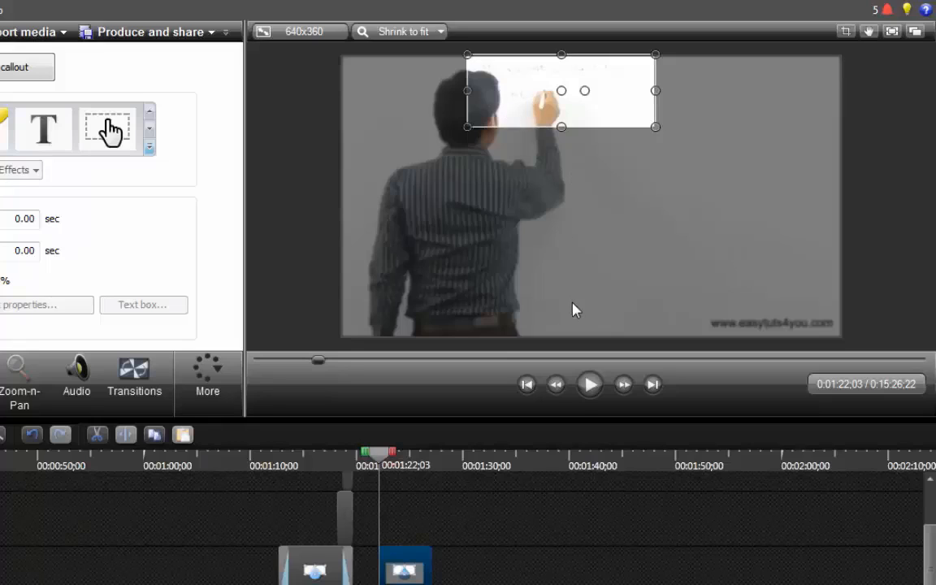
{"action": "left_click", "coordinate": [591, 385]}
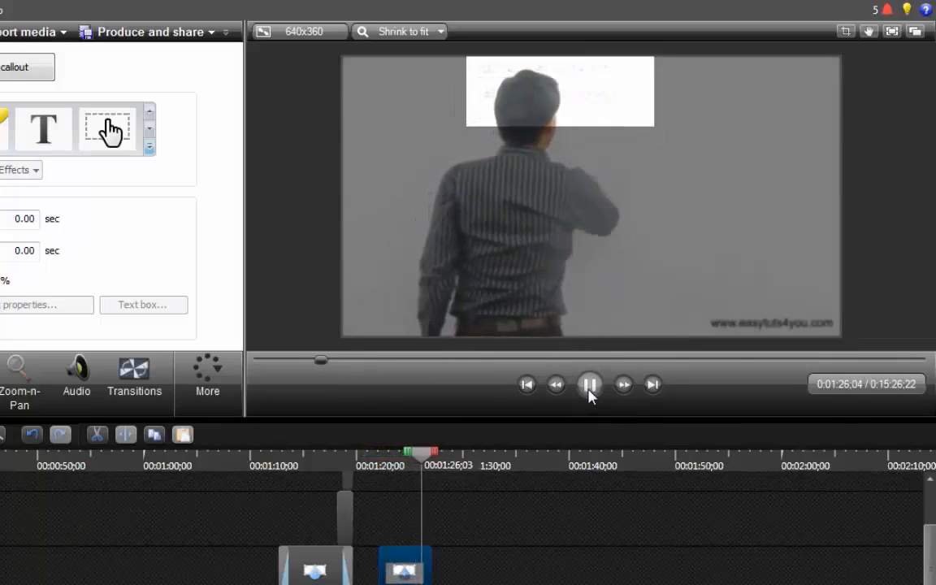
{"action": "left_click", "coordinate": [590, 388]}
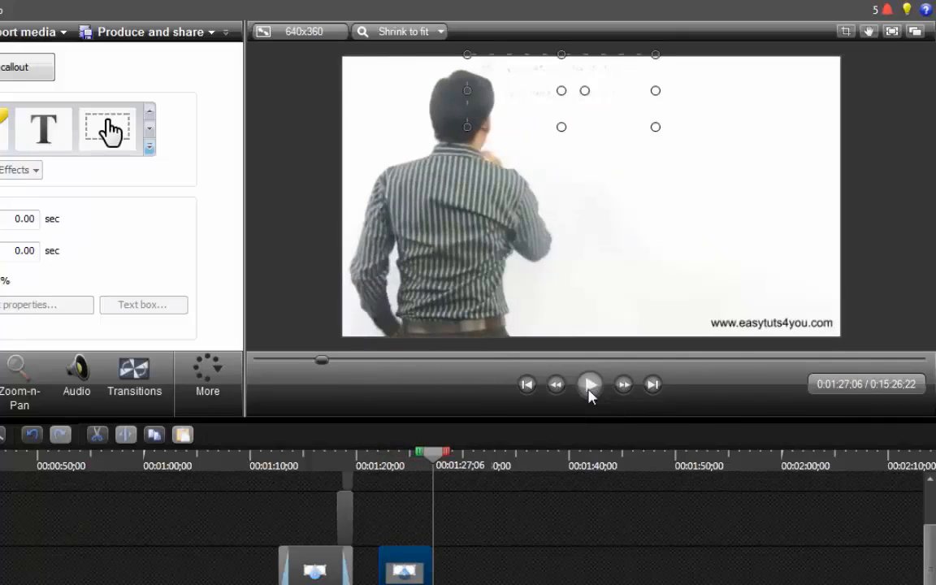
{"action": "left_click", "coordinate": [149, 148]}
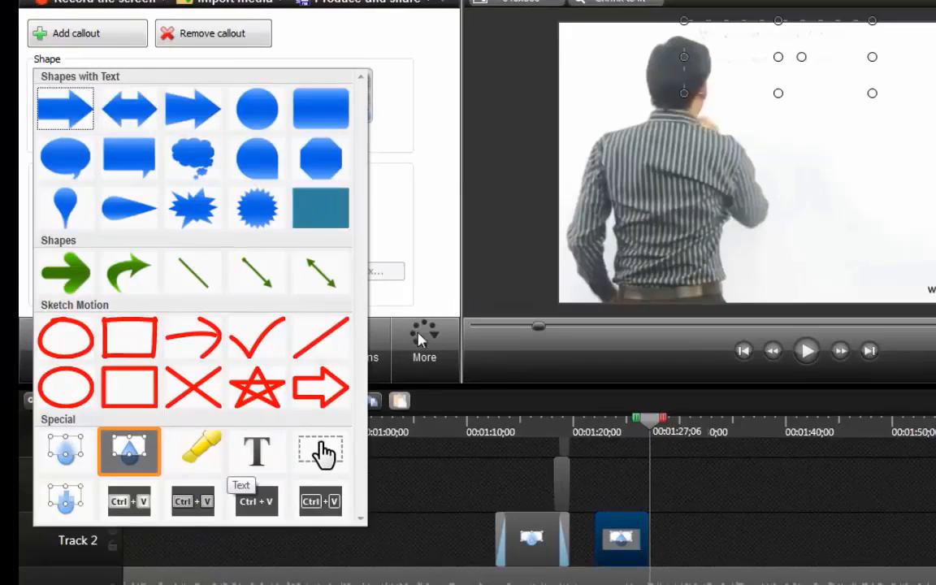
{"action": "left_click", "coordinate": [323, 561]}
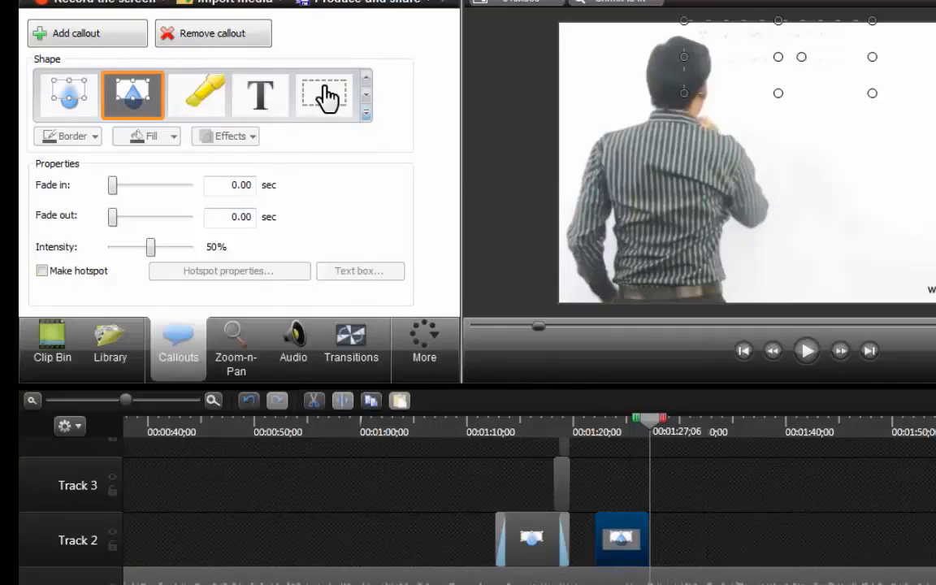
Add a zoom at 0:01:27;06, shrinking and positioning the zoom frame over the whiteboard writing beside the man's head.
{"action": "left_click", "coordinate": [236, 364]}
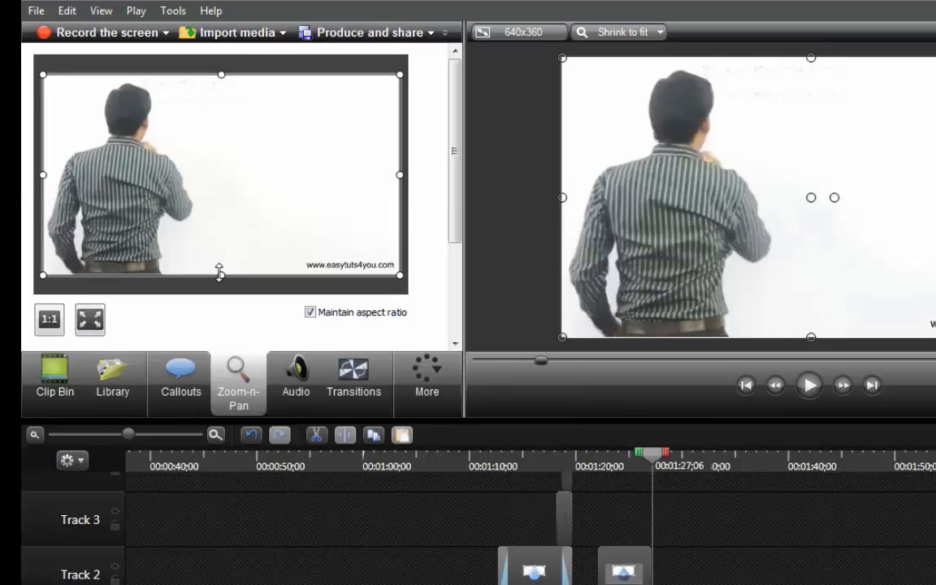
{"action": "left_click_drag", "start_coordinate": [218, 274], "coordinate": [162, 148]}
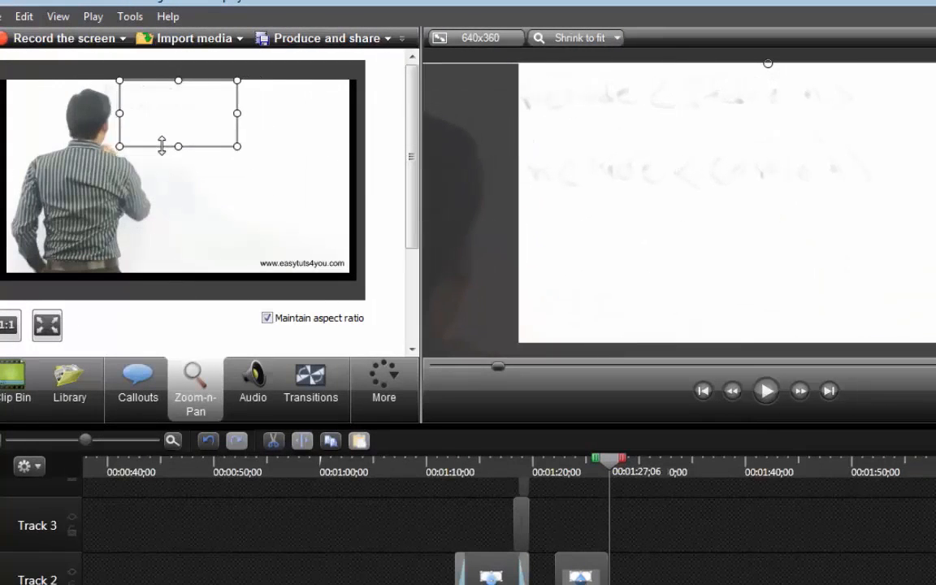
{"action": "left_click_drag", "start_coordinate": [169, 107], "coordinate": [136, 110]}
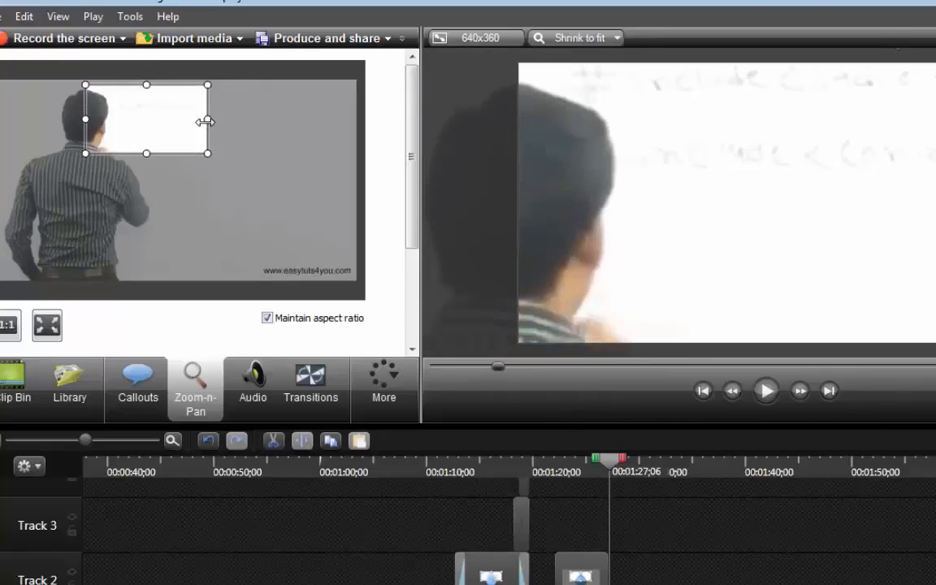
{"action": "left_click_drag", "start_coordinate": [205, 121], "coordinate": [243, 124]}
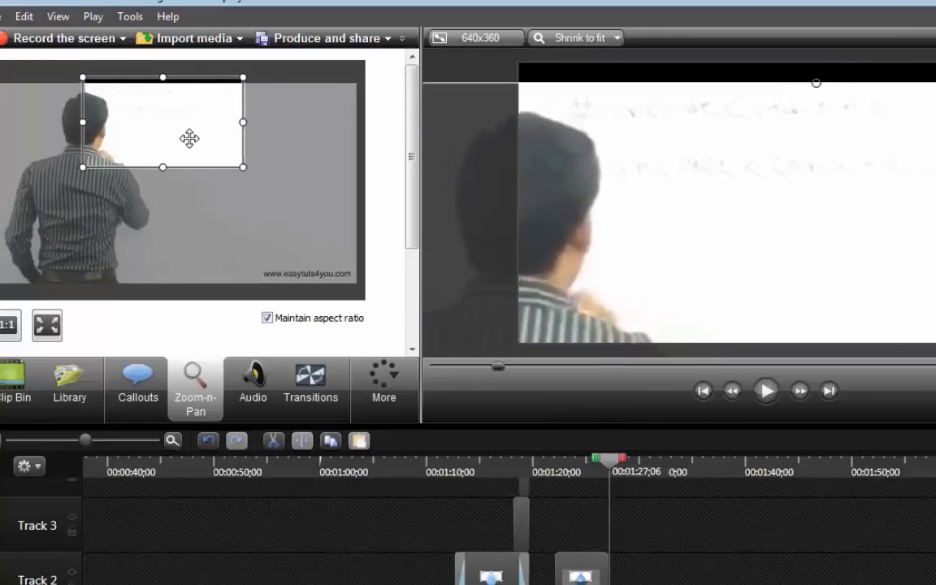
{"action": "left_click_drag", "start_coordinate": [190, 139], "coordinate": [186, 140]}
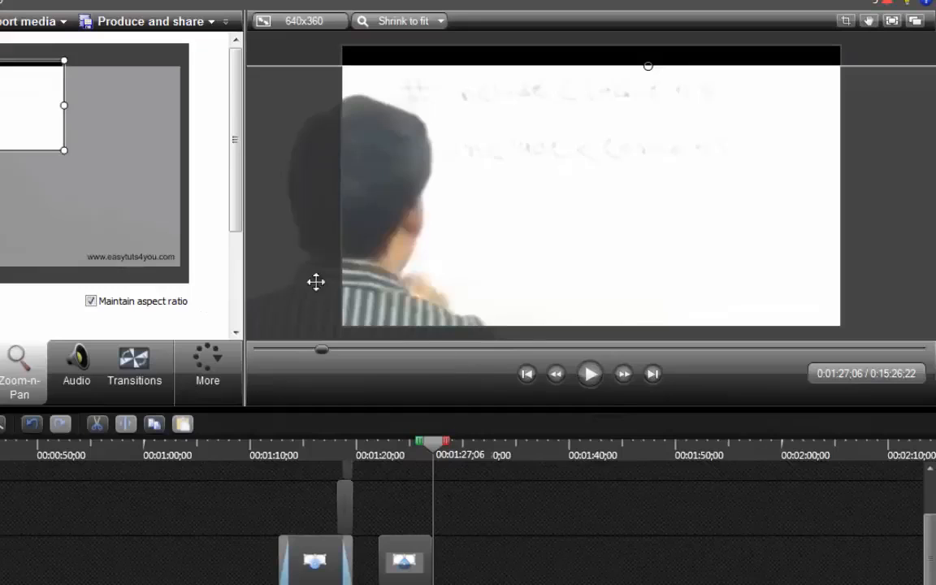
Play the zoomed video to 0:01:32;10 and zoom back out there so the whole frame fits the canvas.
{"action": "left_click", "coordinate": [593, 381]}
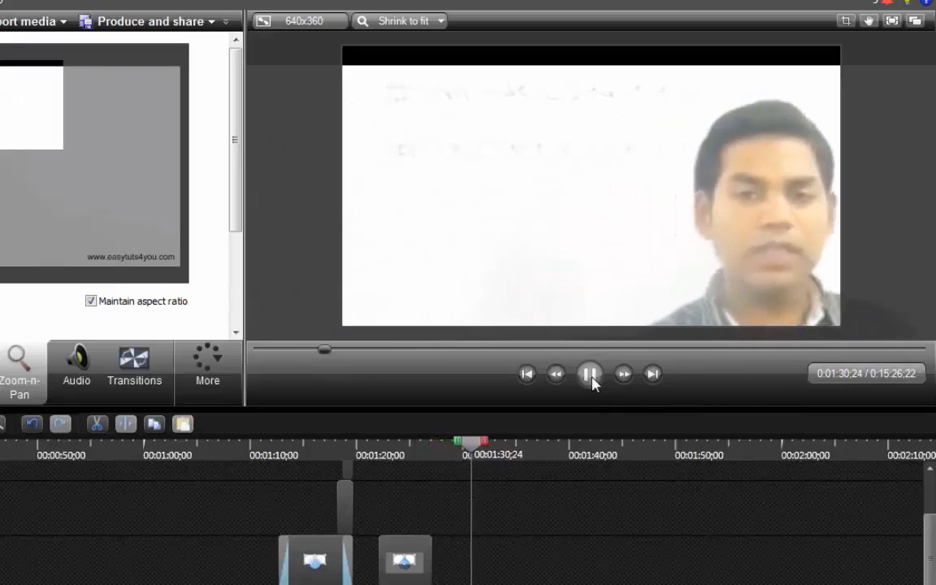
{"action": "left_click", "coordinate": [591, 381]}
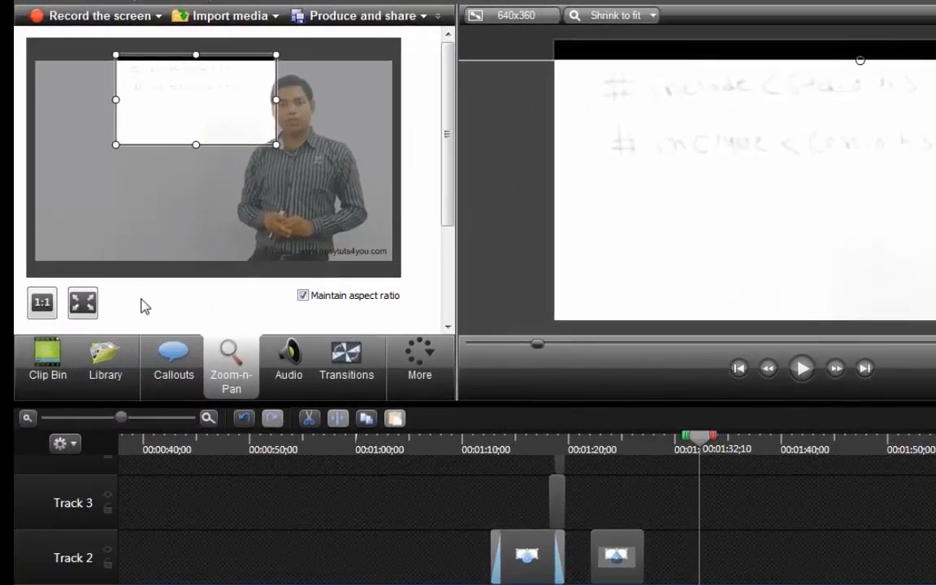
{"action": "left_click", "coordinate": [82, 304]}
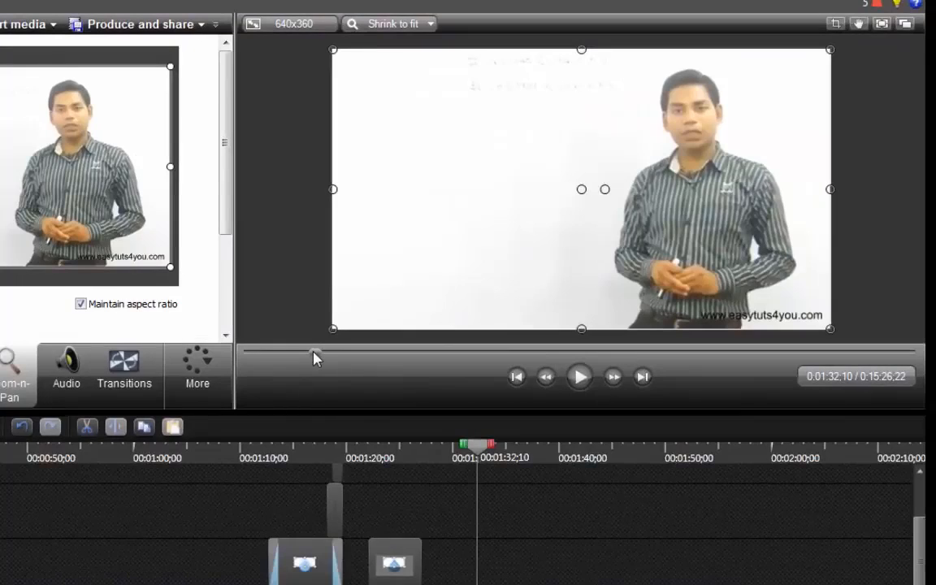
Preview the spotlight, zoom-in and zoom-out from 0:01:22;13 to 0:01:32;29.
{"action": "left_click_drag", "start_coordinate": [314, 358], "coordinate": [307, 359]}
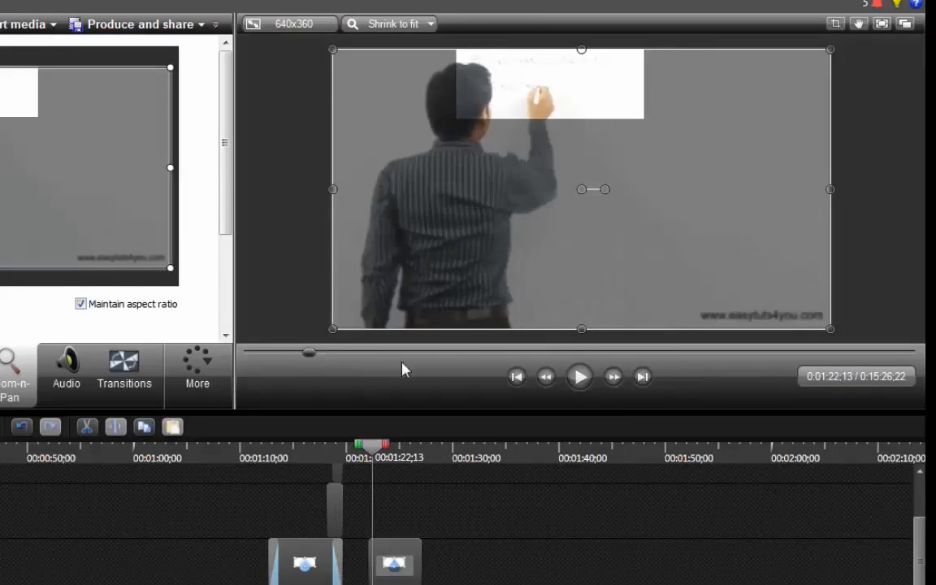
{"action": "left_click", "coordinate": [571, 387]}
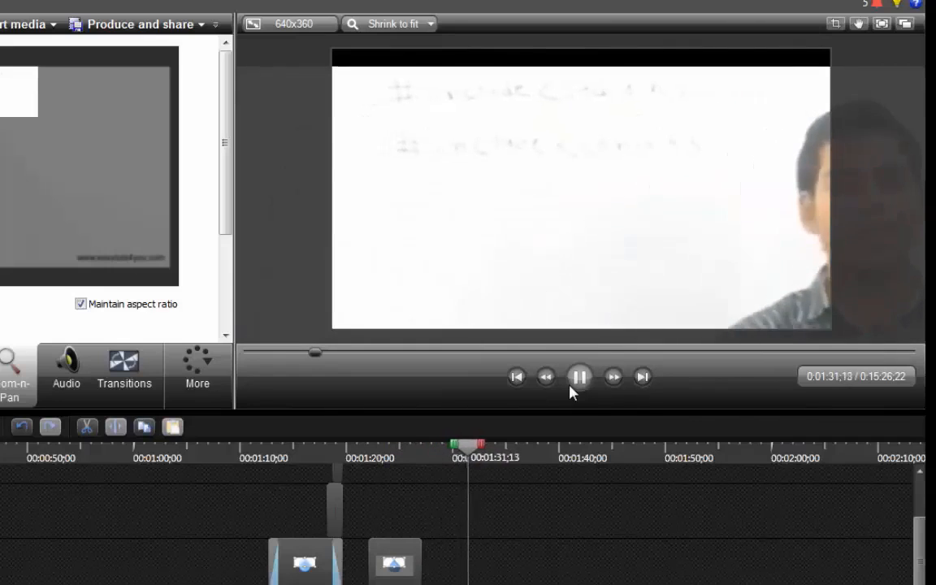
{"action": "left_click", "coordinate": [574, 382]}
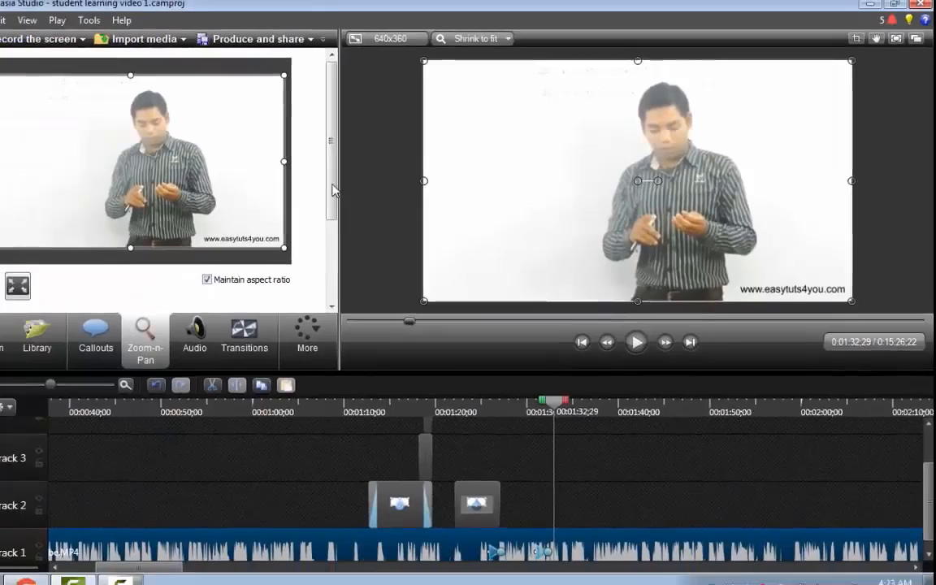
Try a zoom scale of 77% at 0:01:32;29, and return the scale to 100%.
{"action": "scroll", "coordinate": [226, 323], "scroll_direction": "down", "scroll_amount": 2}
{"action": "scroll", "coordinate": [359, 236], "scroll_direction": "down", "scroll_amount": 2}
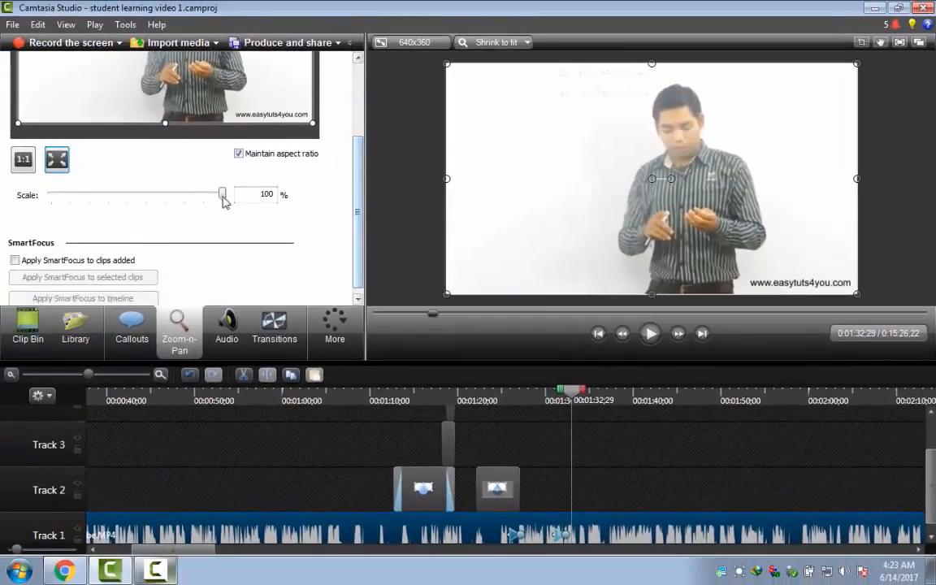
{"action": "left_click_drag", "start_coordinate": [221, 195], "coordinate": [179, 196]}
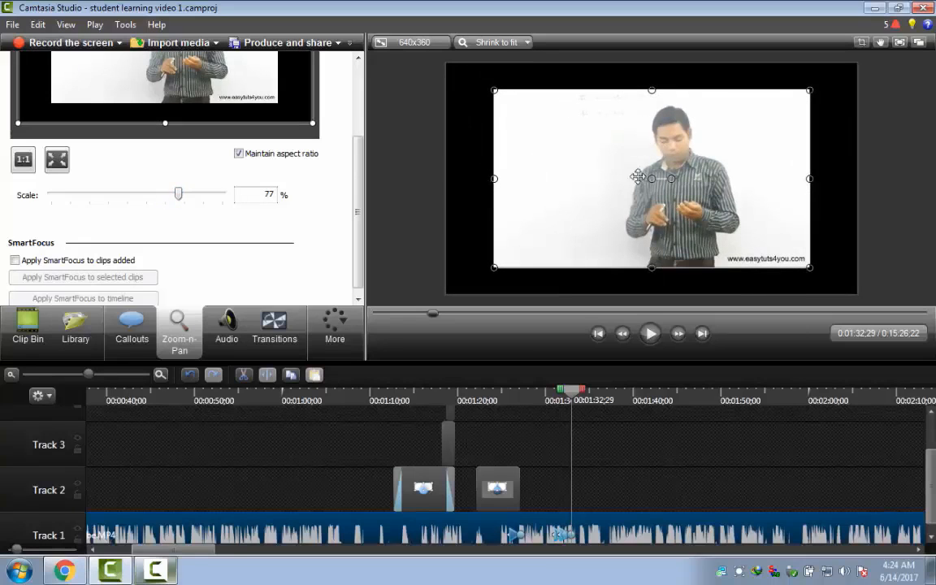
{"action": "left_click_drag", "start_coordinate": [178, 196], "coordinate": [225, 195]}
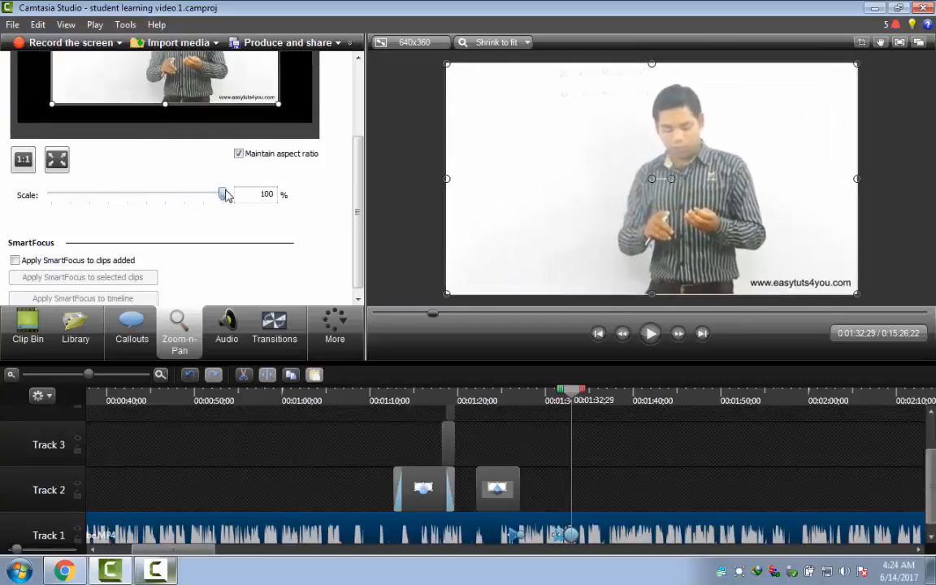
{"action": "scroll", "coordinate": [362, 283], "scroll_direction": "down", "scroll_amount": 1}
{"action": "left_click_drag", "start_coordinate": [362, 283], "coordinate": [376, 109]}
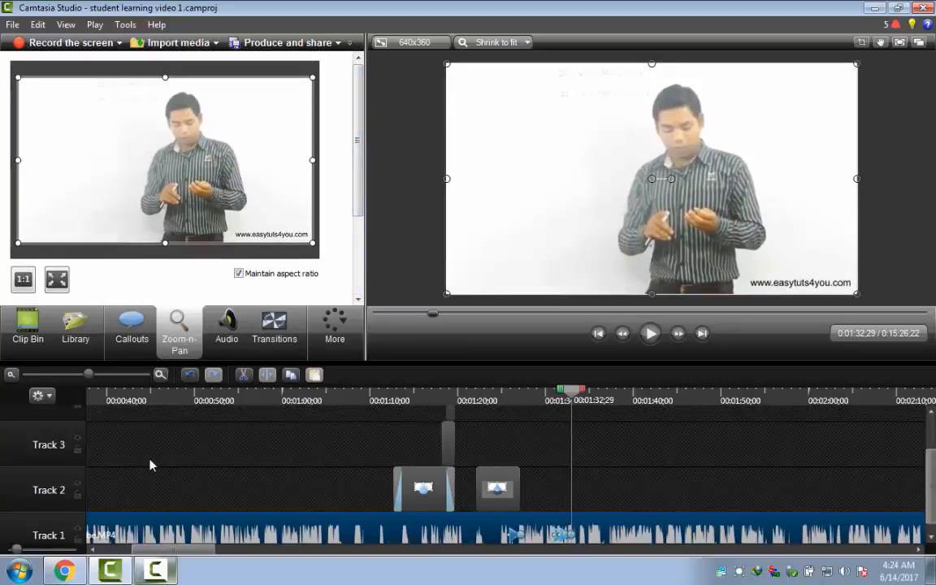
{"action": "left_click", "coordinate": [155, 572]}
{"action": "left_click", "coordinate": [154, 572]}
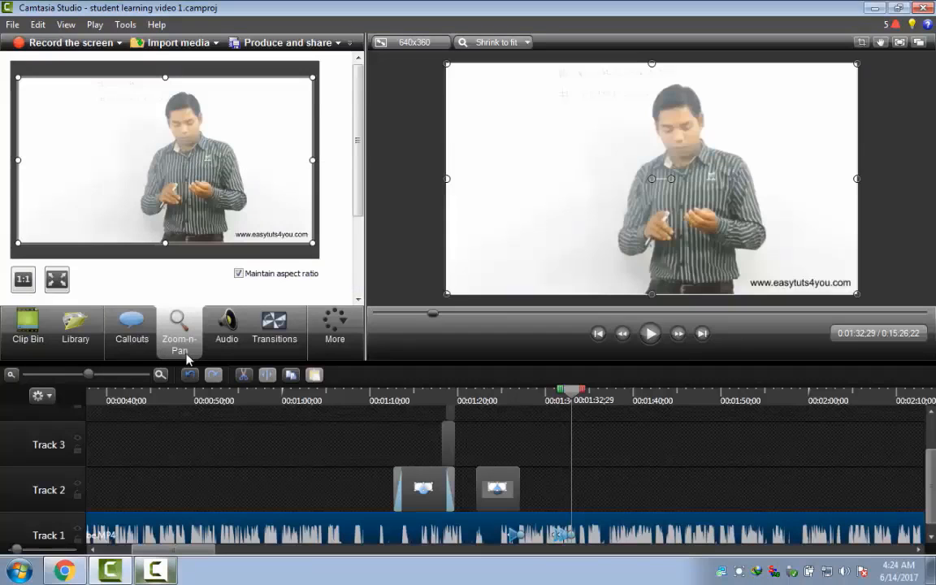
{"action": "left_click", "coordinate": [125, 329]}
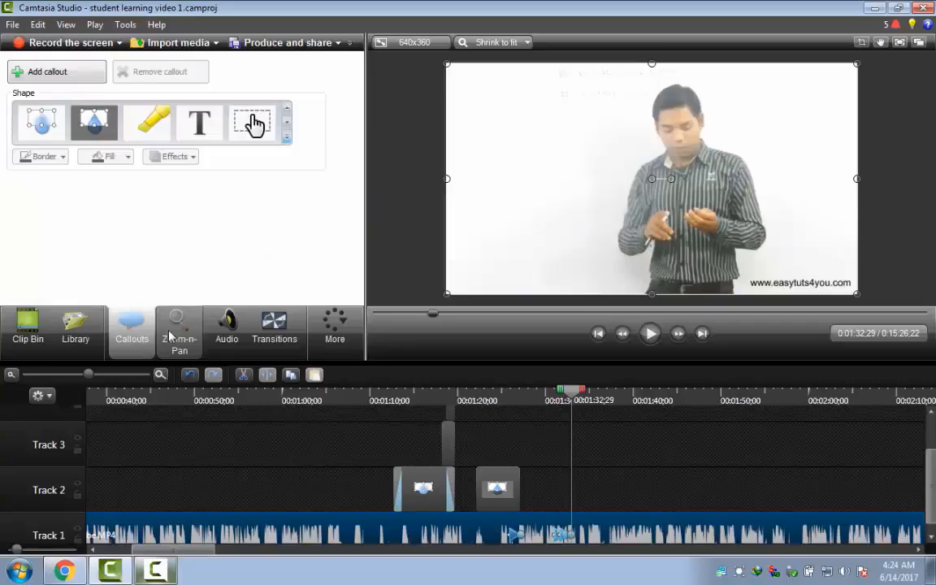
{"action": "left_click", "coordinate": [167, 337]}
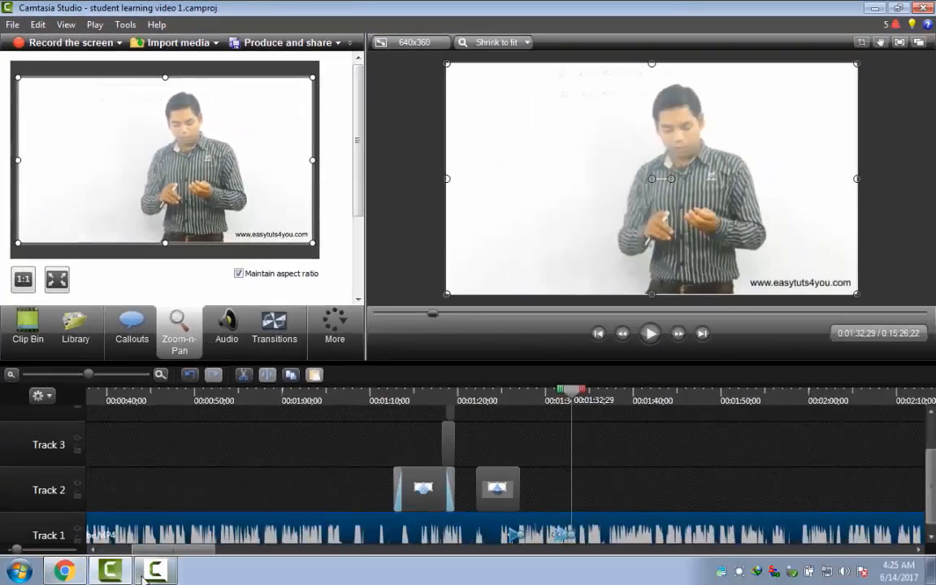
Minimize Camtasia Studio, refresh the desktop, and switch to the YouTube channel page in Chrome.
{"action": "left_click", "coordinate": [155, 573]}
{"action": "left_click", "coordinate": [155, 573]}
{"action": "left_click", "coordinate": [122, 573]}
{"action": "right_click", "coordinate": [252, 481]}
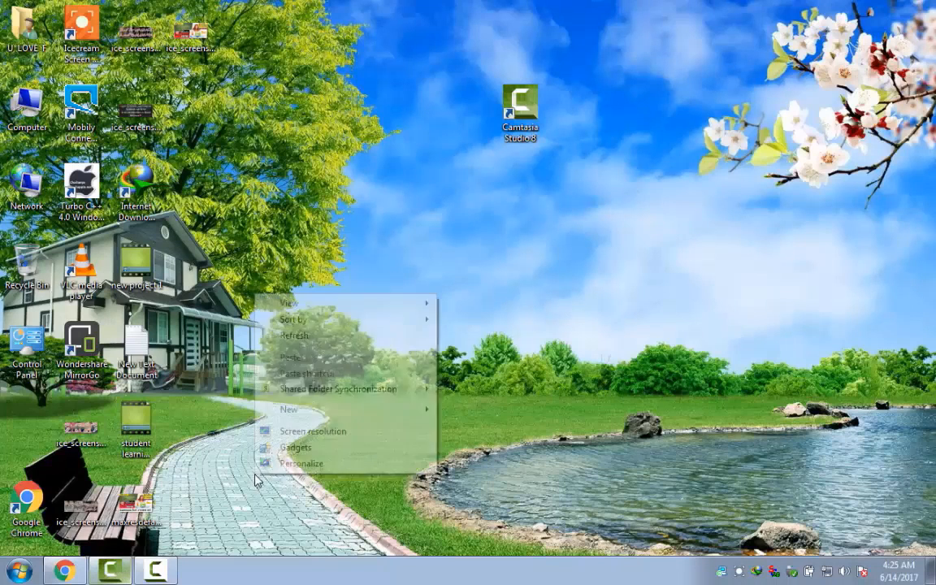
{"action": "left_click", "coordinate": [315, 338]}
{"action": "right_click", "coordinate": [317, 288]}
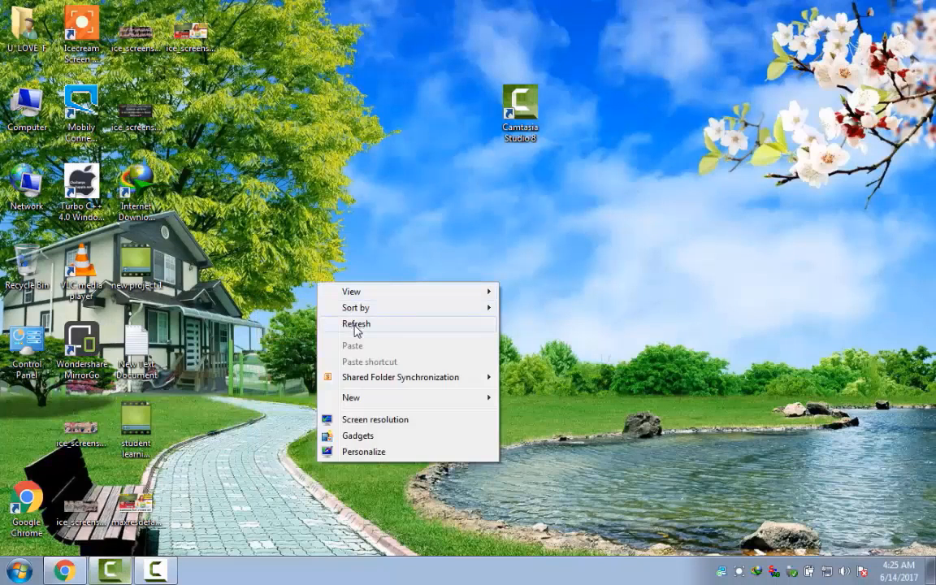
{"action": "left_click", "coordinate": [356, 328]}
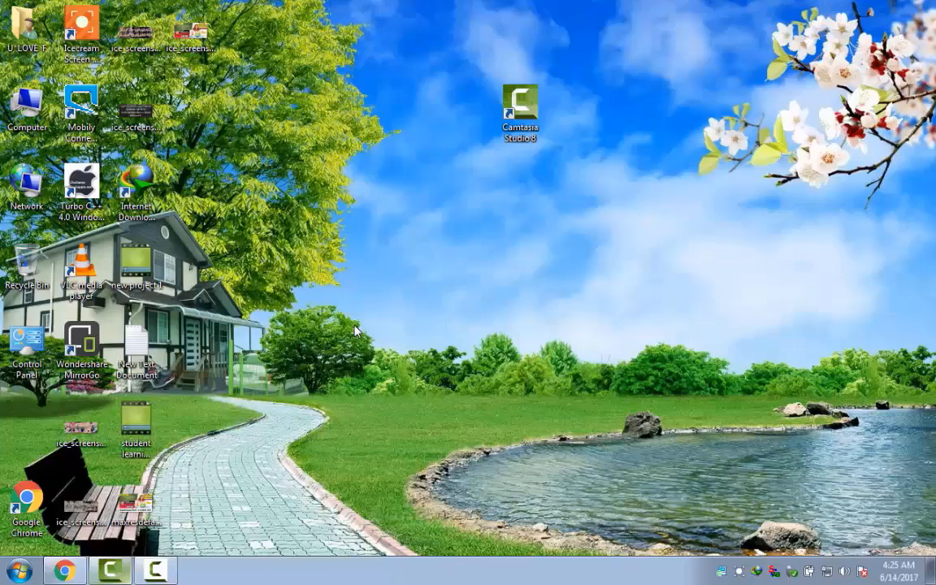
{"action": "left_click", "coordinate": [67, 570]}
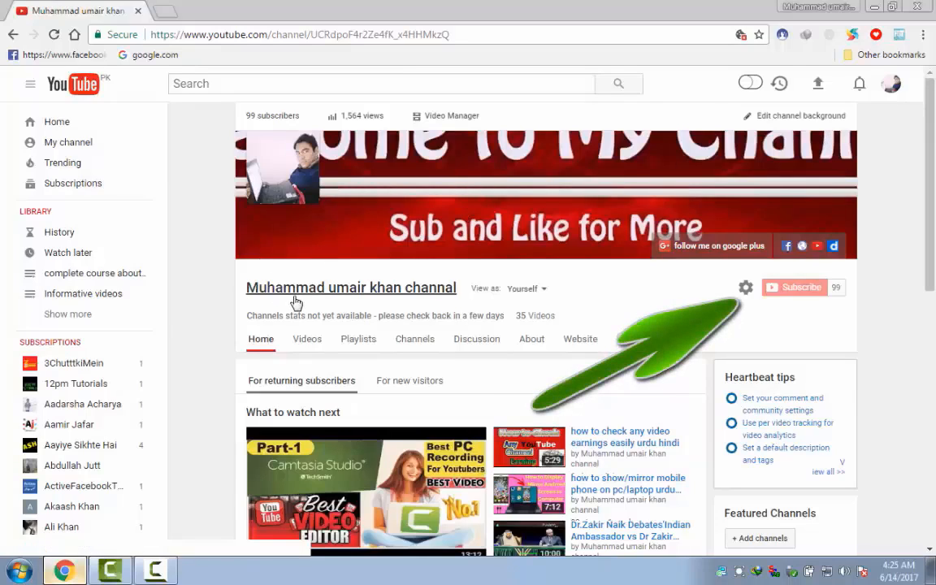
{"action": "left_click", "coordinate": [156, 571]}
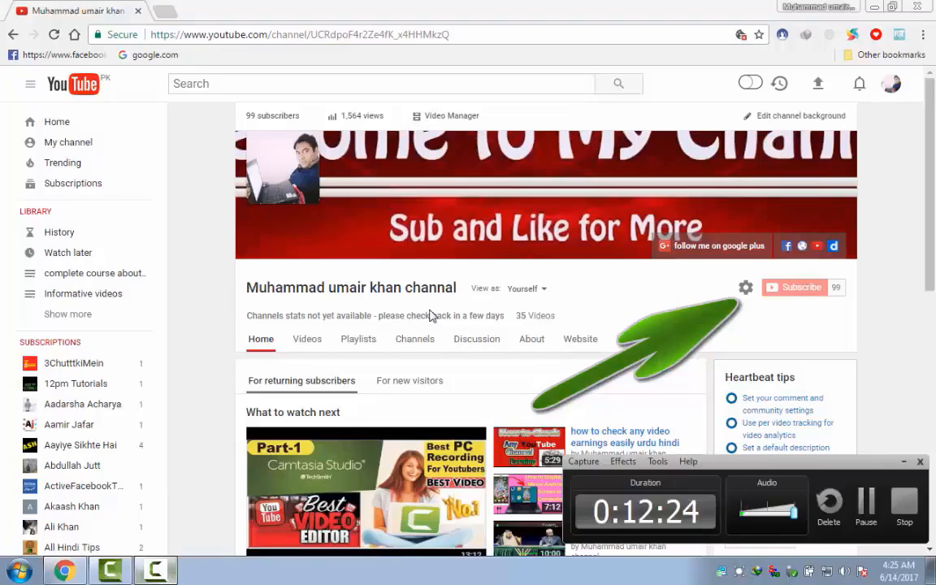
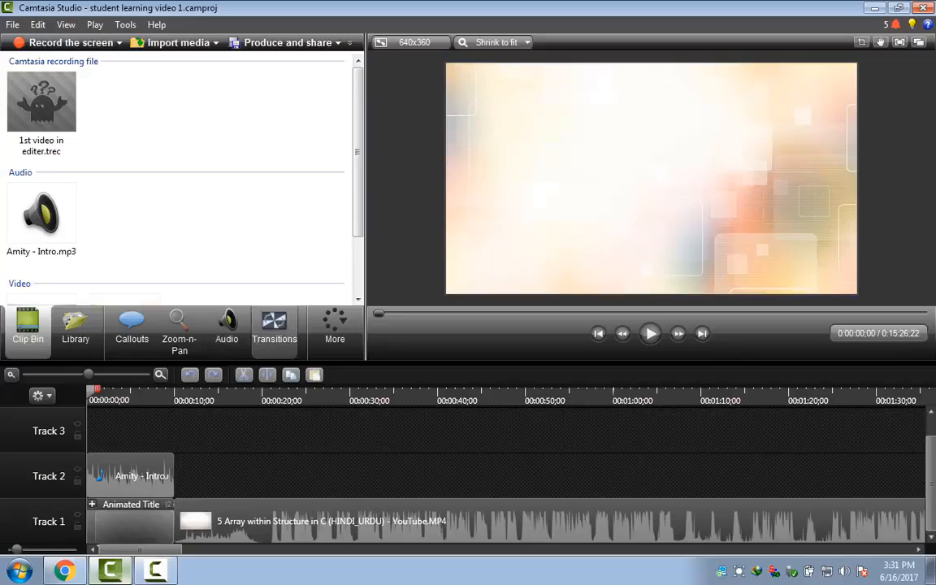
Select the "5 Array within Structure in C" clip on Track 1 and show its audio editing options.
{"action": "left_click", "coordinate": [227, 329]}
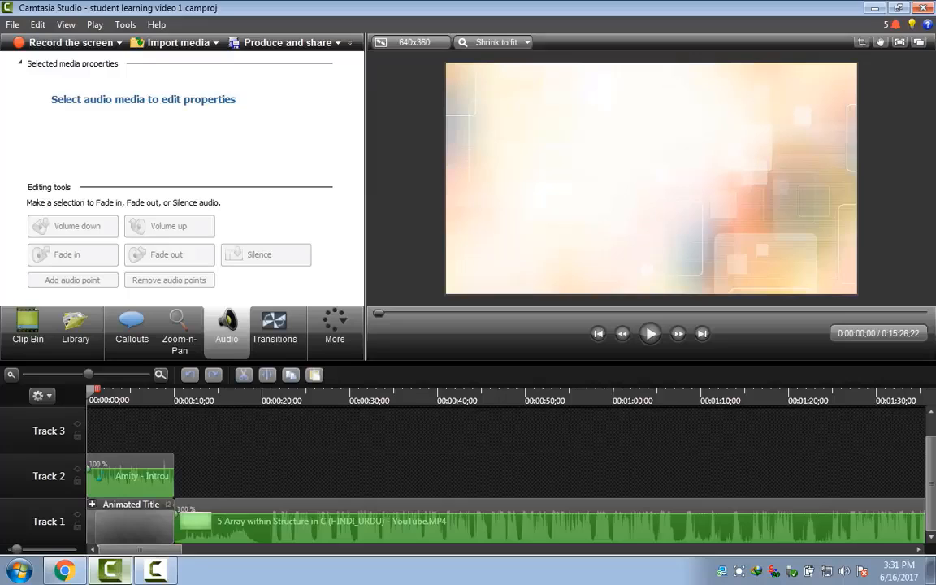
{"action": "left_click", "coordinate": [179, 334]}
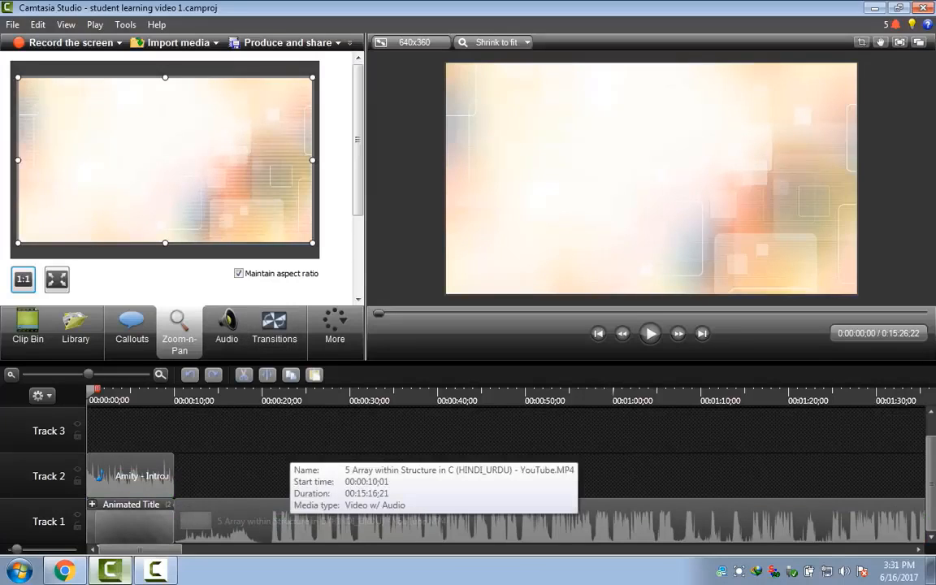
{"action": "left_click", "coordinate": [291, 518]}
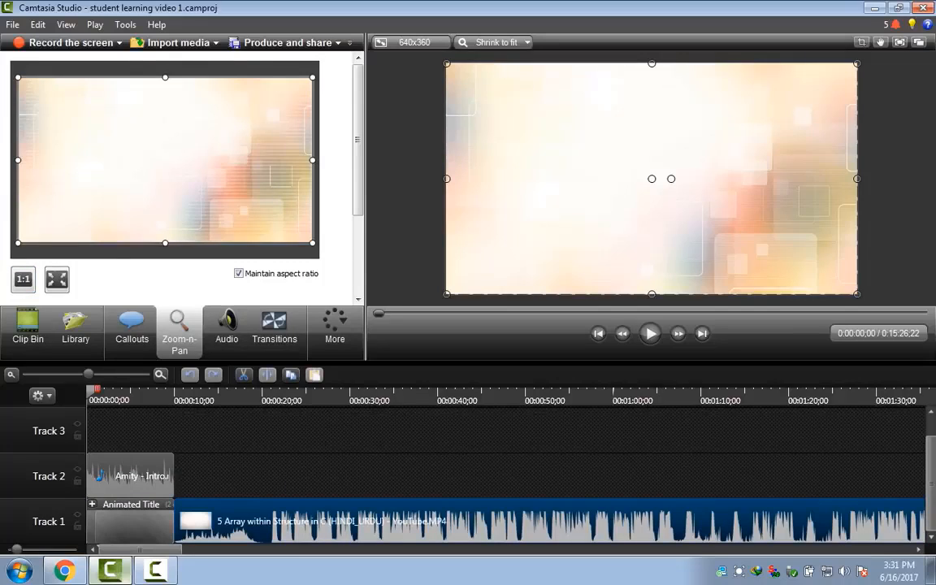
{"action": "left_click", "coordinate": [227, 330]}
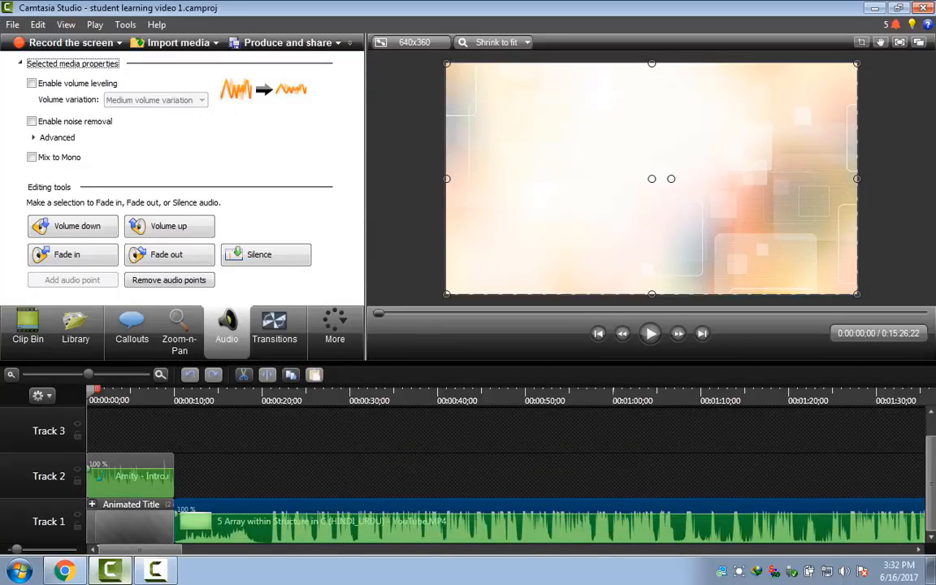
{"action": "left_click", "coordinate": [494, 468]}
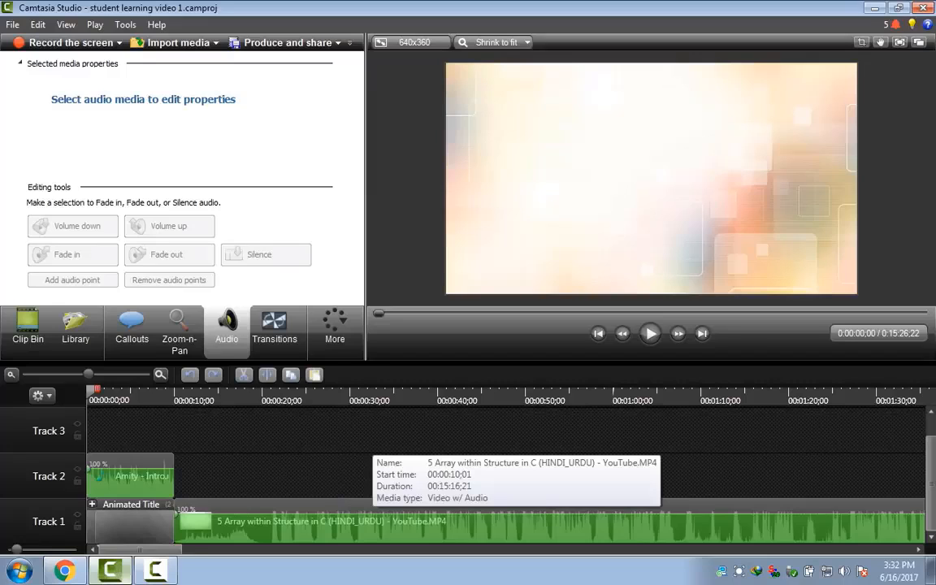
{"action": "left_click", "coordinate": [374, 524]}
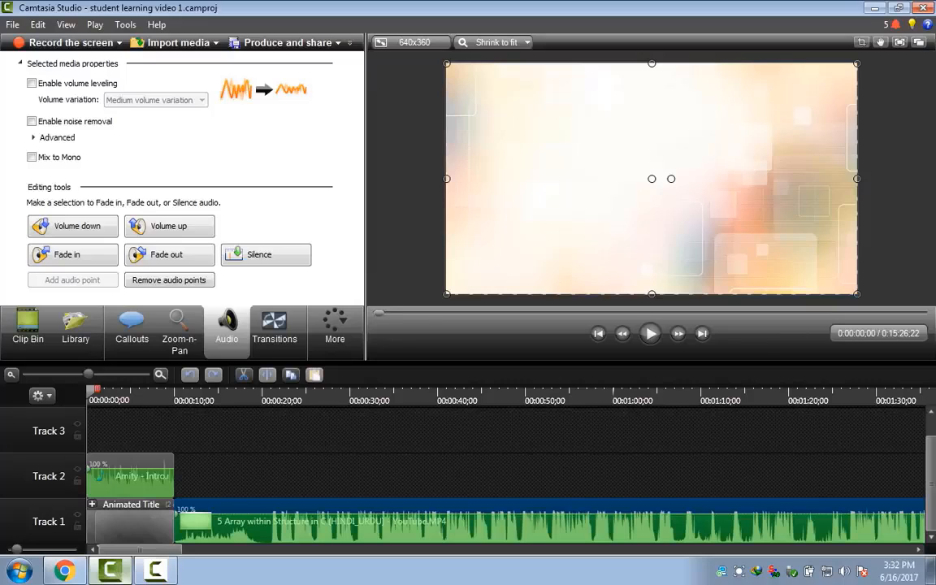
Listen to the Track 1 clip's audio from 0:00:24;29 to 0:00:30;07.
{"action": "left_click_drag", "start_coordinate": [93, 391], "coordinate": [307, 391]}
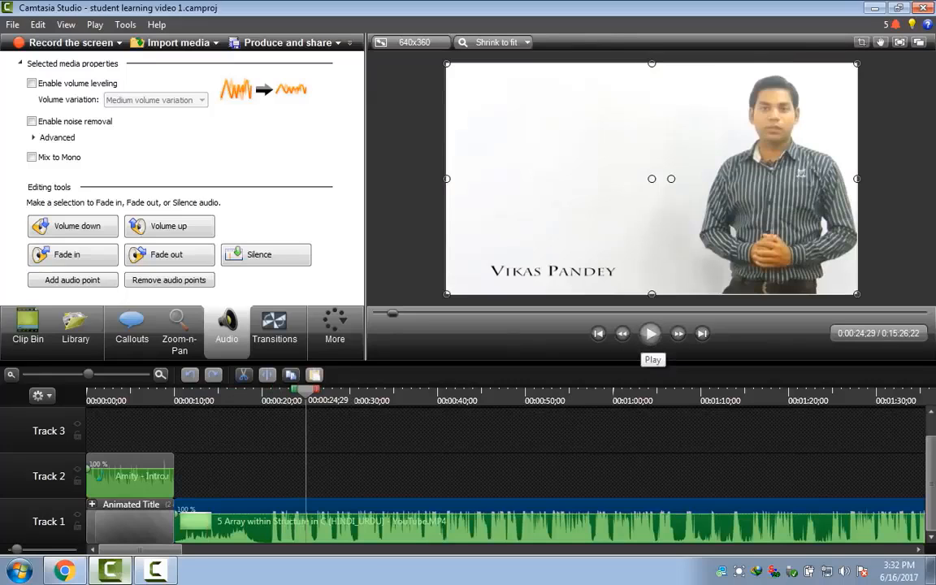
{"action": "left_click", "coordinate": [650, 334]}
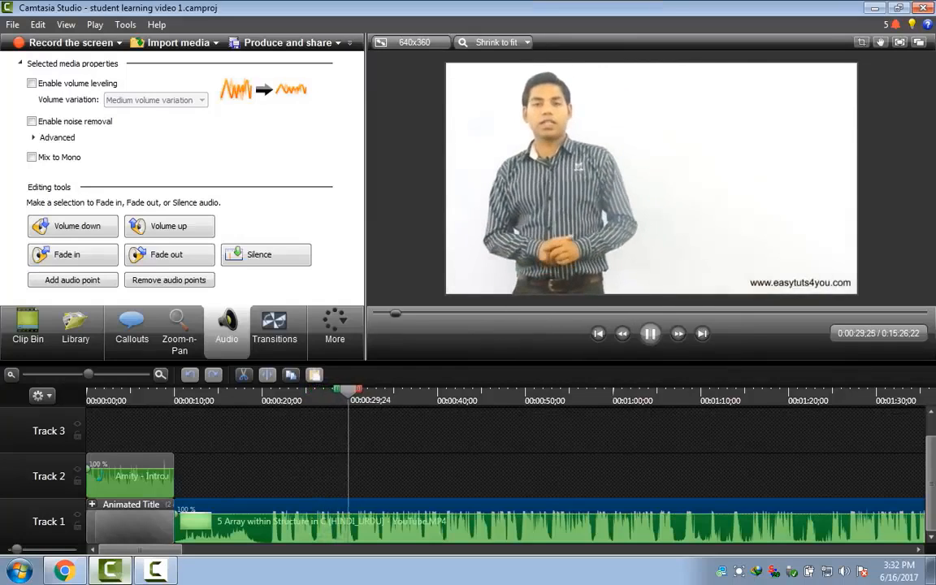
{"action": "key", "text": "space"}
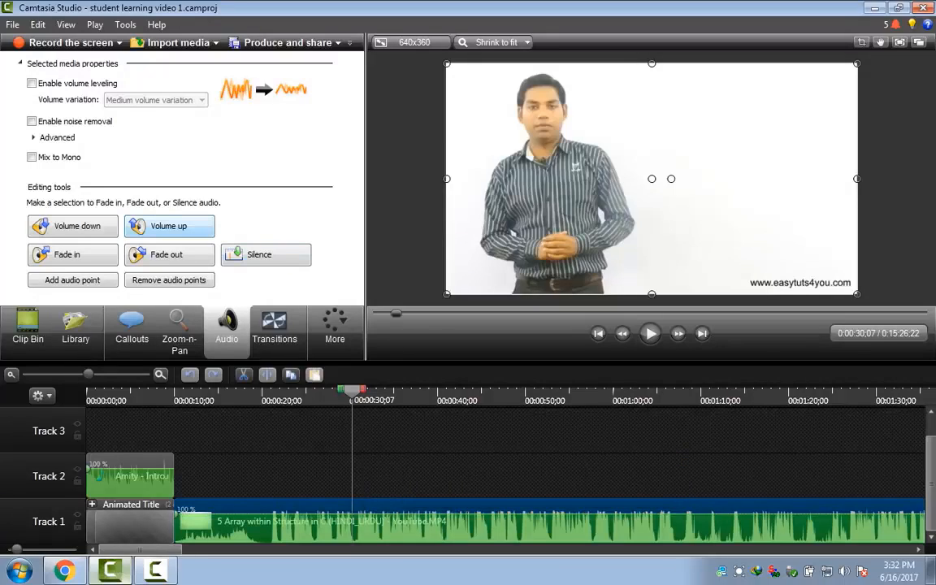
Raise the volume of the Track 1 clip and listen to it from 0:00:30;07 to 0:00:31;23.
{"action": "left_click", "coordinate": [169, 225]}
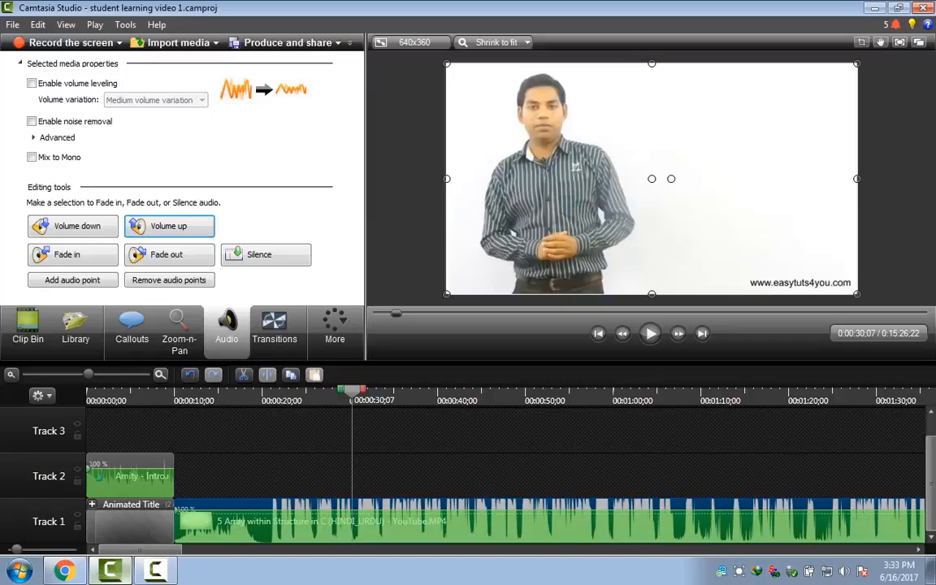
{"action": "left_click", "coordinate": [650, 333]}
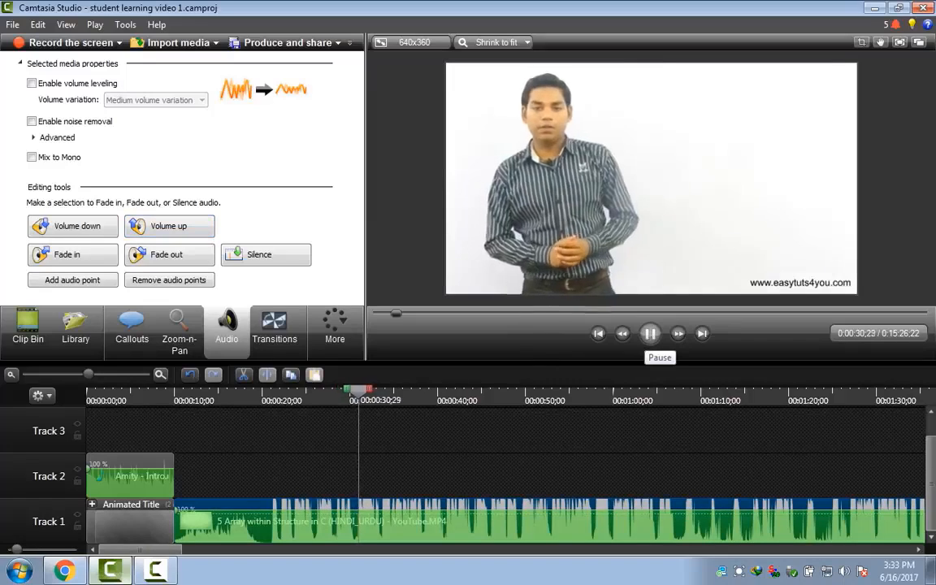
{"action": "left_click", "coordinate": [650, 333]}
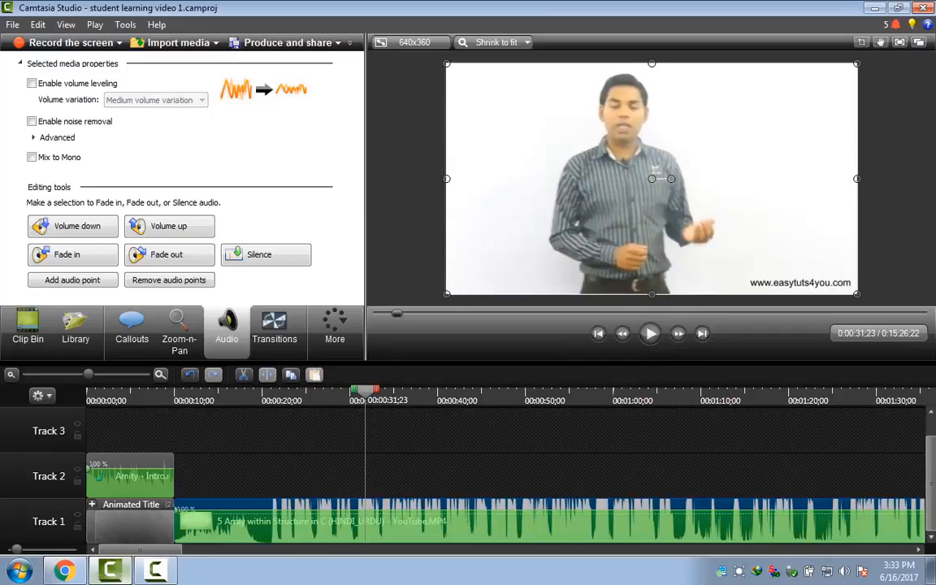
Lower the Track 1 clip's volume back to its original level.
{"action": "left_click", "coordinate": [72, 225]}
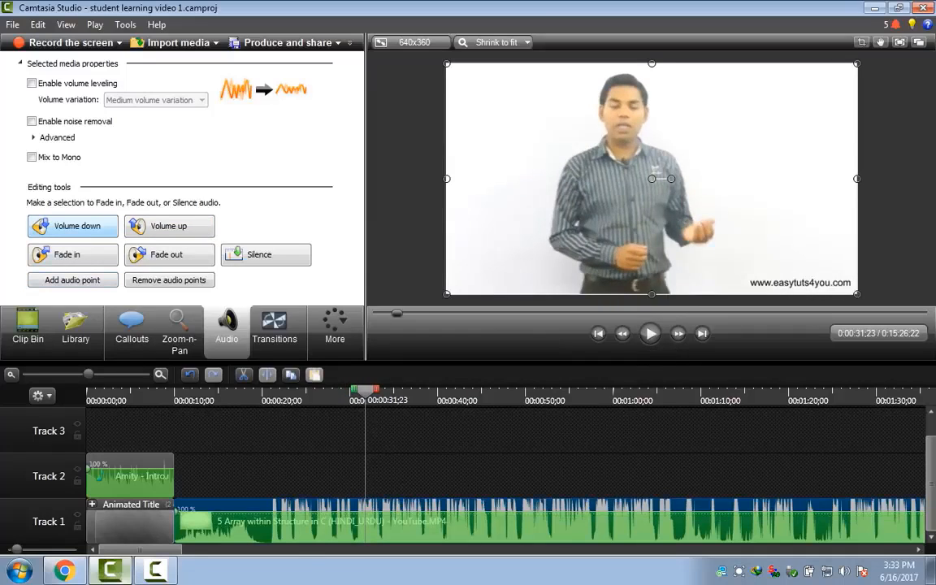
{"action": "left_click", "coordinate": [72, 226]}
{"action": "left_click", "coordinate": [73, 226]}
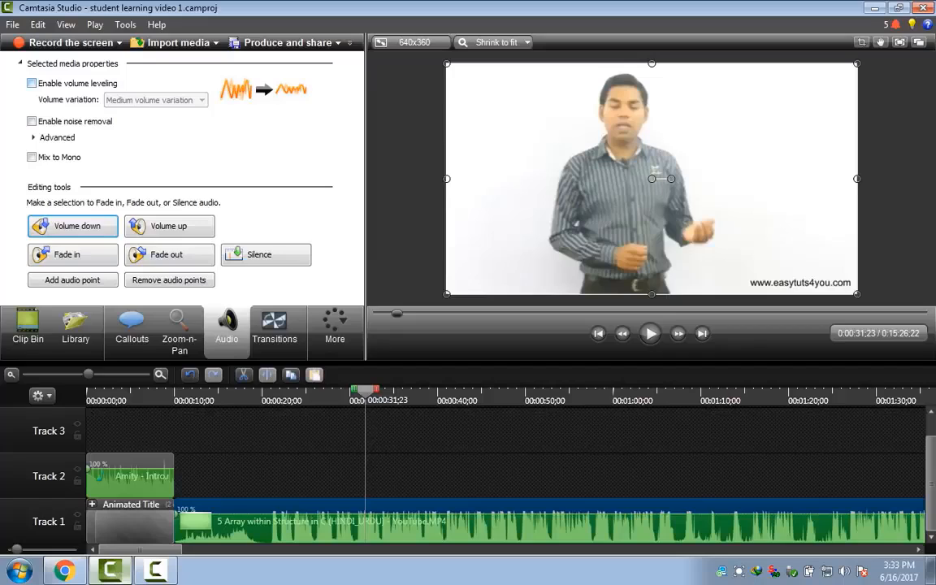
Try volume leveling on the Track 1 clip with High and Medium volume variation, and turn leveling off.
{"action": "left_click", "coordinate": [32, 83]}
{"action": "left_click", "coordinate": [155, 100]}
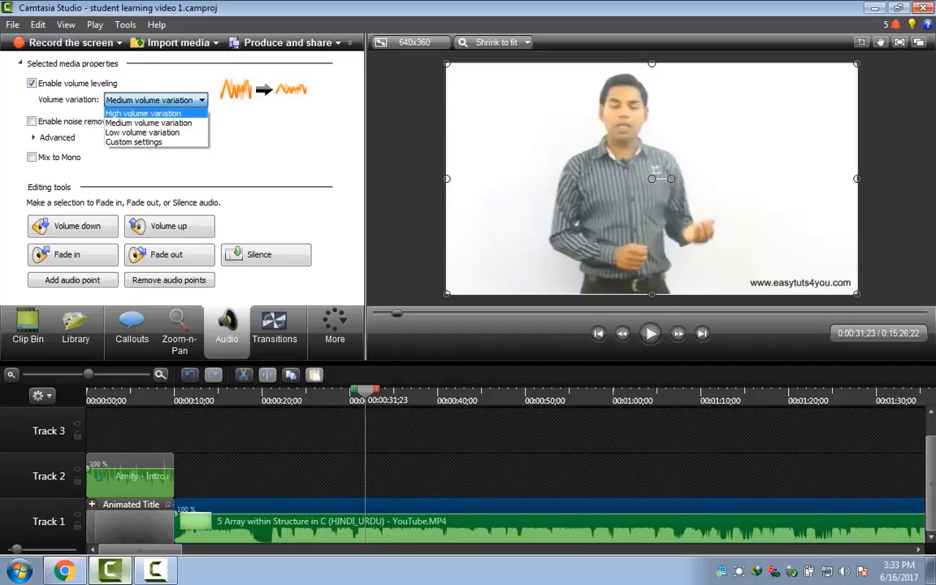
{"action": "left_click", "coordinate": [143, 113]}
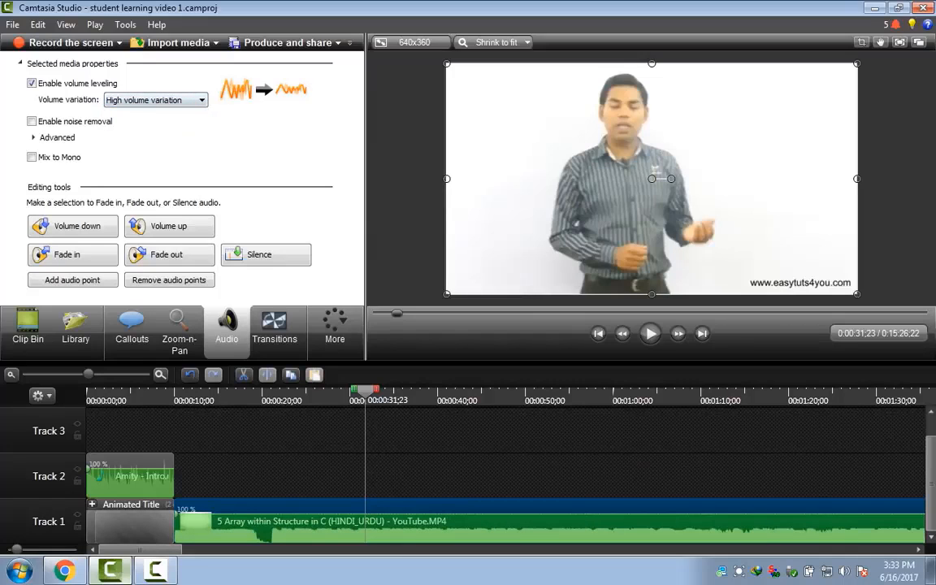
{"action": "left_click", "coordinate": [32, 83]}
{"action": "left_click", "coordinate": [32, 83]}
{"action": "left_click", "coordinate": [154, 99]}
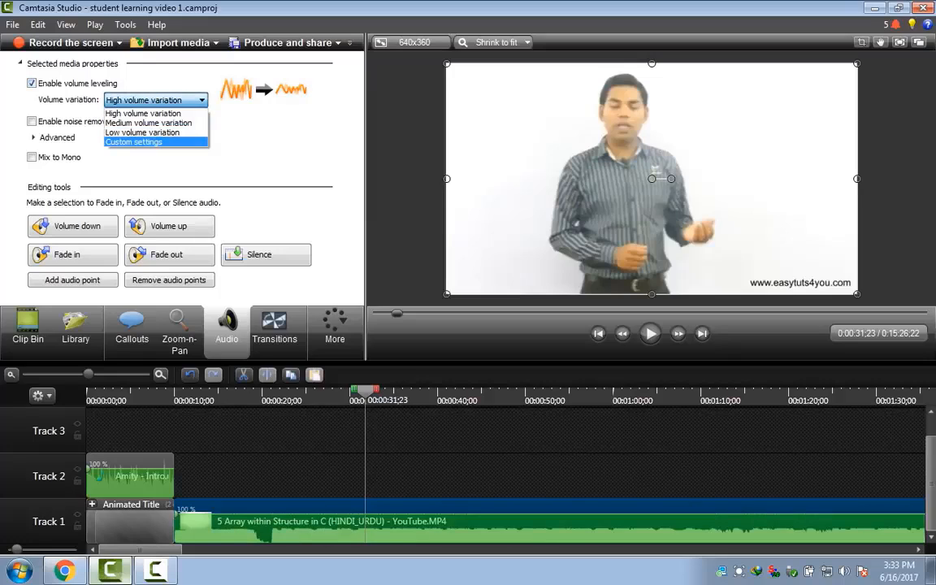
{"action": "left_click", "coordinate": [148, 123]}
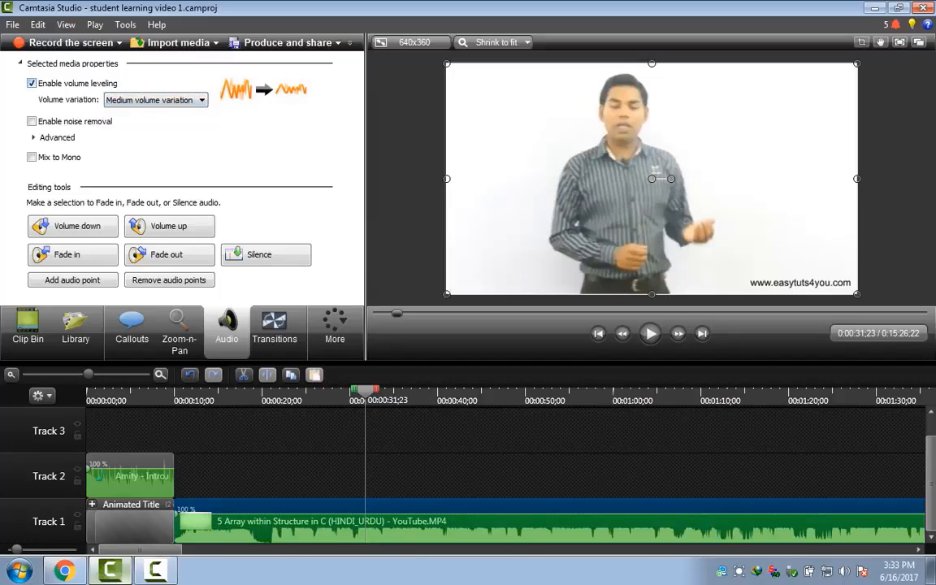
{"action": "left_click", "coordinate": [32, 83]}
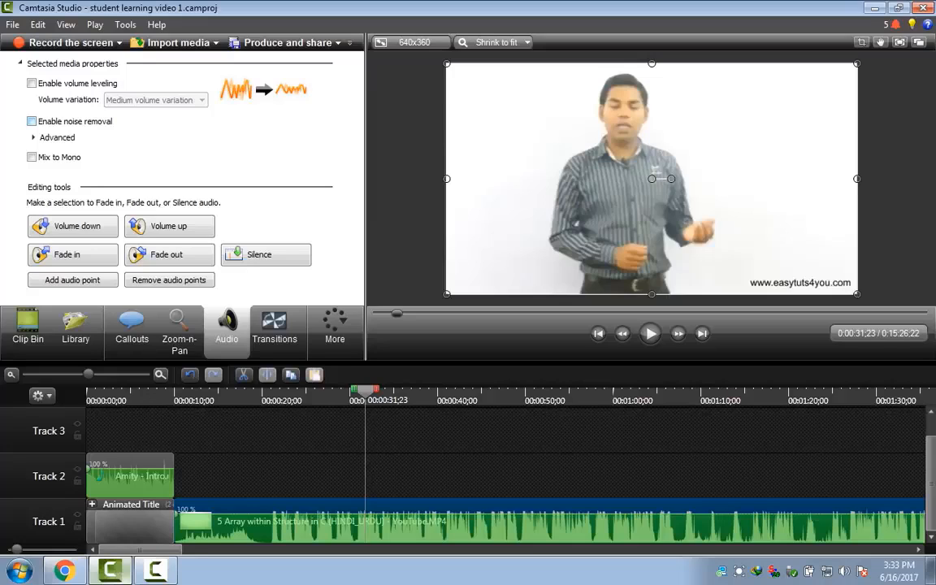
Try noise removal on the Track 1 clip and turn it off.
{"action": "left_click", "coordinate": [32, 121]}
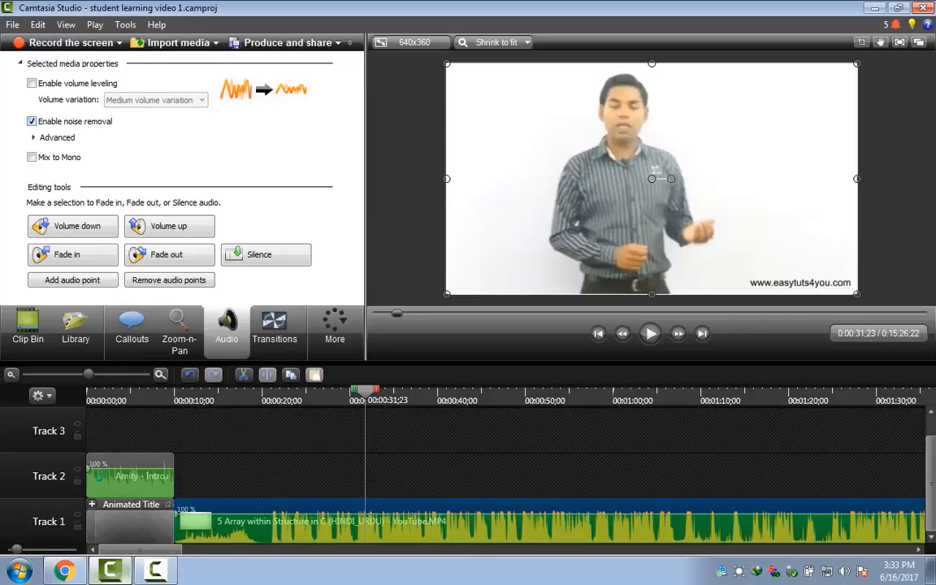
{"action": "left_click", "coordinate": [31, 121]}
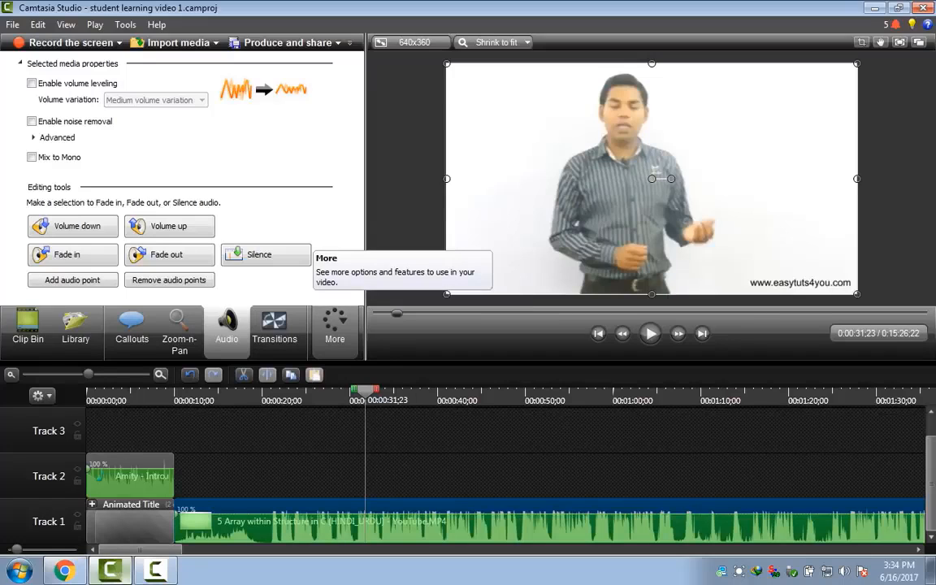
Show the Cursor Effects options and delete the "5 Array within Structure in C" clip from Track 1.
{"action": "left_click", "coordinate": [335, 325]}
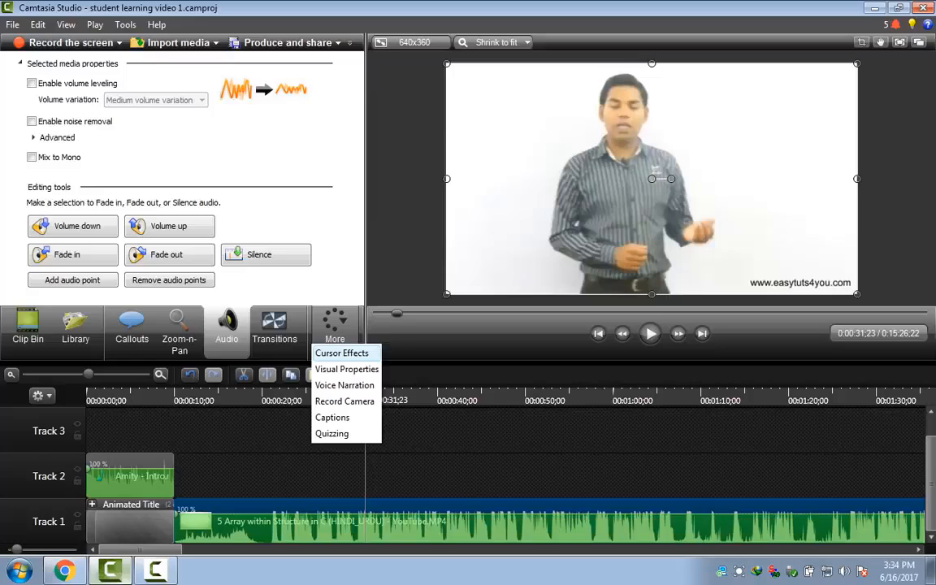
{"action": "left_click", "coordinate": [341, 353]}
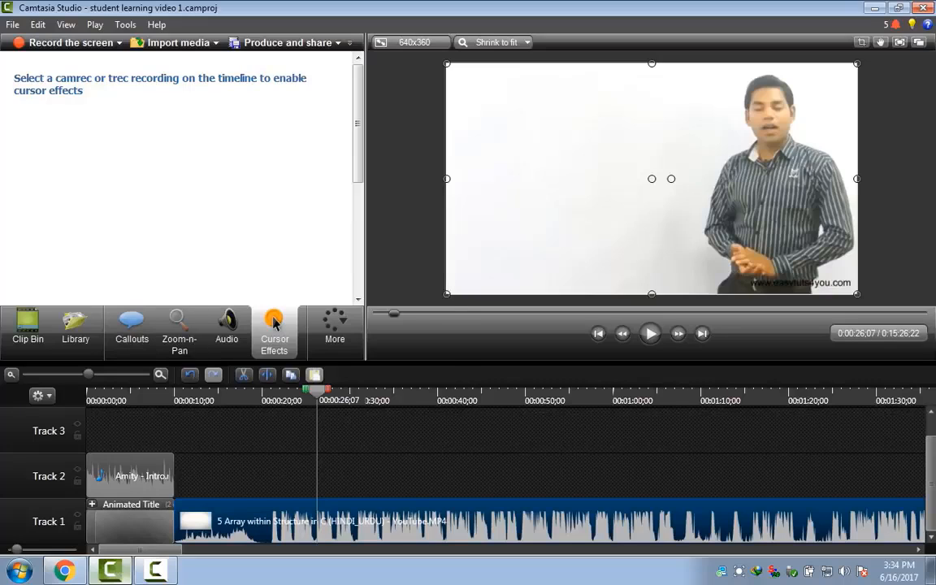
{"action": "right_click", "coordinate": [262, 504]}
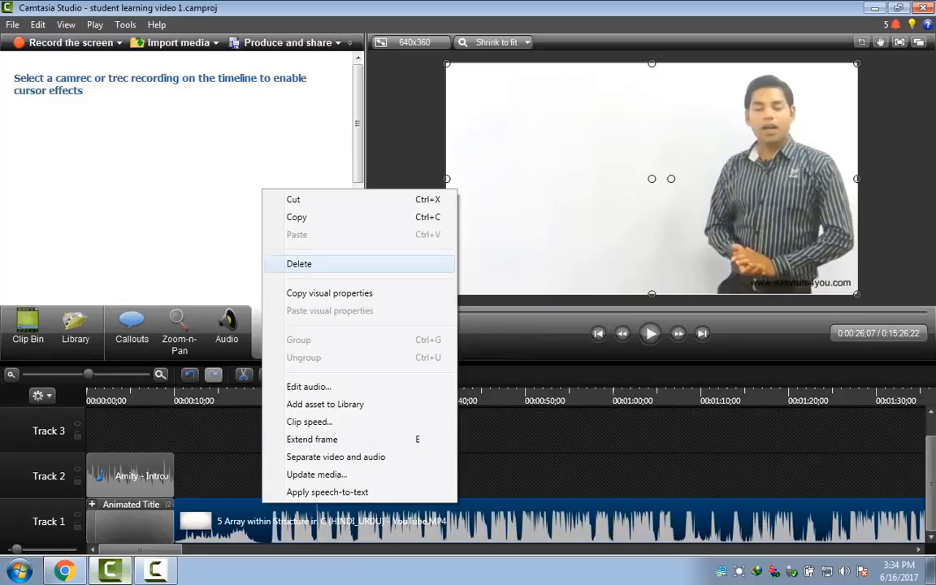
{"action": "left_click", "coordinate": [297, 264]}
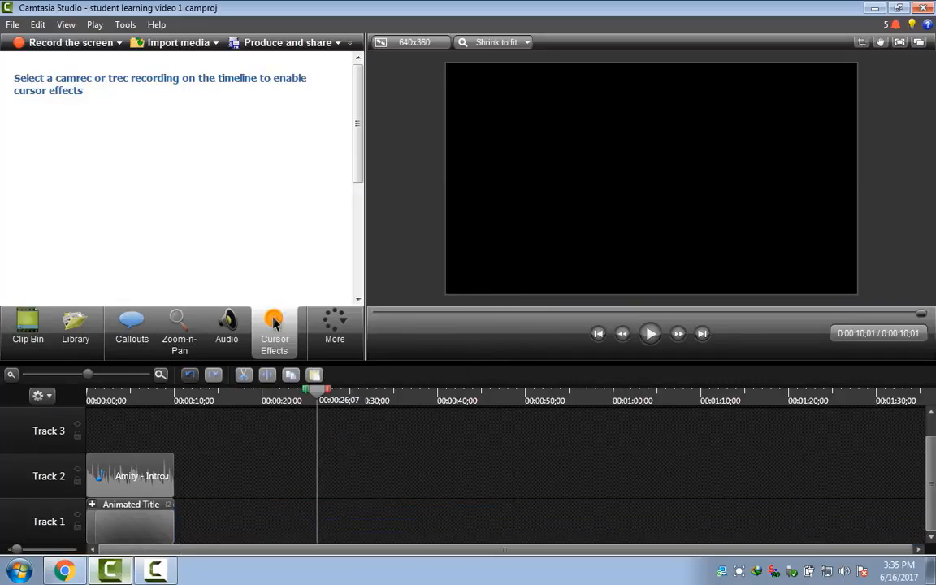
{"action": "right_click", "coordinate": [203, 505]}
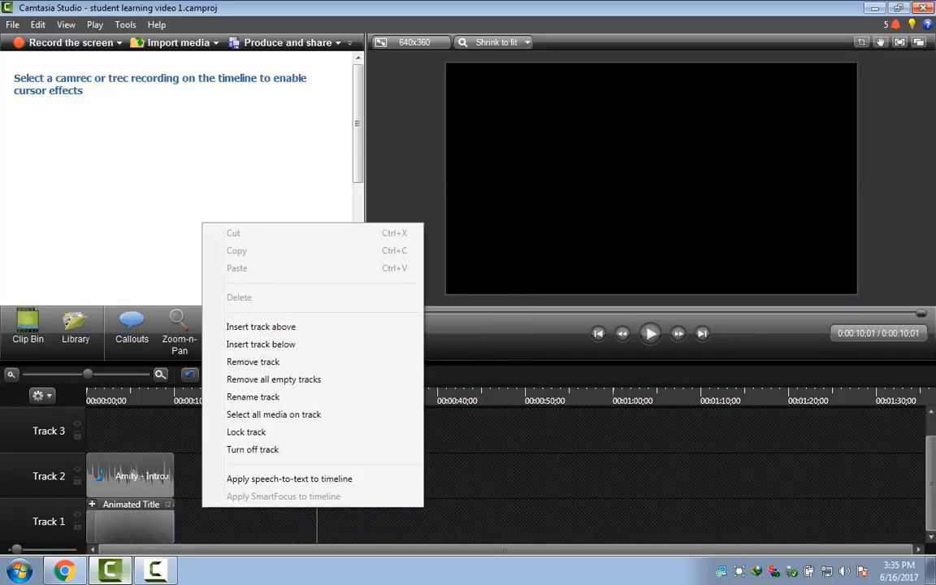
{"action": "key", "text": "Escape"}
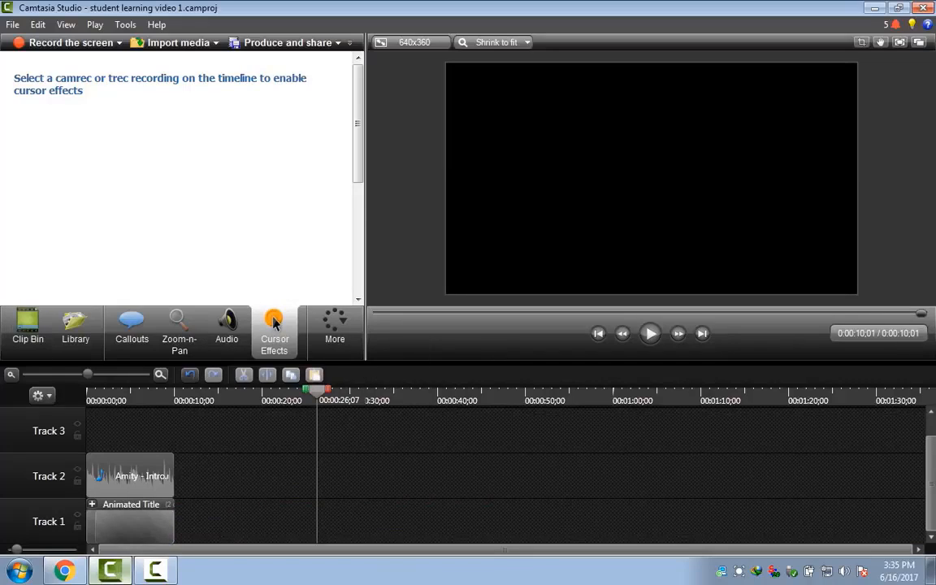
Show the Clip Bin and start importing media into it.
{"action": "key", "text": "alt+1"}
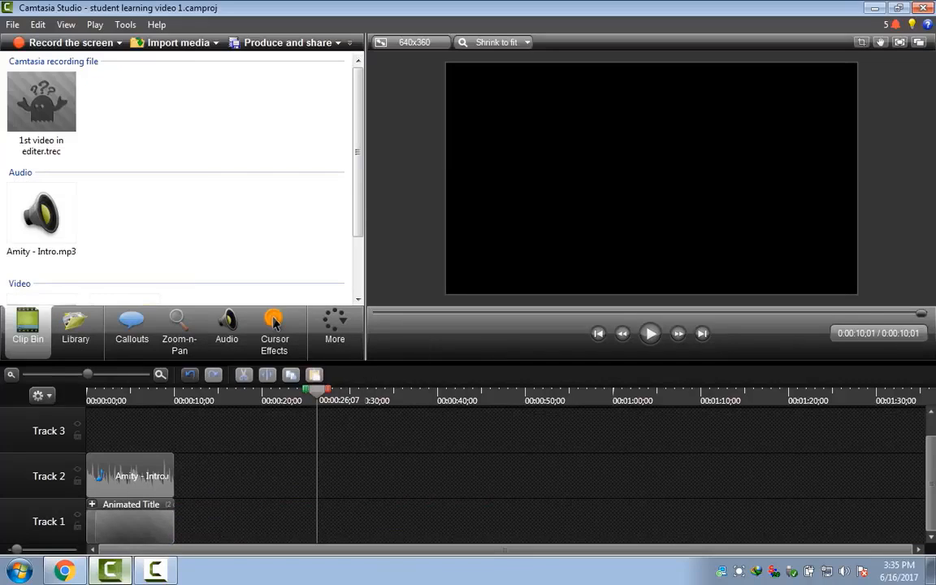
{"action": "key", "text": "shift+F10"}
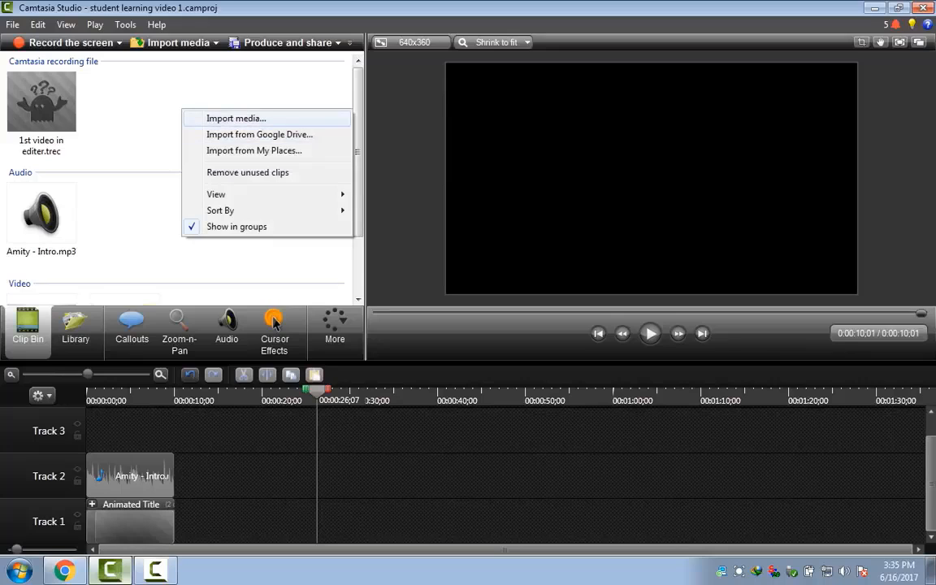
{"action": "key", "text": "Return"}
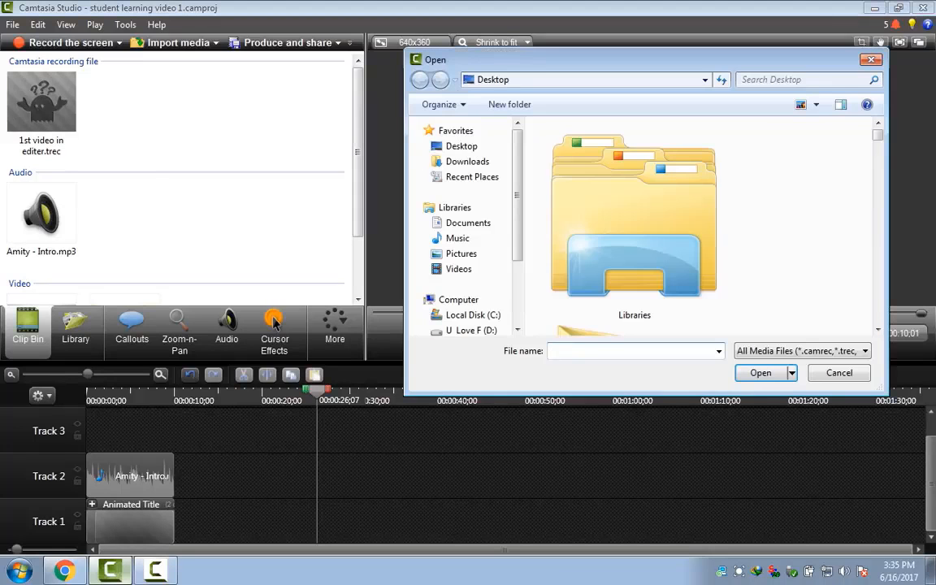
Look for a recording to import in the "Persional U LOVE F EveryThings" folder on drive E:.
{"action": "scroll", "coordinate": [470, 247], "scroll_direction": "down", "scroll_amount": 3}
{"action": "left_click", "coordinate": [470, 247]}
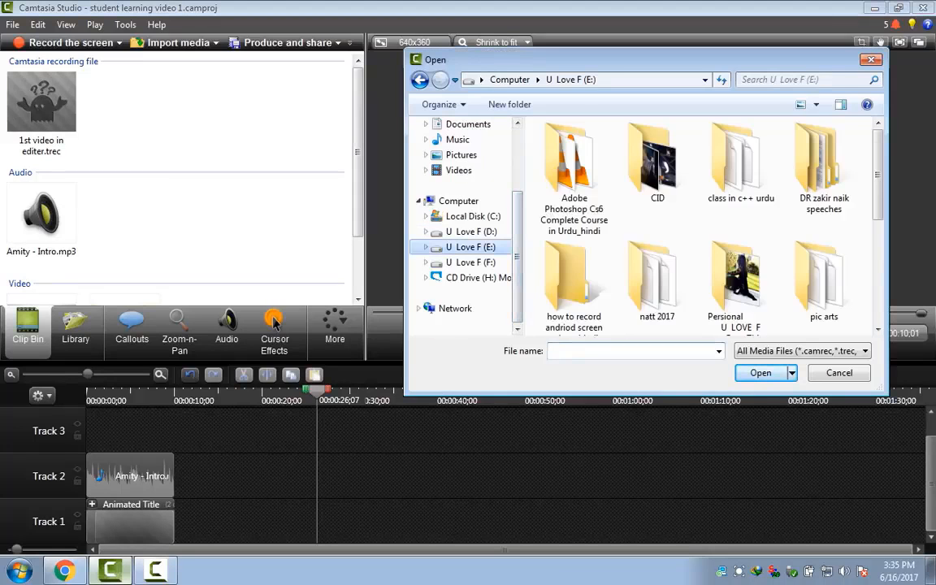
{"action": "key", "text": "Return"}
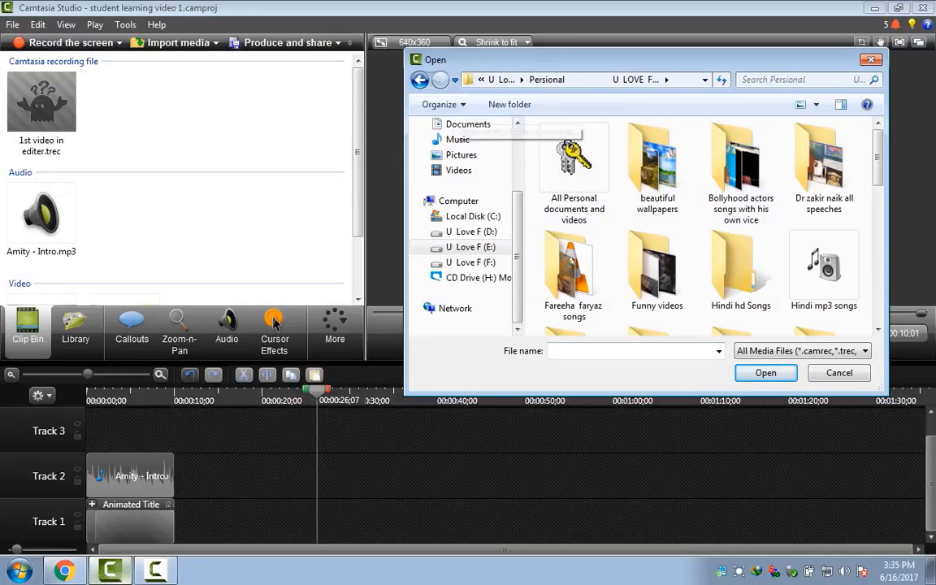
{"action": "left_click", "coordinate": [419, 79]}
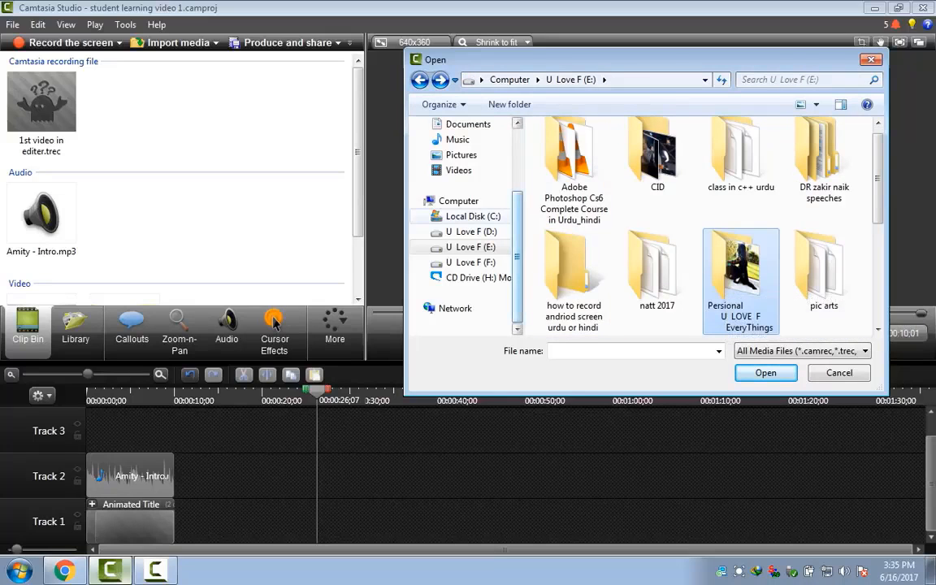
{"action": "scroll", "coordinate": [517, 195], "scroll_direction": "up", "scroll_amount": 2}
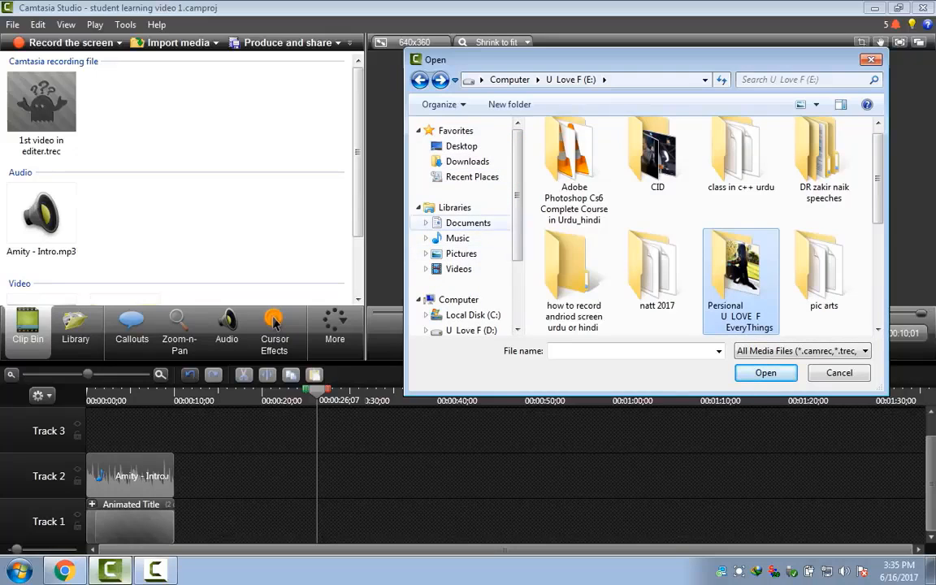
Browse to the Camtasia Studio folder in the Documents library for the media import.
{"action": "left_click", "coordinate": [463, 223]}
{"action": "double_click", "coordinate": [584, 187]}
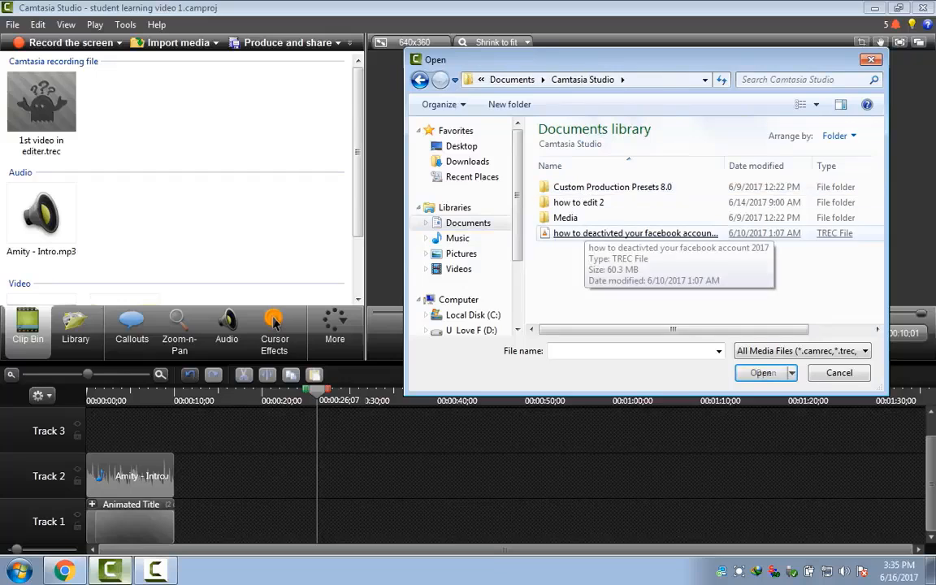
Import the "how to deactivted your facebook account 2017" recording and place it on the timeline shortly after the intro clips.
{"action": "double_click", "coordinate": [586, 234]}
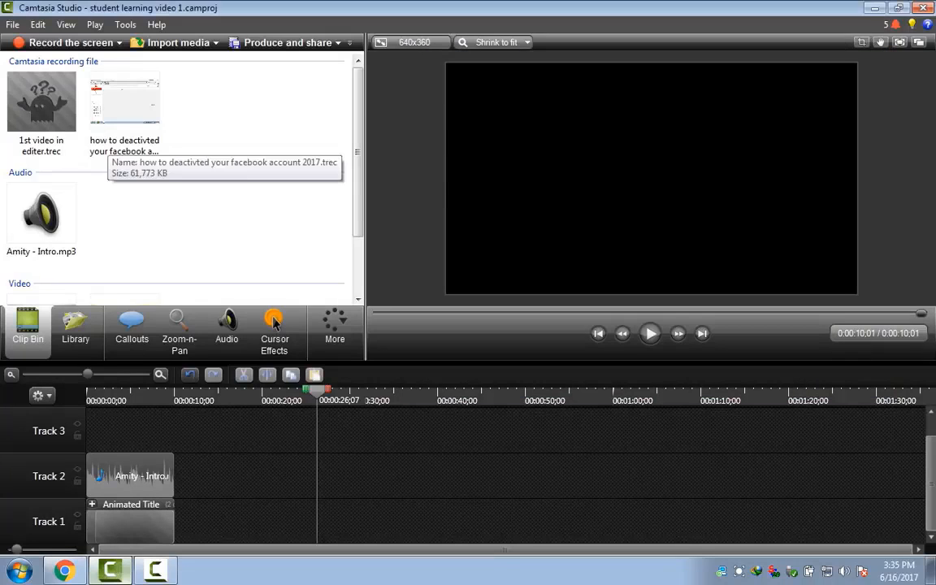
{"action": "left_click", "coordinate": [112, 133]}
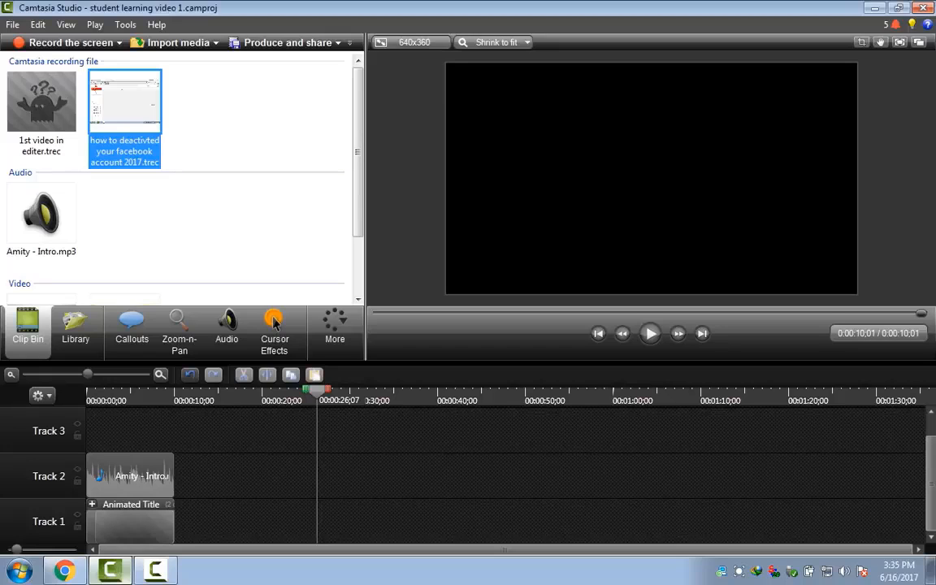
{"action": "left_click_drag", "start_coordinate": [114, 130], "coordinate": [226, 508]}
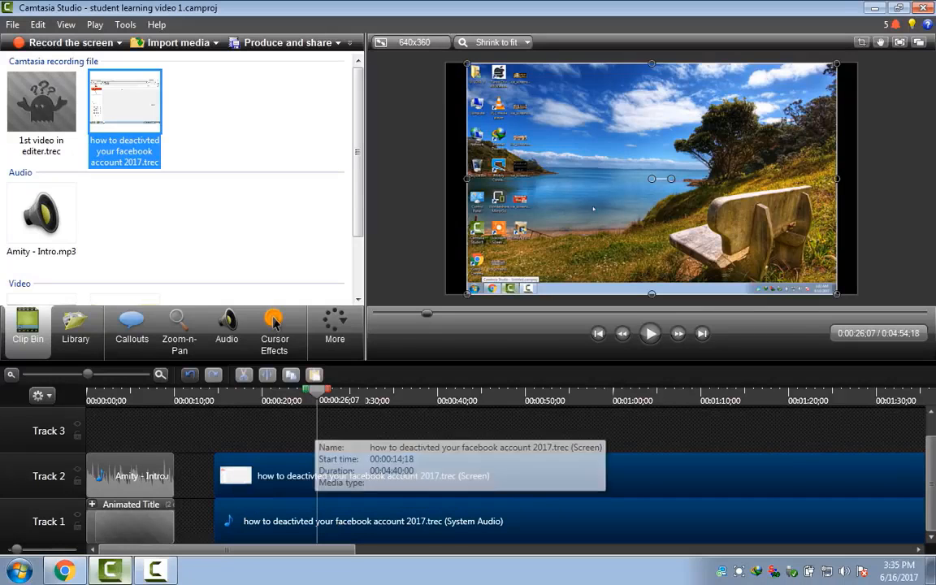
{"action": "left_click", "coordinate": [305, 485]}
{"action": "left_click_drag", "start_coordinate": [306, 485], "coordinate": [282, 485]}
Delete the recording's System Audio clip from Track 1 and move its Screen clip down onto Track 1.
{"action": "left_click", "coordinate": [286, 523]}
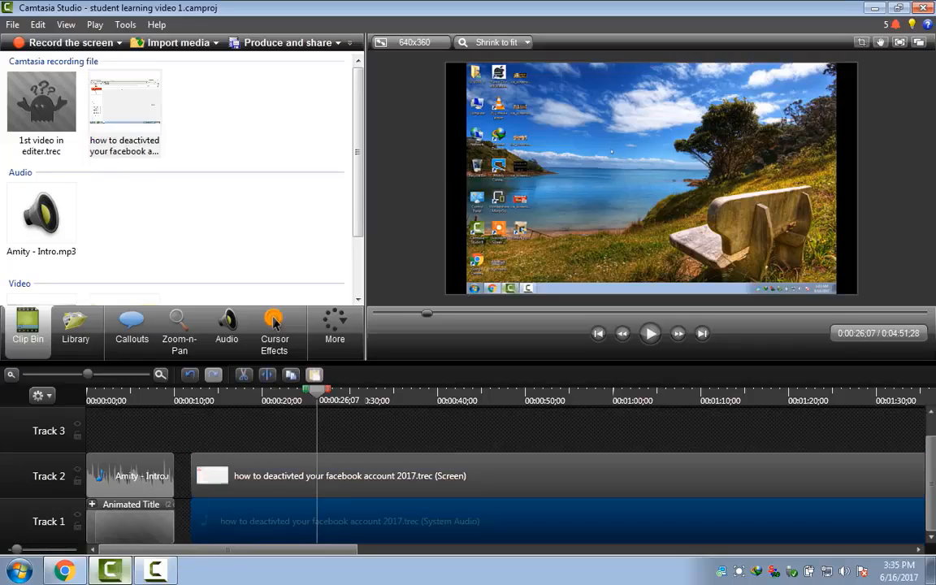
{"action": "right_click", "coordinate": [293, 522]}
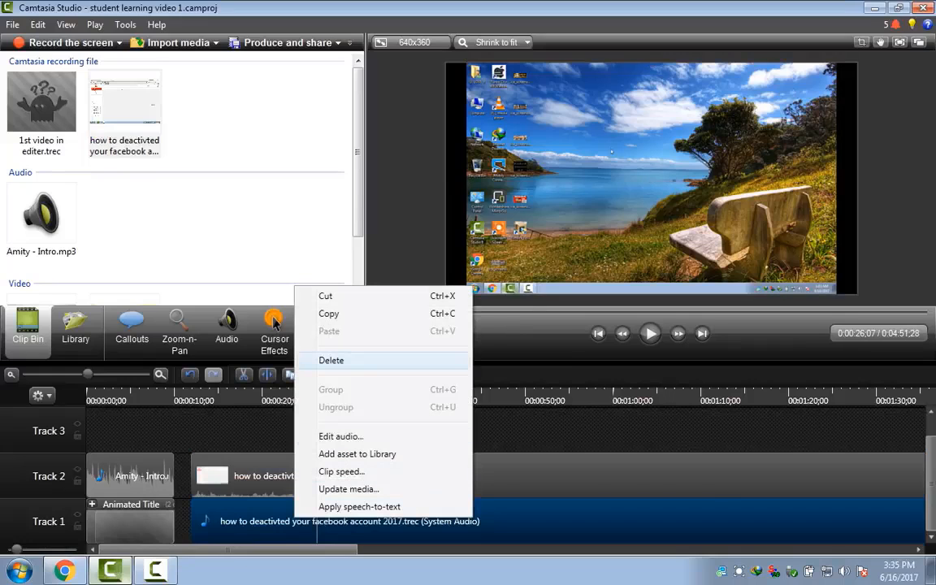
{"action": "left_click", "coordinate": [325, 359]}
{"action": "left_click_drag", "start_coordinate": [281, 473], "coordinate": [299, 520]}
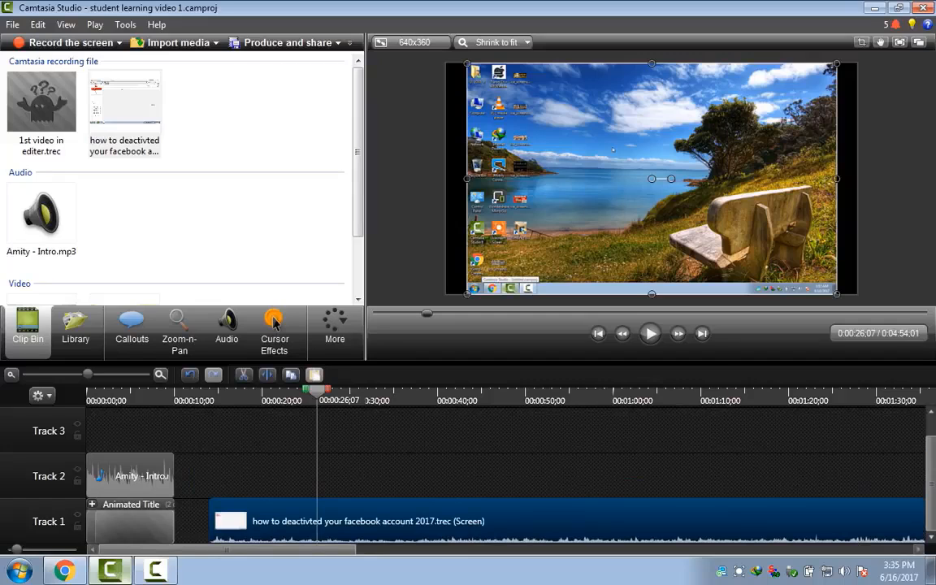
Play back the recording from about 0:00:32 to preview the mouse cursor's movement.
{"action": "left_click_drag", "start_coordinate": [317, 391], "coordinate": [368, 391]}
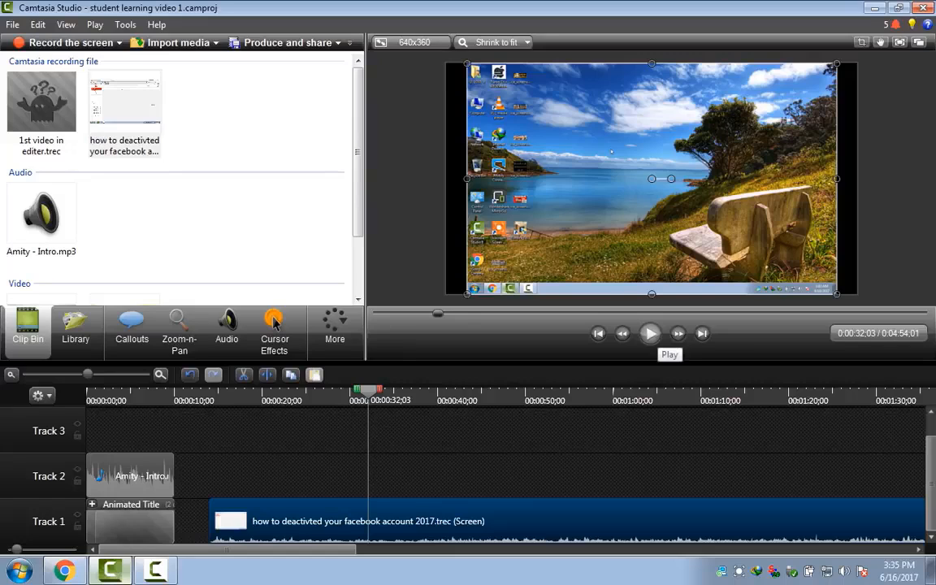
{"action": "left_click", "coordinate": [650, 333]}
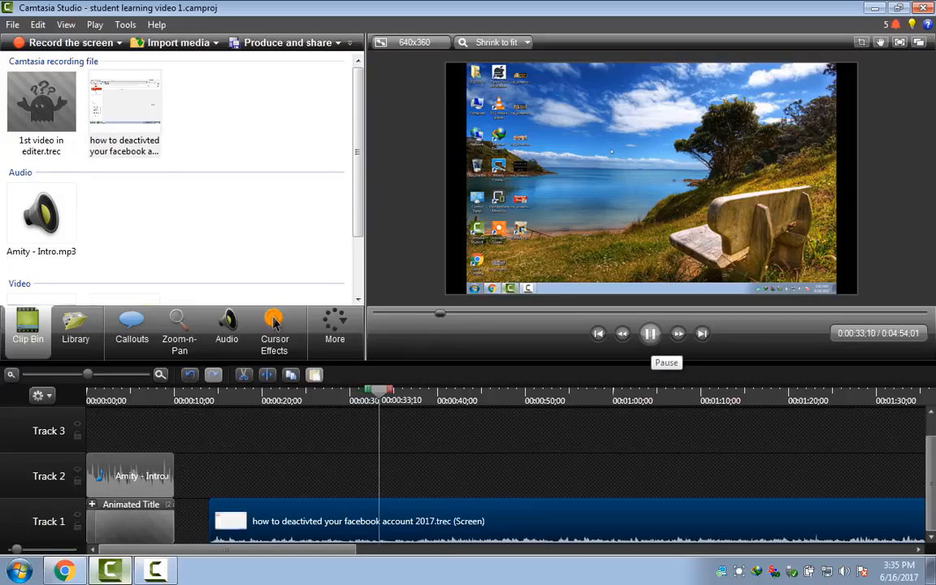
{"action": "left_click", "coordinate": [651, 334]}
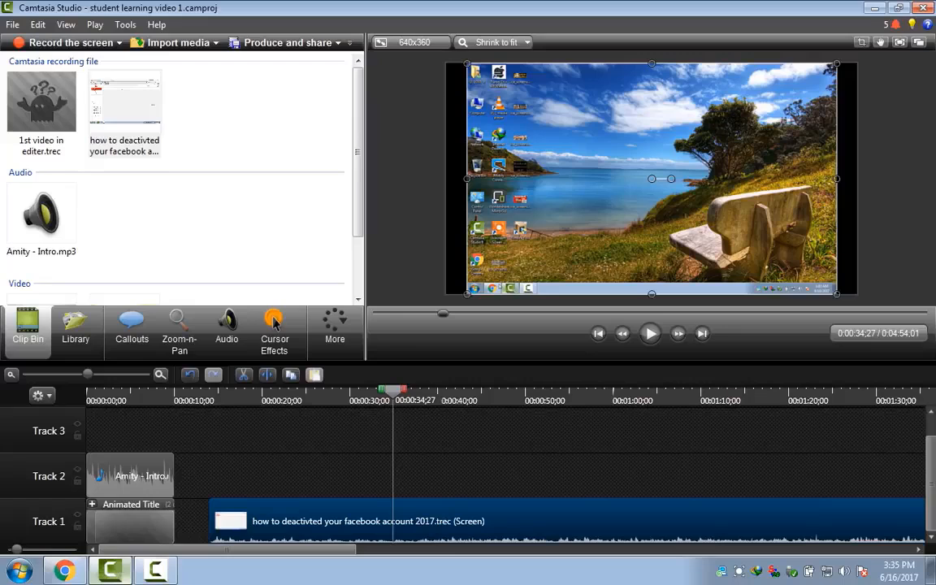
Open the cursor effects for the recording and enlarge the cursor size to 2.74.
{"action": "left_click", "coordinate": [335, 325]}
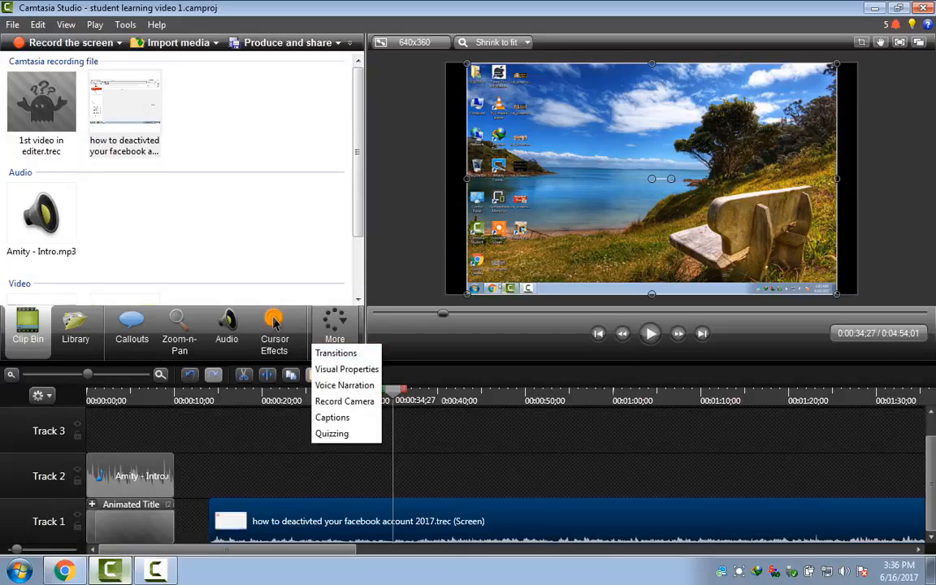
{"action": "left_click", "coordinate": [274, 323]}
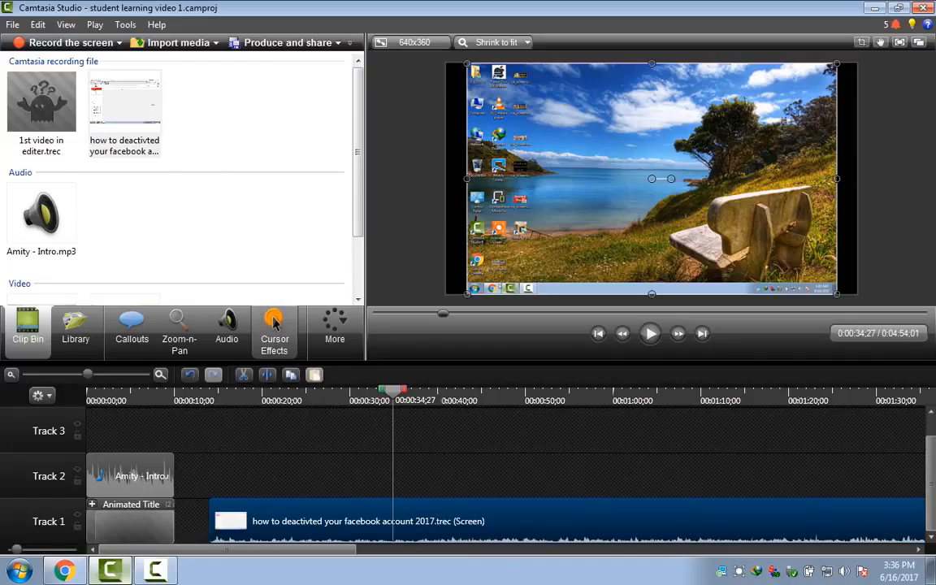
{"action": "left_click", "coordinate": [274, 322]}
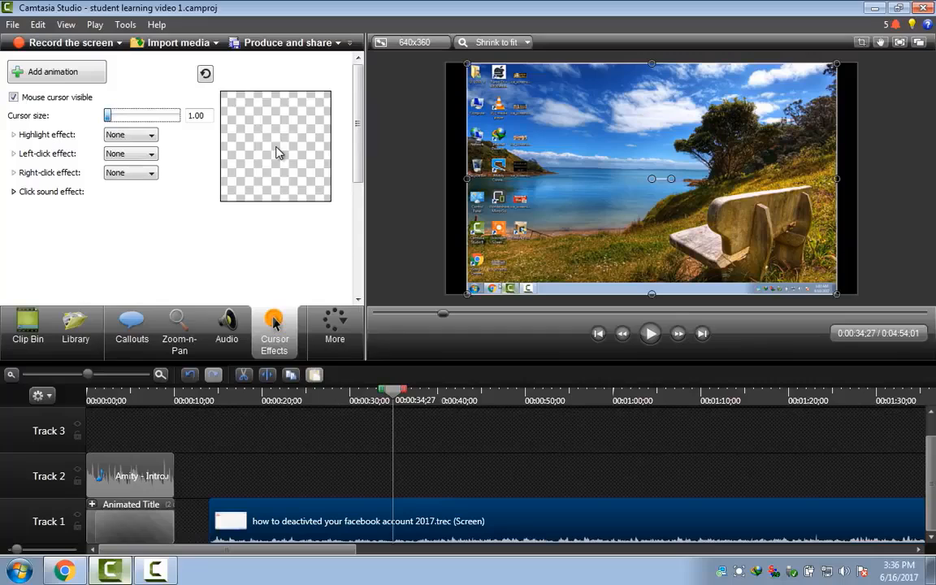
{"action": "key", "text": "Right"}
{"action": "key", "text": "Right"}
{"action": "key", "text": "Right"}
{"action": "key", "text": "Right"}
{"action": "key", "text": "Right"}
{"action": "key", "text": "Right"}
{"action": "key", "text": "Right"}
{"action": "key", "text": "Right"}
{"action": "key", "text": "Right"}
{"action": "key", "text": "Right"}
{"action": "key", "text": "Right"}
{"action": "key", "text": "Right"}
{"action": "key", "text": "Right"}
{"action": "key", "text": "Right"}
{"action": "key", "text": "Right"}
{"action": "key", "text": "Right"}
{"action": "key", "text": "Right"}
{"action": "key", "text": "Right"}
{"action": "key", "text": "Right"}
{"action": "key", "text": "Right"}
{"action": "key", "text": "Right"}
{"action": "key", "text": "Right"}
{"action": "key", "text": "Right"}
{"action": "key", "text": "Right"}
{"action": "key", "text": "Right"}
{"action": "key", "text": "Right"}
{"action": "key", "text": "Right"}
{"action": "key", "text": "Right"}
{"action": "key", "text": "Right"}
{"action": "key", "text": "Right"}
{"action": "key", "text": "Right"}
{"action": "key", "text": "Right"}
{"action": "key", "text": "Right"}
{"action": "key", "text": "Right"}
{"action": "key", "text": "Right"}
Apply the Highlight effect to the cursor and play a short part of the recording to preview it.
{"action": "key", "text": "Tab"}
{"action": "key", "text": "alt+Down"}
{"action": "key", "text": "Down"}
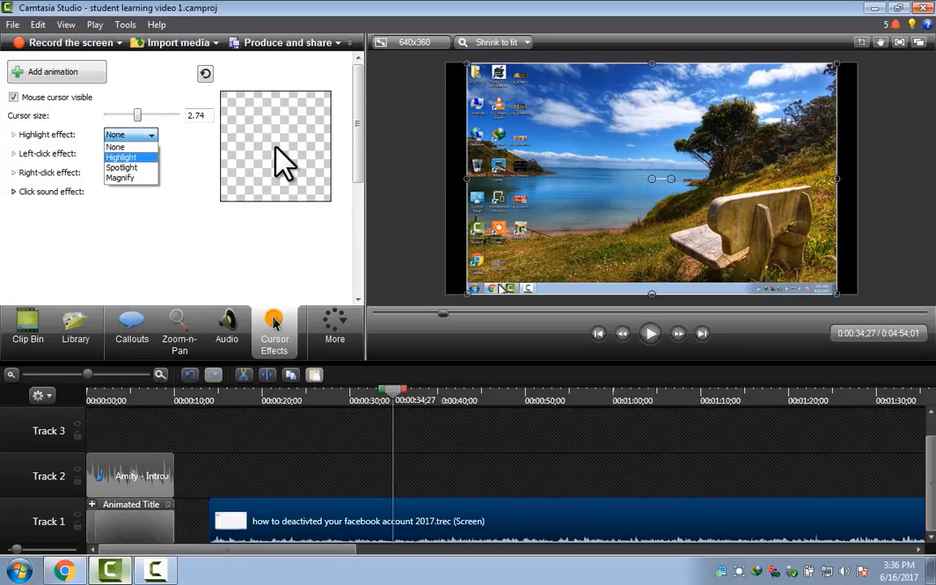
{"action": "key", "text": "Return"}
{"action": "key", "text": "Tab"}
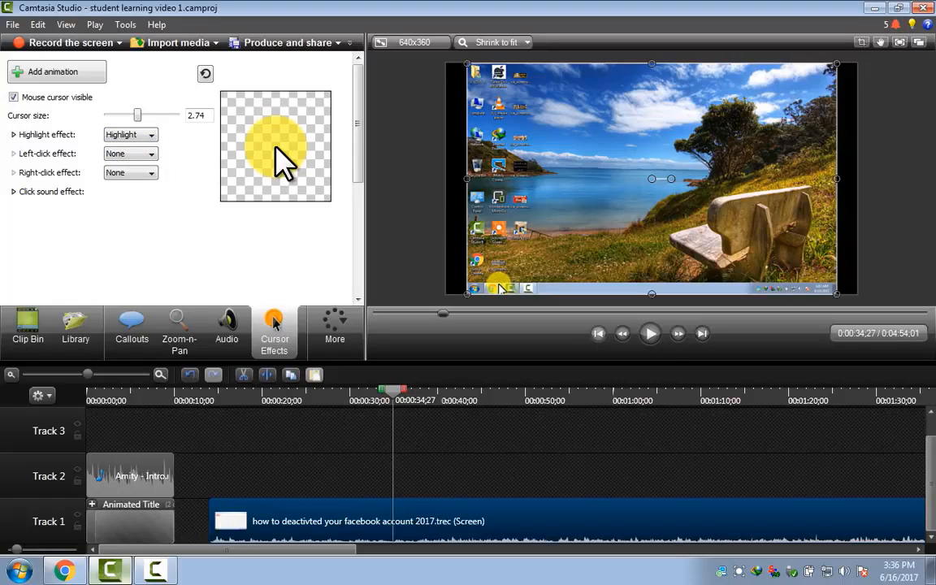
{"action": "left_click", "coordinate": [650, 333]}
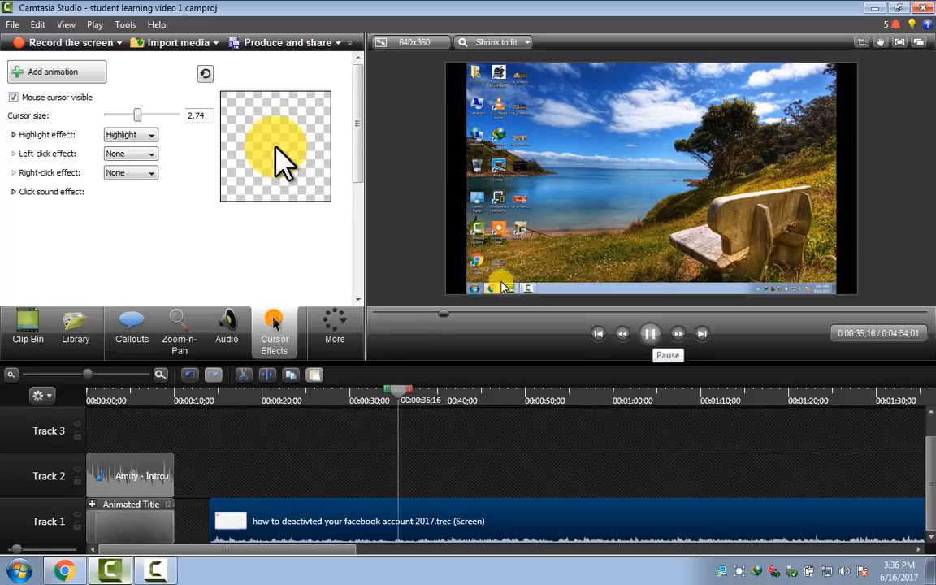
{"action": "left_click", "coordinate": [650, 333]}
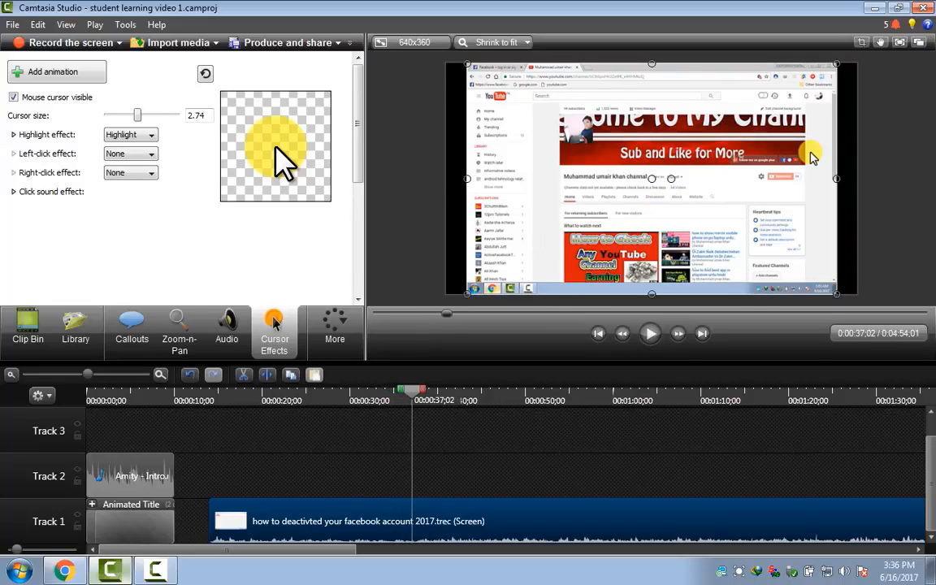
Set both the left-click and right-click cursor effects to Rings.
{"action": "left_click", "coordinate": [151, 154]}
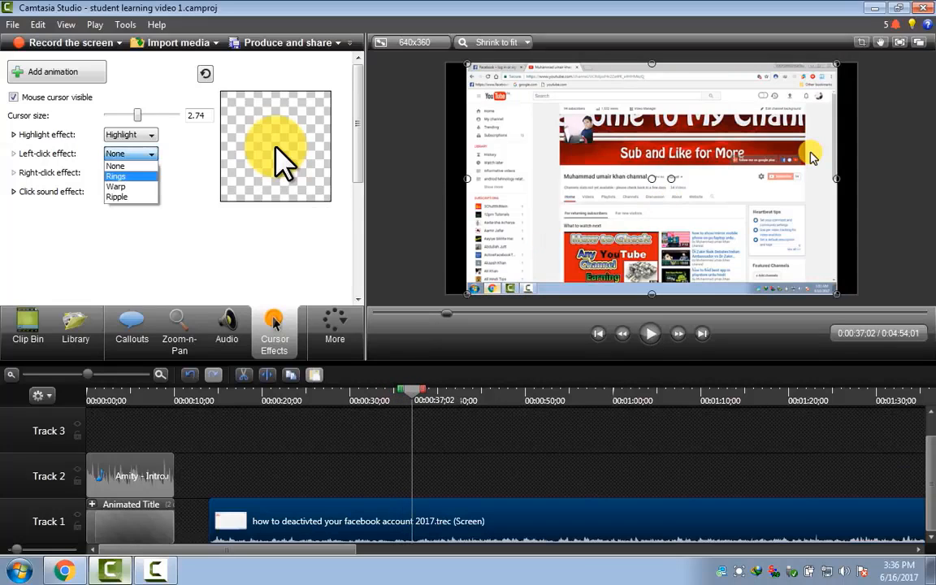
{"action": "left_click", "coordinate": [115, 176]}
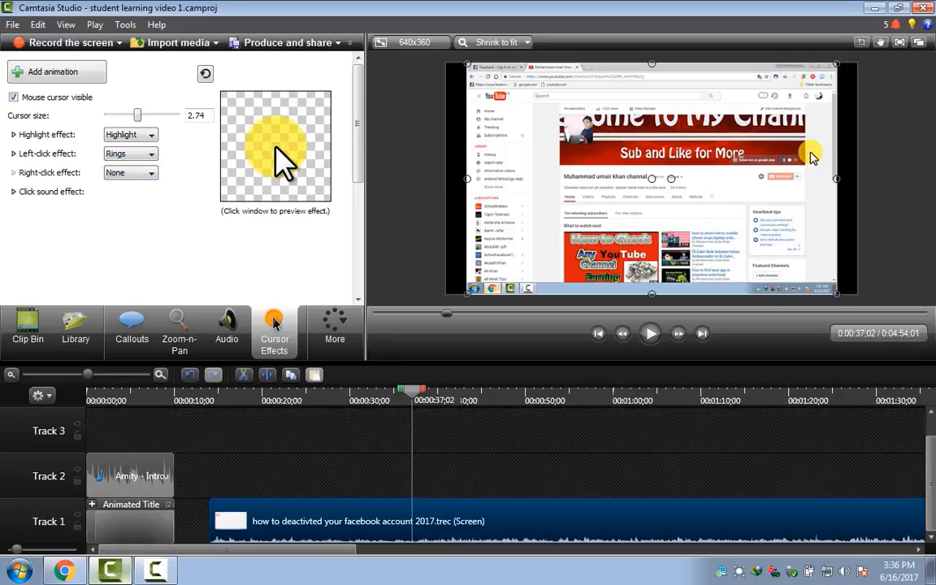
{"action": "left_click", "coordinate": [151, 172]}
{"action": "left_click", "coordinate": [115, 193]}
{"action": "left_click", "coordinate": [335, 325]}
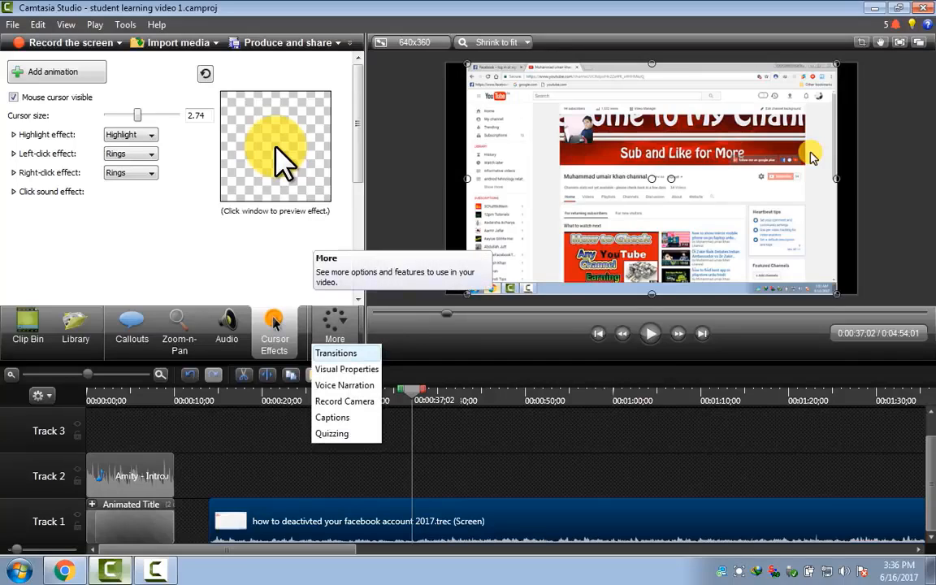
{"action": "key", "text": "Up"}
{"action": "key", "text": "Down"}
{"action": "key", "text": "Up"}
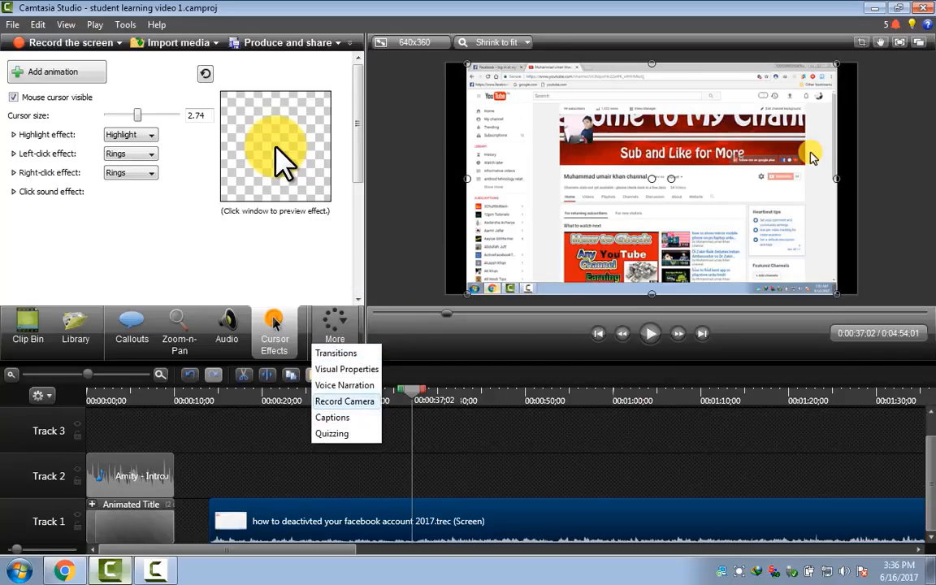
{"action": "key", "text": "Up"}
{"action": "key", "text": "Up"}
{"action": "key", "text": "Down"}
{"action": "key", "text": "Down"}
{"action": "key", "text": "Down"}
{"action": "key", "text": "Down"}
{"action": "key", "text": "Down"}
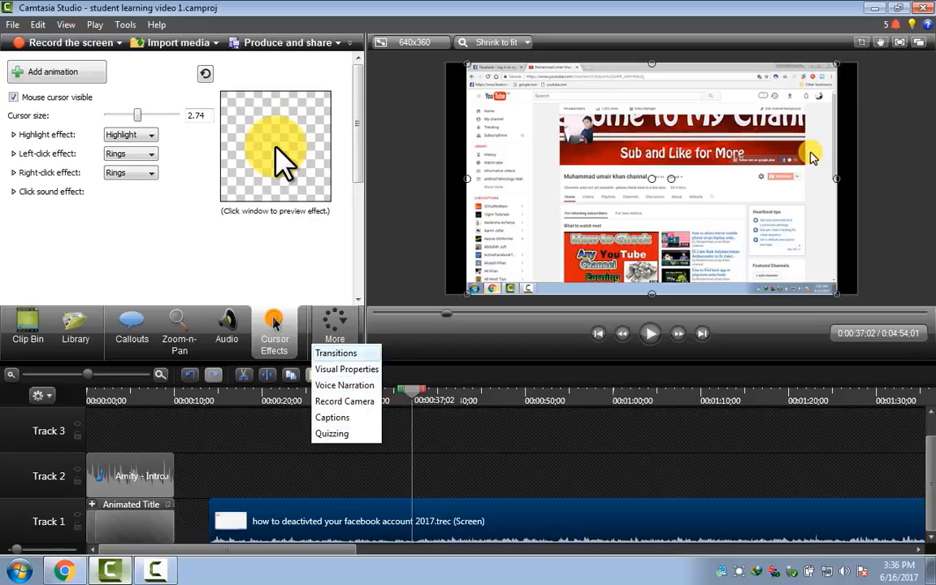
{"action": "key", "text": "Down"}
{"action": "key", "text": "Up"}
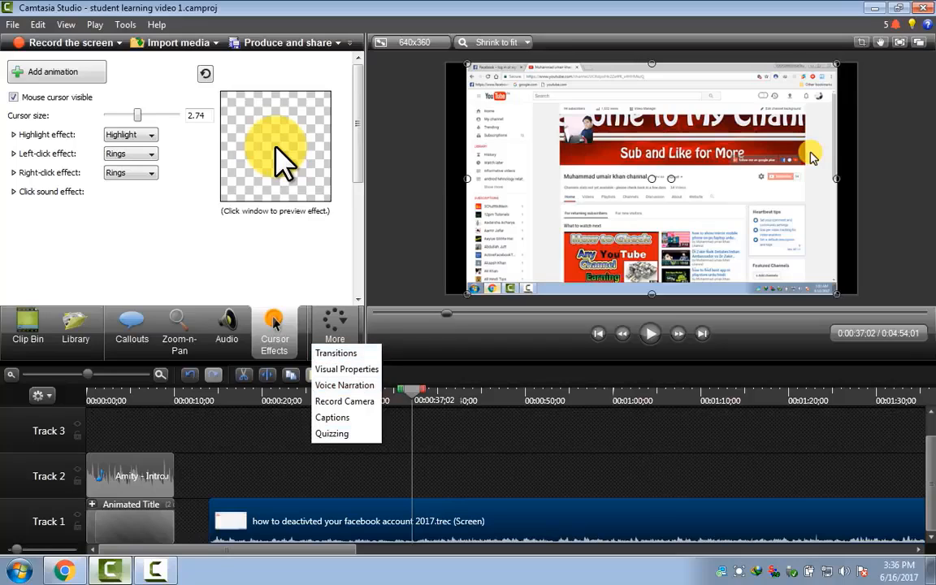
{"action": "key", "text": "Escape"}
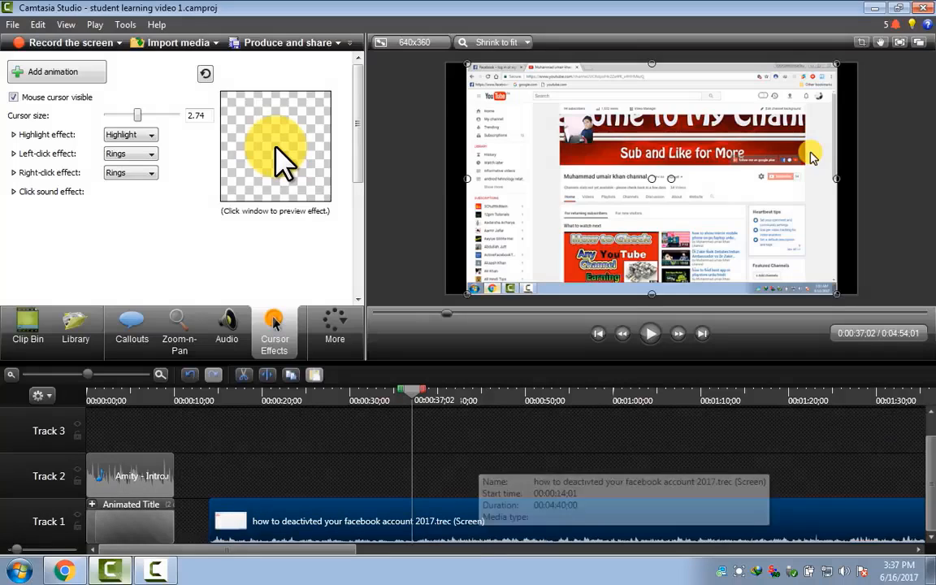
Move the recording's Screen clip from Track 1 up to Track 2, a short gap after the Amity intro audio.
{"action": "left_click_drag", "start_coordinate": [488, 521], "coordinate": [487, 476]}
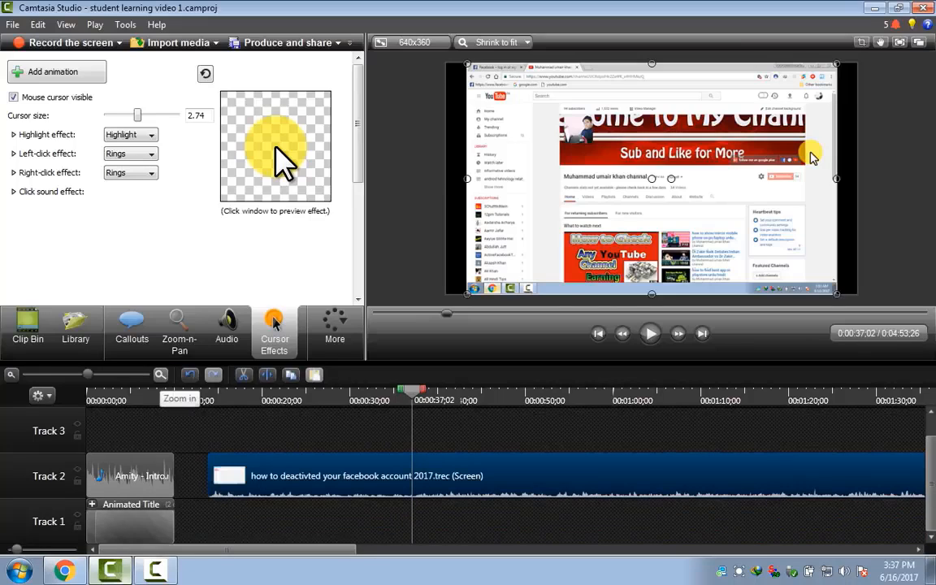
{"action": "left_click", "coordinate": [160, 374]}
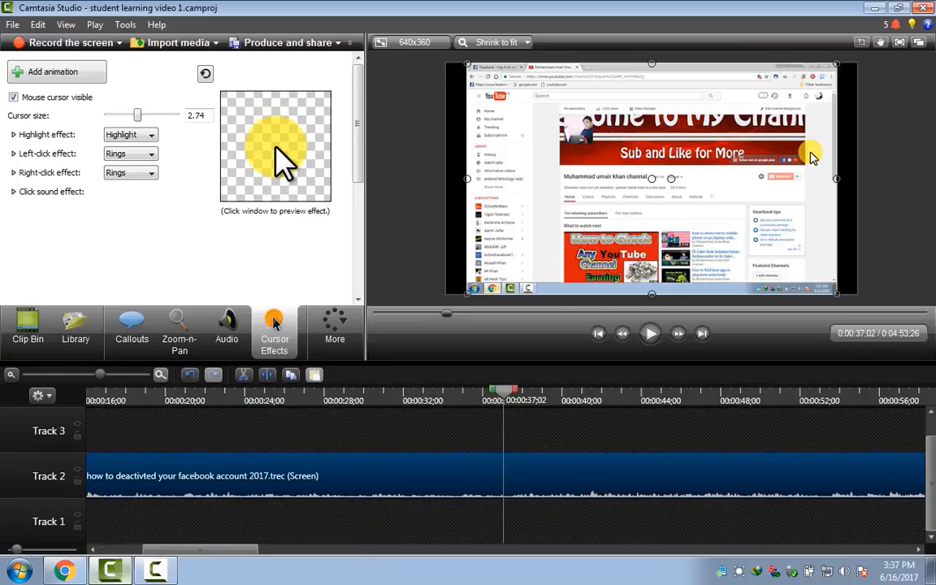
{"action": "left_click", "coordinate": [160, 375]}
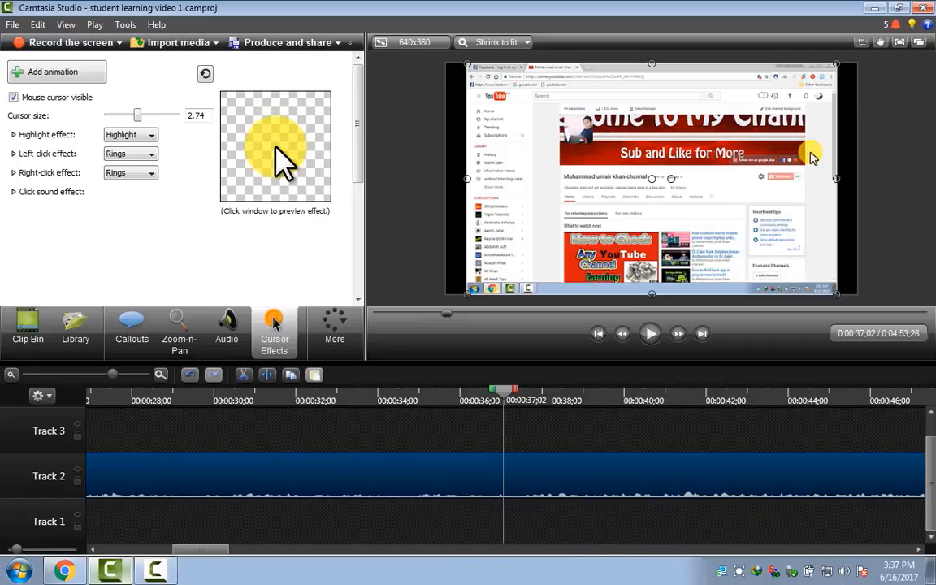
{"action": "left_click", "coordinate": [161, 374]}
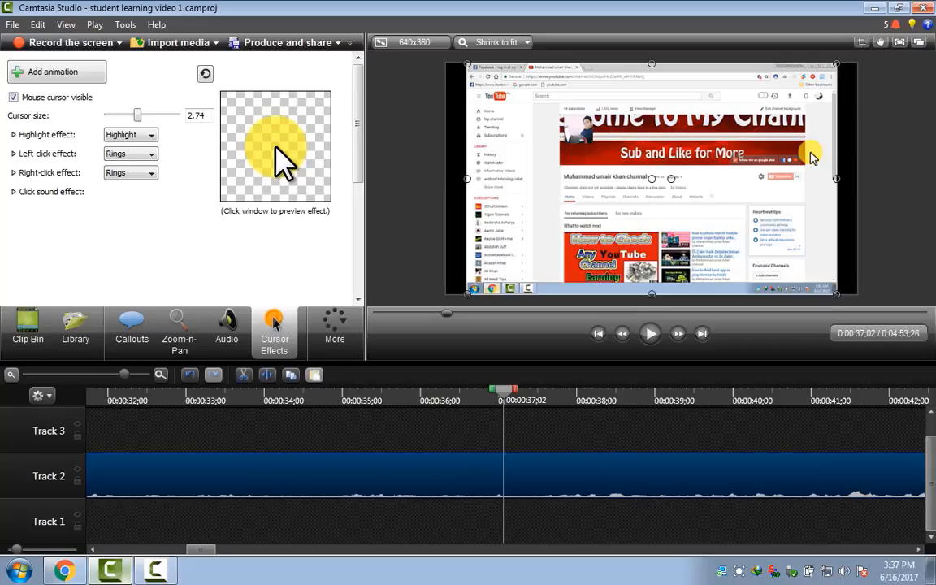
{"action": "left_click", "coordinate": [12, 375]}
{"action": "left_click", "coordinate": [11, 375]}
{"action": "key", "text": "ctrl+minus"}
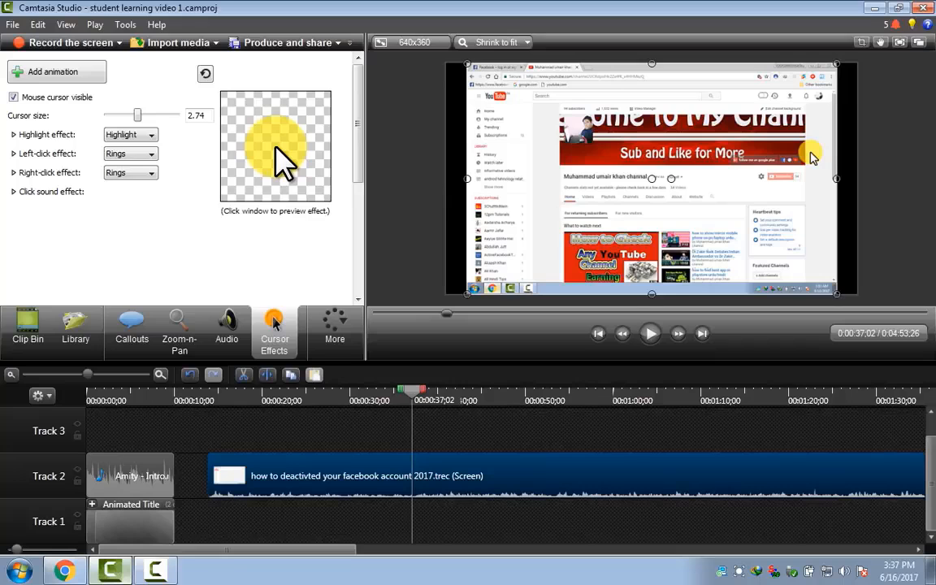
Replay the recording between about 0:00:34 and 0:00:37 to check the enlarged, highlighted cursor and its click effects.
{"action": "key", "text": "ctrl+Left"}
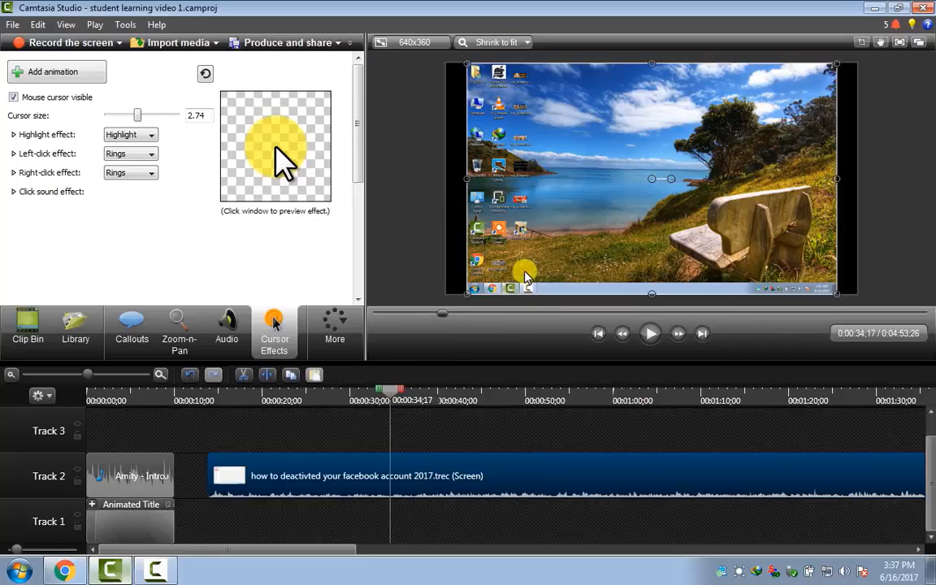
{"action": "key", "text": "space"}
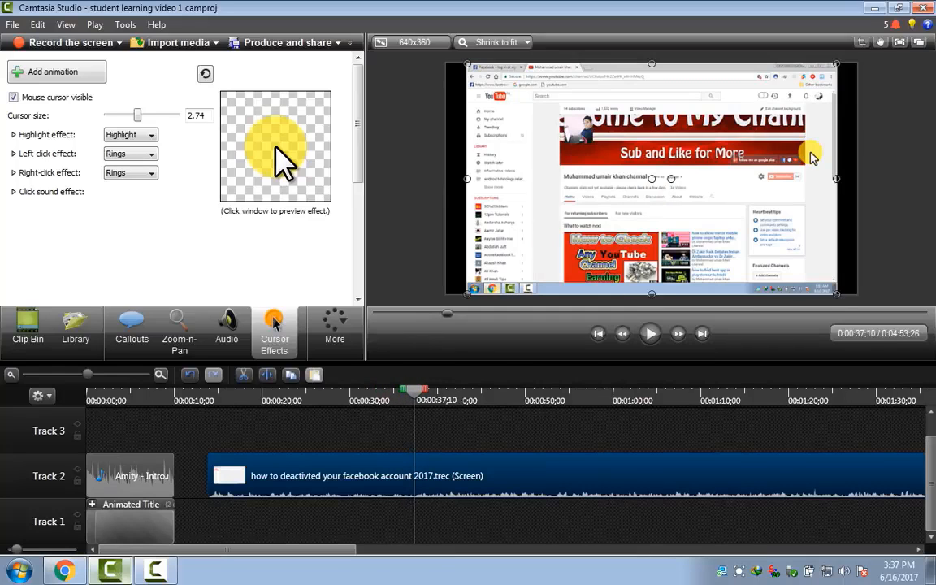
{"action": "key", "text": "ctrl+Left"}
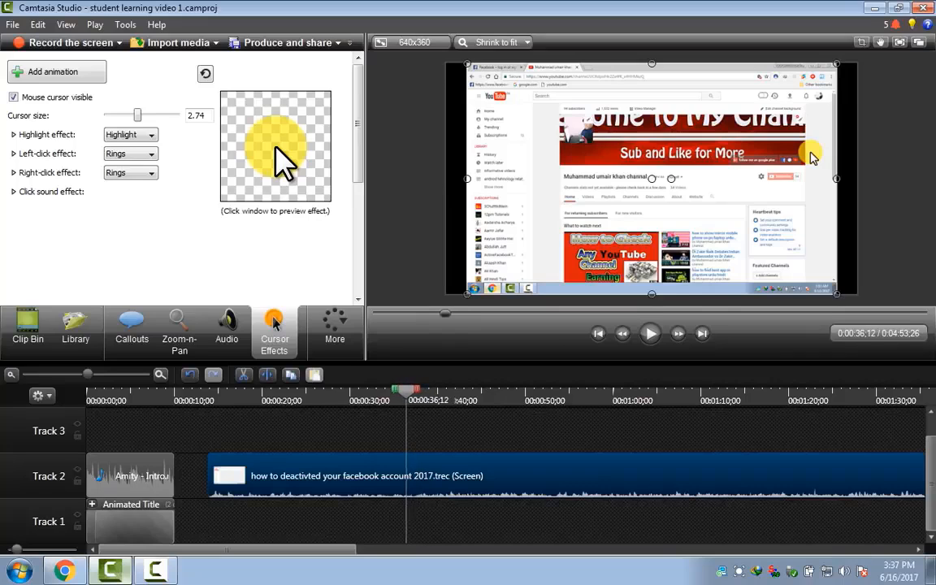
{"action": "key", "text": "ctrl+Left"}
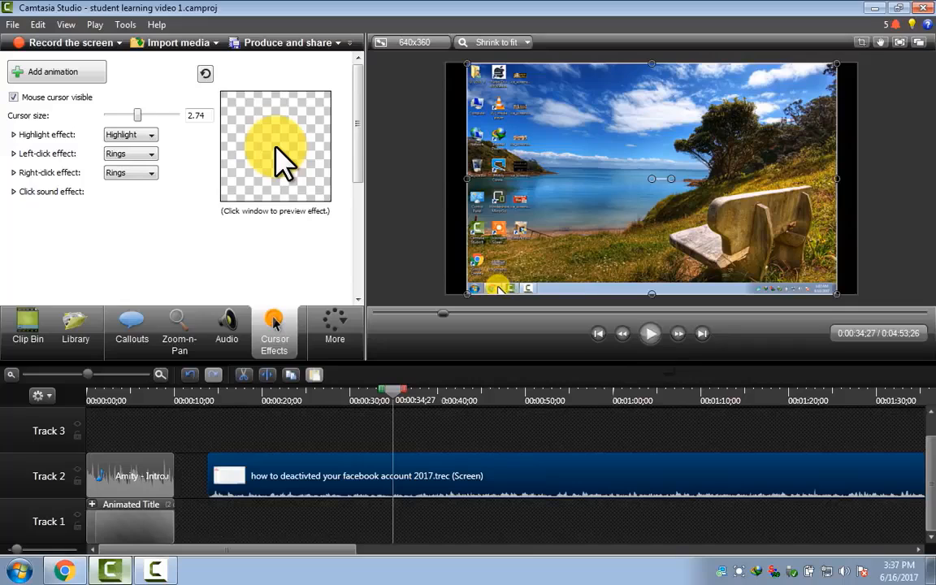
{"action": "left_click", "coordinate": [650, 333]}
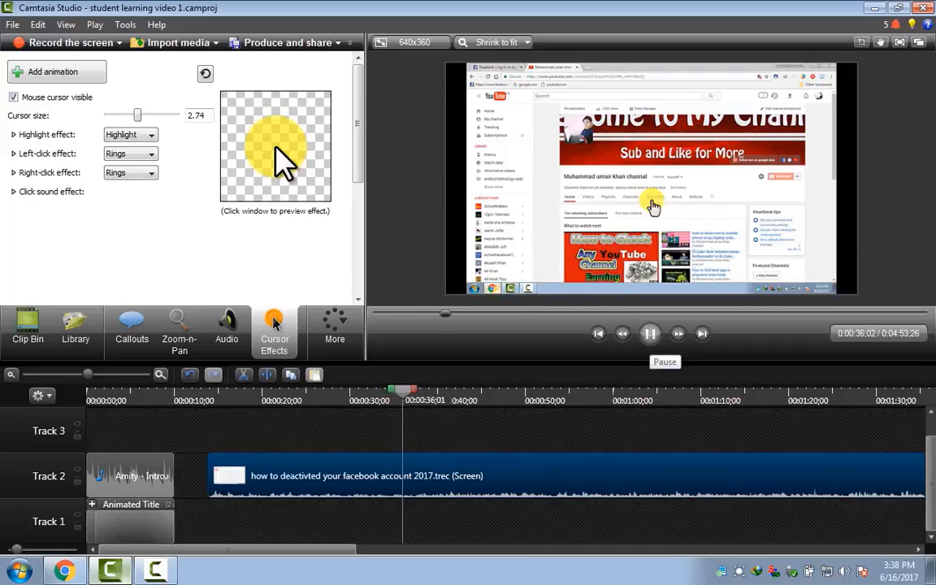
{"action": "left_click", "coordinate": [650, 333]}
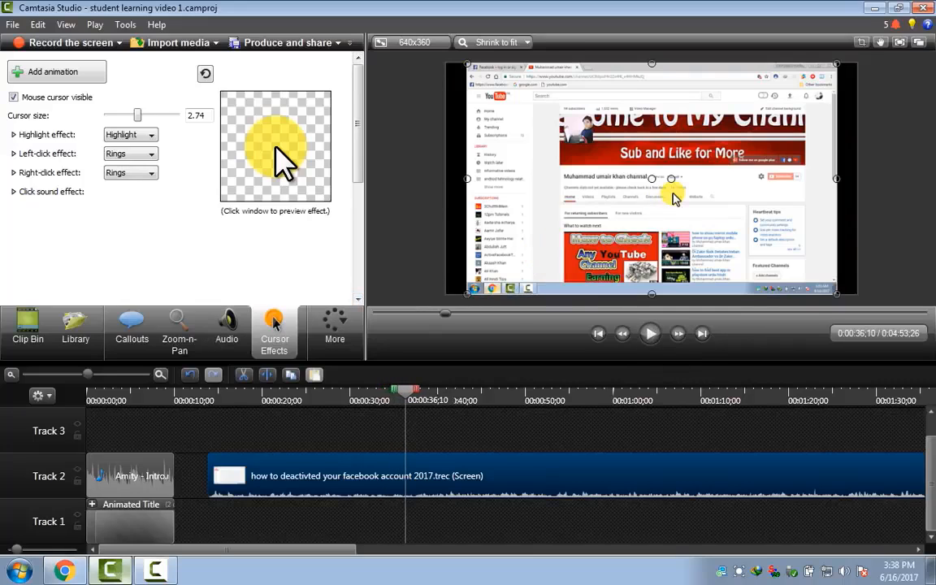
Raise the recording clip's audio volume by ten increments and play a few seconds from 0:00:36;10 to check the sound.
{"action": "key", "text": "d"}
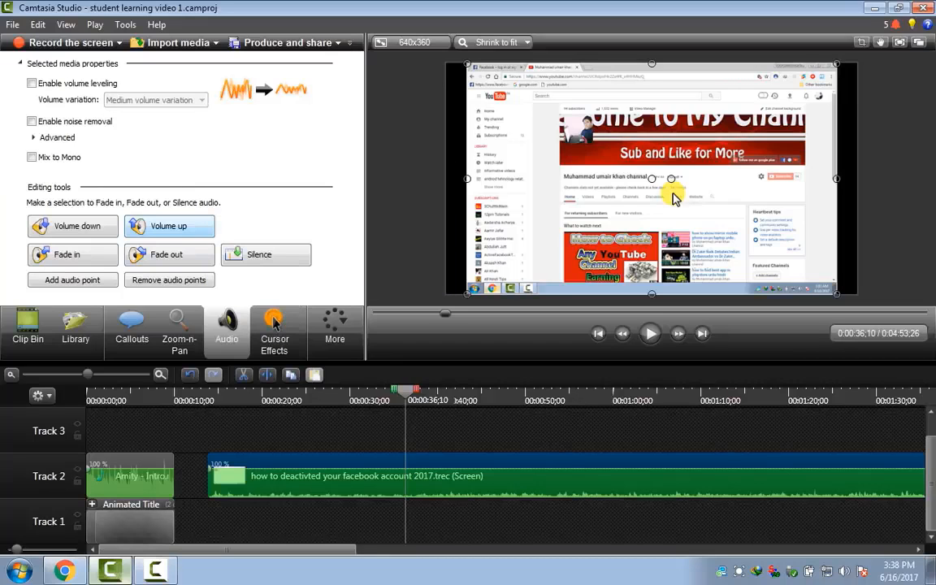
{"action": "left_click", "coordinate": [169, 226]}
{"action": "left_click", "coordinate": [169, 226]}
{"action": "left_click", "coordinate": [169, 226]}
{"action": "left_click", "coordinate": [169, 226]}
{"action": "left_click", "coordinate": [169, 226]}
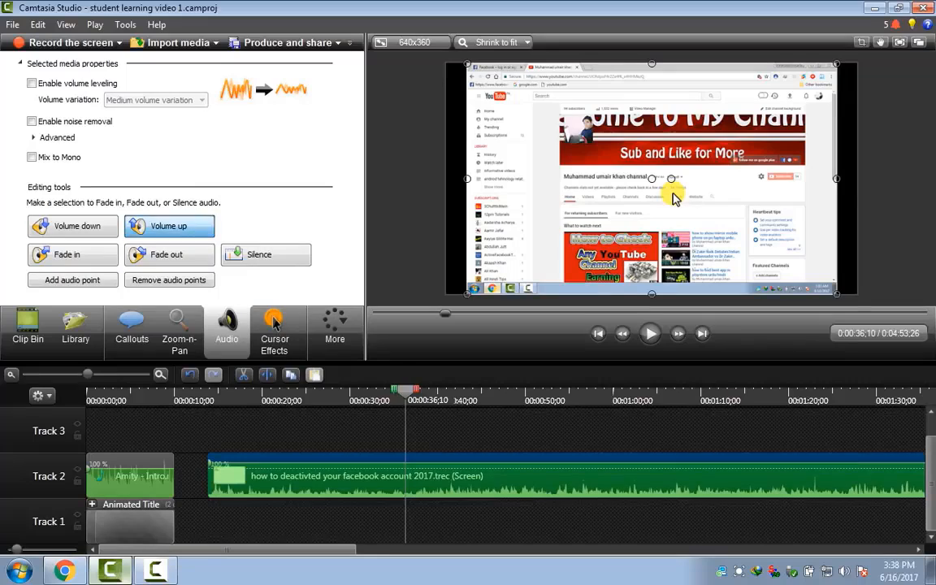
{"action": "left_click", "coordinate": [169, 226]}
{"action": "left_click", "coordinate": [169, 226]}
{"action": "left_click", "coordinate": [169, 226]}
{"action": "left_click", "coordinate": [169, 226]}
{"action": "left_click", "coordinate": [169, 226]}
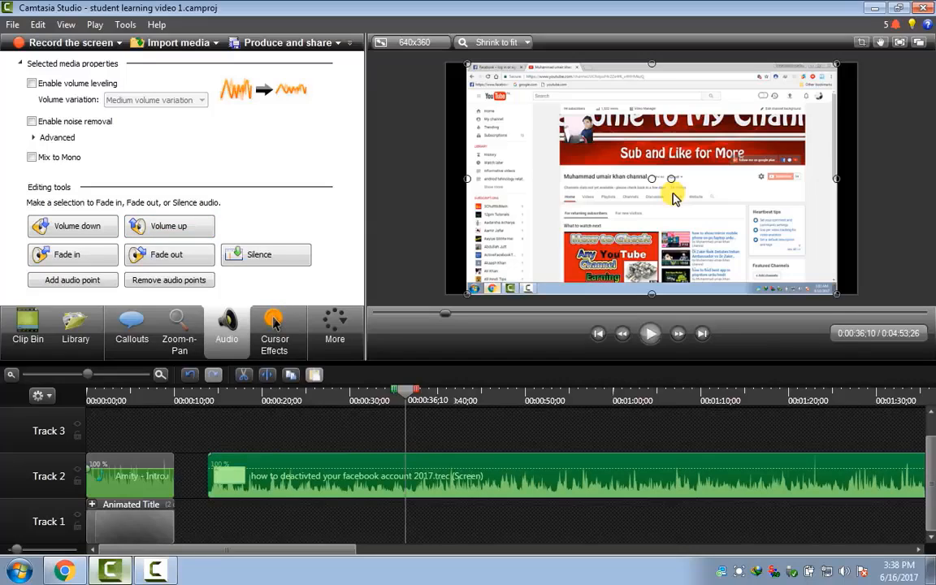
{"action": "left_click", "coordinate": [650, 333]}
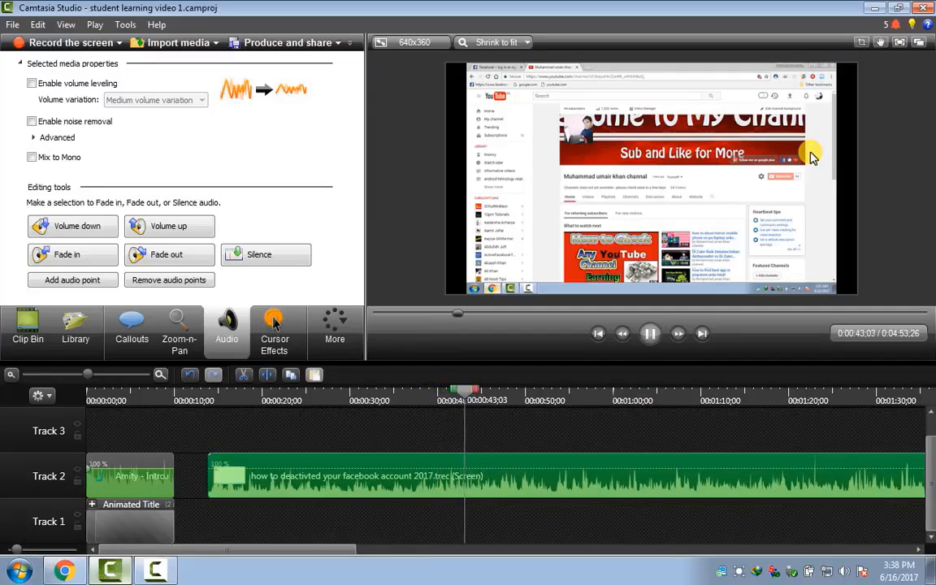
{"action": "key", "text": "space"}
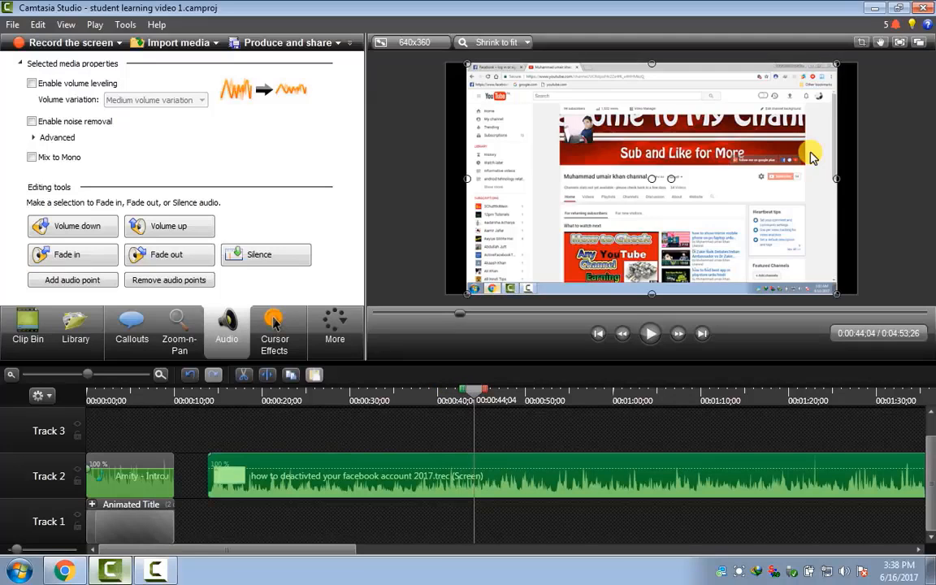
Split the recording on Track 2 at 0:00:40;11 and select the piece before the split.
{"action": "key", "text": "Left"}
{"action": "key", "text": "Left"}
{"action": "key", "text": "Left"}
{"action": "key", "text": "Left"}
{"action": "key", "text": "Left"}
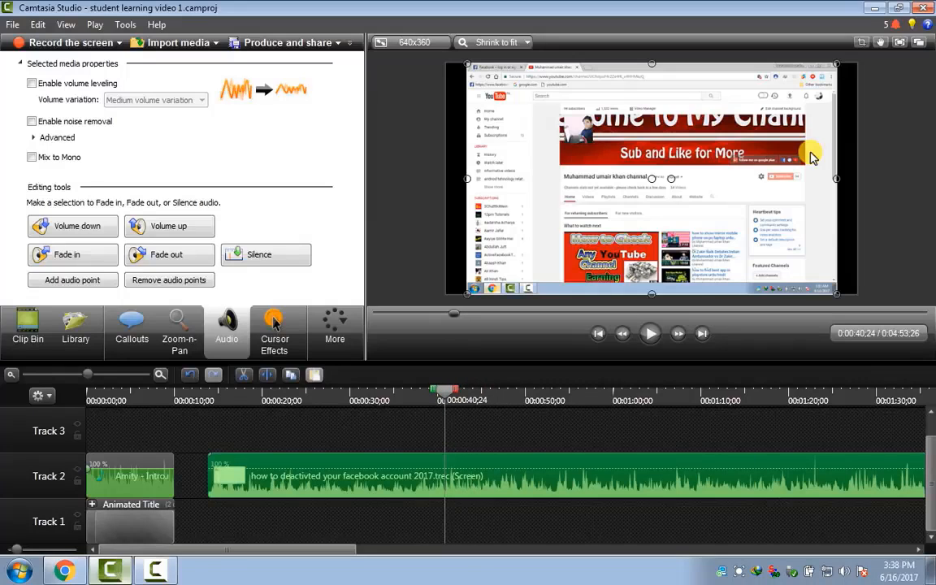
{"action": "key", "text": "Left"}
{"action": "key", "text": "Left"}
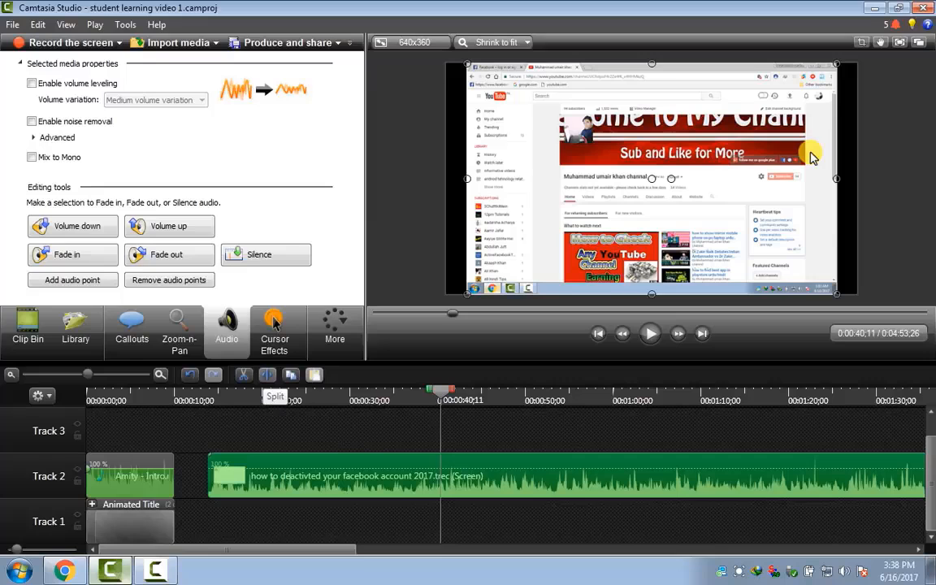
{"action": "left_click", "coordinate": [266, 374]}
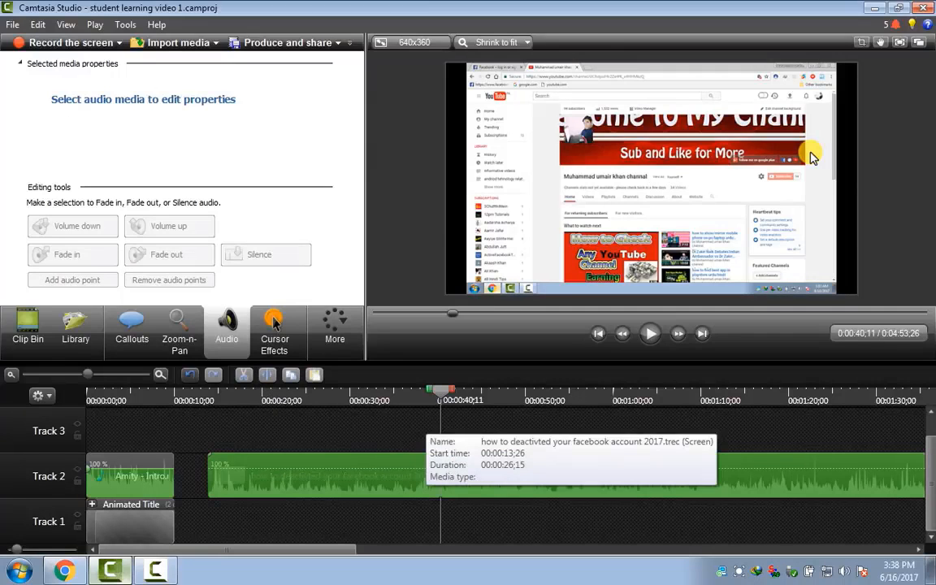
{"action": "mouse_move", "coordinate": [422, 477]}
{"action": "left_mouse_down"}
{"action": "mouse_move", "coordinate": [397, 478]}
{"action": "mouse_move", "coordinate": [422, 478]}
{"action": "left_mouse_up"}
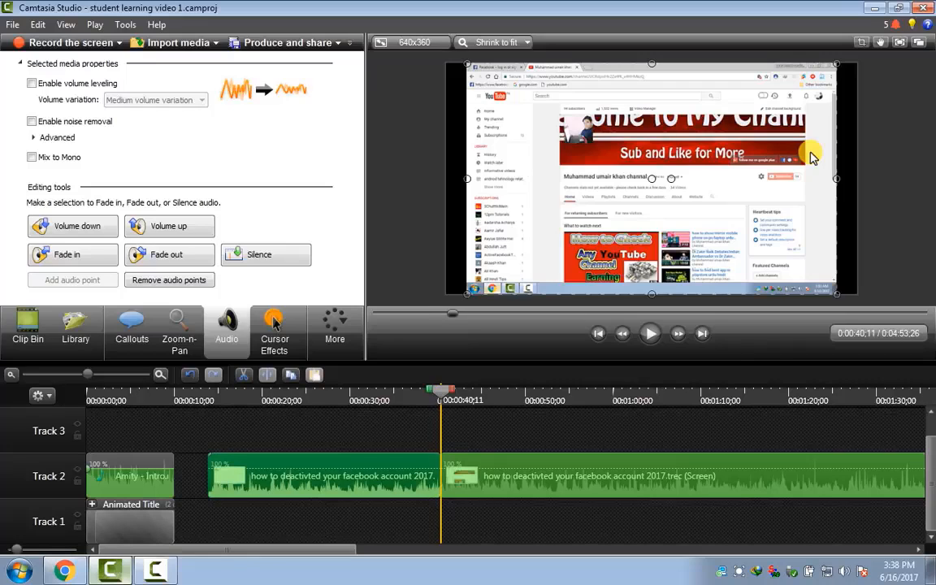
Try deleting the whole recording piece after the 0:00:40;11 split, and undo the deletion.
{"action": "left_click_drag", "start_coordinate": [441, 390], "coordinate": [466, 390]}
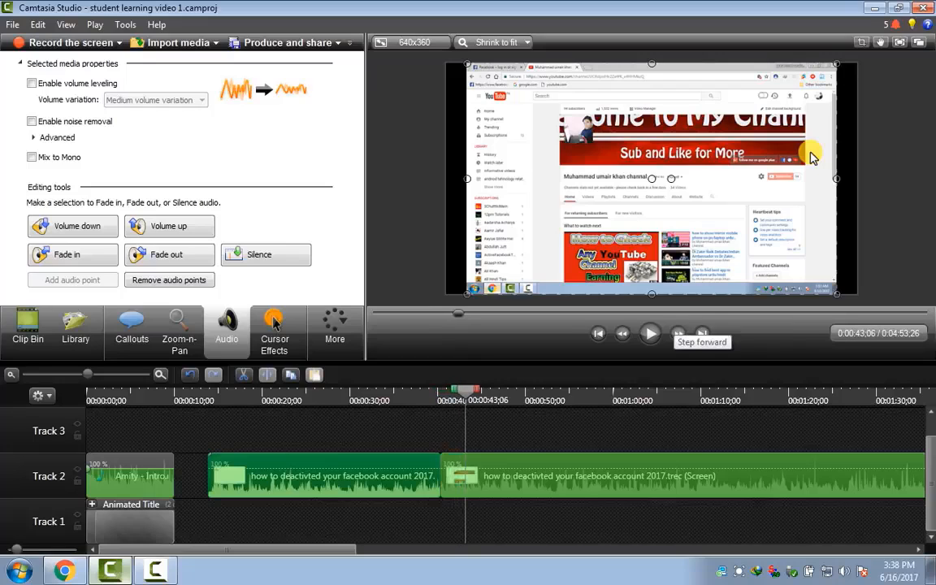
{"action": "left_click_drag", "start_coordinate": [466, 391], "coordinate": [581, 390]}
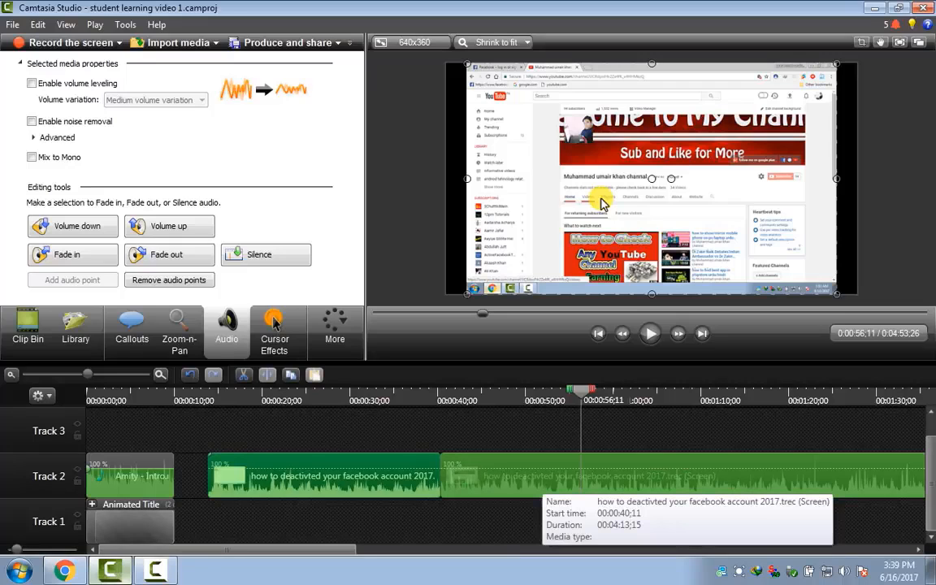
{"action": "left_click", "coordinate": [527, 478]}
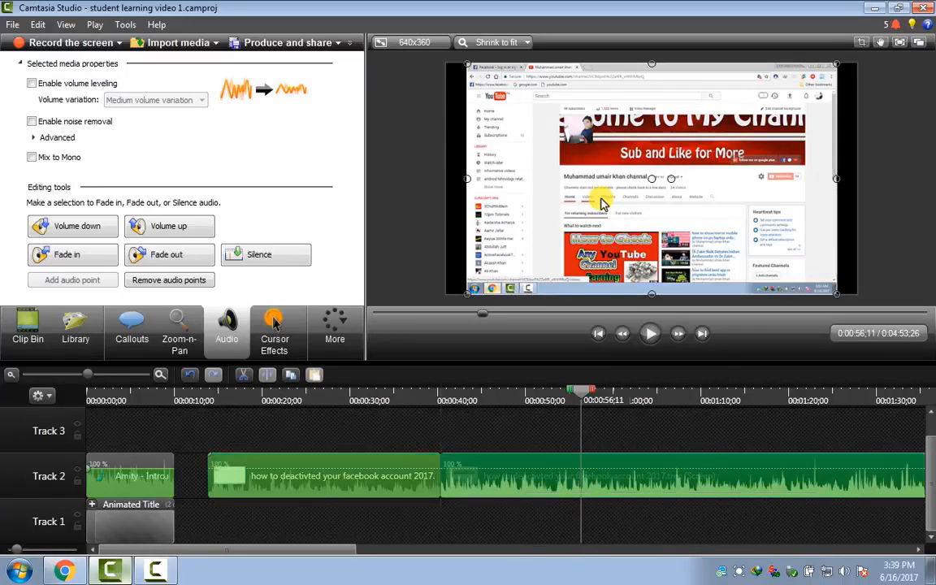
{"action": "right_click", "coordinate": [525, 477]}
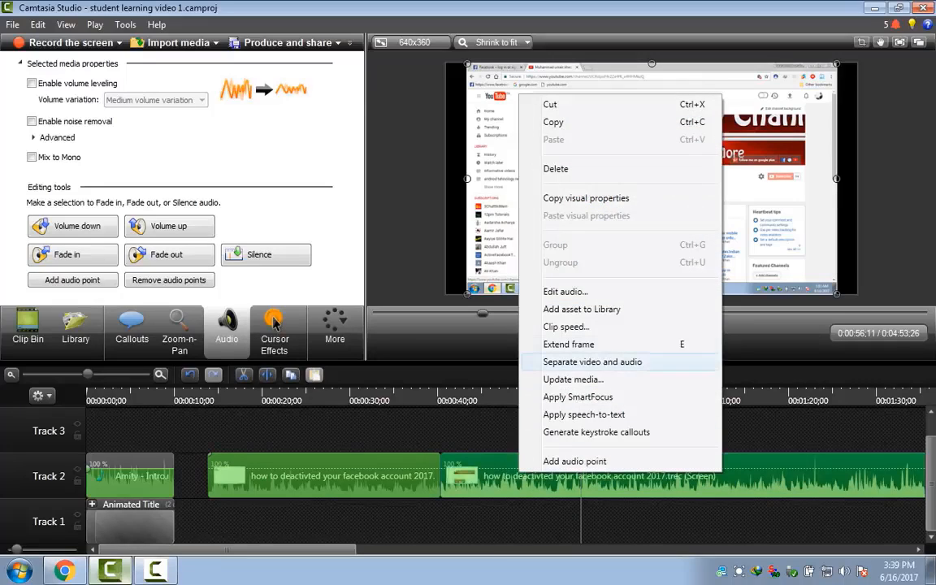
{"action": "key", "text": "Up"}
{"action": "key", "text": "Return"}
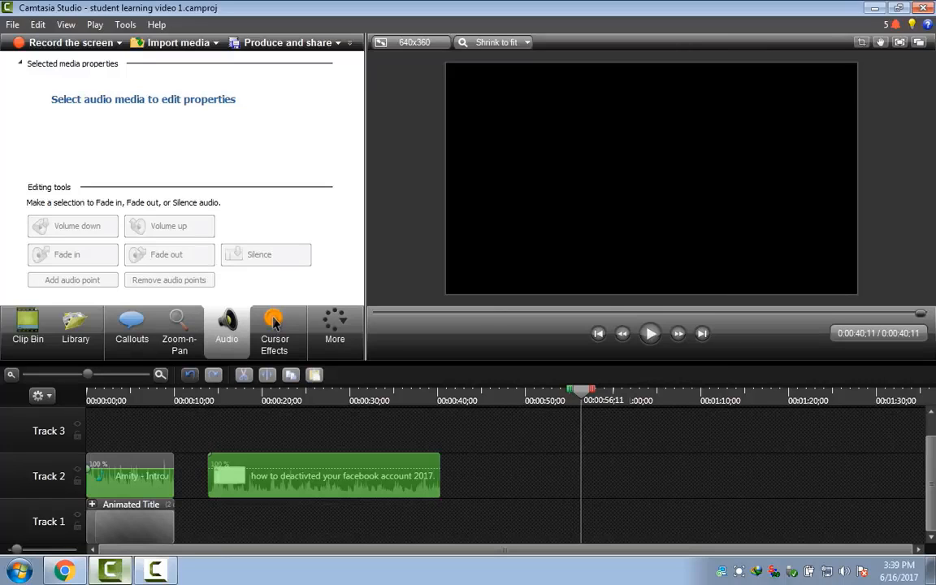
{"action": "key", "text": "ctrl+z"}
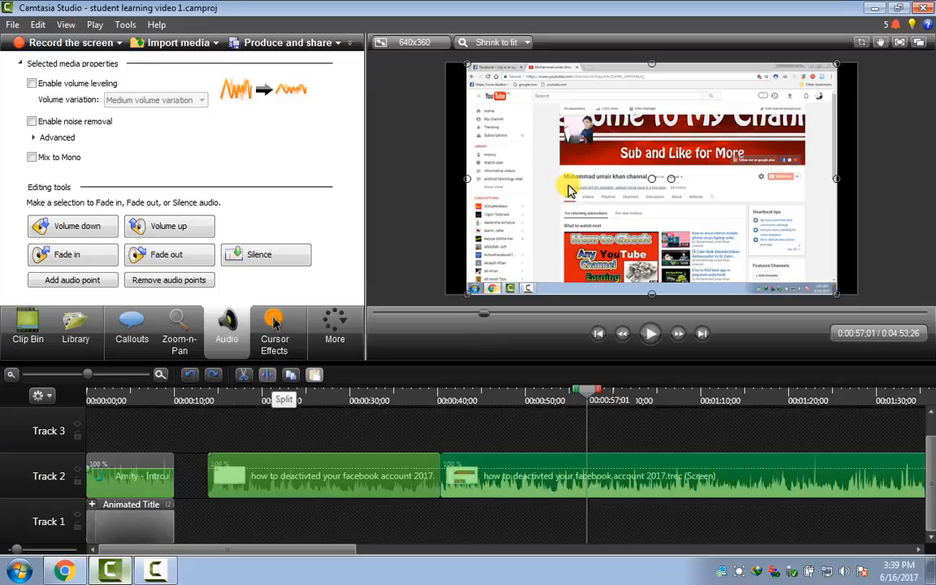
Split the recording again at 0:00:57;01 and cut out the middle piece between the two splits.
{"action": "left_click", "coordinate": [266, 375]}
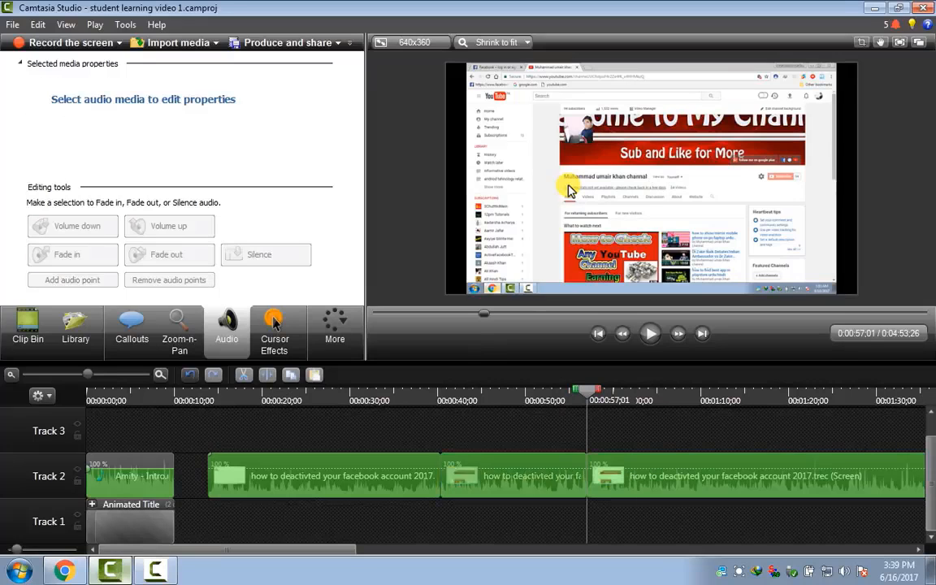
{"action": "key", "text": "space"}
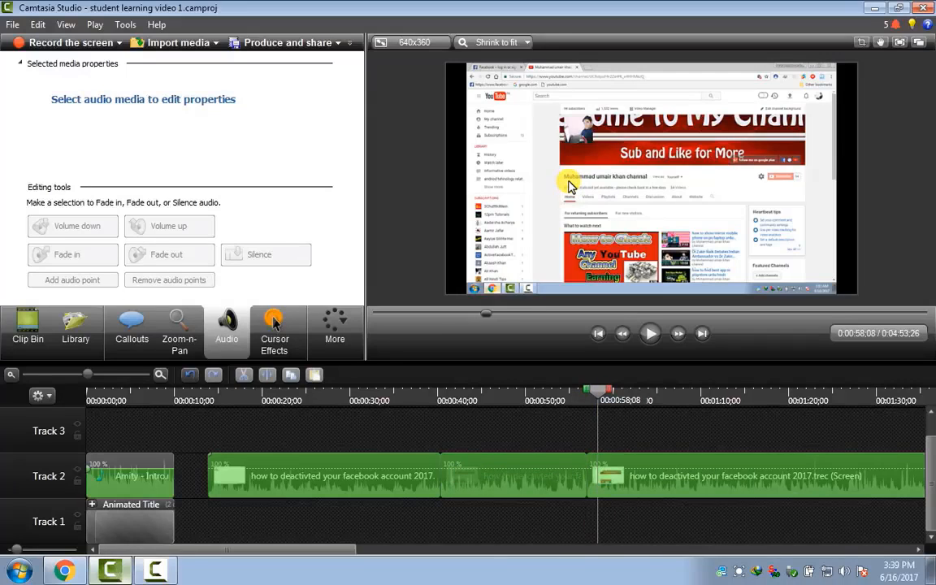
{"action": "left_click", "coordinate": [500, 479]}
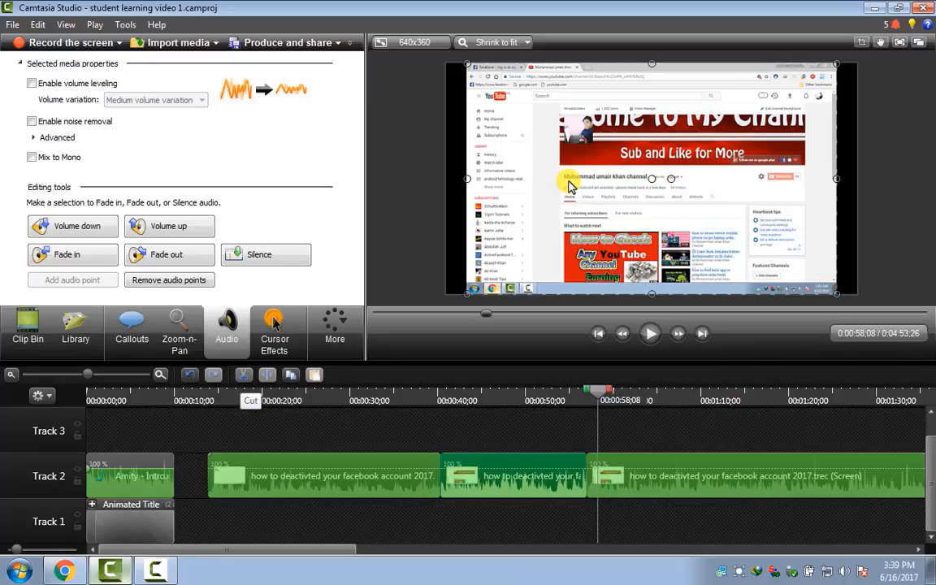
{"action": "left_click", "coordinate": [243, 375]}
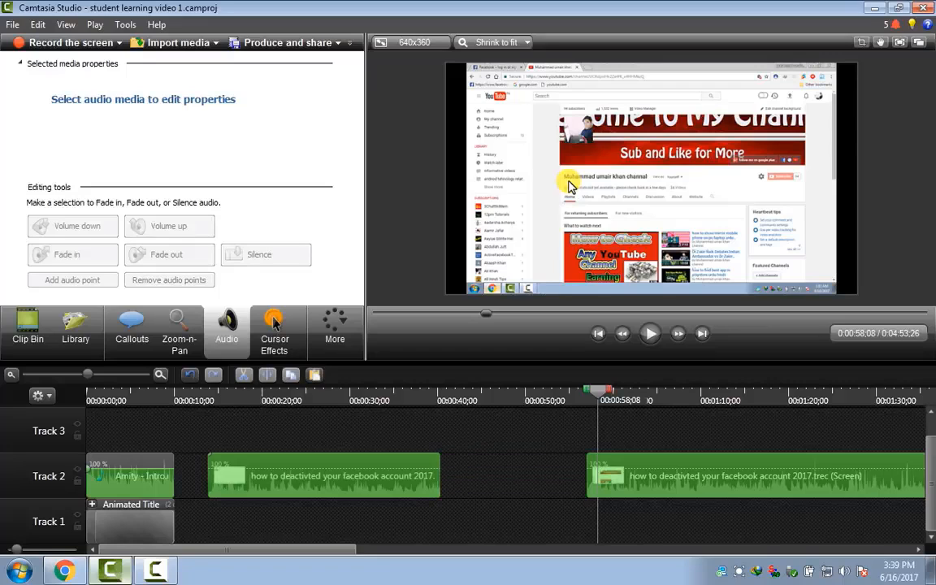
Close the gap on Track 2 by moving the later recording piece against the first, and return the playhead to 0:00:38;06.
{"action": "left_click_drag", "start_coordinate": [633, 467], "coordinate": [483, 467]}
{"action": "left_click_drag", "start_coordinate": [602, 391], "coordinate": [422, 390]}
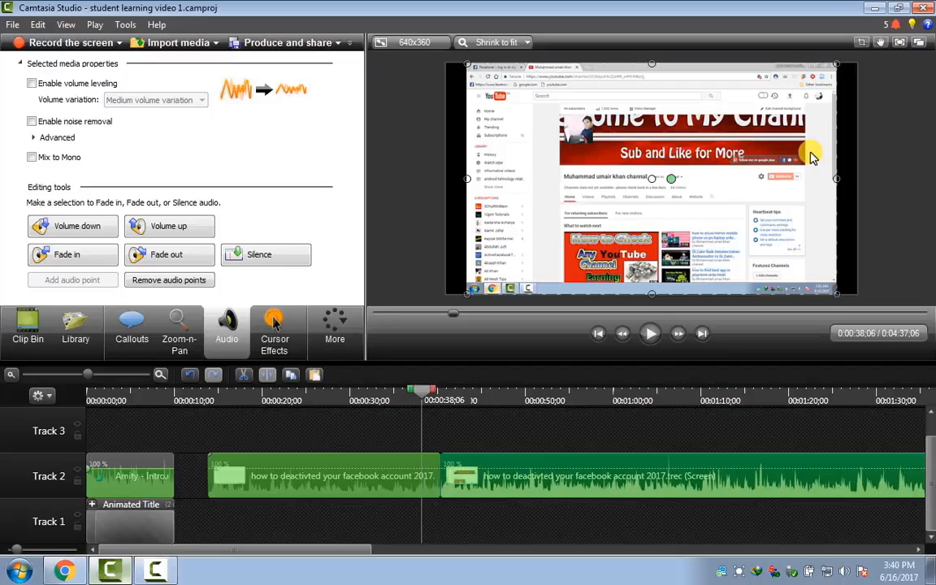
Rotate the later recording piece on the canvas and play a brief moment from 0:00:38;06.
{"action": "left_click_drag", "start_coordinate": [671, 179], "coordinate": [632, 179]}
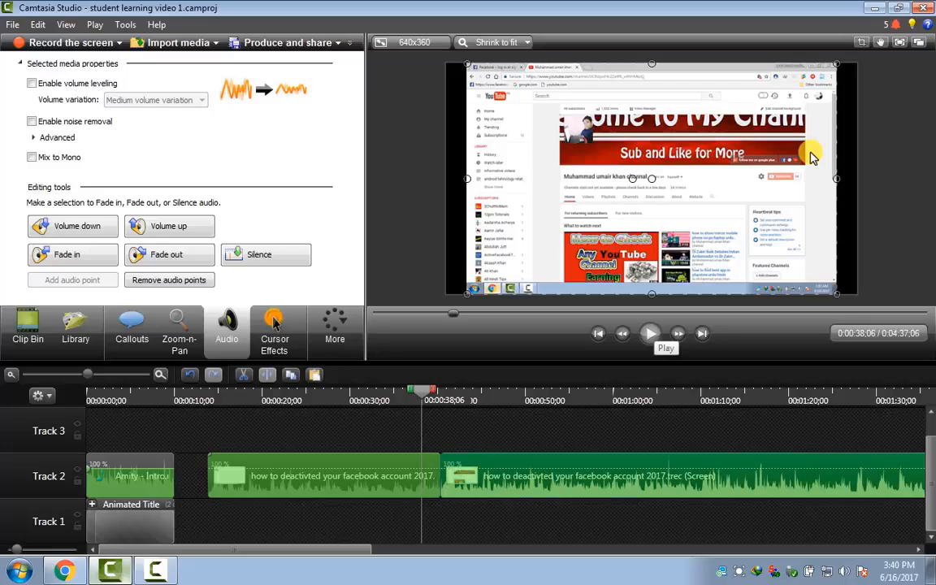
{"action": "left_click", "coordinate": [651, 333]}
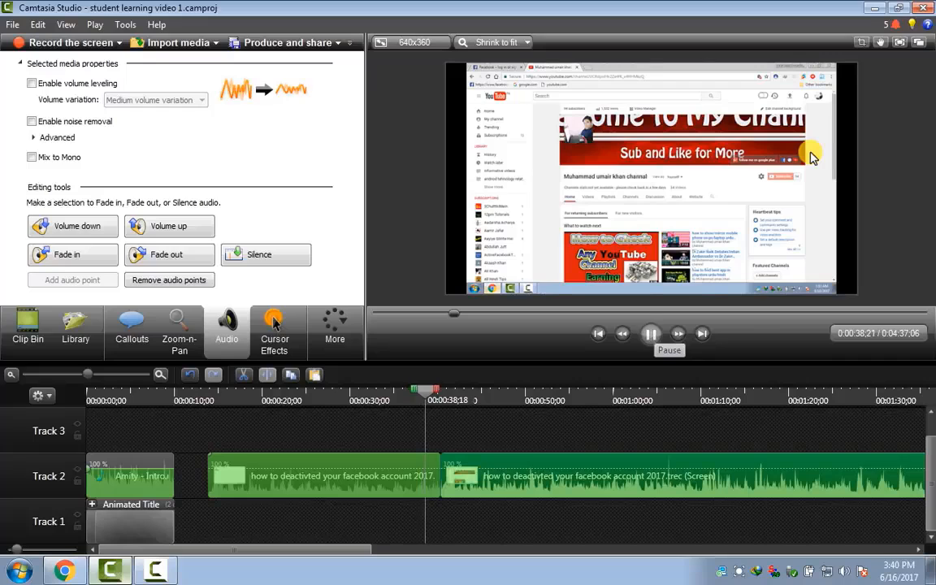
{"action": "left_click", "coordinate": [651, 333]}
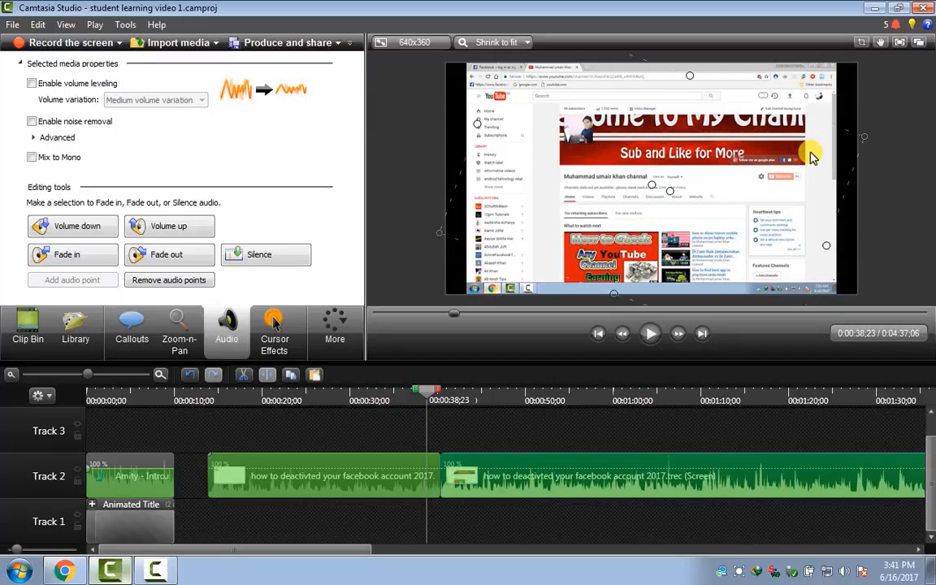
{"action": "key", "text": "Escape"}
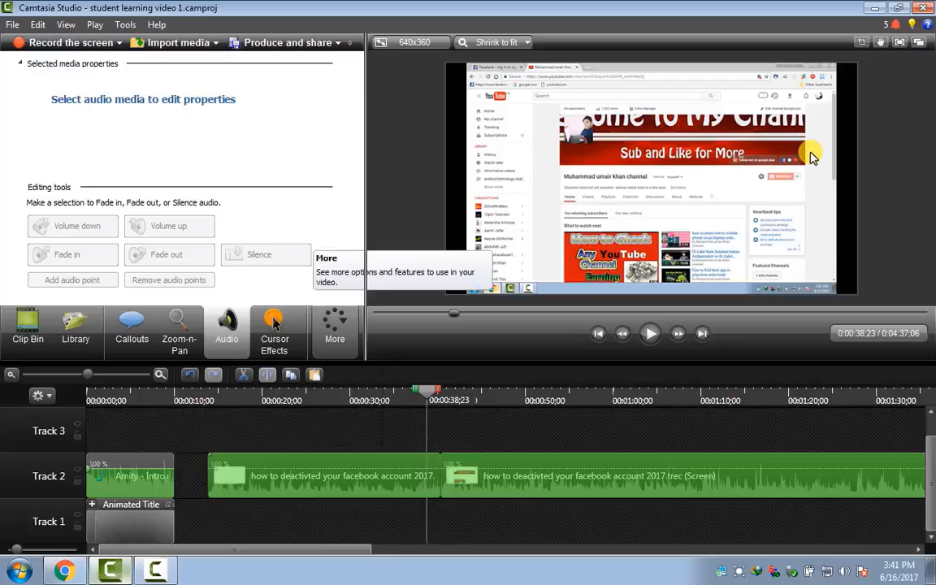
Look through the additional editing features and show the available transitions.
{"action": "left_click", "coordinate": [274, 323]}
{"action": "key", "text": "Up"}
{"action": "key", "text": "Up"}
{"action": "key", "text": "Up"}
{"action": "key", "text": "Up"}
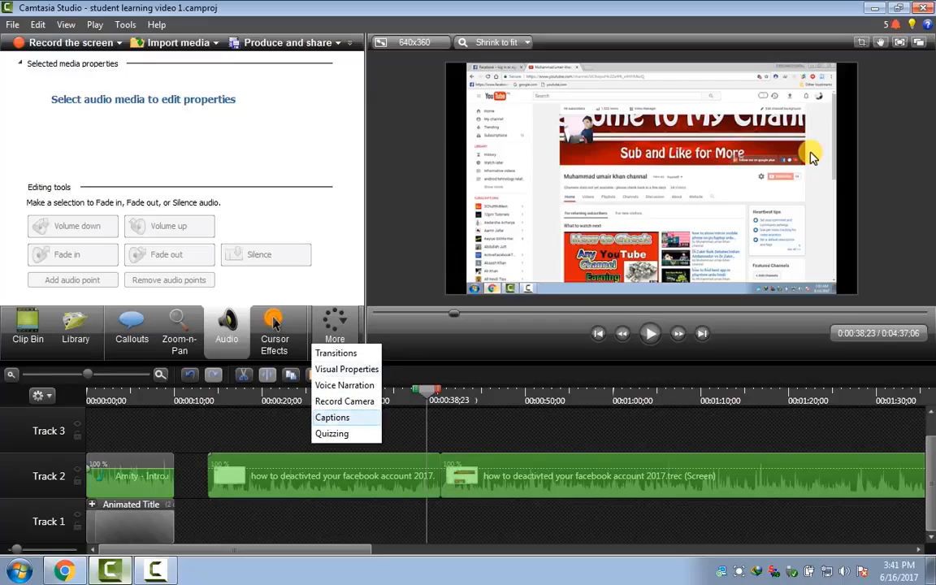
{"action": "key", "text": "Down"}
{"action": "key", "text": "Up"}
{"action": "key", "text": "Up"}
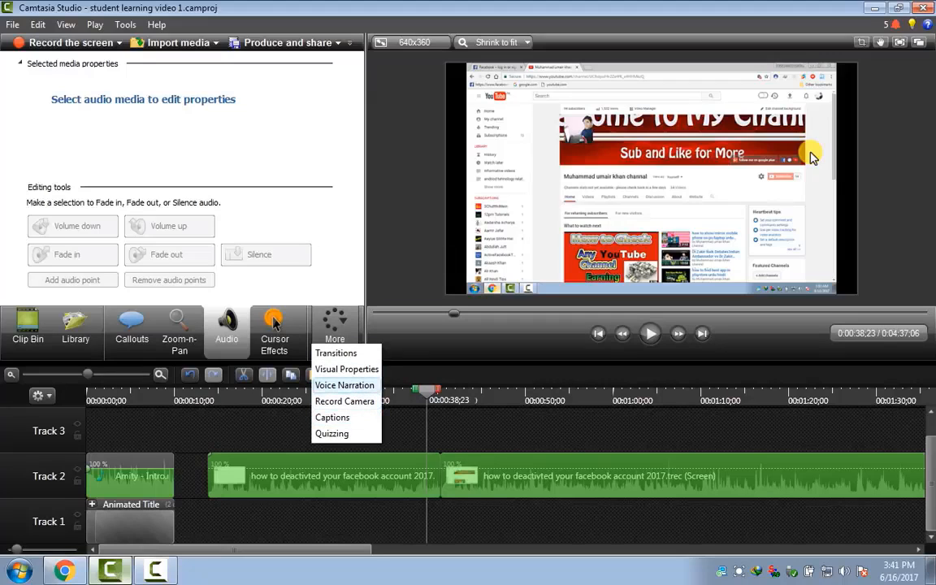
{"action": "key", "text": "Up"}
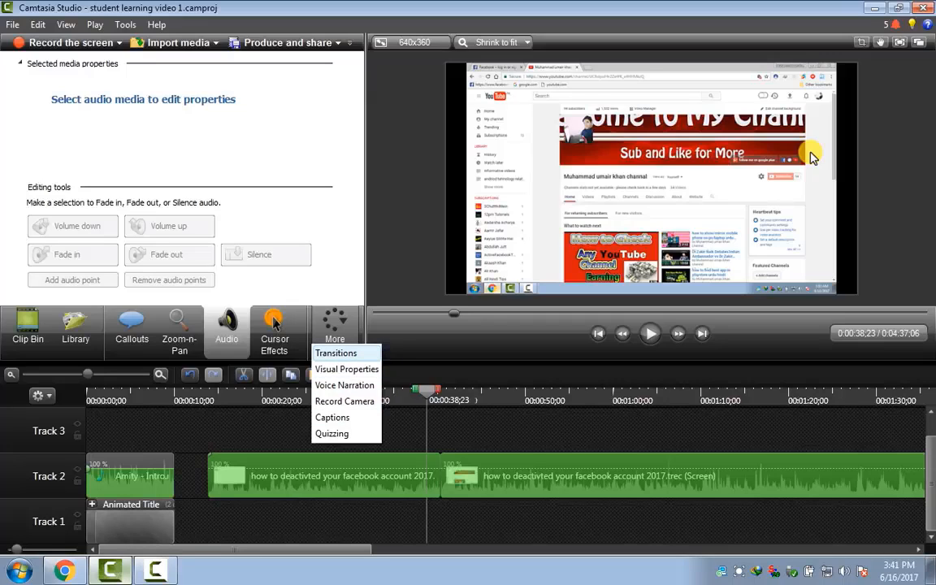
{"action": "key", "text": "Return"}
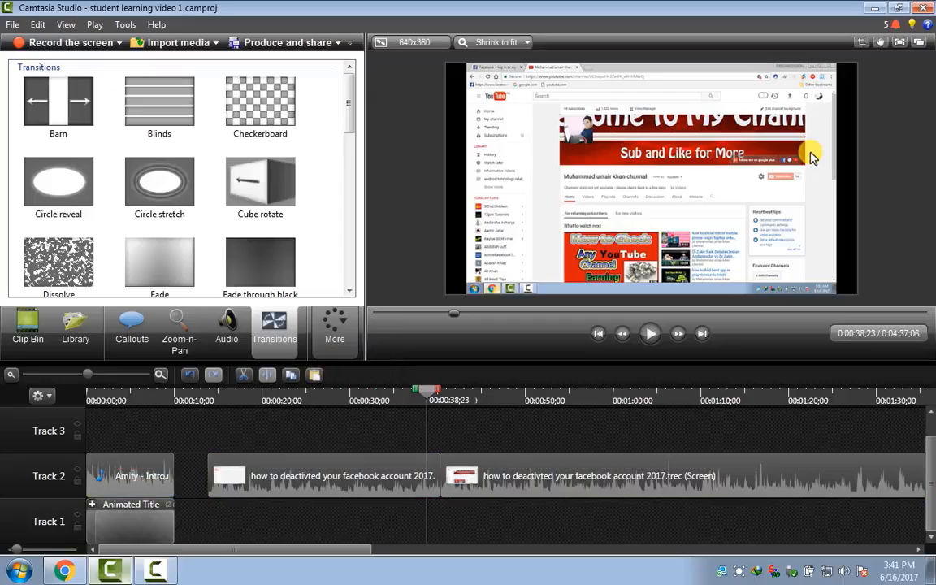
Show the Visual Properties of the later recording piece and review the remaining additional features.
{"action": "left_click", "coordinate": [335, 325]}
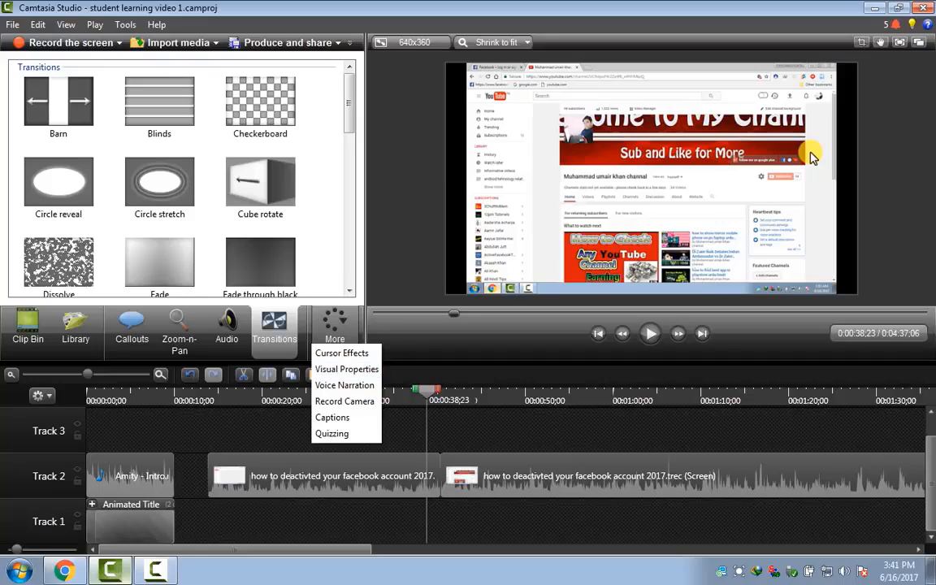
{"action": "key", "text": "Escape"}
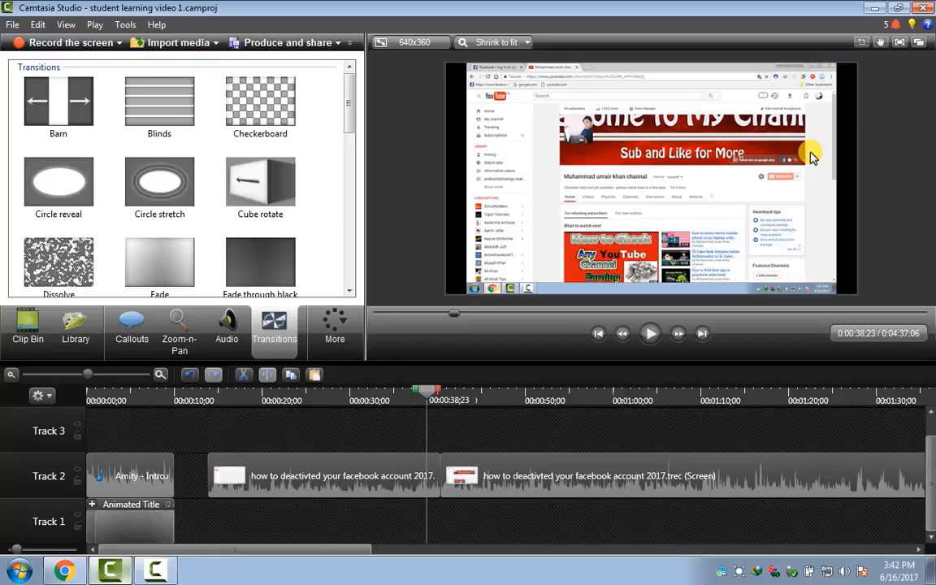
{"action": "left_click", "coordinate": [335, 326]}
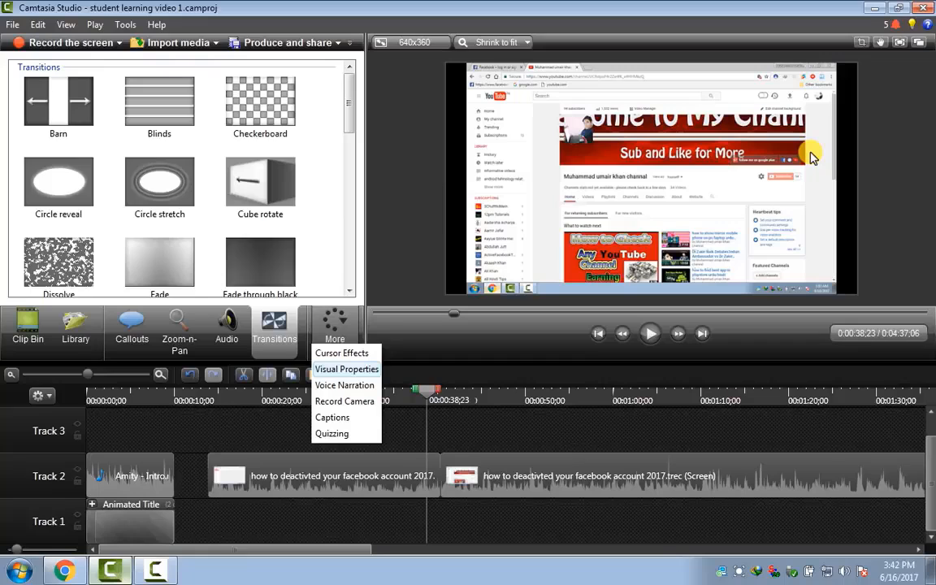
{"action": "left_click", "coordinate": [346, 369]}
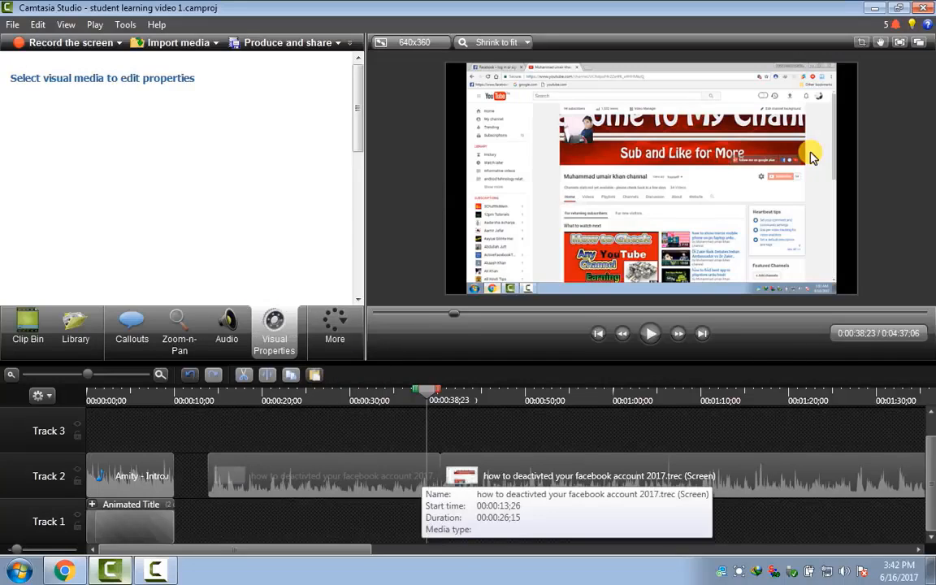
{"action": "left_click", "coordinate": [454, 476]}
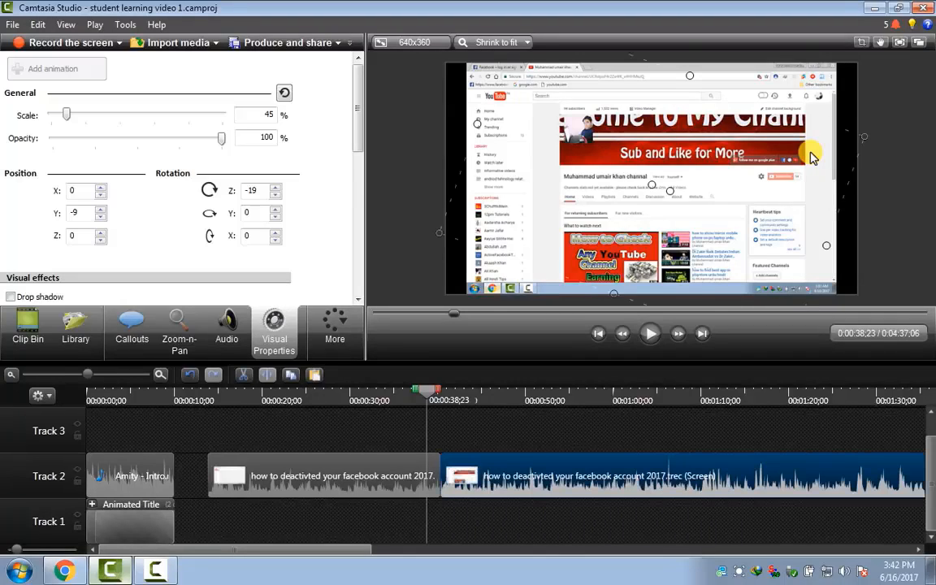
{"action": "left_click", "coordinate": [335, 325]}
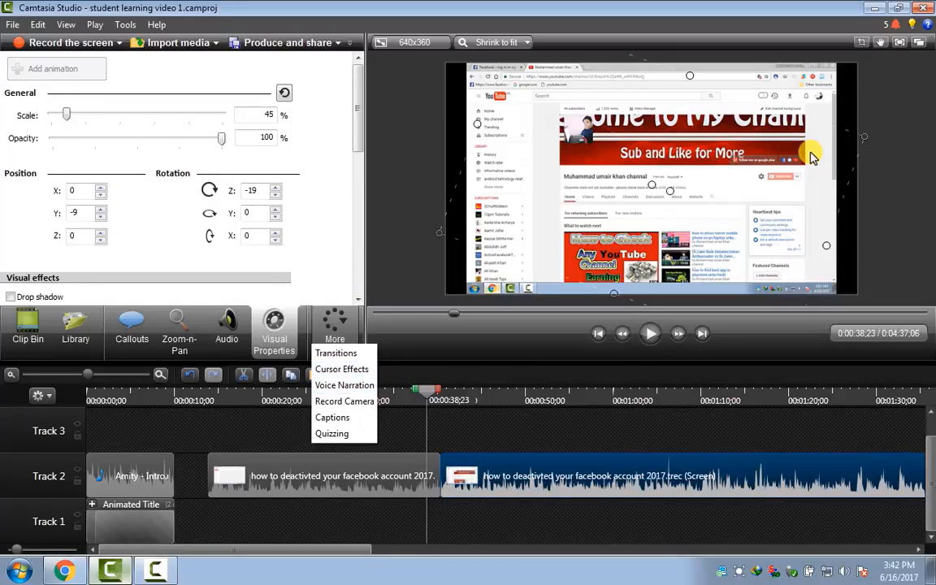
{"action": "key", "text": "Escape"}
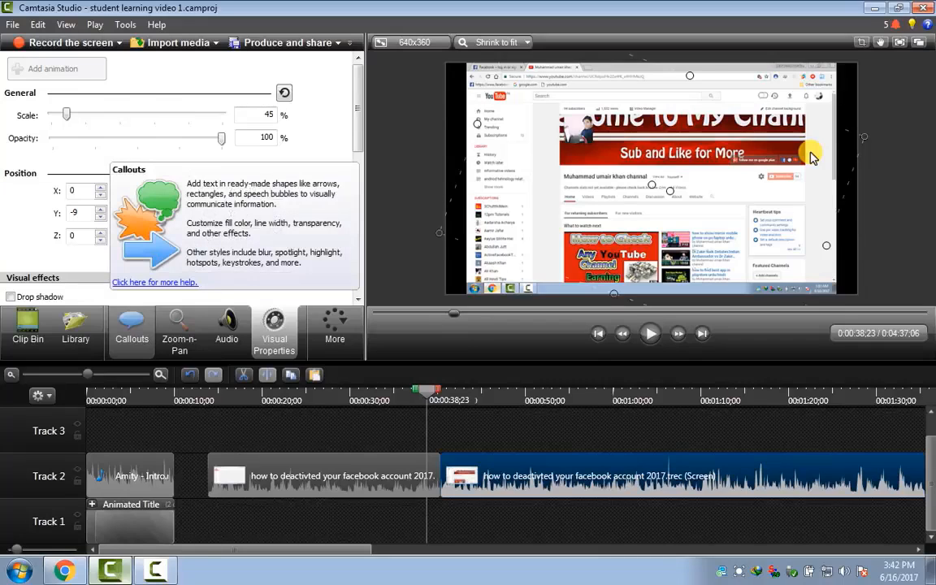
Add a transparent hotspot callout at 0:00:38;23 with the text "subscribe my channal".
{"action": "left_click", "coordinate": [132, 329]}
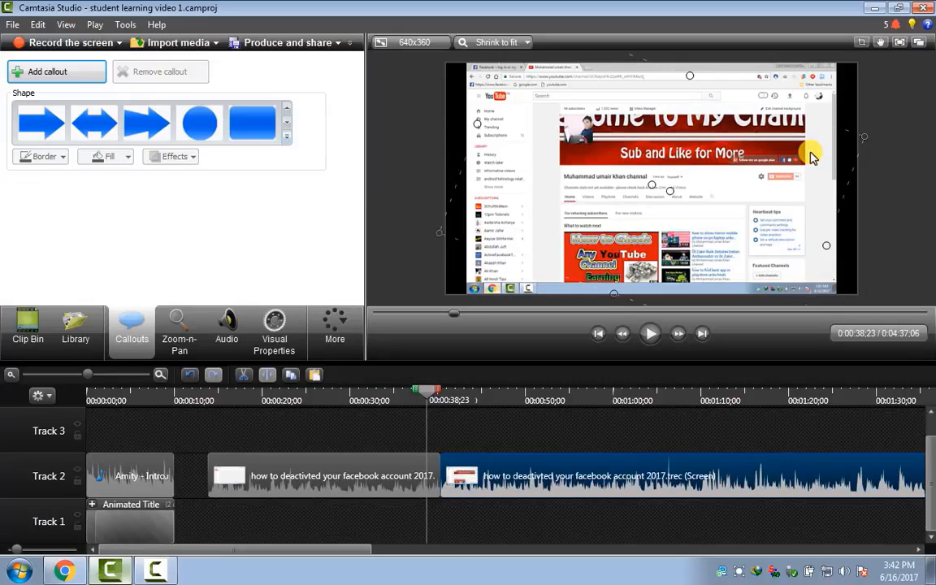
{"action": "left_click", "coordinate": [286, 136]}
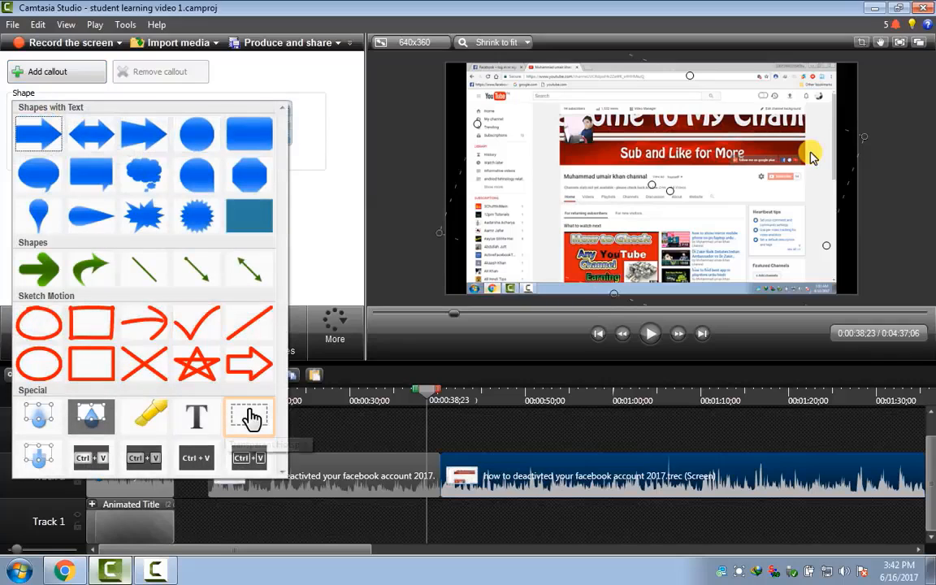
{"action": "left_click", "coordinate": [250, 417]}
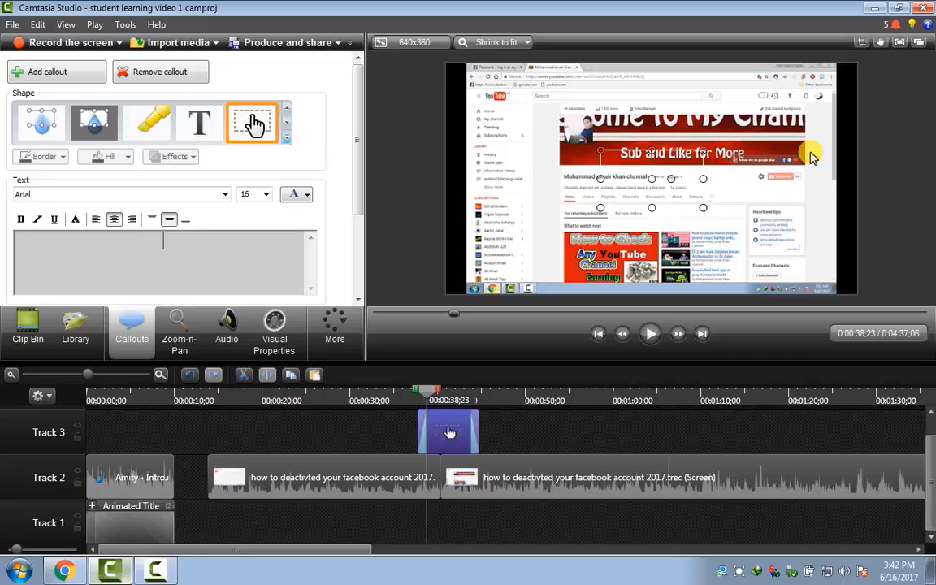
{"action": "type", "text": "subscribe my c"}
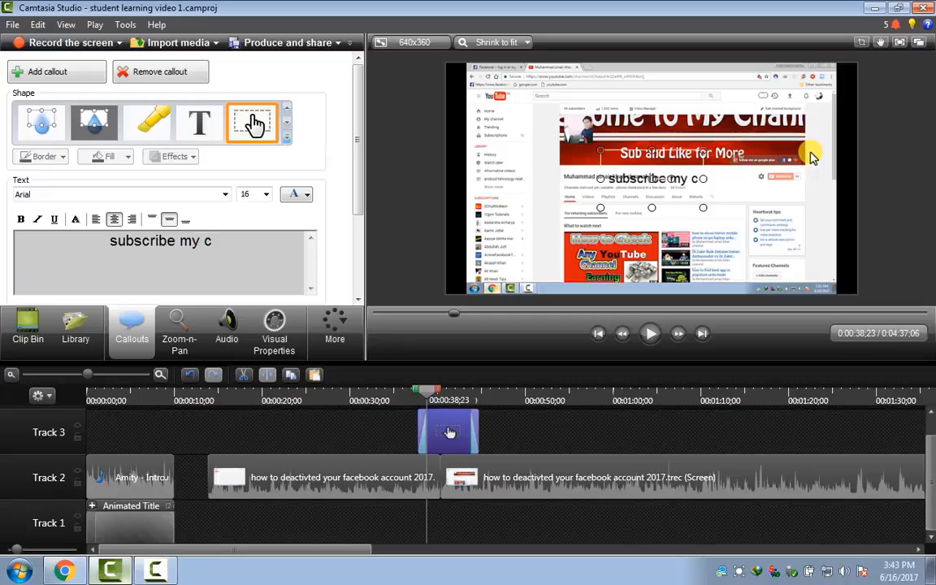
{"action": "type", "text": "hannal"}
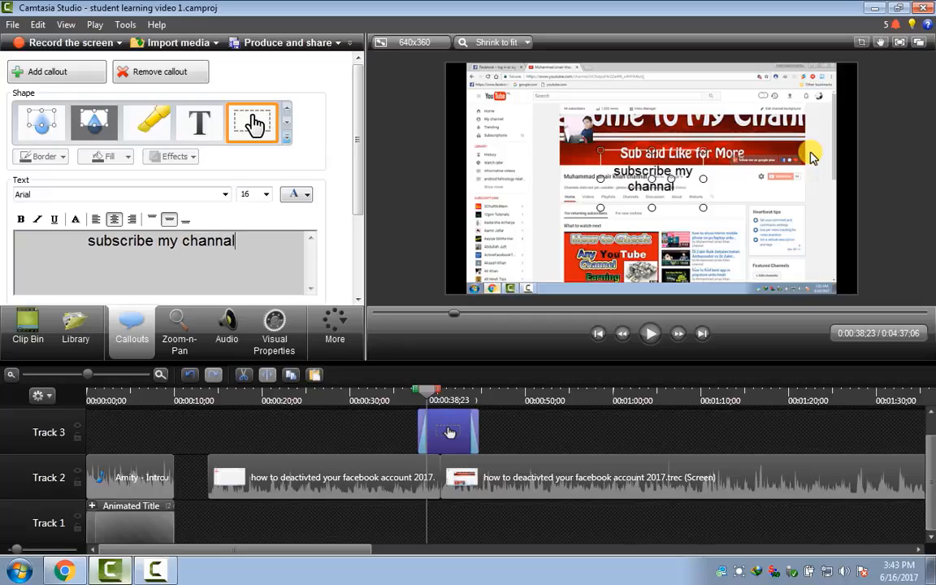
Set the font size of the whole callout text to 48.
{"action": "key", "text": "ctrl+a"}
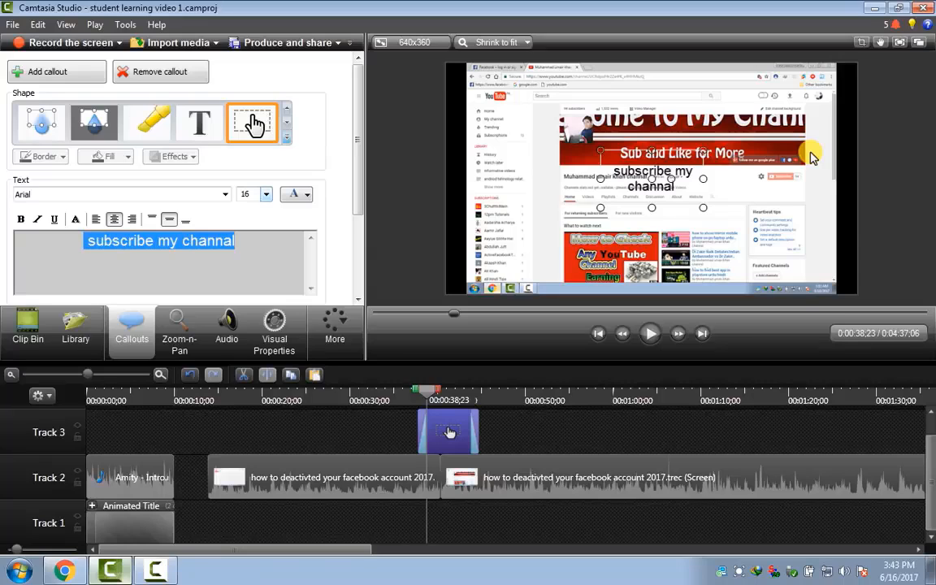
{"action": "key", "text": "End"}
{"action": "key", "text": "shift+Left"}
{"action": "key", "text": "shift+Left"}
{"action": "key", "text": "shift+Left"}
{"action": "key", "text": "shift+Left"}
{"action": "key", "text": "shift+Left"}
{"action": "key", "text": "shift+Left"}
{"action": "key", "text": "shift+Left"}
{"action": "key", "text": "shift+Left"}
{"action": "key", "text": "shift+Left"}
{"action": "key", "text": "shift+Left"}
{"action": "key", "text": "shift+Left"}
{"action": "key", "text": "shift+Left"}
{"action": "key", "text": "shift+Left"}
{"action": "key", "text": "shift+Left"}
{"action": "key", "text": "shift+Left"}
{"action": "key", "text": "shift+Left"}
{"action": "key", "text": "shift+Left"}
{"action": "key", "text": "shift+Left"}
{"action": "key", "text": "shift+Left"}
{"action": "key", "text": "shift+Left"}
{"action": "left_click", "coordinate": [266, 194]}
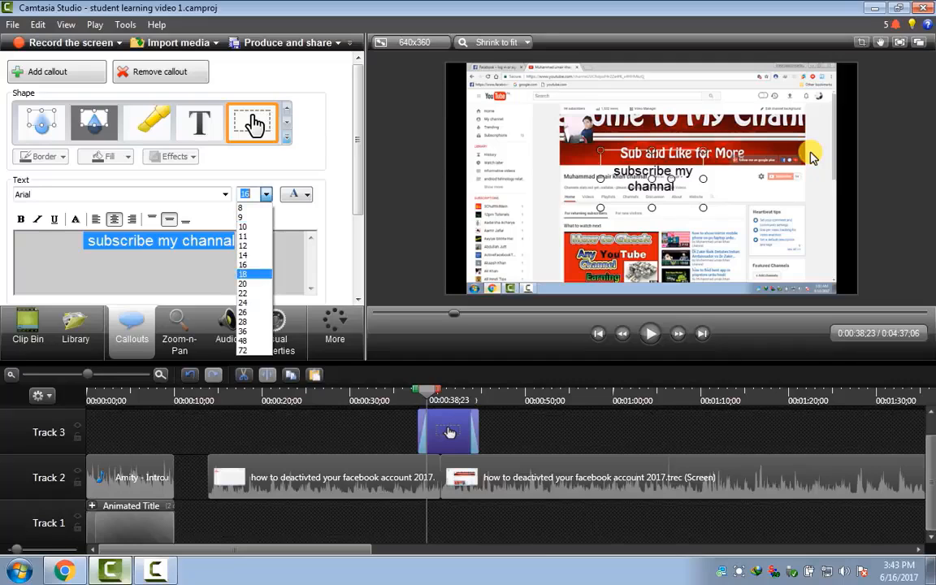
{"action": "left_click", "coordinate": [246, 340]}
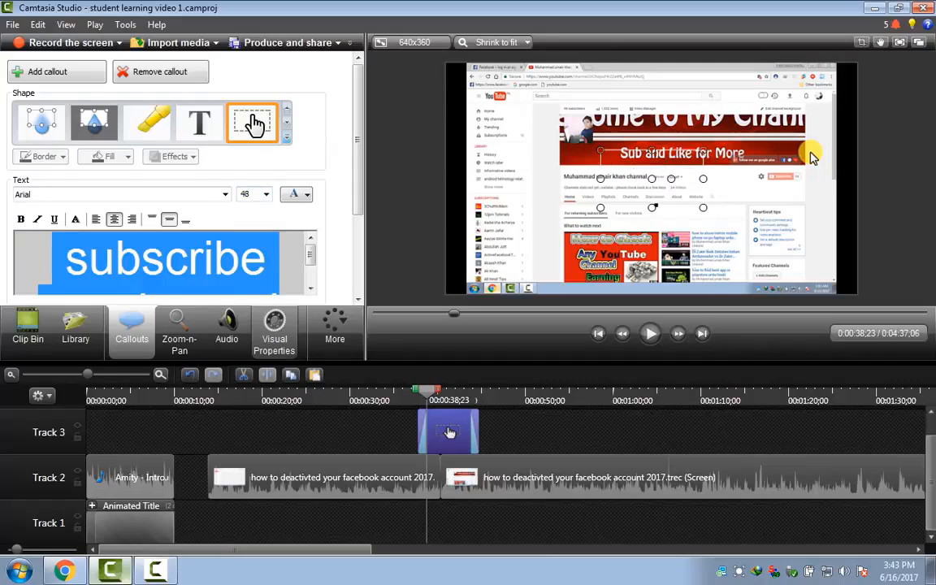
Widen the hotspot callout until its text fits on one line, and move it past the canvas's right edge.
{"action": "left_click", "coordinate": [813, 156]}
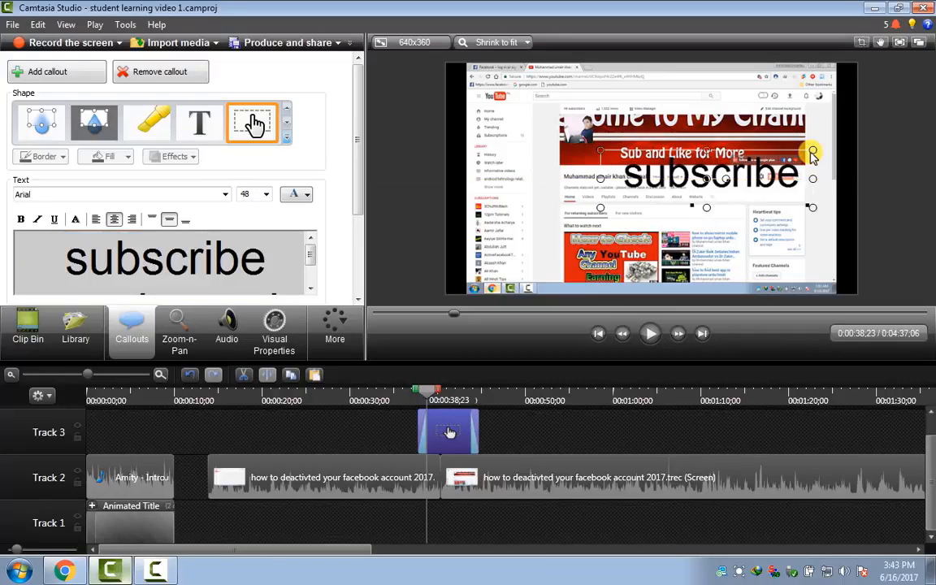
{"action": "type", "text": "my"}
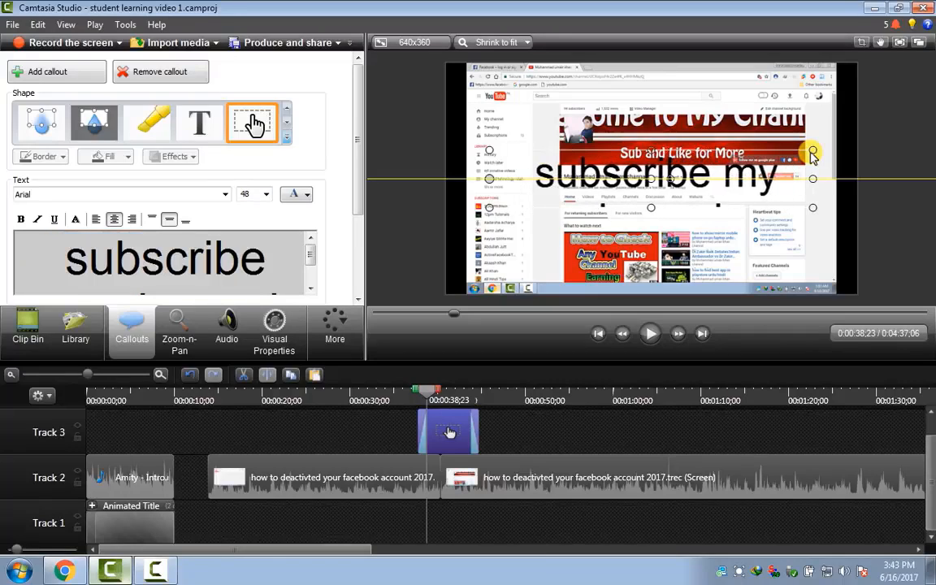
{"action": "type", "text": " channal"}
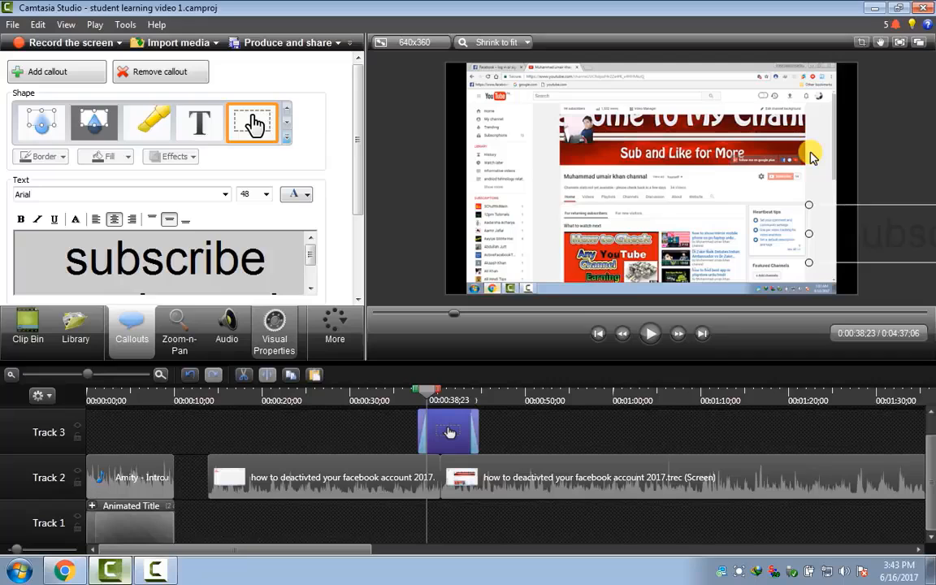
Add an animation to the hotspot callout and extend both the callout and the animation to about 0:00:57.
{"action": "key", "text": "v"}
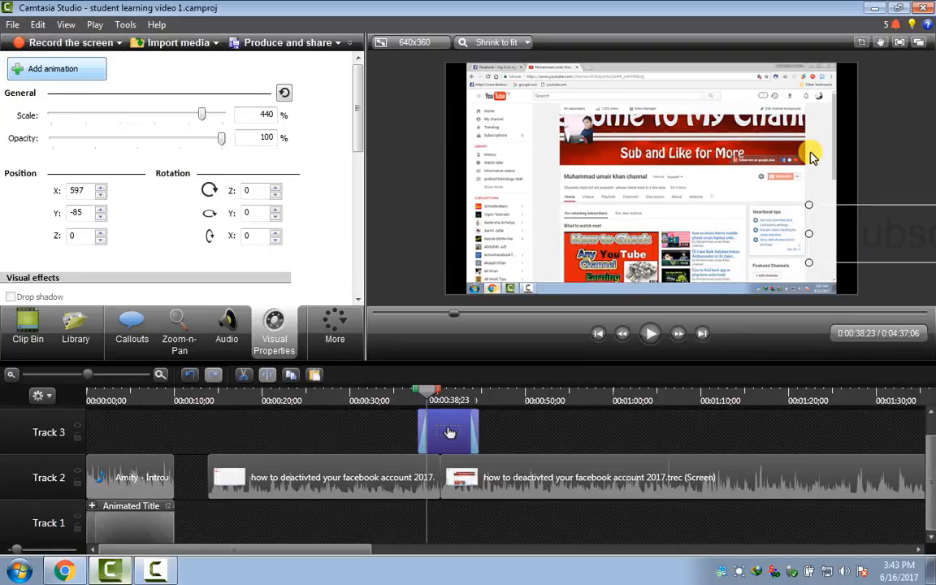
{"action": "key", "text": "shift+a"}
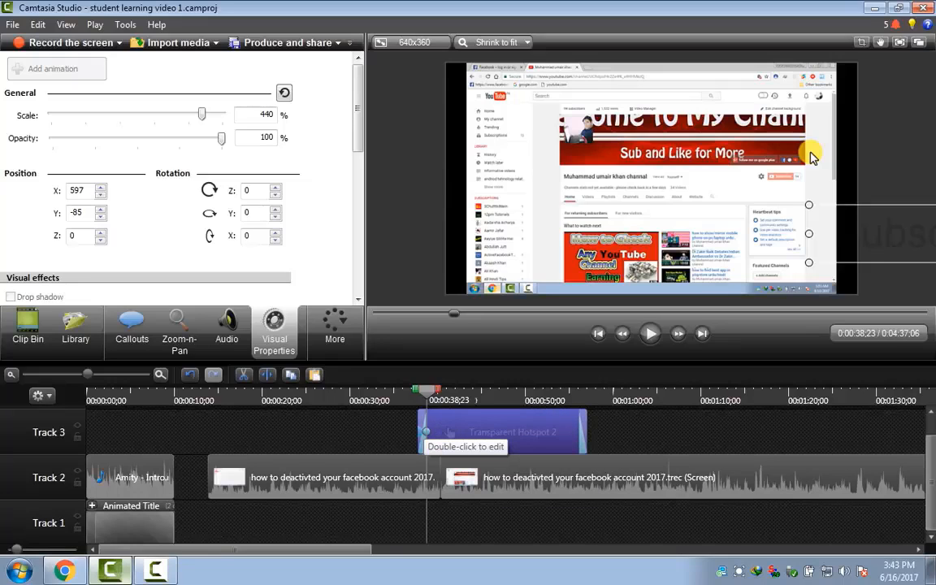
{"action": "left_click_drag", "start_coordinate": [426, 432], "coordinate": [586, 427]}
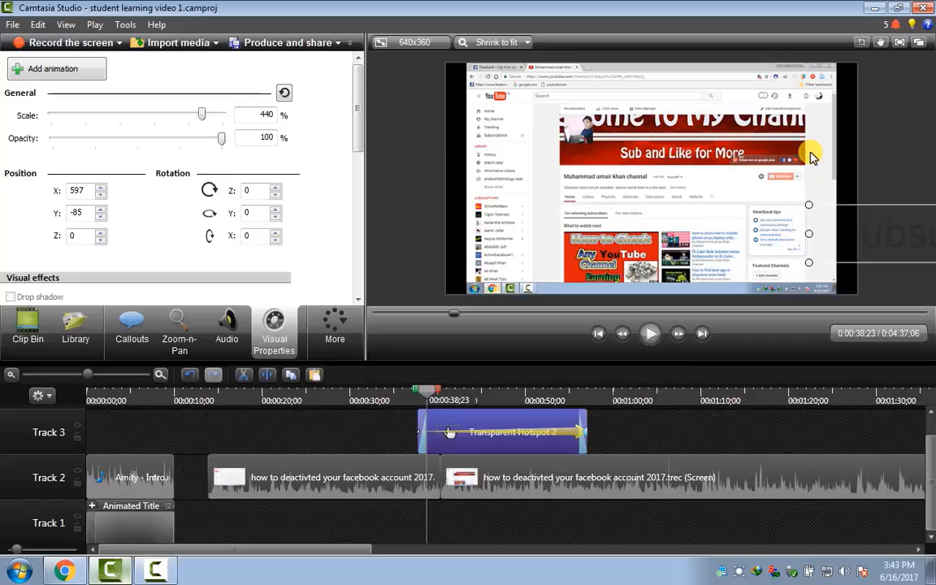
Preview the callout animation from the callout's start to 0:00:55;26.
{"action": "left_click_drag", "start_coordinate": [427, 391], "coordinate": [419, 391]}
{"action": "left_click", "coordinate": [650, 333]}
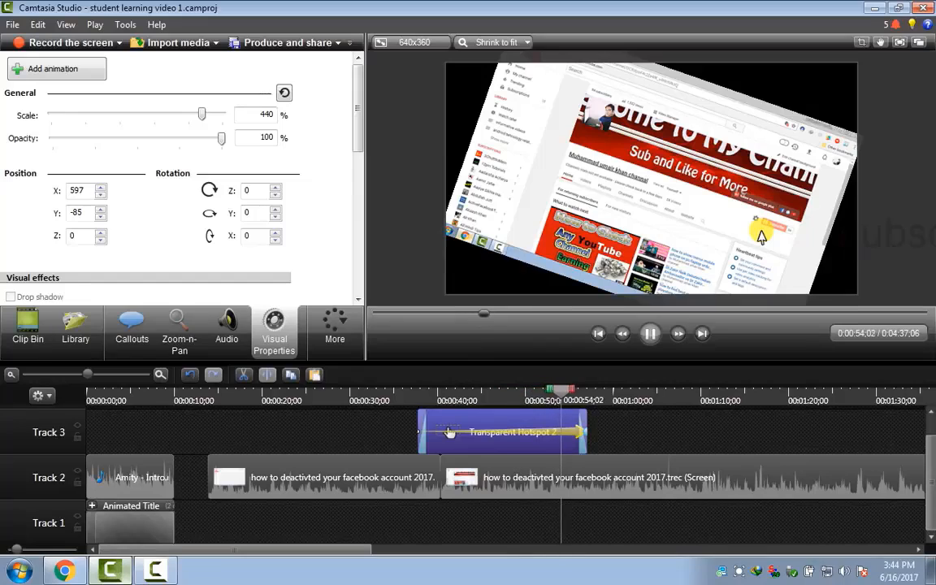
{"action": "key", "text": "space"}
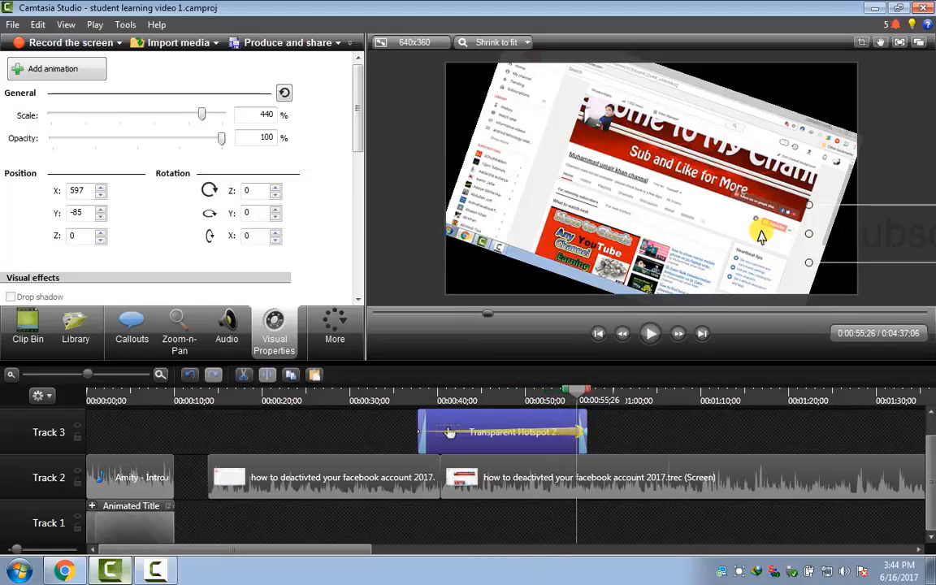
Straighten the later recording piece to a Z rotation of 0 and place it at X -10, Y -3.
{"action": "left_click_drag", "start_coordinate": [758, 230], "coordinate": [755, 258]}
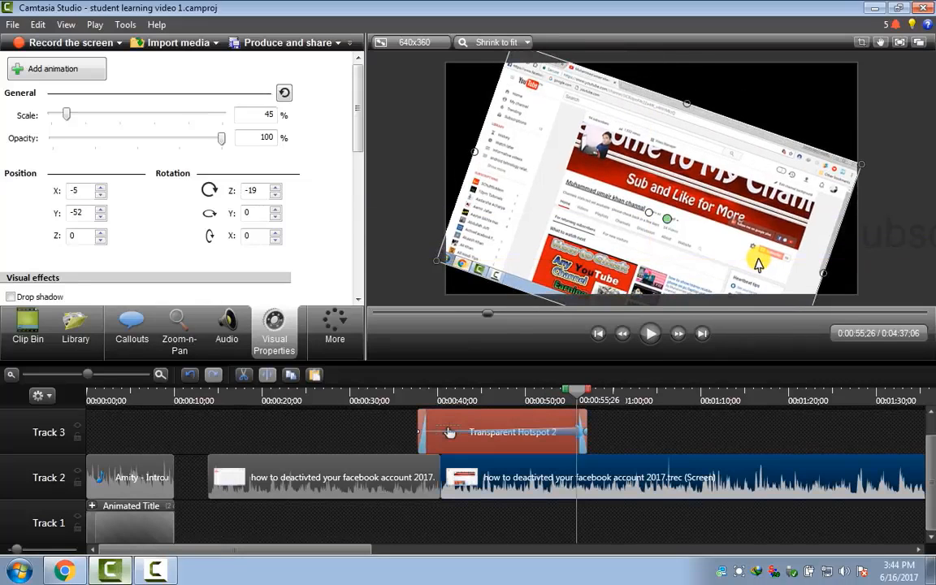
{"action": "left_click_drag", "start_coordinate": [668, 219], "coordinate": [668, 209]}
{"action": "mouse_move", "coordinate": [767, 203]}
{"action": "left_mouse_down"}
{"action": "mouse_move", "coordinate": [768, 220]}
{"action": "mouse_move", "coordinate": [763, 173]}
{"action": "mouse_move", "coordinate": [764, 191]}
{"action": "left_mouse_up"}
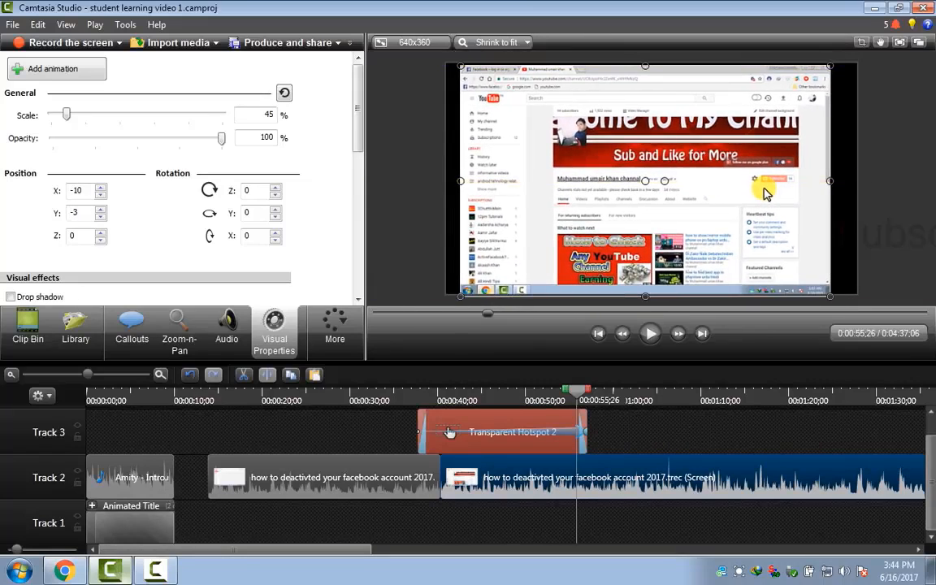
Extend the hotspot callout on Track 3 to a duration of 53;05 and stretch its animation to the callout's end.
{"action": "left_click", "coordinate": [449, 431]}
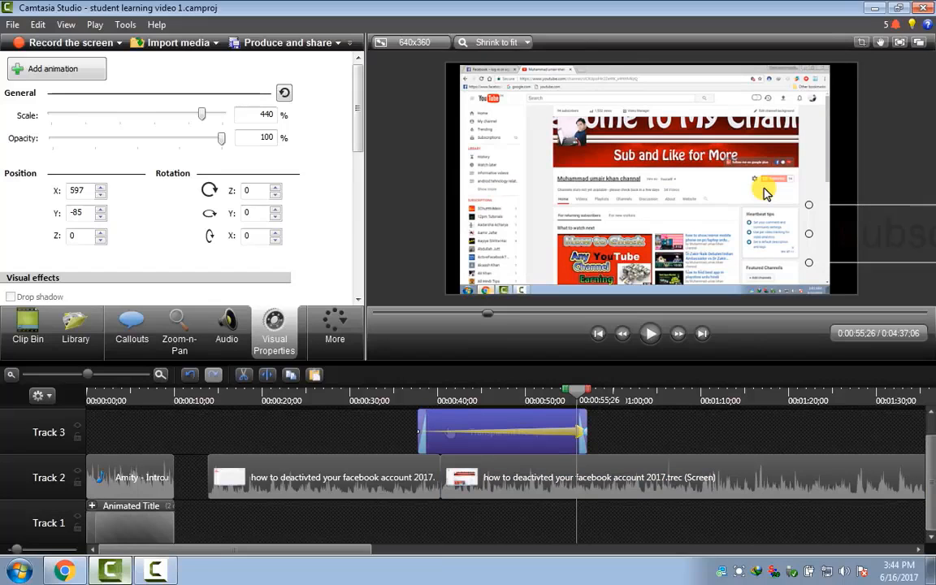
{"action": "left_click_drag", "start_coordinate": [585, 432], "coordinate": [882, 439]}
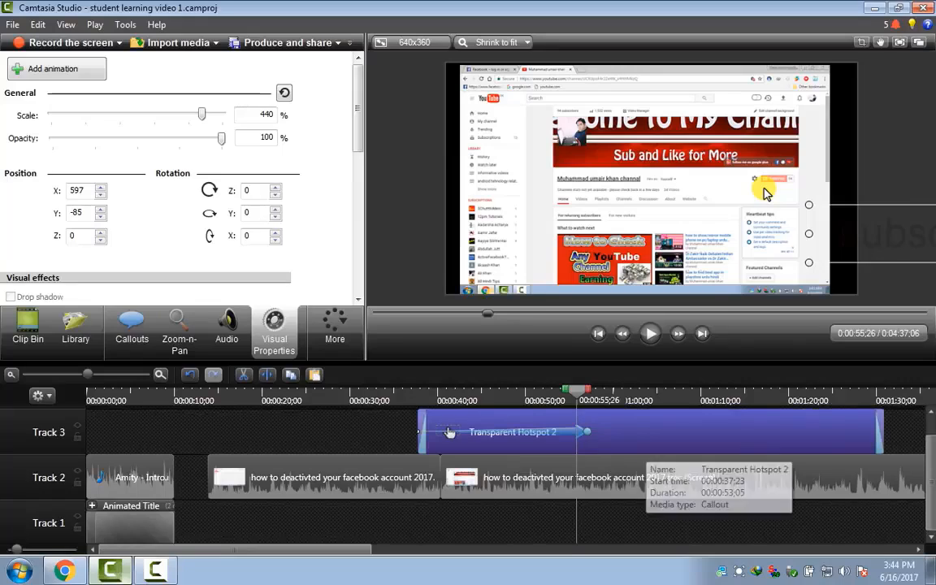
{"action": "left_click_drag", "start_coordinate": [587, 431], "coordinate": [879, 432]}
Delete the hotspot callout from Track 3 and place the playhead at 0:00:28;06.
{"action": "left_click_drag", "start_coordinate": [577, 390], "coordinate": [334, 390]}
{"action": "right_click", "coordinate": [450, 431]}
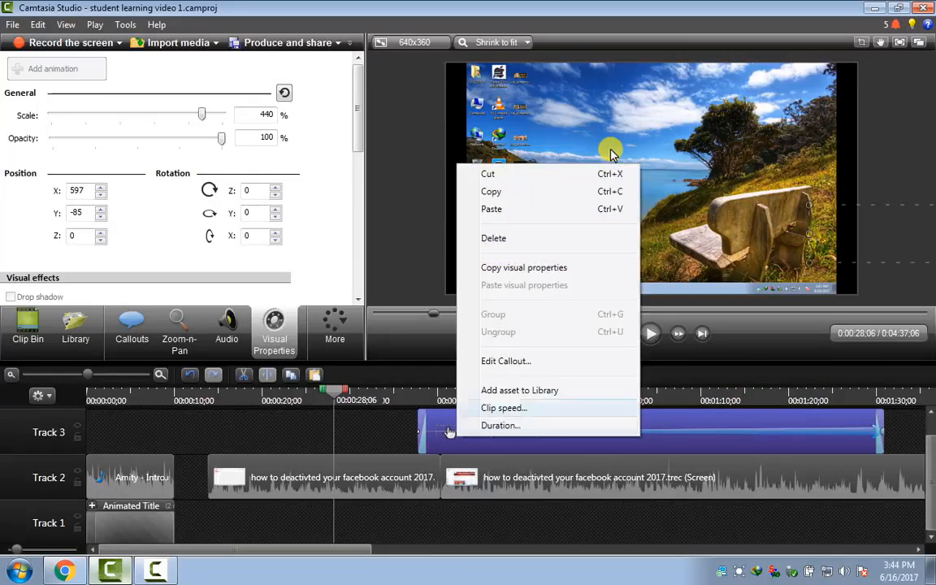
{"action": "left_click", "coordinate": [500, 238]}
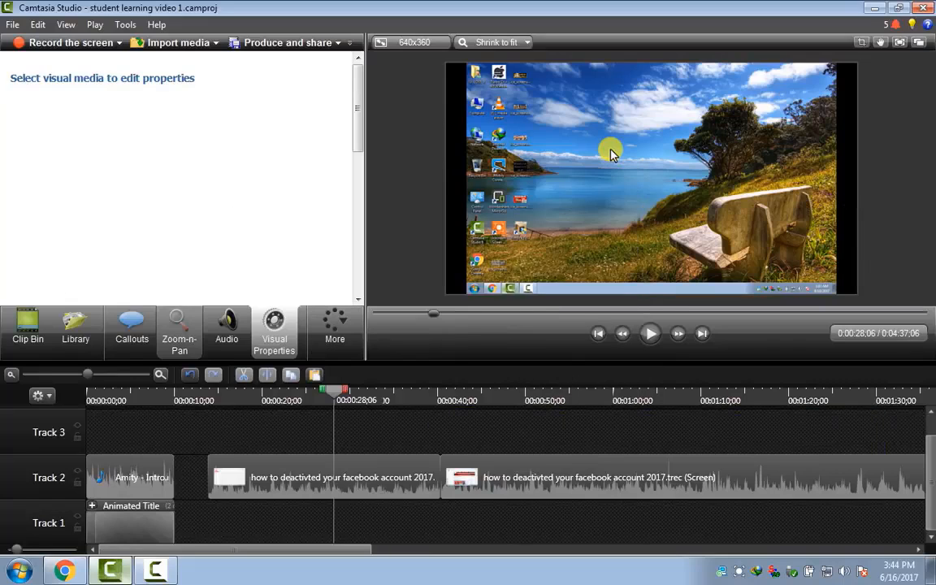
Add a new transparent hotspot callout at 0:00:28;06, enlarge it to fit its text, and move it past the canvas's right edge.
{"action": "left_click", "coordinate": [132, 324]}
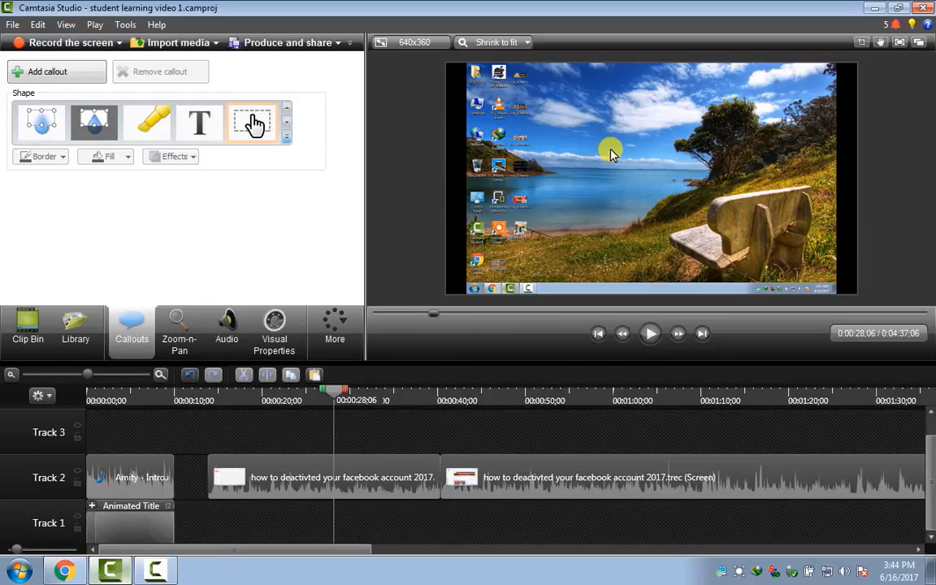
{"action": "left_click", "coordinate": [254, 122]}
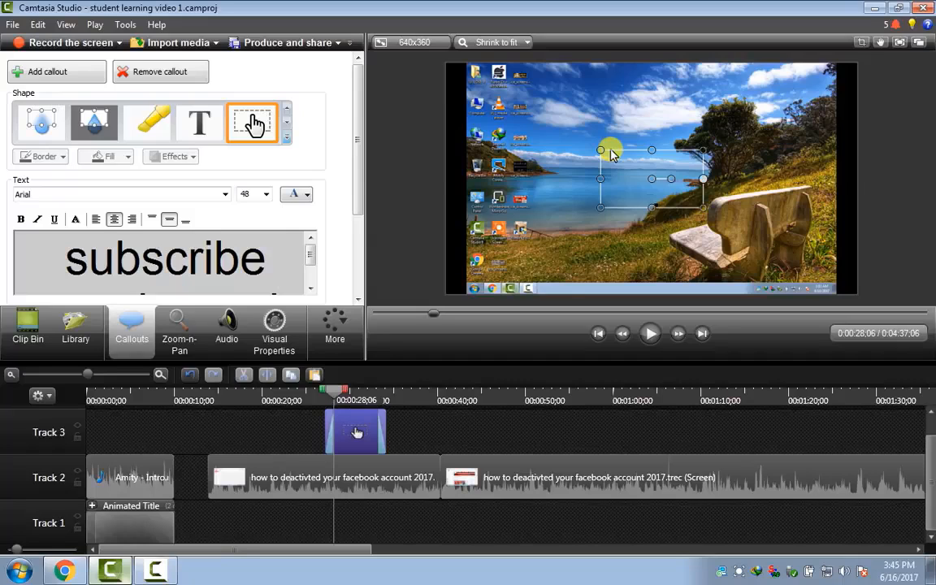
{"action": "mouse_move", "coordinate": [704, 179]}
{"action": "left_mouse_down"}
{"action": "mouse_move", "coordinate": [762, 179]}
{"action": "mouse_move", "coordinate": [749, 179]}
{"action": "left_mouse_up"}
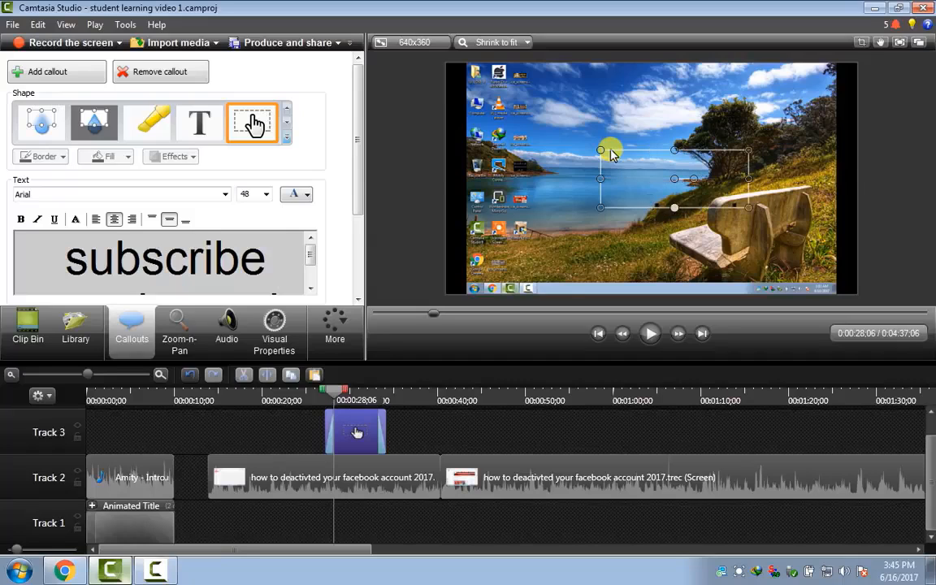
{"action": "left_click_drag", "start_coordinate": [674, 208], "coordinate": [675, 268]}
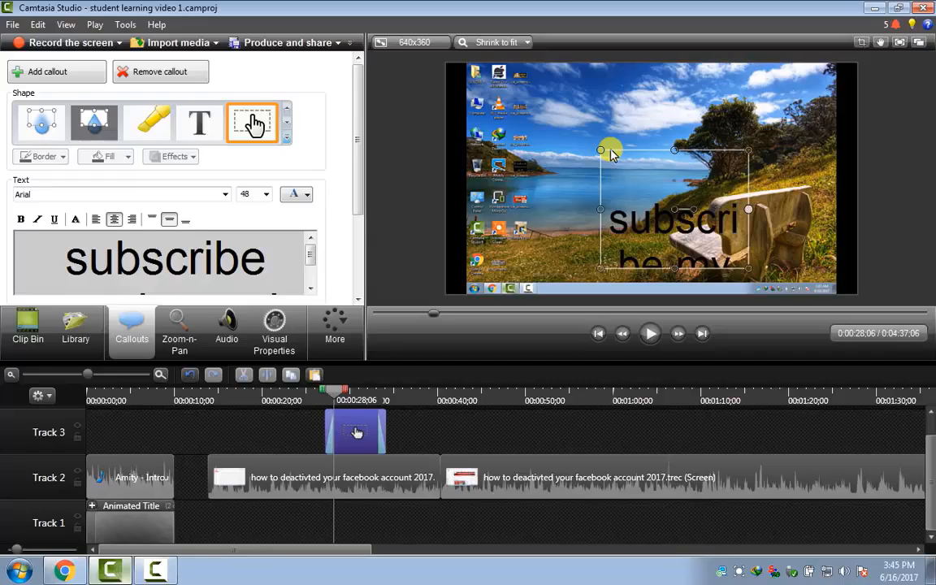
{"action": "left_click_drag", "start_coordinate": [750, 209], "coordinate": [935, 209]}
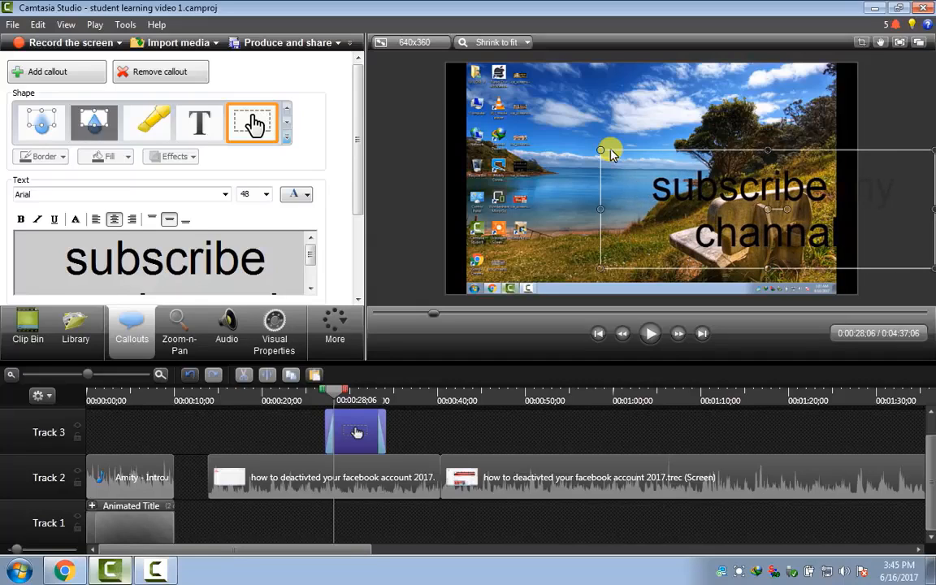
{"action": "left_click_drag", "start_coordinate": [601, 209], "coordinate": [386, 209]}
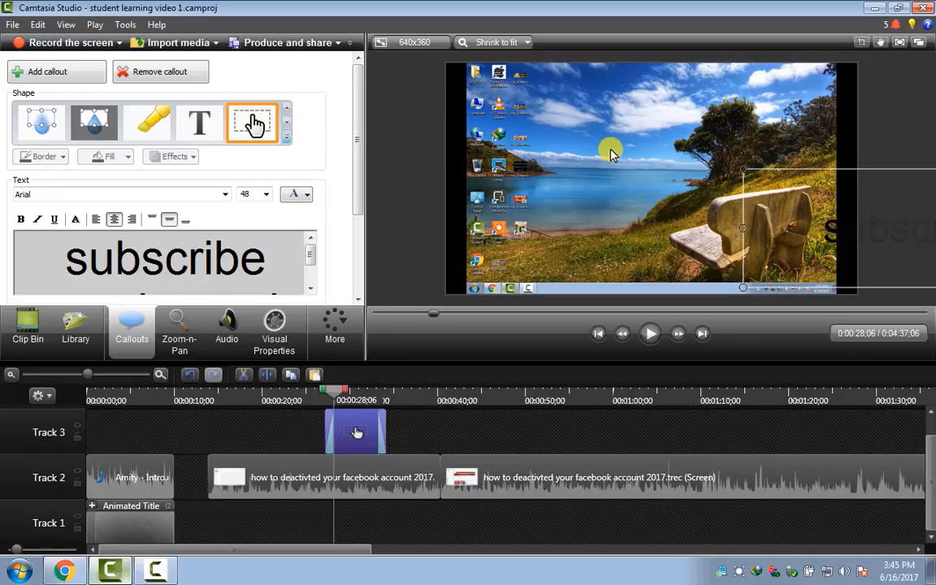
Animate the callout across the canvas to X -689, Y -72, and extend the callout and its animation to about 0:00:45.
{"action": "key", "text": "v"}
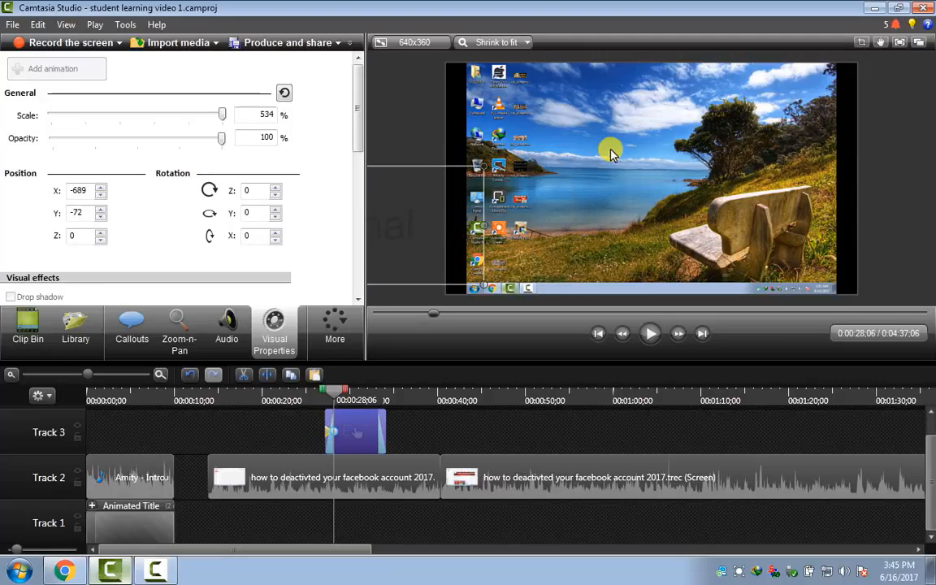
{"action": "left_click", "coordinate": [357, 432]}
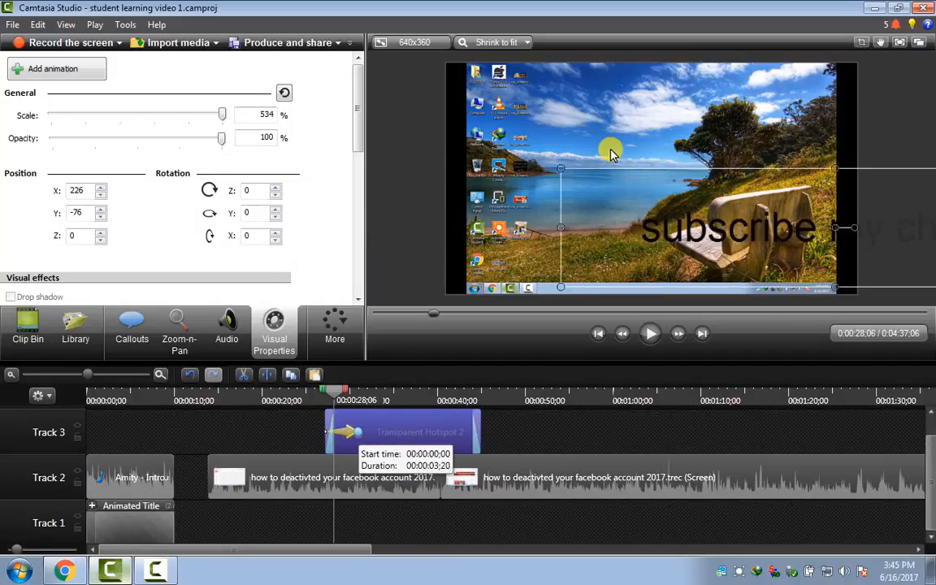
{"action": "left_click_drag", "start_coordinate": [385, 432], "coordinate": [478, 433]}
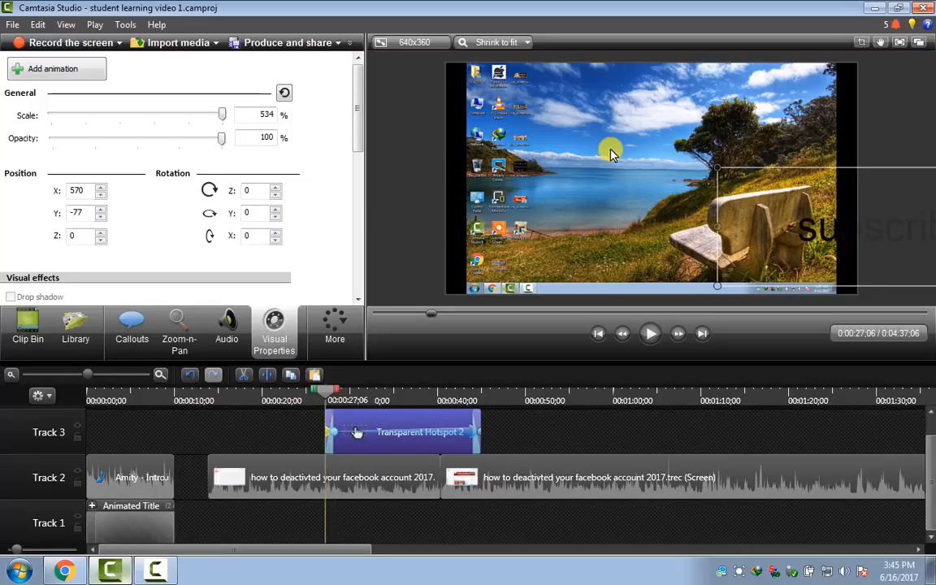
Preview the moving callout text from 0:00:27;06 to 0:00:38;22.
{"action": "left_click", "coordinate": [650, 333]}
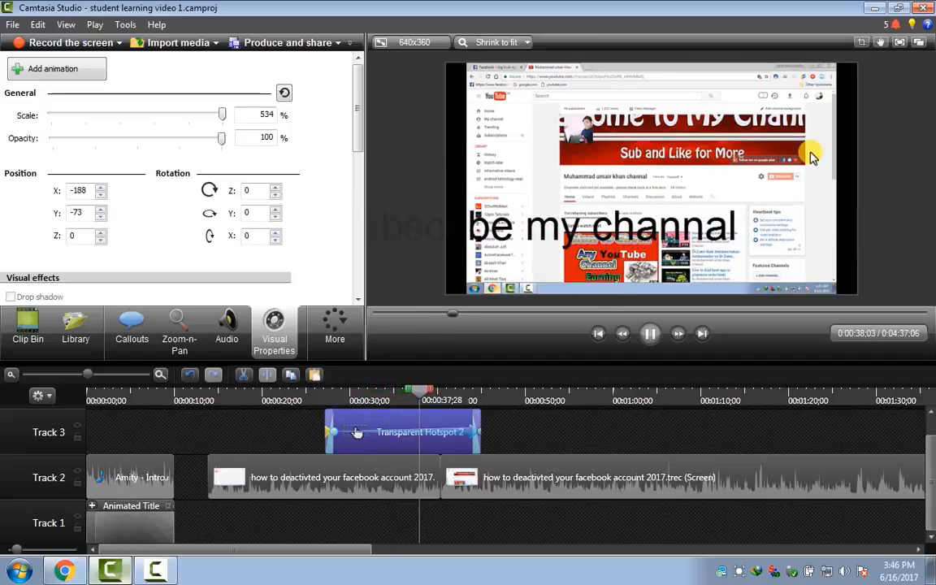
{"action": "key", "text": "space"}
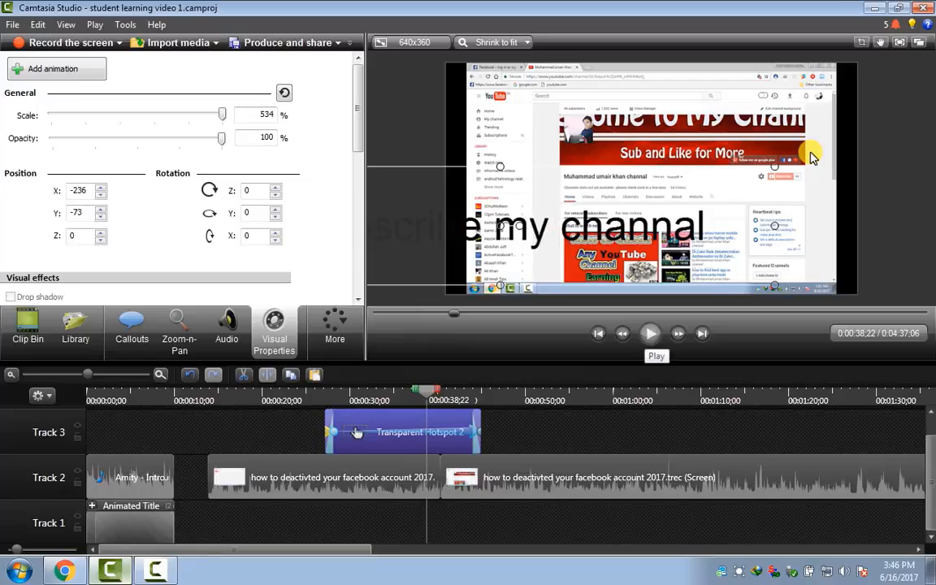
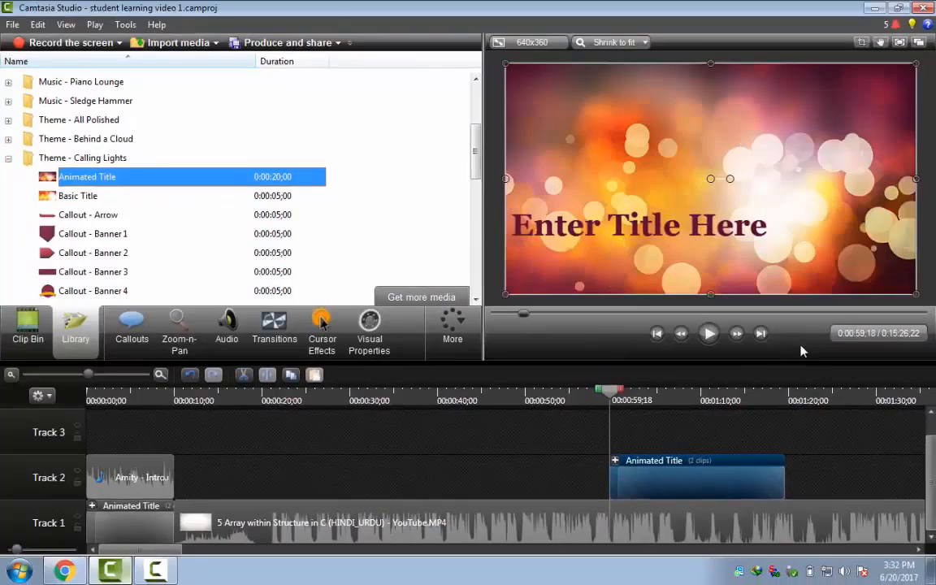
{"action": "key", "text": "ctrl+z"}
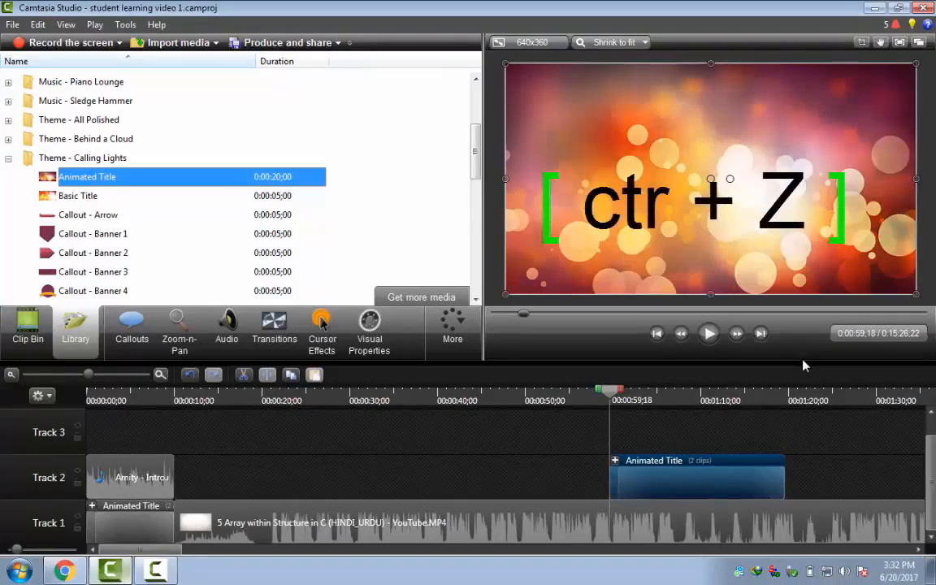
Undo the addition of the Animated Title group on Track 2 and move the playhead to 0:00:54;25.
{"action": "key", "text": "ctrl+z"}
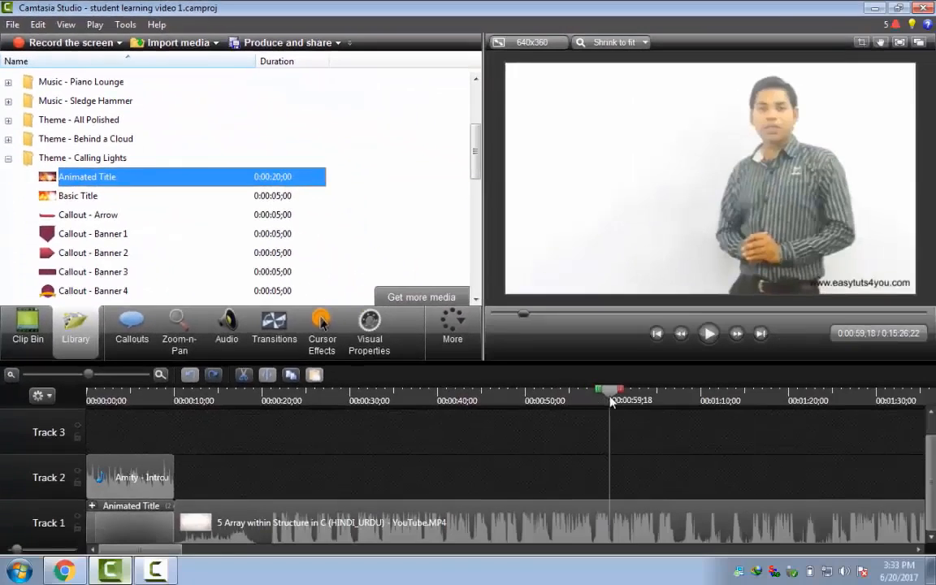
{"action": "left_click_drag", "start_coordinate": [612, 403], "coordinate": [568, 403]}
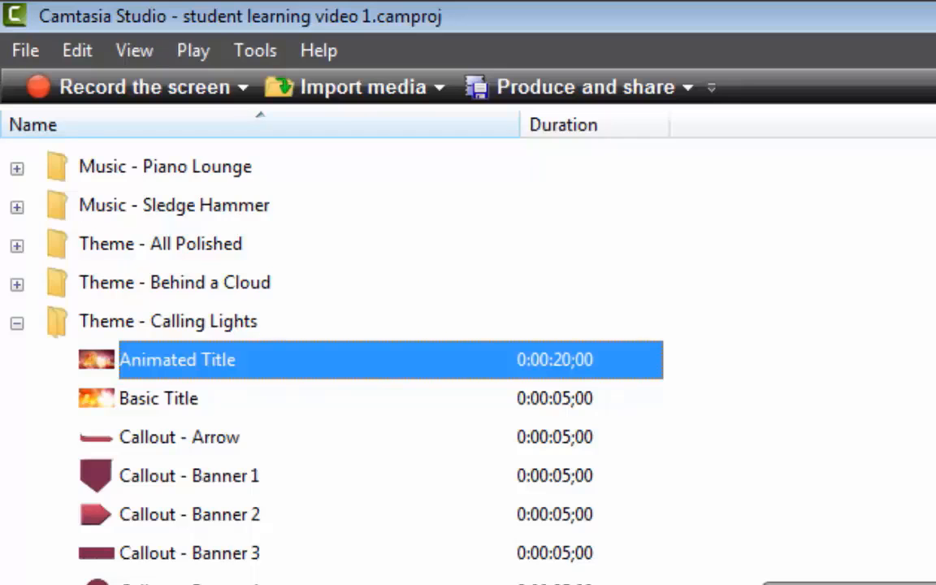
Save the current project under its existing name.
{"action": "left_click", "coordinate": [26, 46]}
{"action": "mouse_move", "coordinate": [77, 50]}
{"action": "mouse_move", "coordinate": [25, 50]}
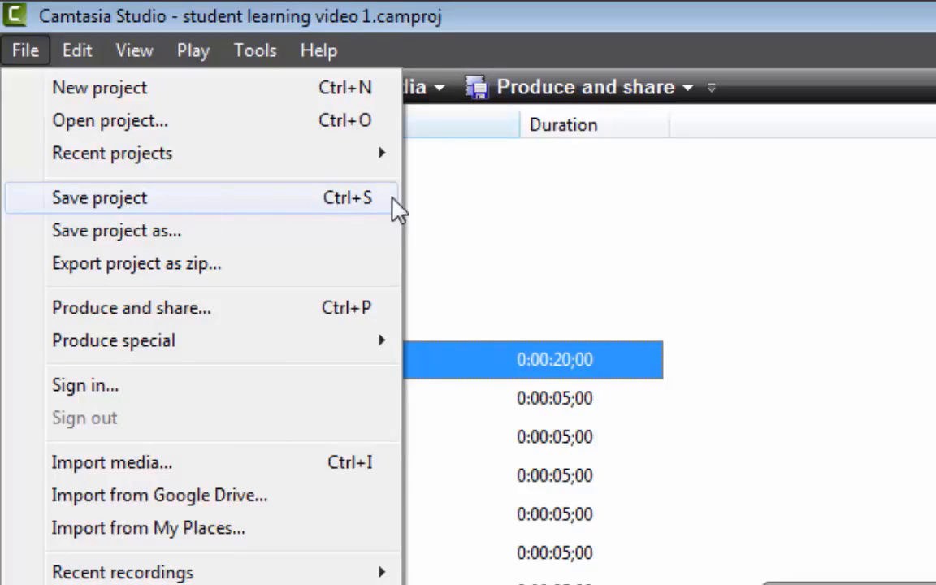
{"action": "left_click", "coordinate": [191, 210]}
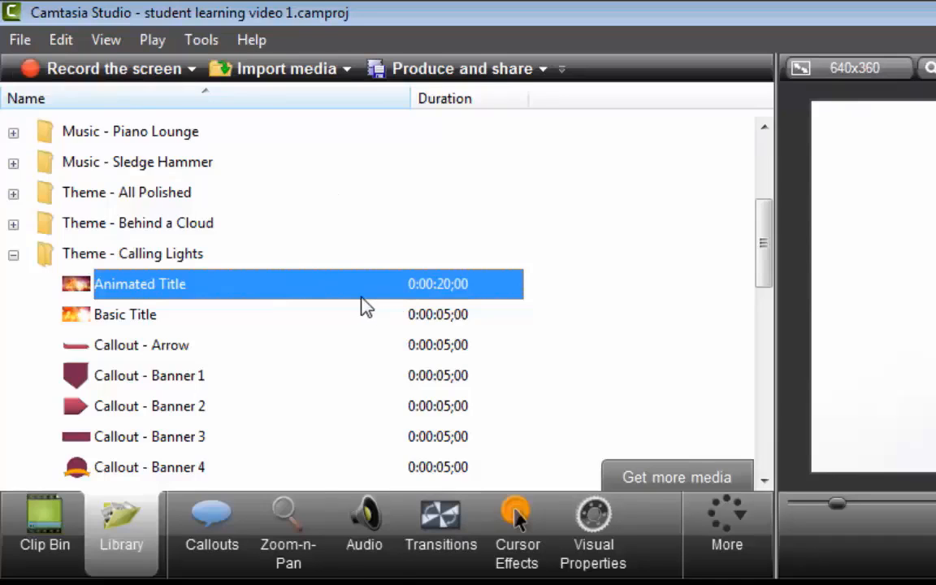
Delete the video, music and Animated Title clips from Tracks 1 and 2, and return the playhead to the timeline start.
{"action": "left_click", "coordinate": [12, 42]}
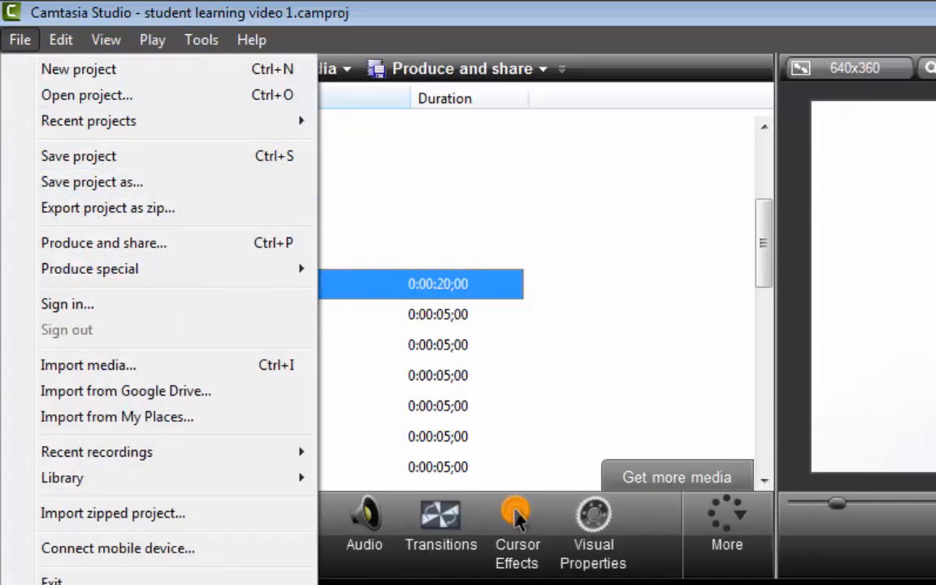
{"action": "left_click", "coordinate": [516, 514]}
{"action": "right_click", "coordinate": [411, 334]}
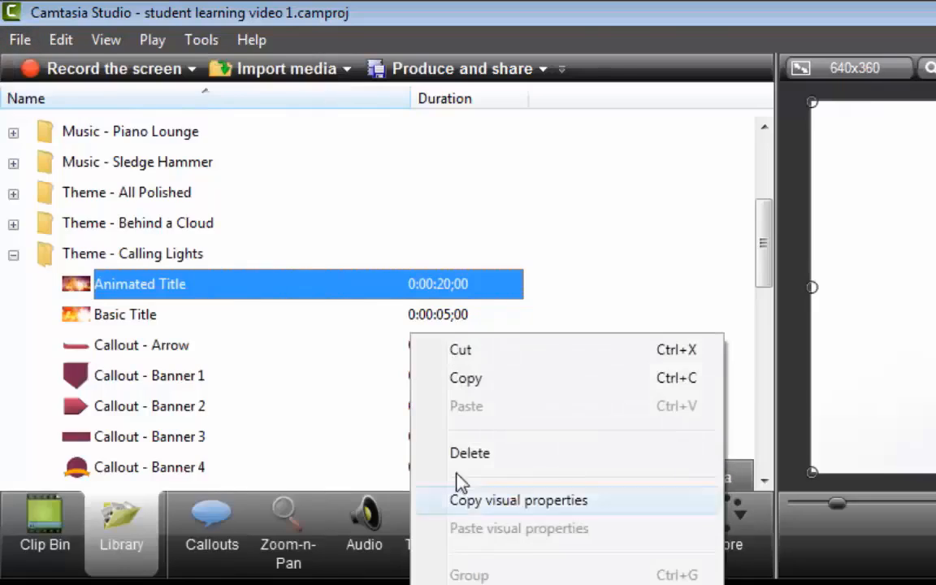
{"action": "left_click", "coordinate": [476, 455]}
{"action": "right_click", "coordinate": [156, 478]}
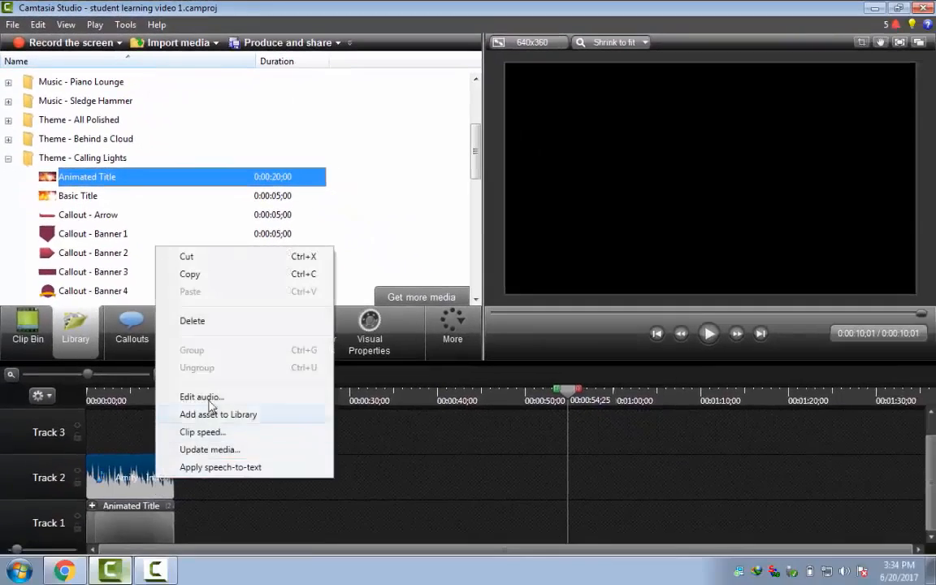
{"action": "left_click", "coordinate": [210, 321]}
{"action": "right_click", "coordinate": [134, 517]}
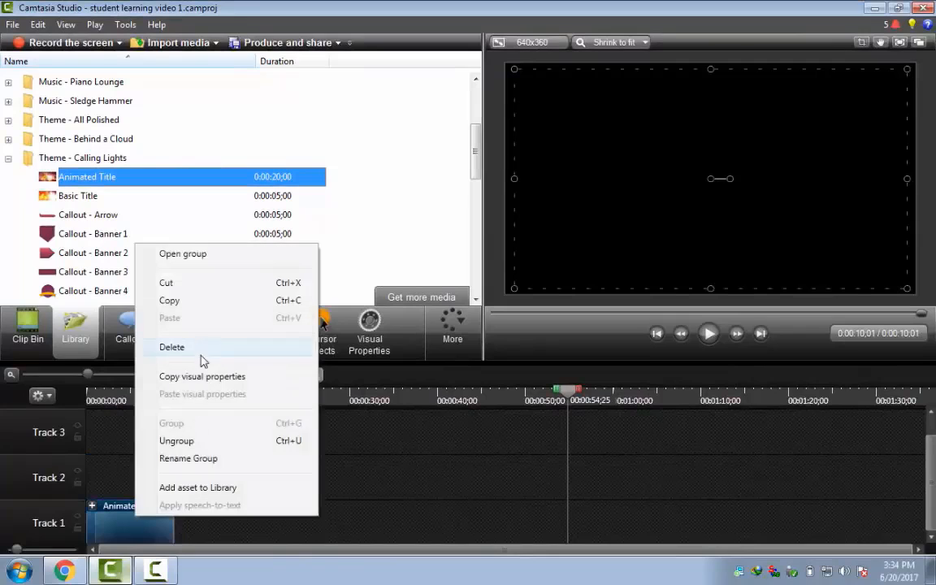
{"action": "left_click", "coordinate": [189, 354]}
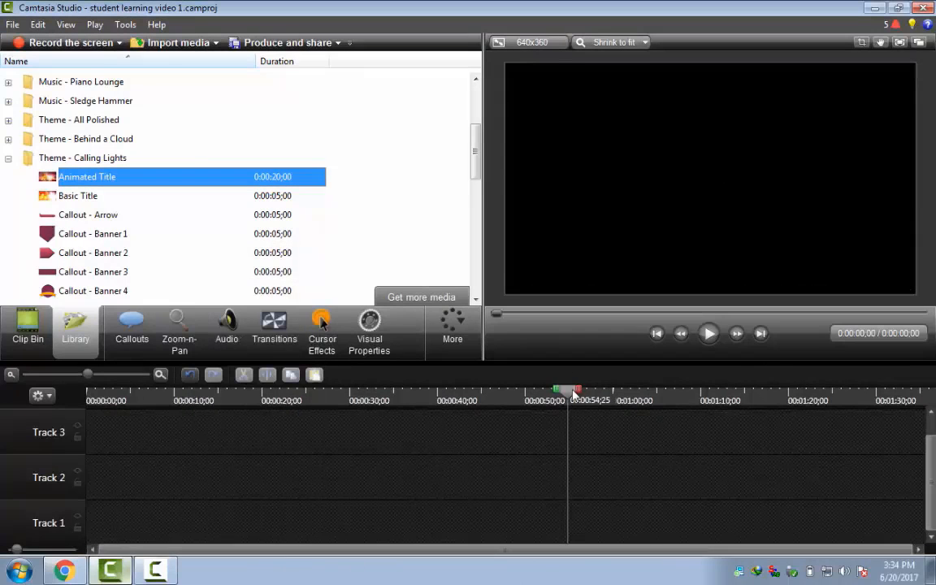
{"action": "left_click_drag", "start_coordinate": [575, 395], "coordinate": [54, 403]}
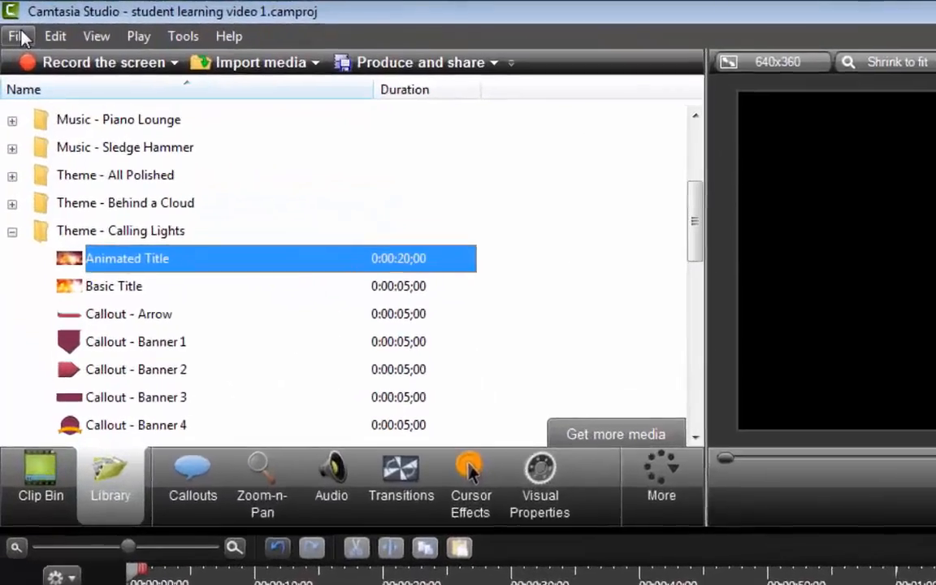
{"action": "left_click", "coordinate": [14, 24]}
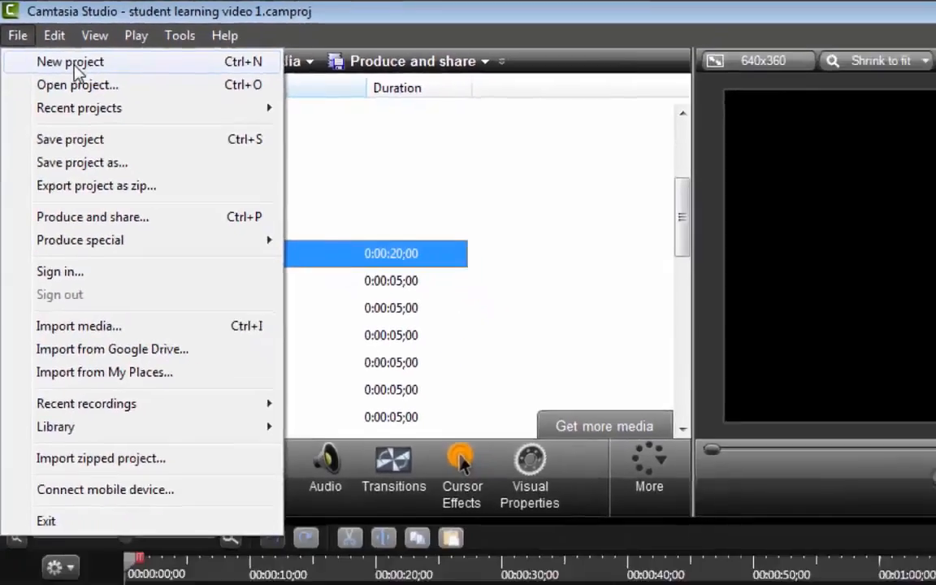
{"action": "left_click", "coordinate": [94, 85]}
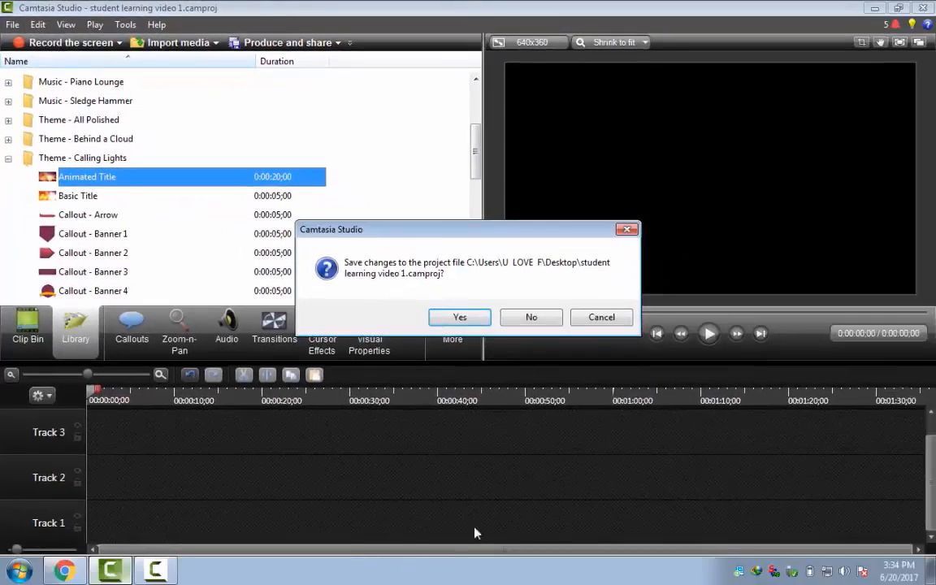
{"action": "left_click", "coordinate": [602, 318]}
Save the current project's changes while starting to open another project, and leave without choosing one.
{"action": "left_click", "coordinate": [12, 25]}
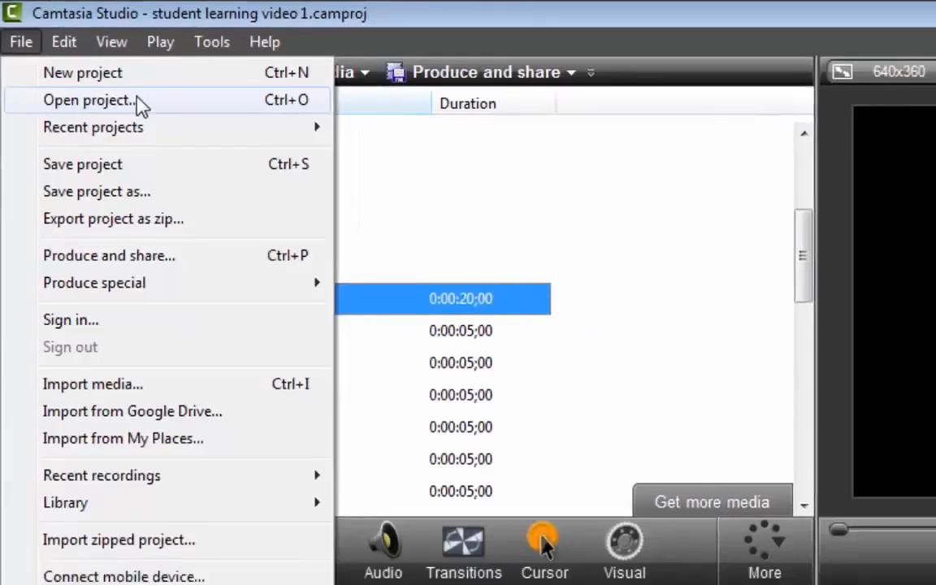
{"action": "left_click", "coordinate": [156, 118]}
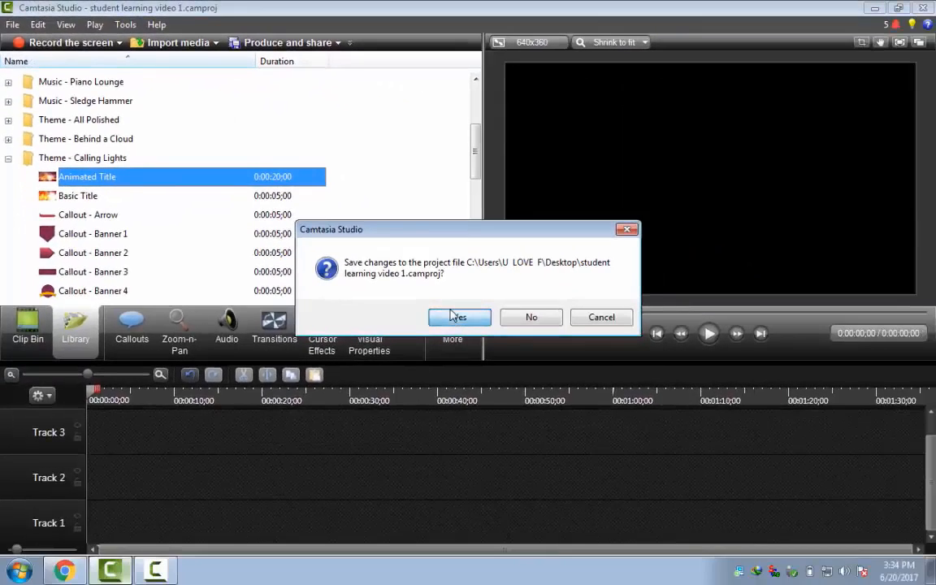
{"action": "left_click", "coordinate": [457, 316]}
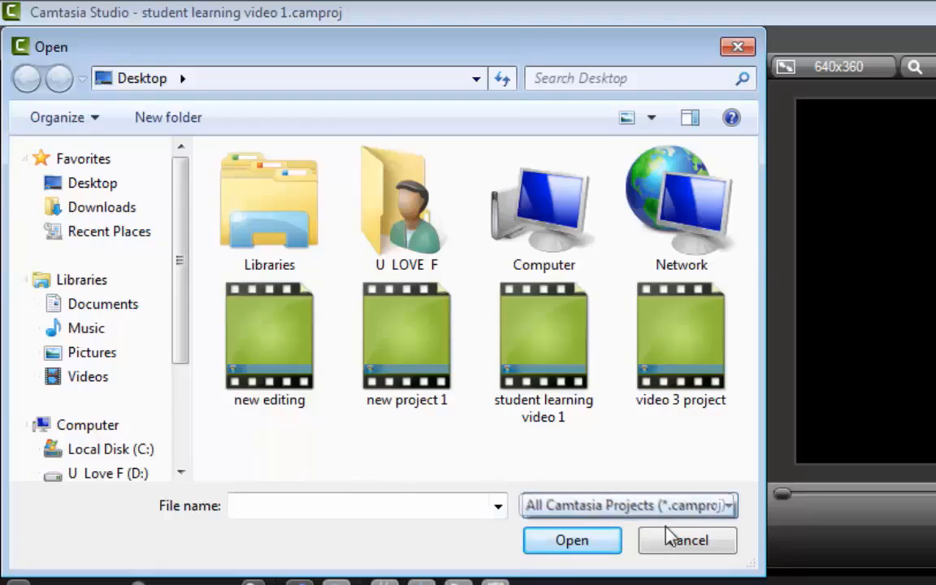
{"action": "left_click", "coordinate": [682, 541]}
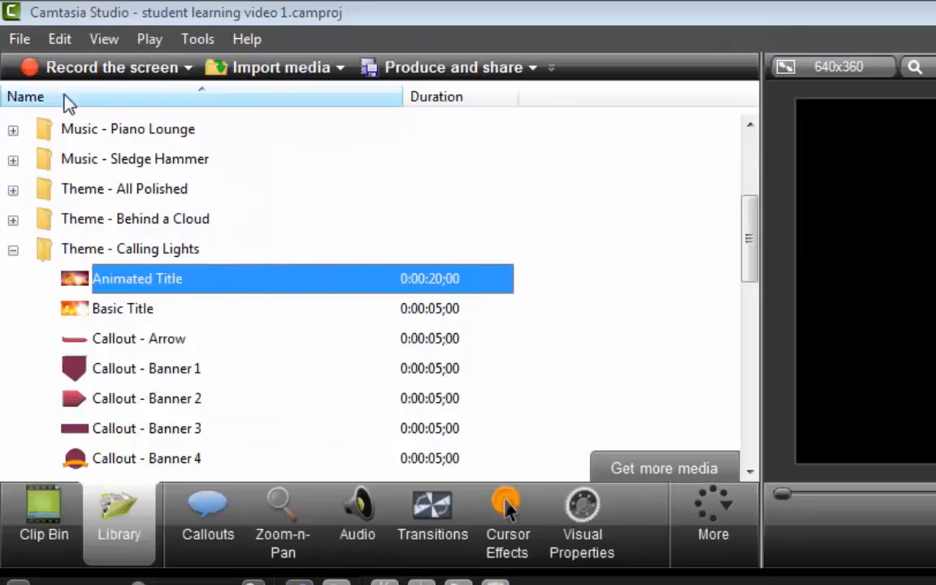
{"action": "left_click", "coordinate": [27, 32]}
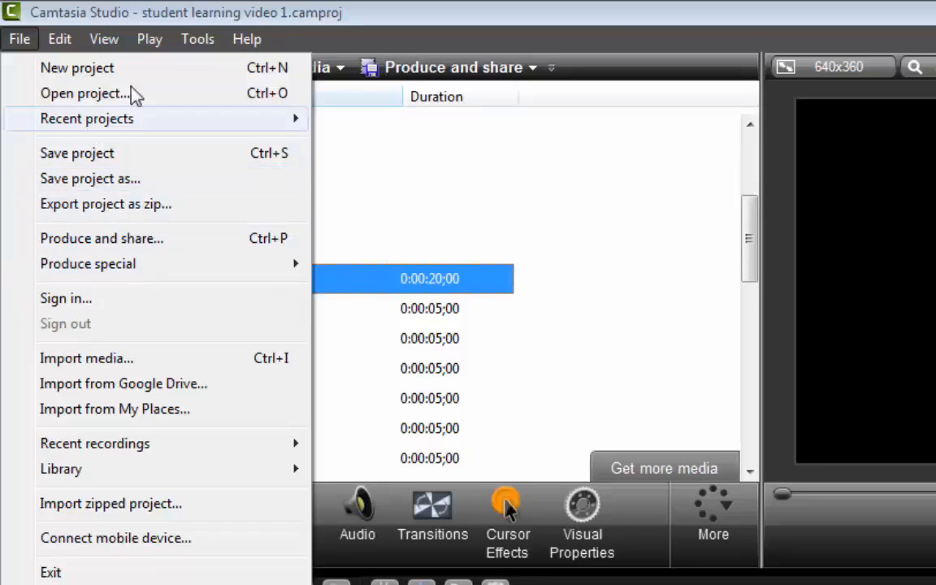
{"action": "mouse_move", "coordinate": [104, 39]}
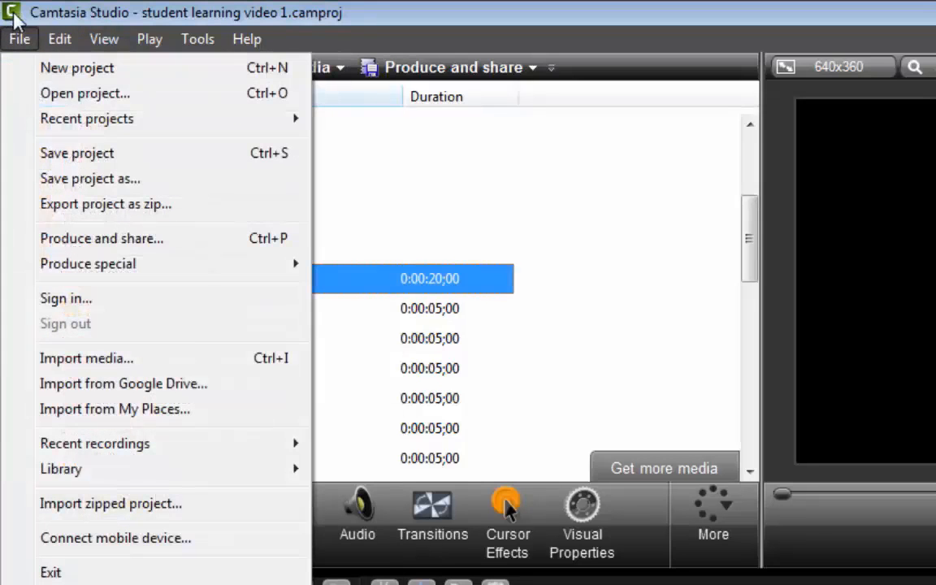
{"action": "mouse_move", "coordinate": [59, 39]}
{"action": "mouse_move", "coordinate": [15, 38]}
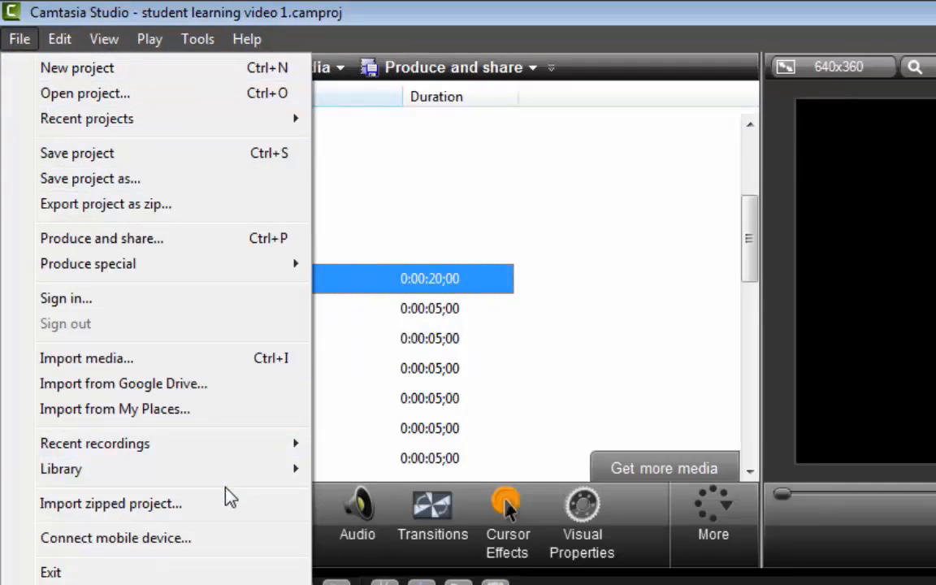
{"action": "left_click", "coordinate": [116, 363]}
{"action": "left_click_drag", "start_coordinate": [249, 327], "coordinate": [271, 315]}
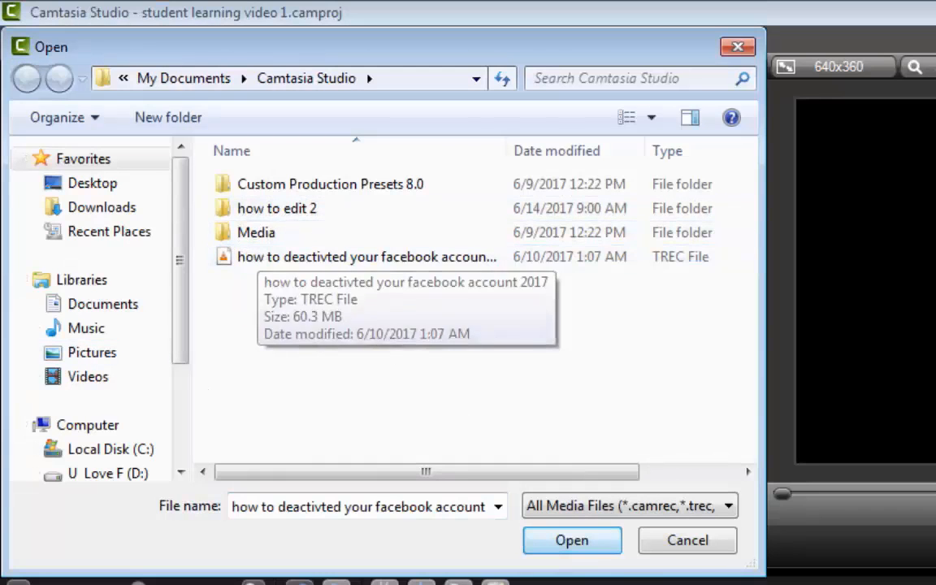
{"action": "left_click", "coordinate": [688, 550]}
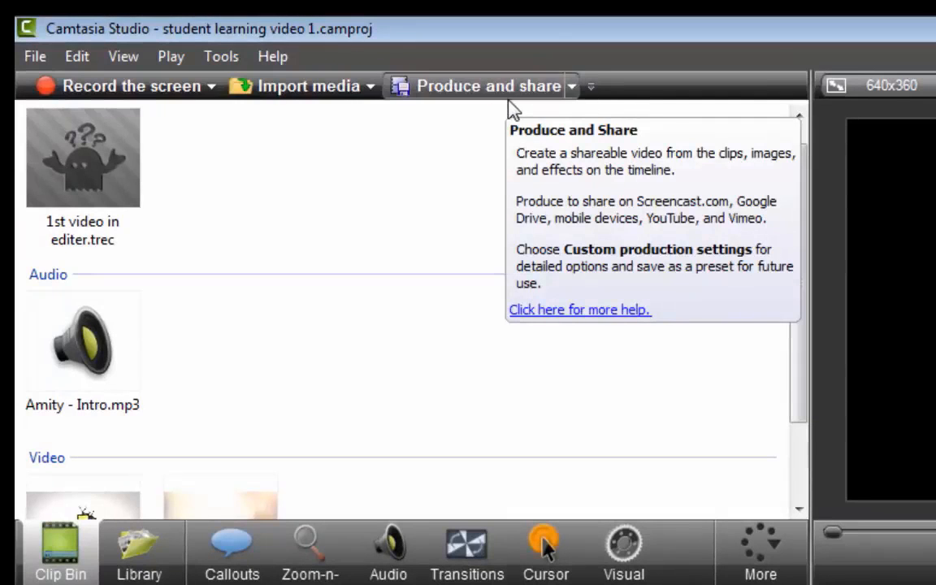
Try to produce and share the video from the empty timeline.
{"action": "left_click", "coordinate": [492, 86]}
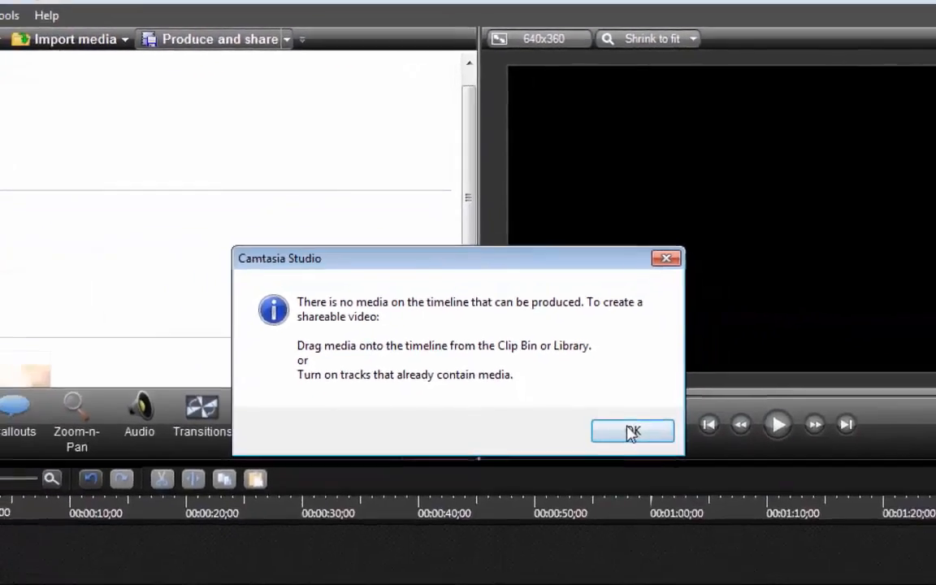
{"action": "left_click", "coordinate": [632, 435]}
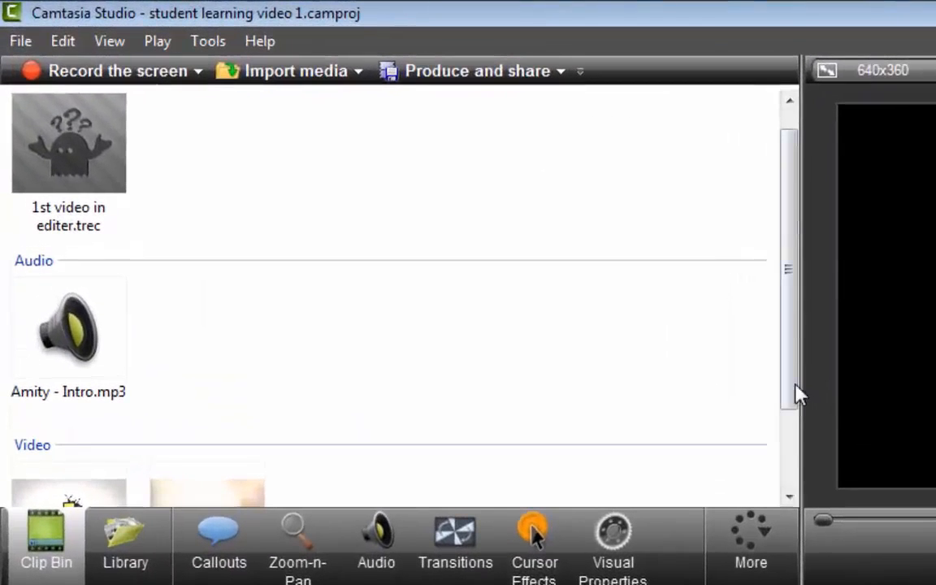
Import the recording "how to deactivted your facebook account 2017" from the Camtasia Studio documents folder into the Clip Bin.
{"action": "left_click_drag", "start_coordinate": [483, 237], "coordinate": [495, 342]}
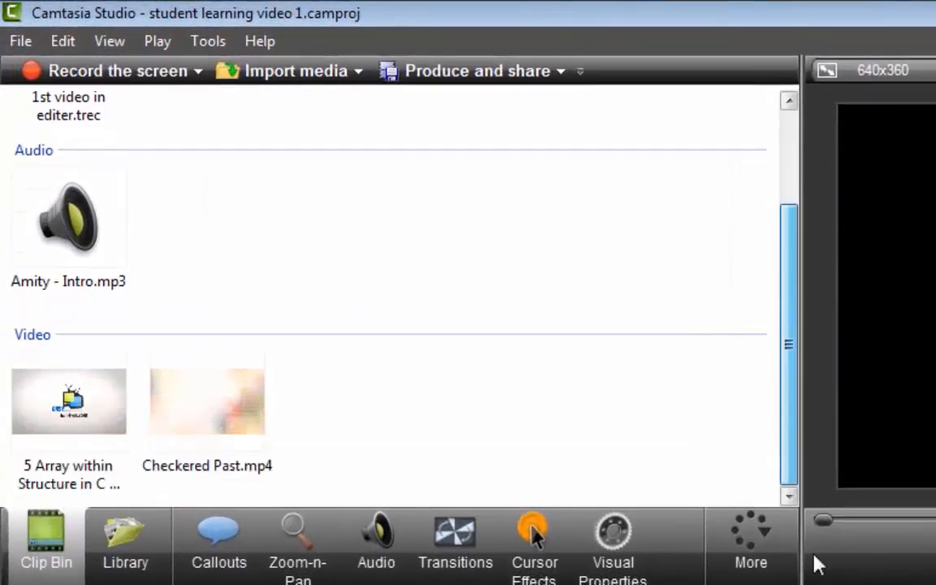
{"action": "right_click", "coordinate": [543, 584]}
{"action": "right_click", "coordinate": [461, 584]}
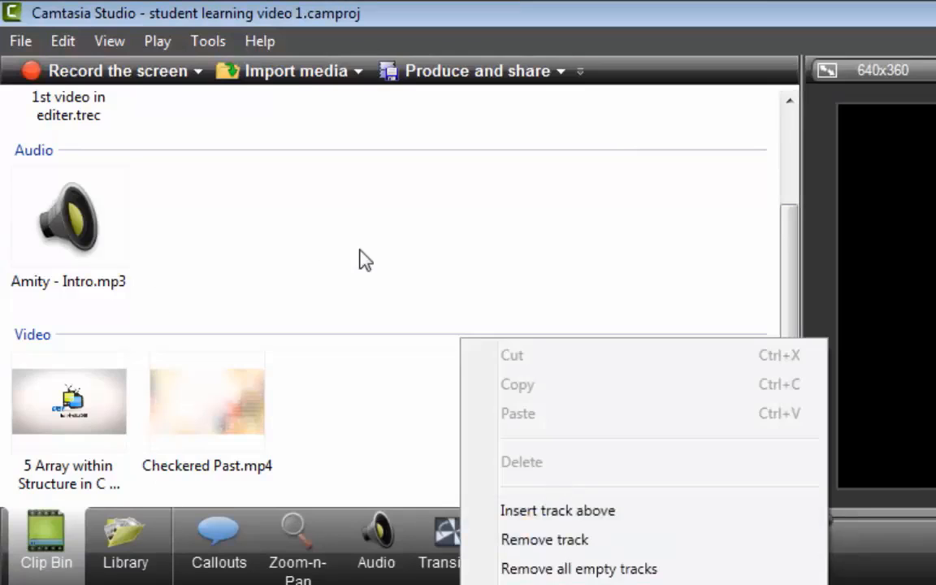
{"action": "right_click", "coordinate": [349, 193]}
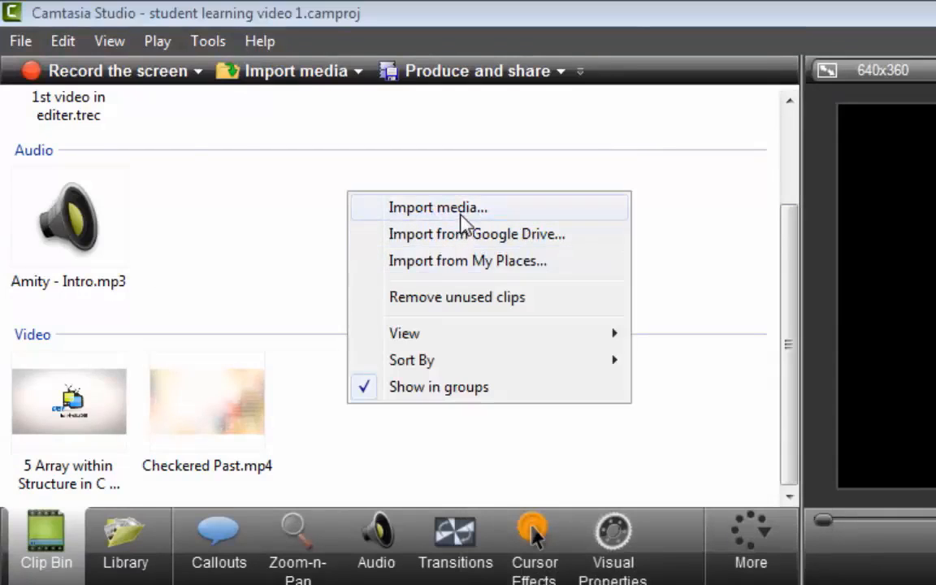
{"action": "left_click", "coordinate": [460, 213]}
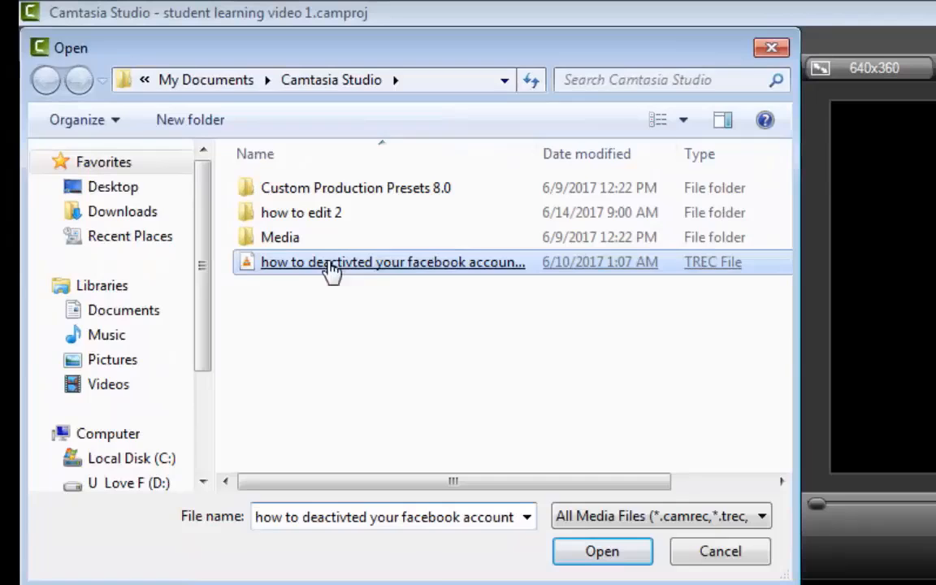
{"action": "double_click", "coordinate": [330, 269]}
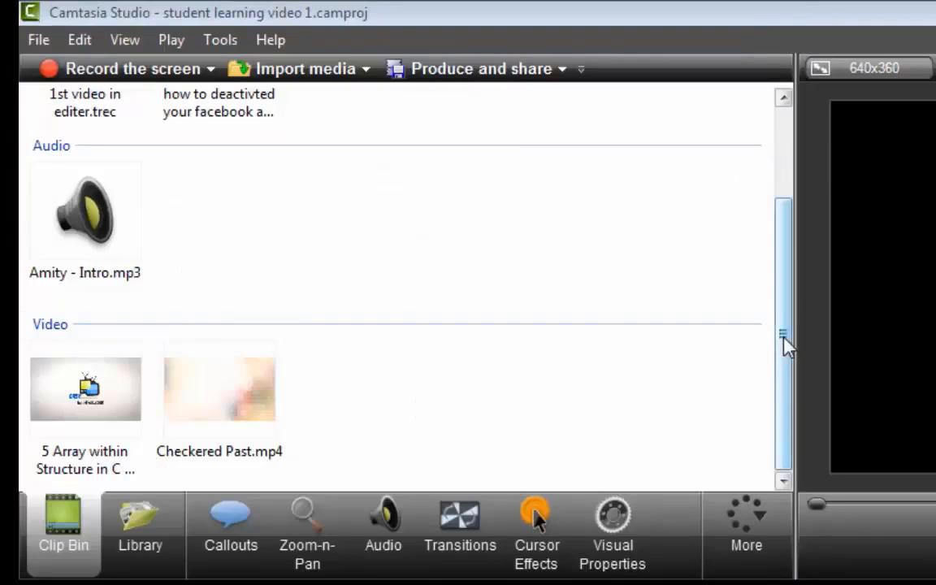
Place the imported Facebook account recording on the timeline and shift its screen and system audio clips to start at about 0:00:08.
{"action": "left_click_drag", "start_coordinate": [785, 345], "coordinate": [765, 178]}
{"action": "left_click", "coordinate": [175, 191]}
{"action": "left_click_drag", "start_coordinate": [87, 124], "coordinate": [264, 584]}
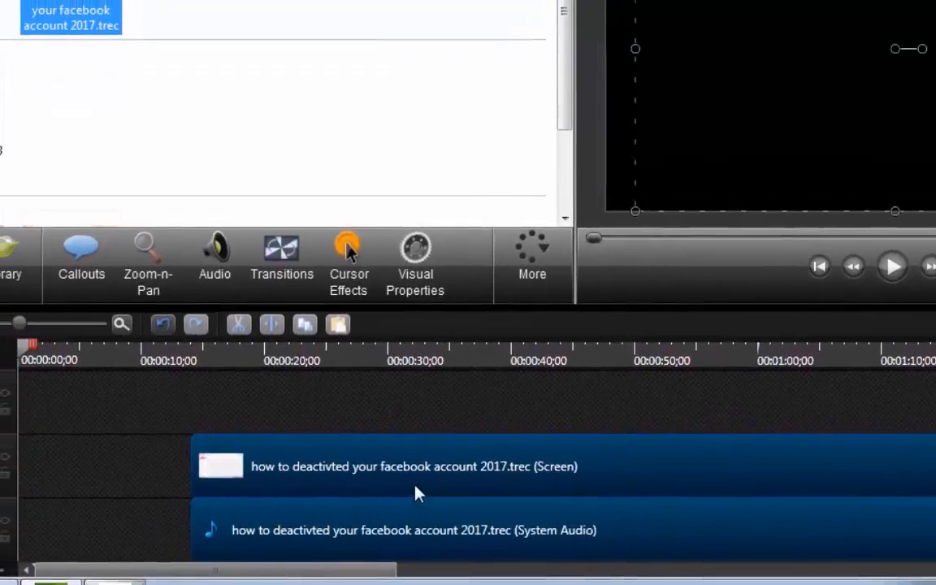
{"action": "left_click_drag", "start_coordinate": [395, 481], "coordinate": [318, 495]}
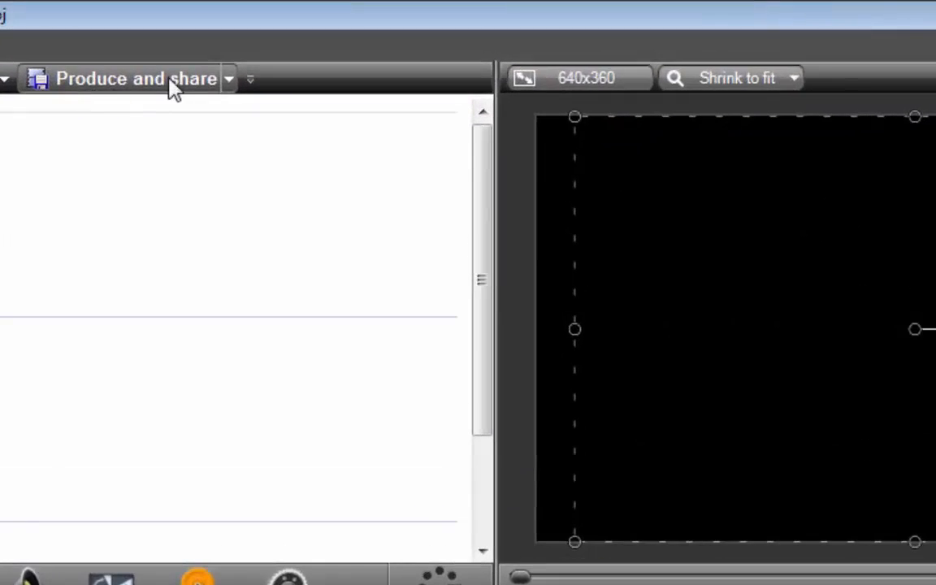
Start producing the video with Custom production settings and select AVI - Audio Video Interleave as the file format.
{"action": "left_click", "coordinate": [173, 81]}
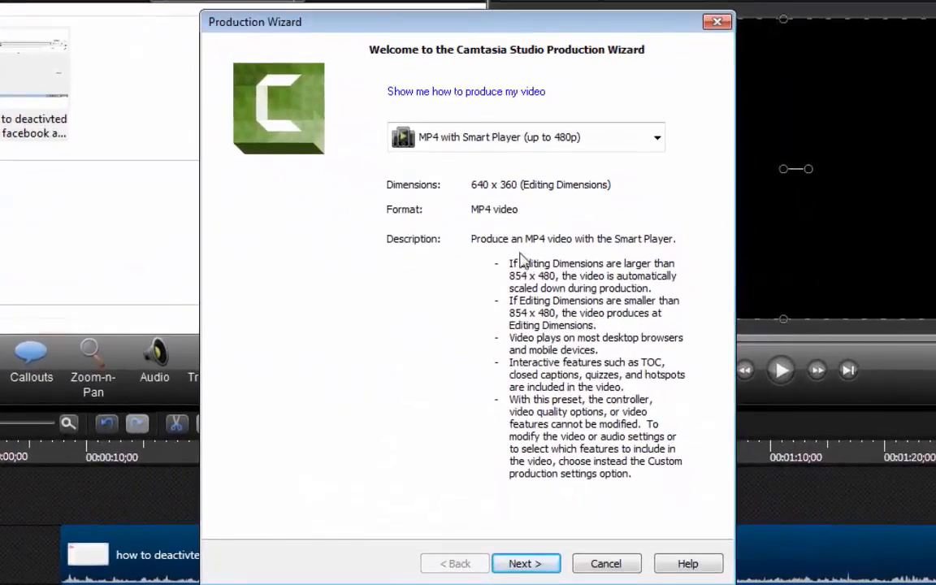
{"action": "left_click", "coordinate": [657, 140]}
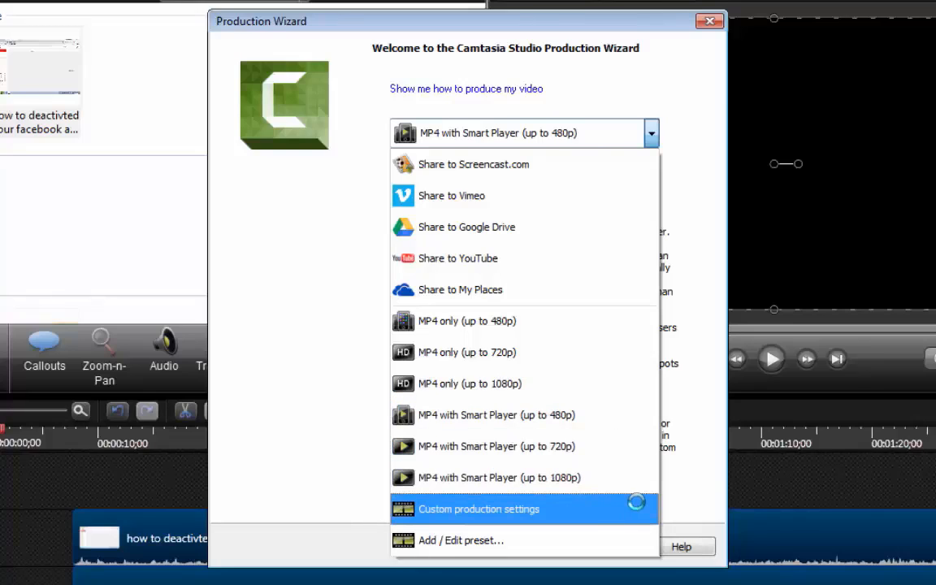
{"action": "left_click", "coordinate": [583, 512]}
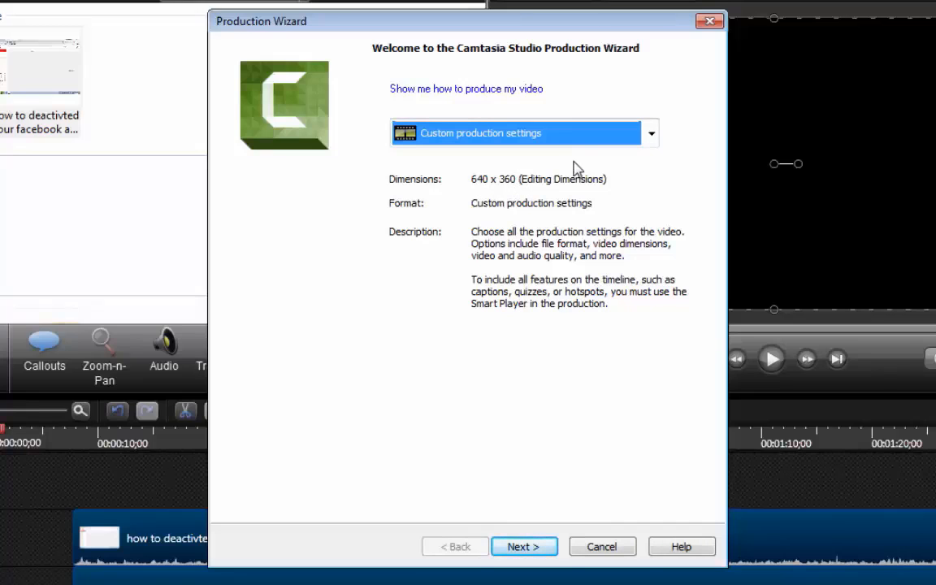
{"action": "left_click", "coordinate": [651, 135]}
{"action": "left_click", "coordinate": [651, 136]}
{"action": "left_click", "coordinate": [520, 547]}
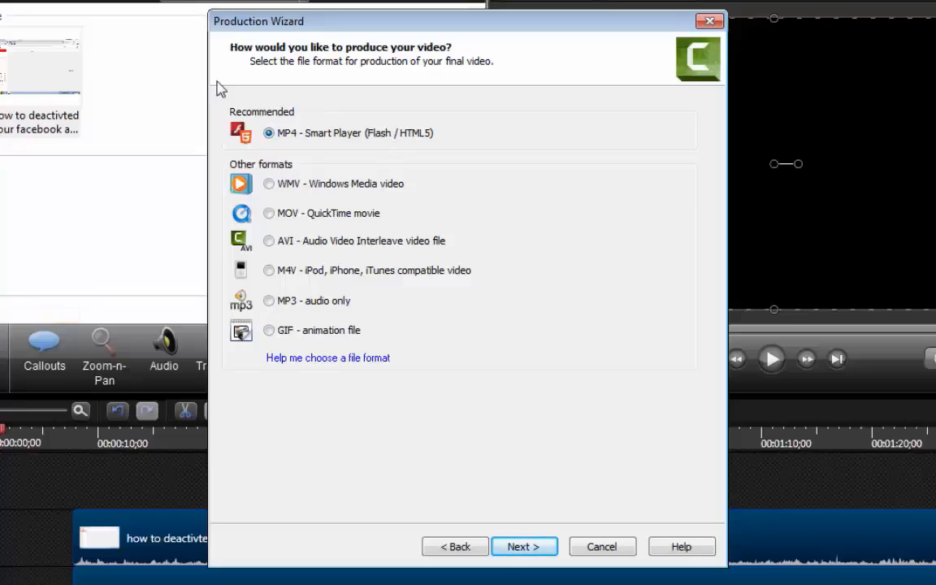
{"action": "left_click", "coordinate": [301, 188]}
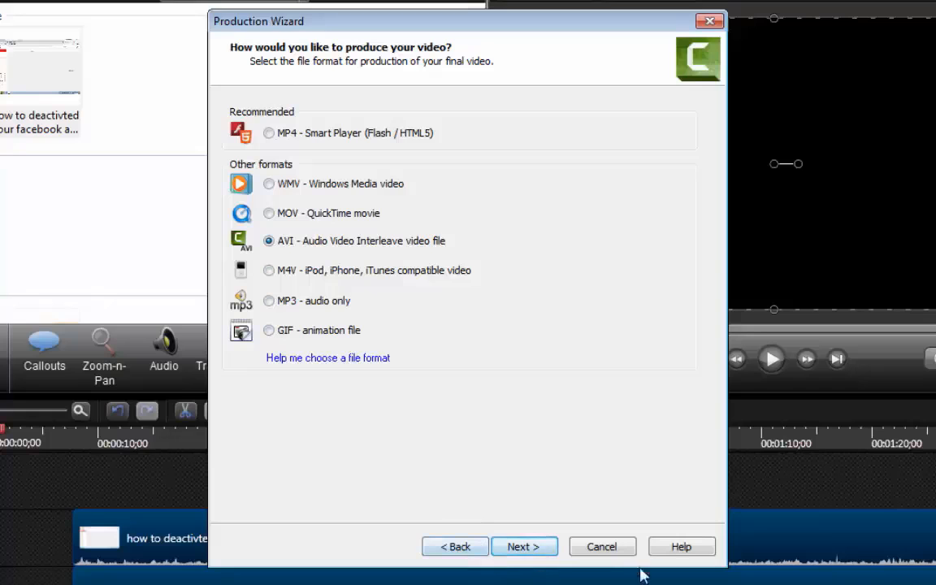
Try to produce the video with the MP4 only (up to 720p) preset and browse for its save folder.
{"action": "left_click", "coordinate": [618, 551]}
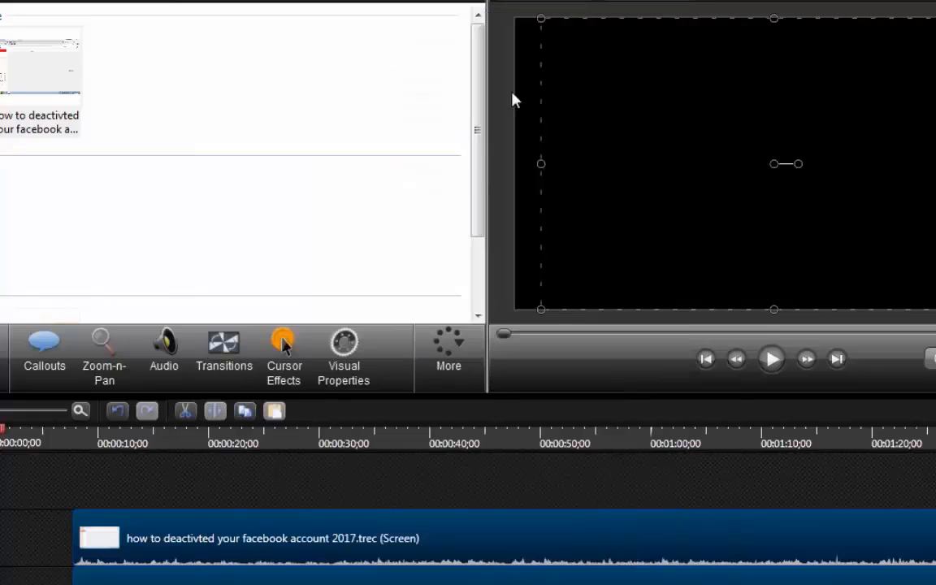
{"action": "left_click", "coordinate": [226, 3]}
{"action": "left_click", "coordinate": [479, 135]}
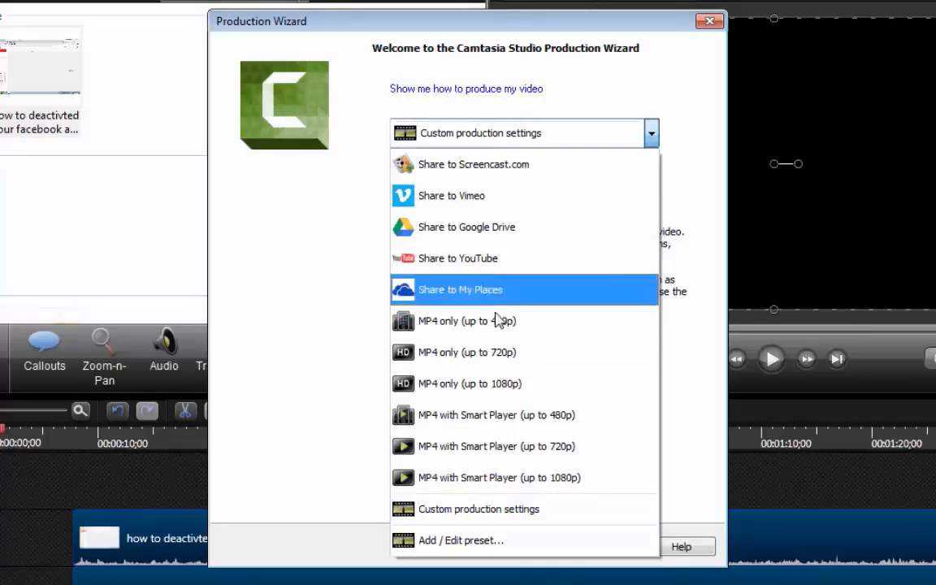
{"action": "left_click", "coordinate": [516, 355]}
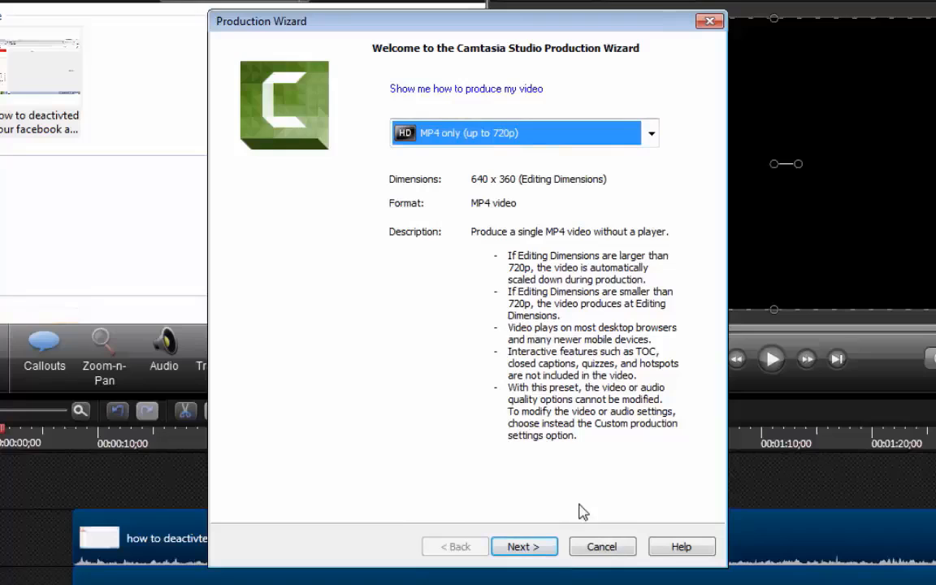
{"action": "left_click", "coordinate": [537, 549]}
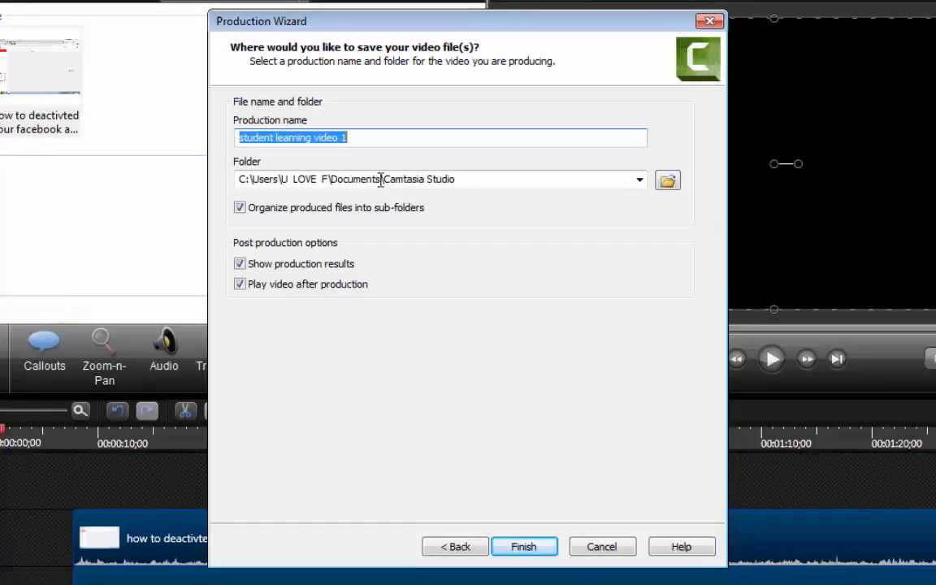
{"action": "left_click", "coordinate": [673, 190]}
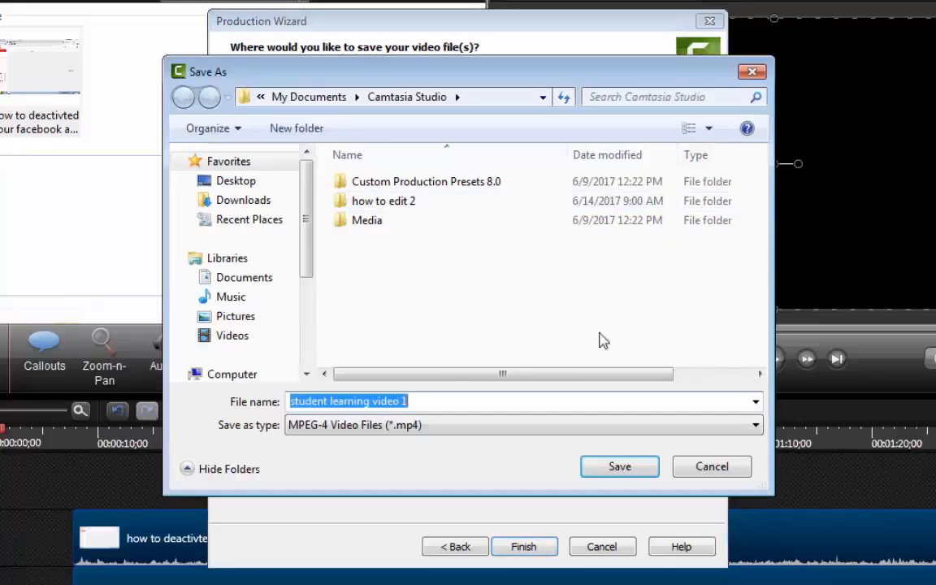
{"action": "left_click", "coordinate": [703, 467]}
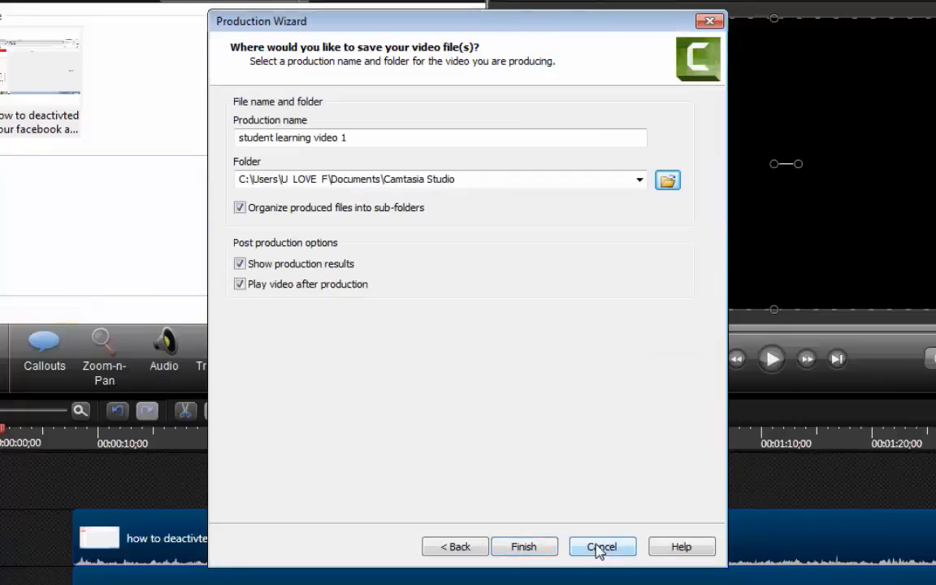
{"action": "left_click", "coordinate": [599, 547]}
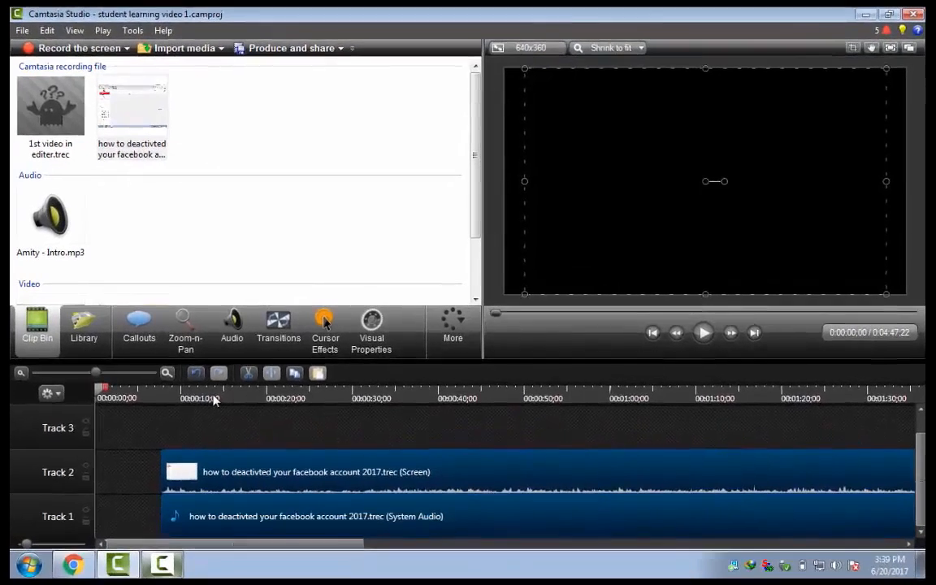
{"action": "left_click", "coordinate": [153, 574]}
{"action": "left_click", "coordinate": [153, 574]}
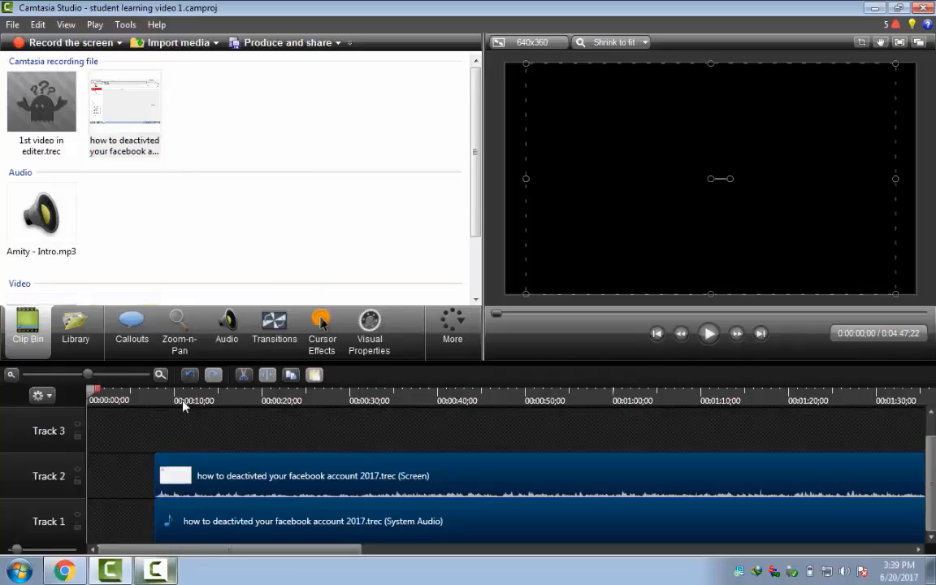
{"action": "left_click", "coordinate": [375, 477]}
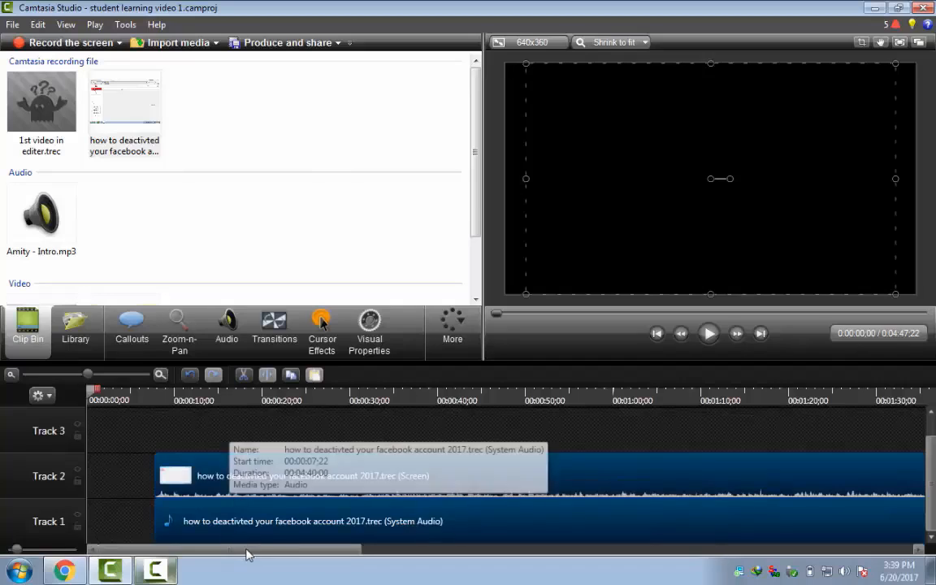
{"action": "left_click_drag", "start_coordinate": [246, 550], "coordinate": [225, 566]}
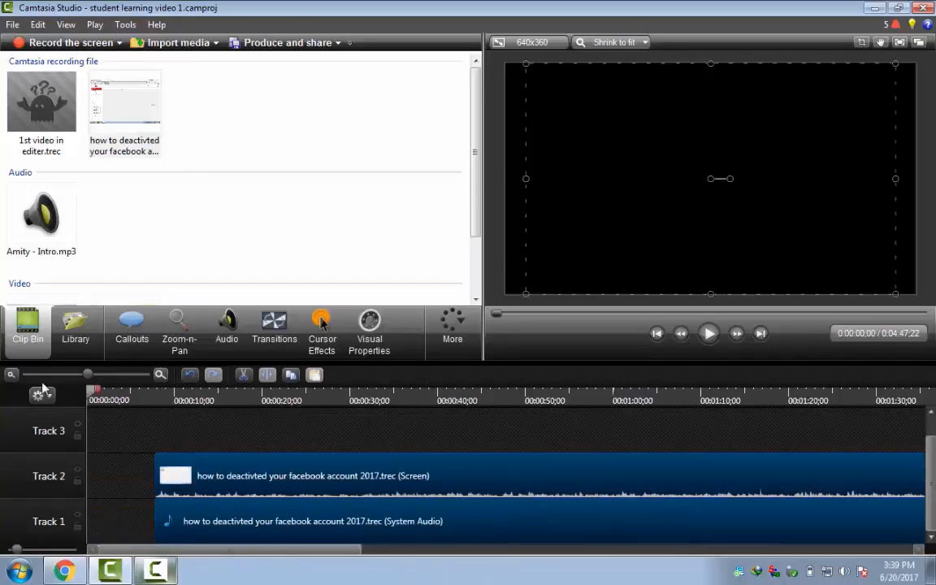
Deselect the timeline clips and examine the Facebook account recording on the timeline at overview and close-up zoom levels.
{"action": "left_click", "coordinate": [359, 436]}
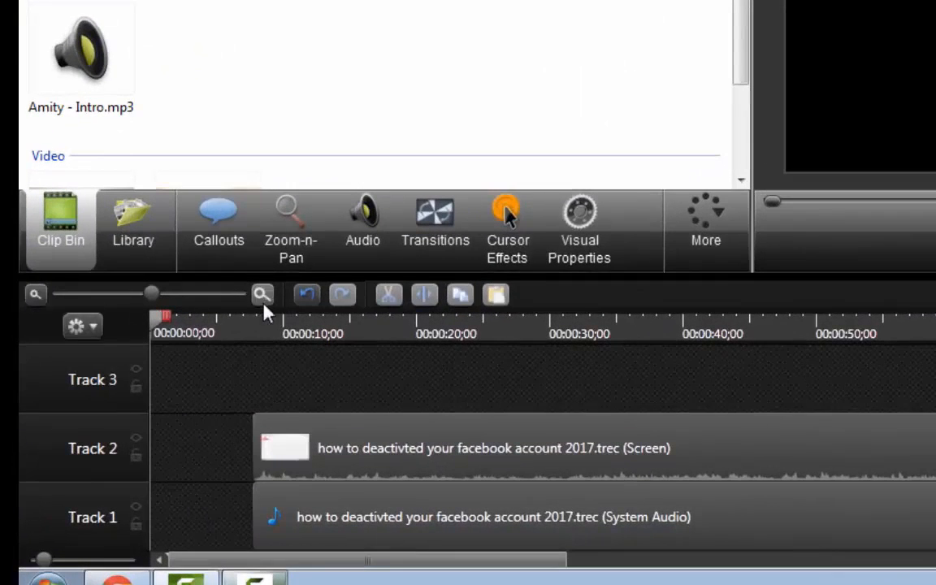
{"action": "left_click", "coordinate": [33, 303]}
{"action": "left_click", "coordinate": [33, 303]}
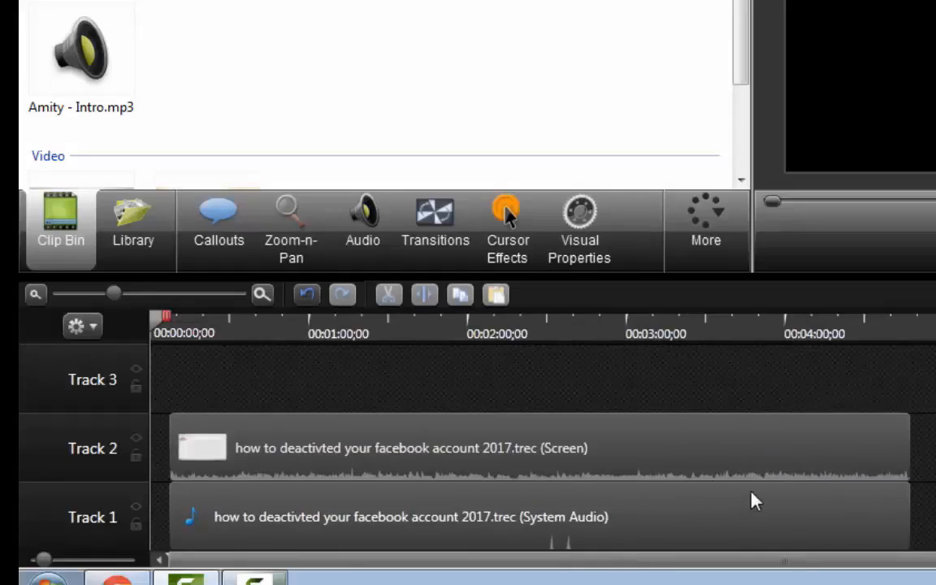
{"action": "left_click", "coordinate": [262, 294]}
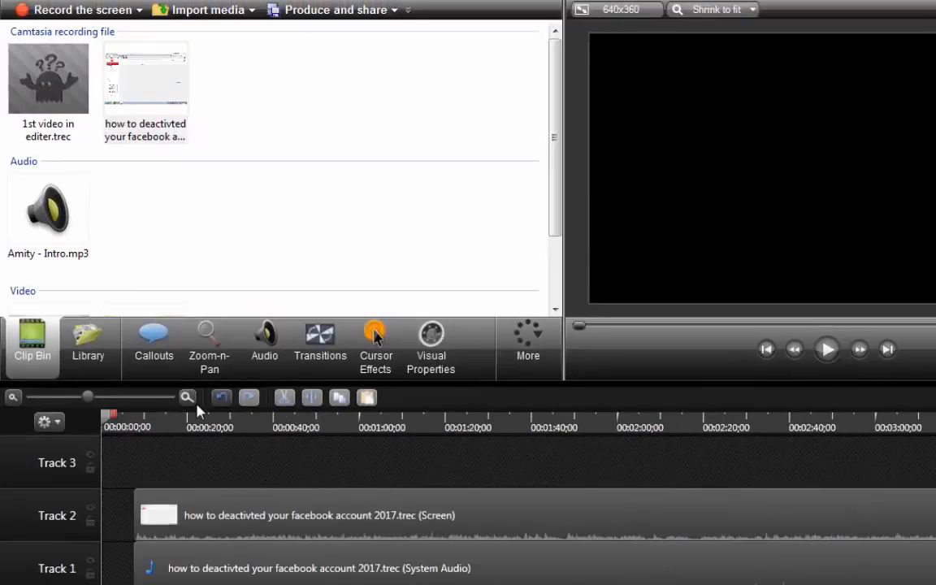
{"action": "left_click", "coordinate": [187, 398]}
{"action": "left_click", "coordinate": [187, 397]}
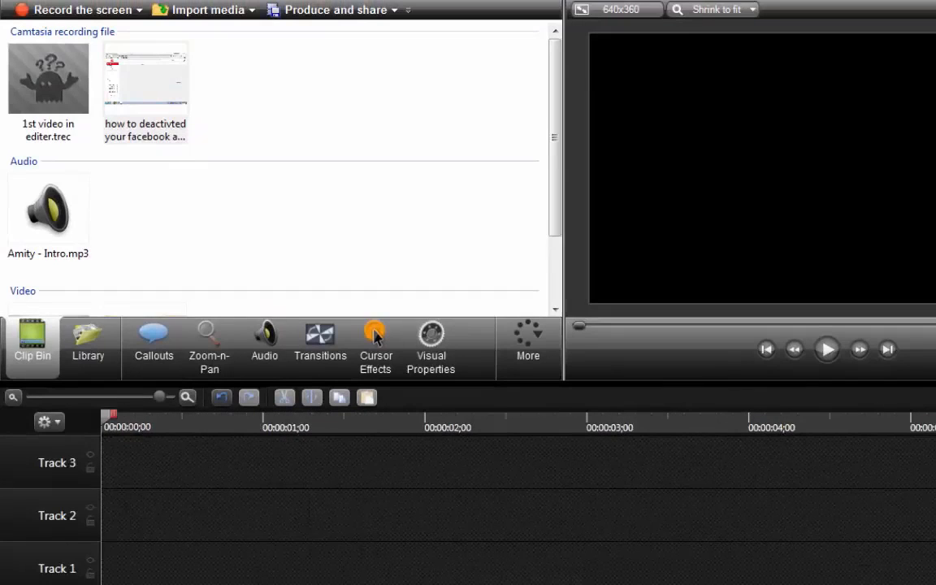
{"action": "left_click", "coordinate": [13, 397]}
{"action": "left_click", "coordinate": [13, 397]}
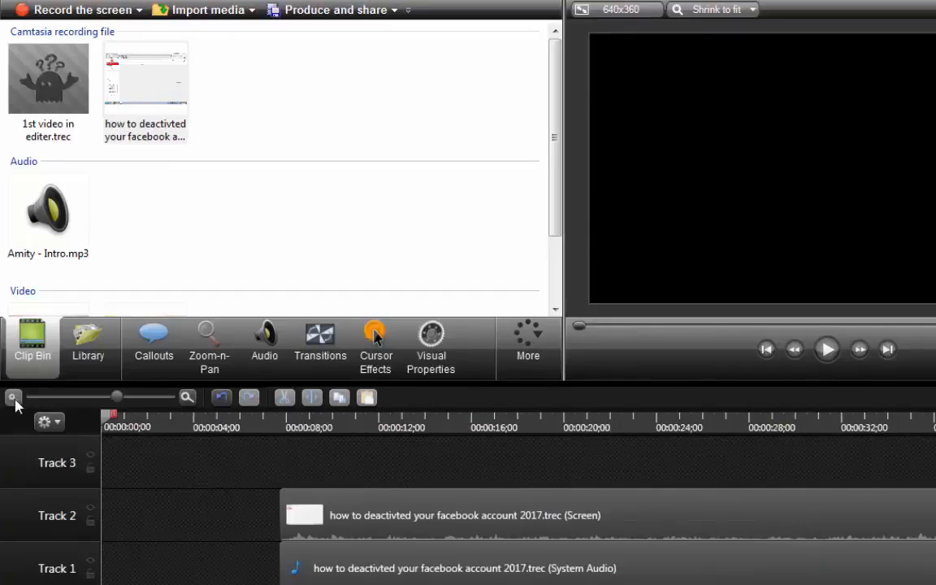
{"action": "left_click", "coordinate": [12, 396]}
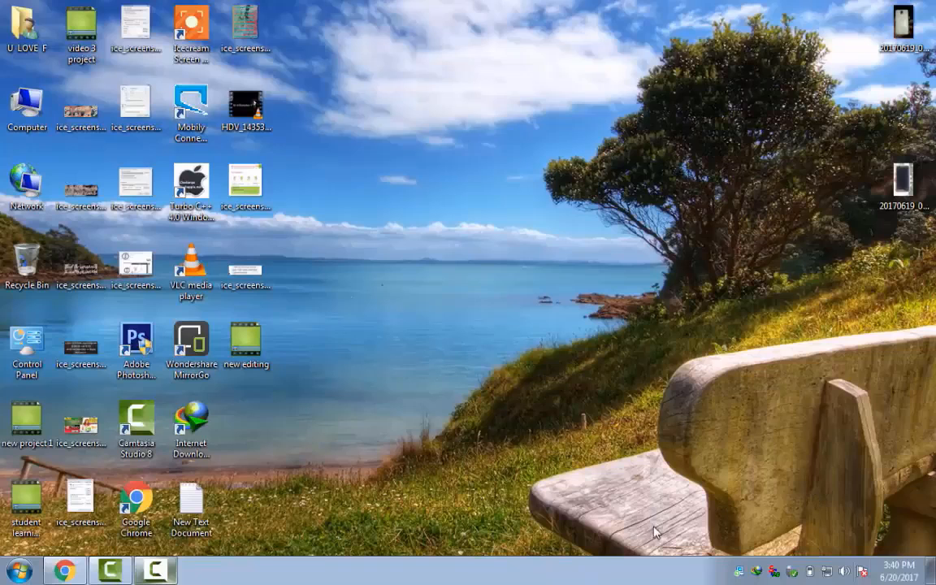
{"action": "left_click", "coordinate": [154, 569]}
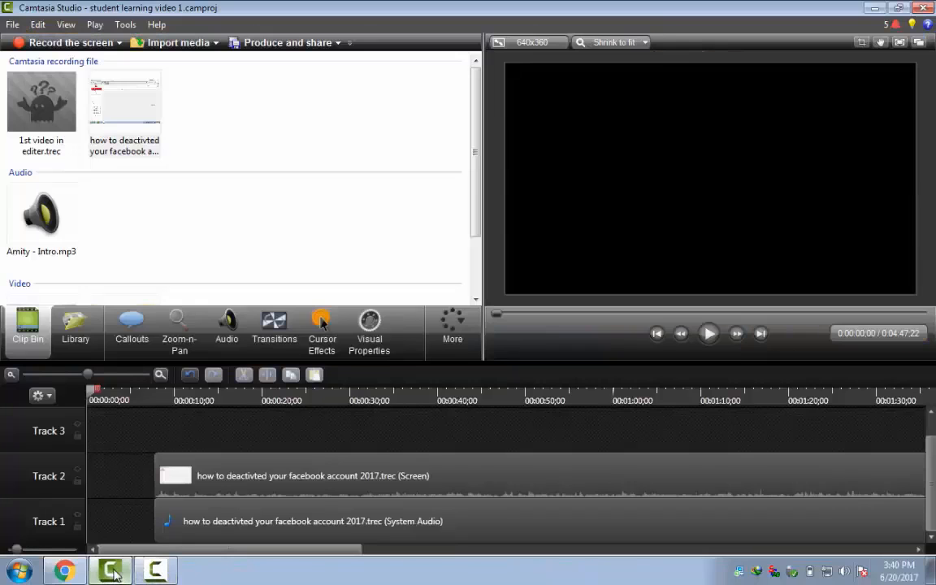
{"action": "left_click", "coordinate": [156, 569]}
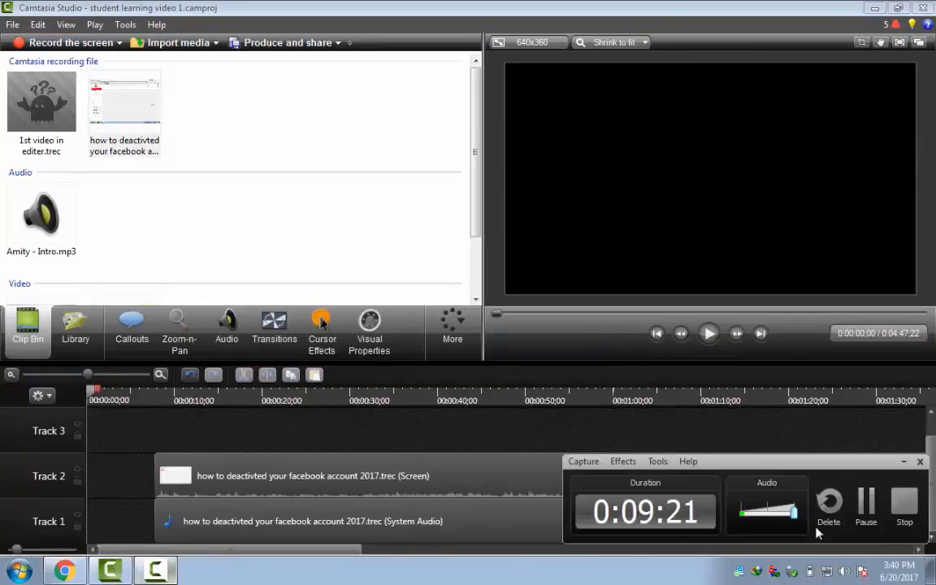
{"action": "left_click", "coordinate": [116, 574]}
{"action": "right_click", "coordinate": [286, 328]}
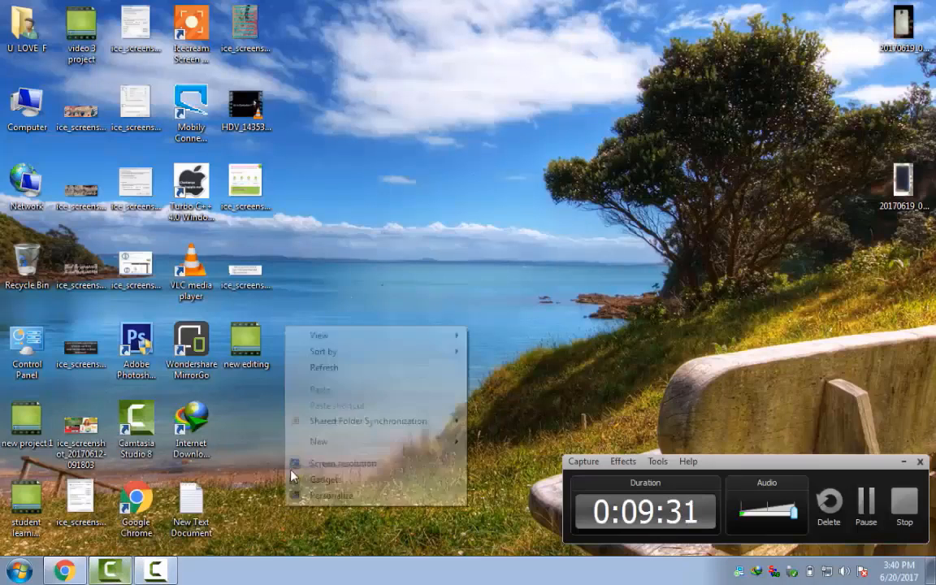
{"action": "left_click", "coordinate": [345, 370]}
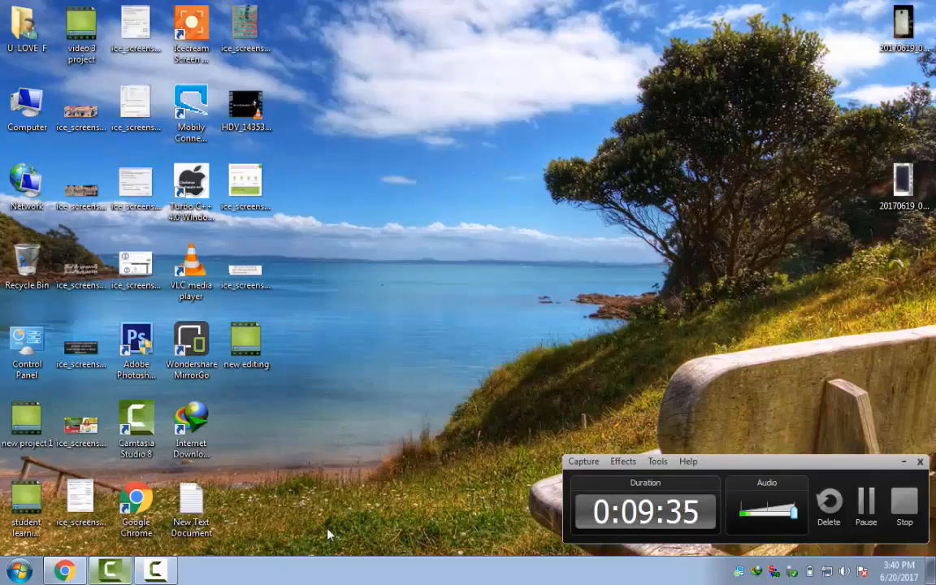
{"action": "right_click", "coordinate": [335, 494]}
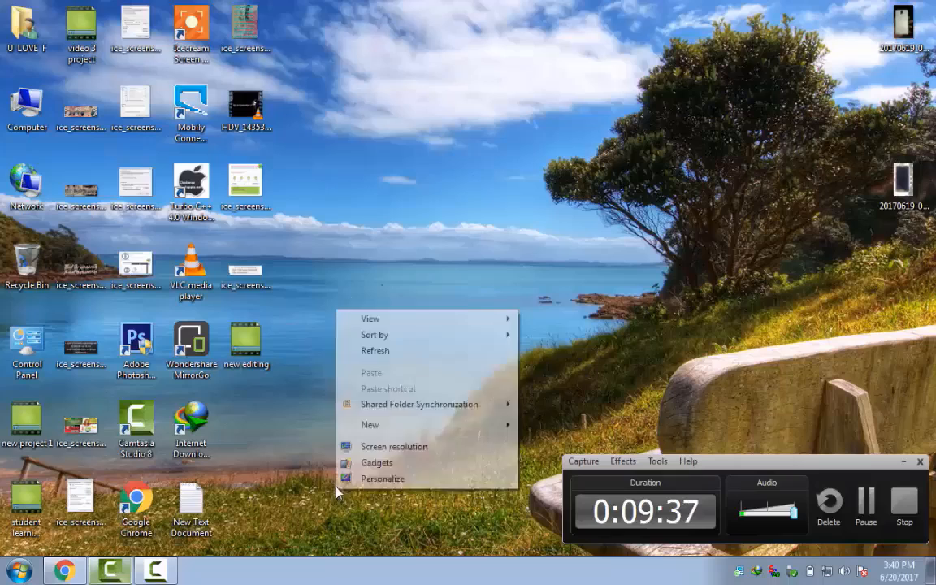
{"action": "left_click", "coordinate": [395, 354]}
{"action": "right_click", "coordinate": [350, 439]}
{"action": "left_click", "coordinate": [412, 303]}
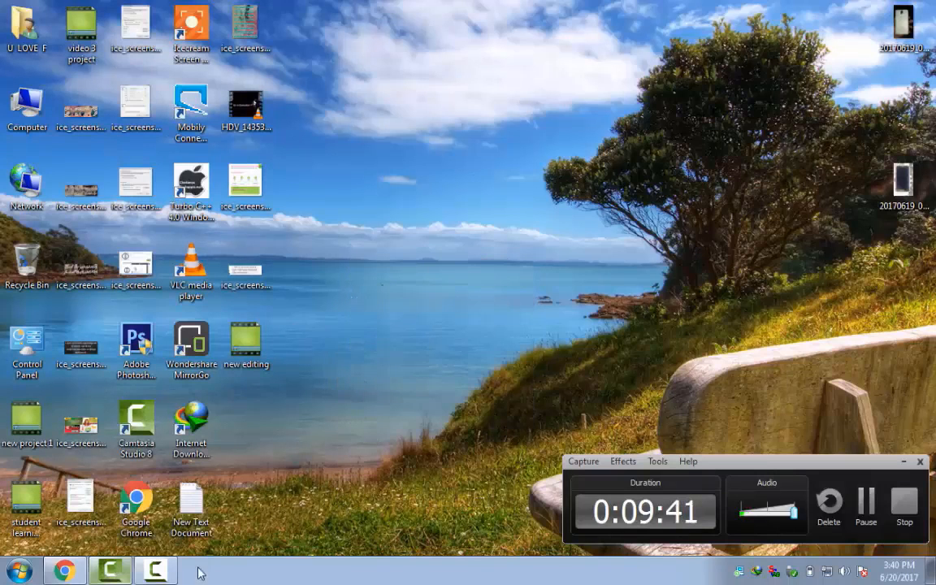
{"action": "left_click", "coordinate": [143, 573]}
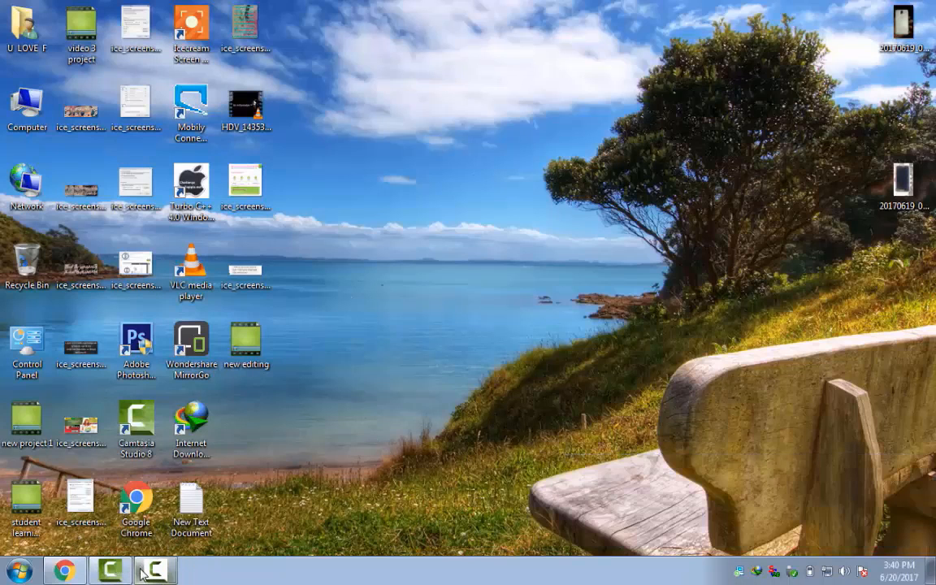
{"action": "left_click", "coordinate": [81, 575]}
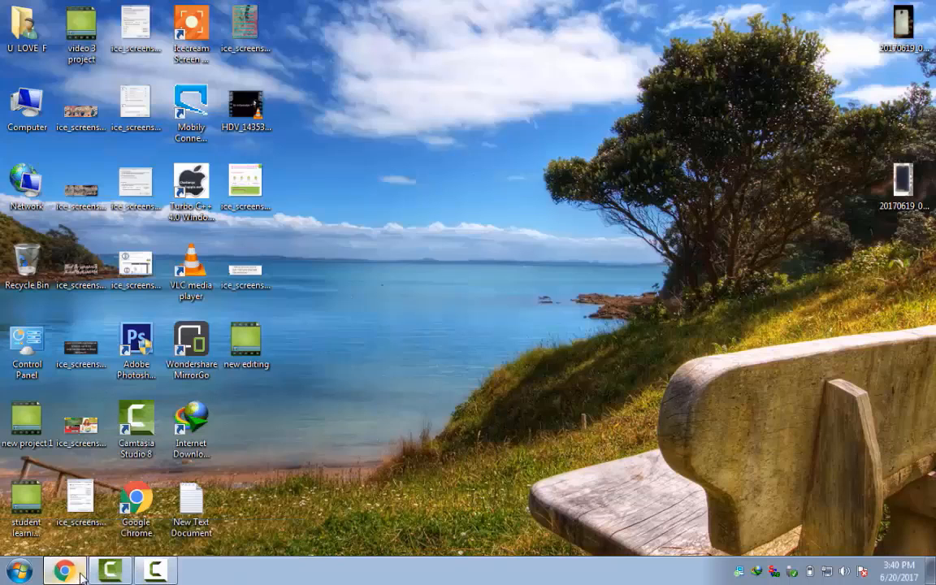
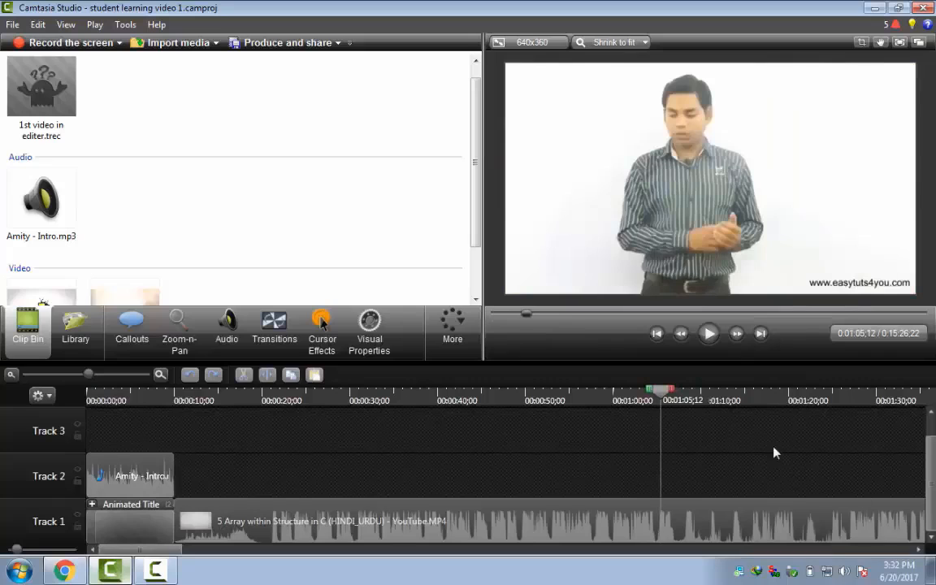
Place the Animated Title from Theme - Calling Lights on Track 2 at about 0:00:59, and undo that placement.
{"action": "left_click", "coordinate": [653, 398]}
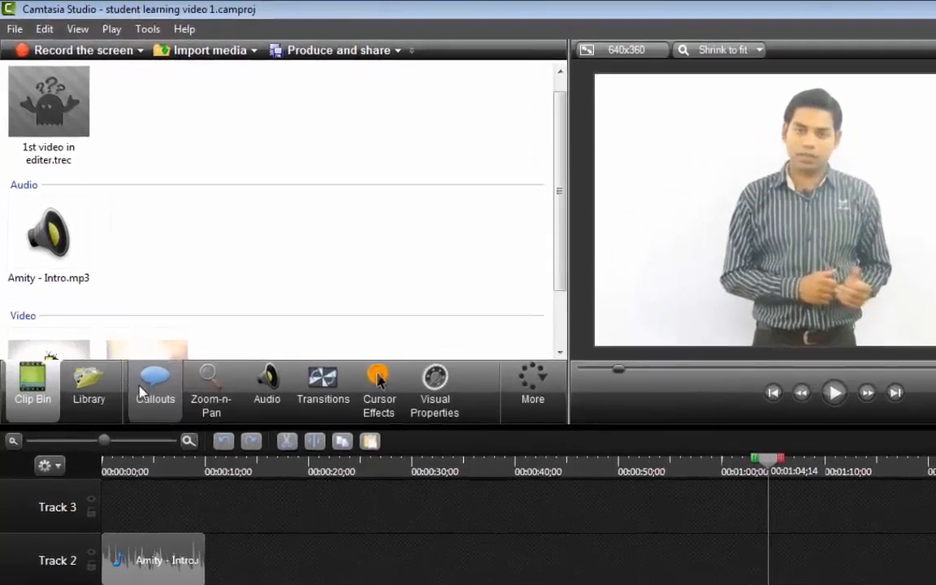
{"action": "left_click", "coordinate": [76, 329]}
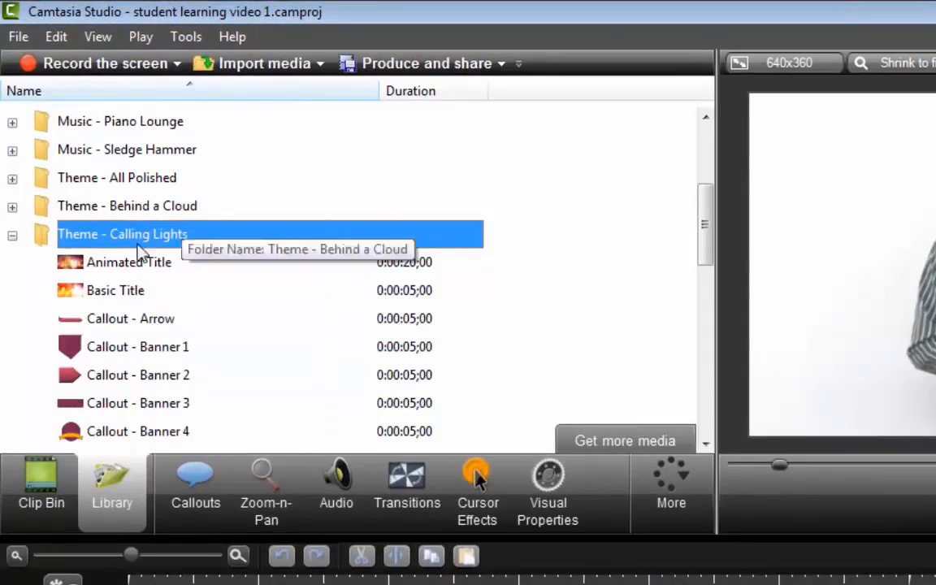
{"action": "left_click_drag", "start_coordinate": [109, 268], "coordinate": [763, 546]}
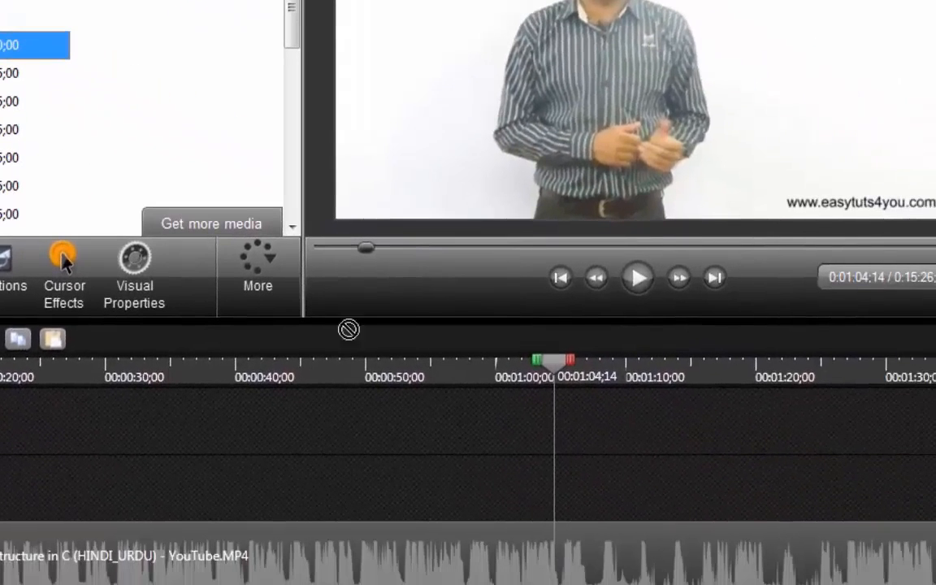
{"action": "left_click_drag", "start_coordinate": [349, 329], "coordinate": [557, 455]}
{"action": "left_click_drag", "start_coordinate": [491, 477], "coordinate": [490, 478]}
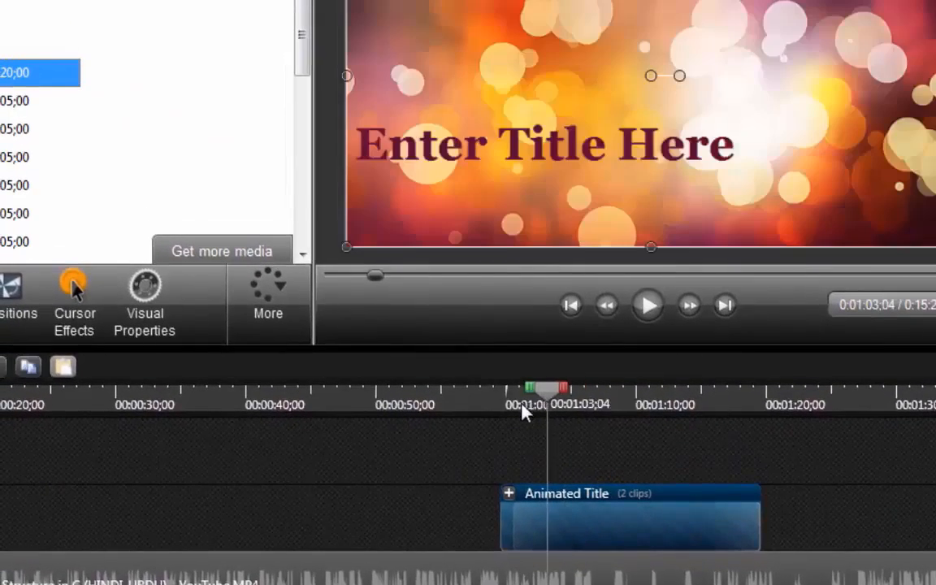
{"action": "left_click", "coordinate": [494, 381]}
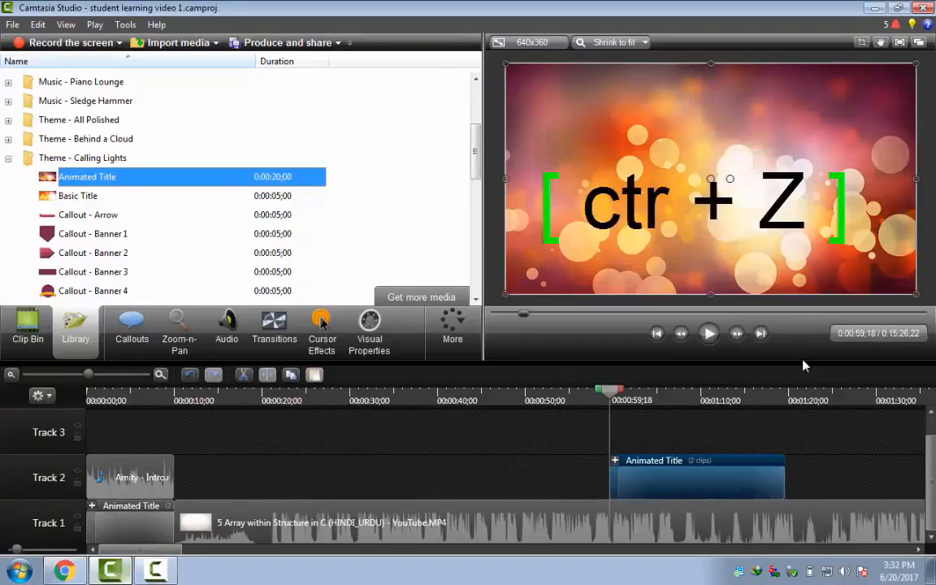
{"action": "key", "text": "ctrl+z"}
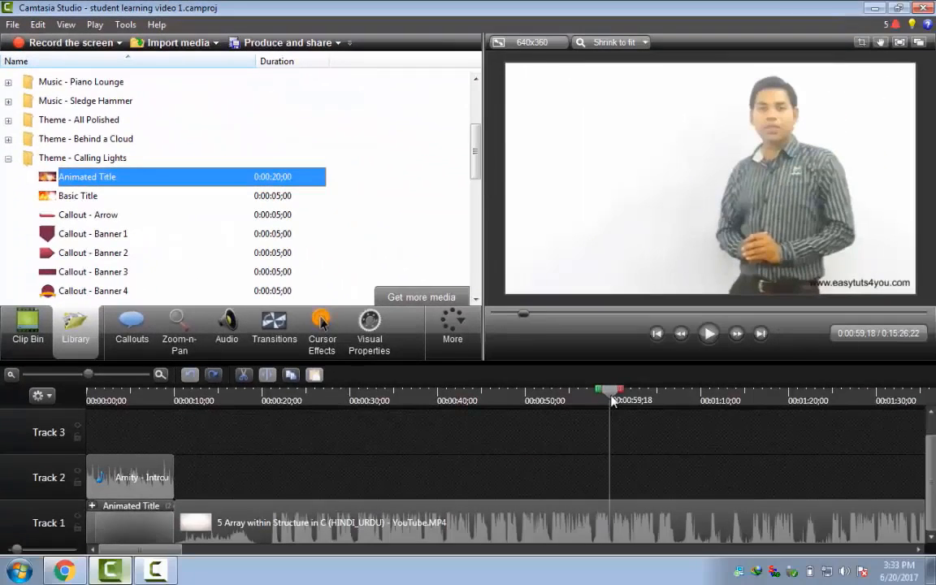
{"action": "left_click", "coordinate": [699, 492]}
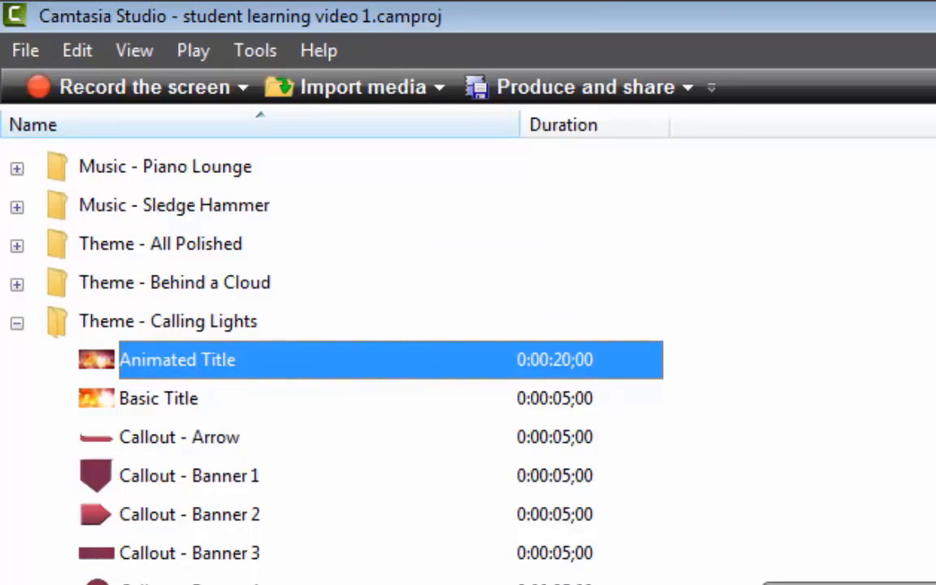
Save the student learning video 1 project under its existing name.
{"action": "left_click", "coordinate": [26, 46]}
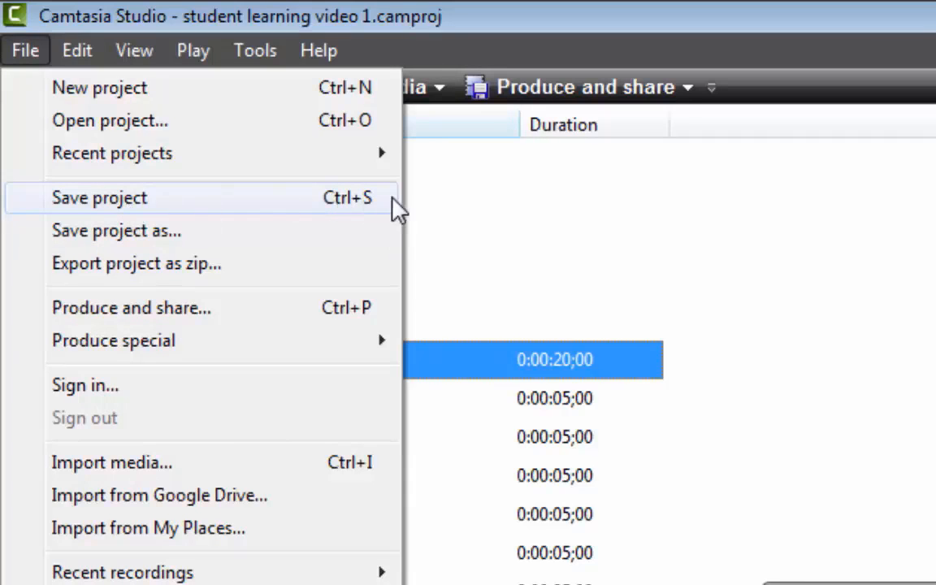
{"action": "left_click", "coordinate": [192, 208]}
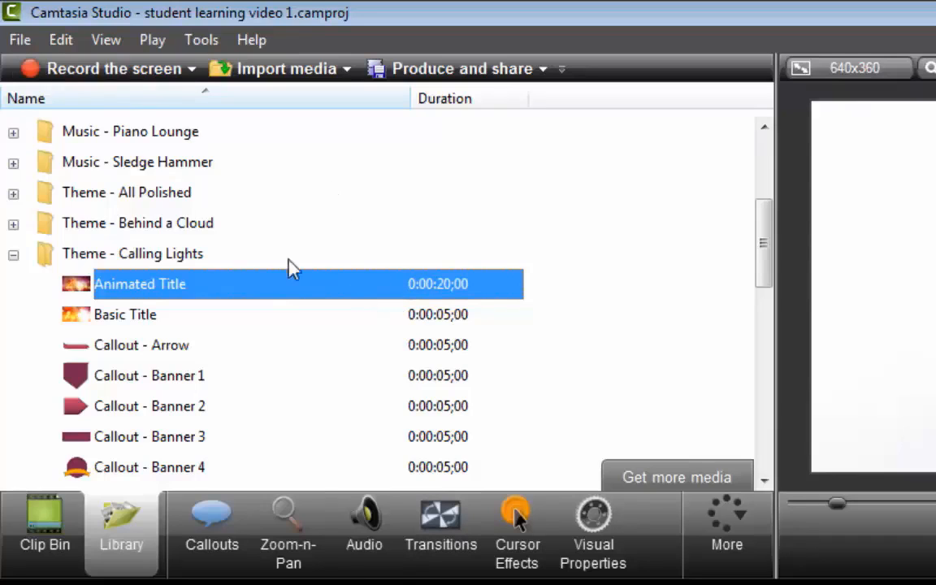
{"action": "left_click", "coordinate": [8, 42]}
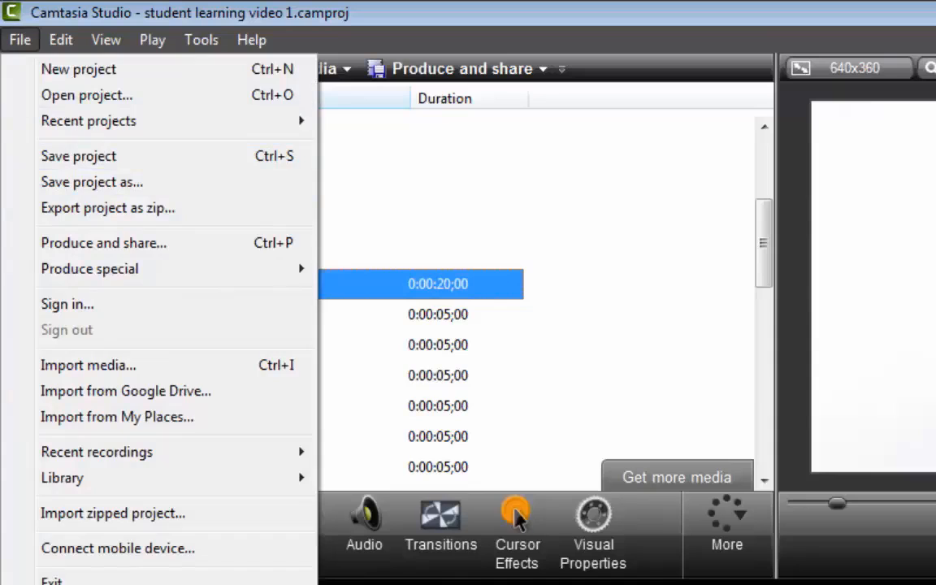
Delete the Amity - Intro audio clip from Track 2 and the Animated Title from Track 1, and return the playhead to 0:00:00.
{"action": "left_click", "coordinate": [417, 582]}
{"action": "right_click", "coordinate": [417, 582]}
{"action": "right_click", "coordinate": [411, 583]}
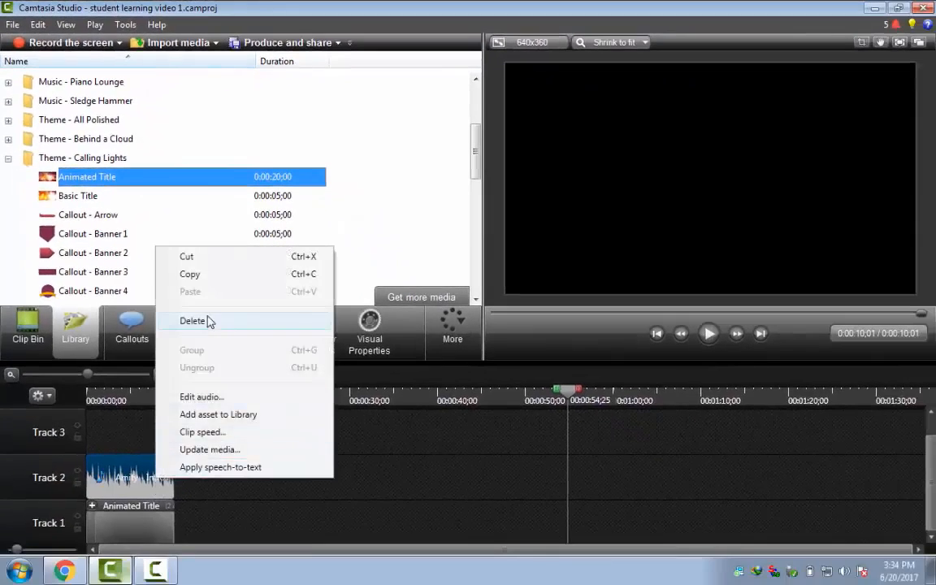
{"action": "left_click", "coordinate": [210, 322]}
{"action": "left_click", "coordinate": [139, 526]}
{"action": "right_click", "coordinate": [136, 515]}
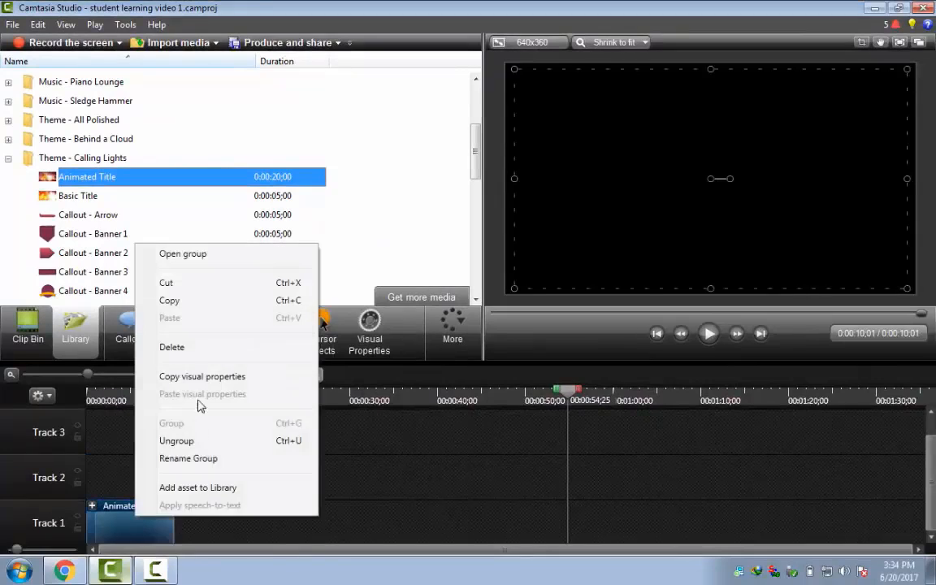
{"action": "left_click", "coordinate": [190, 351]}
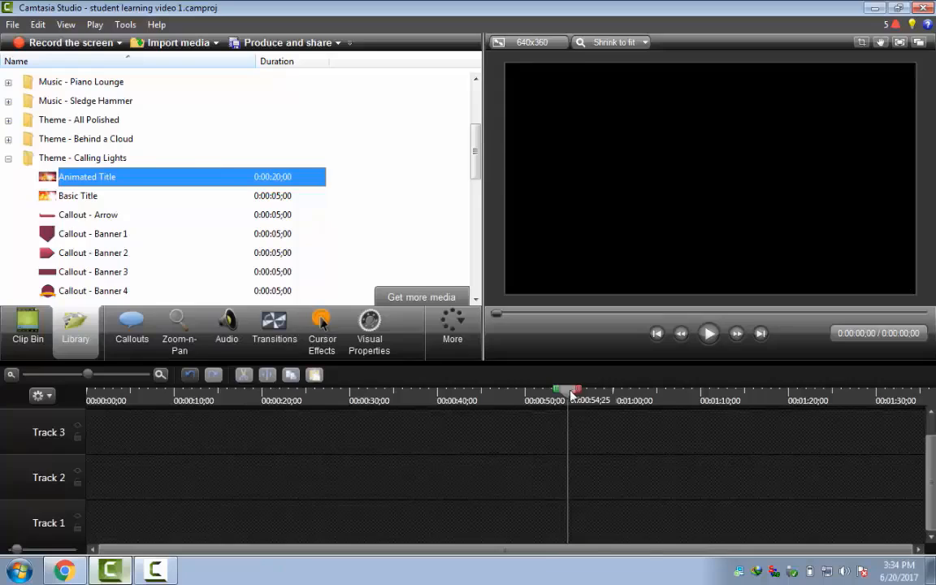
{"action": "left_click_drag", "start_coordinate": [571, 396], "coordinate": [50, 432]}
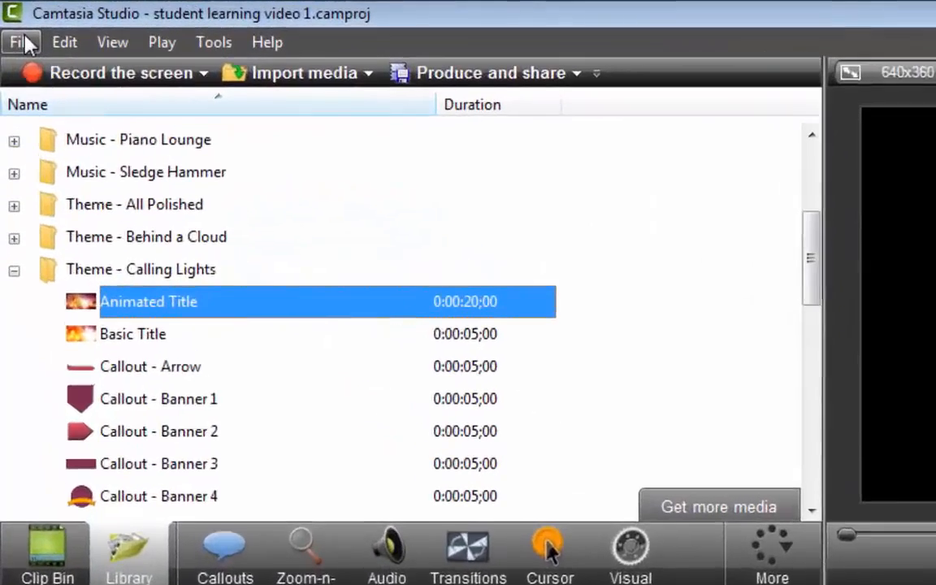
{"action": "left_click", "coordinate": [14, 24]}
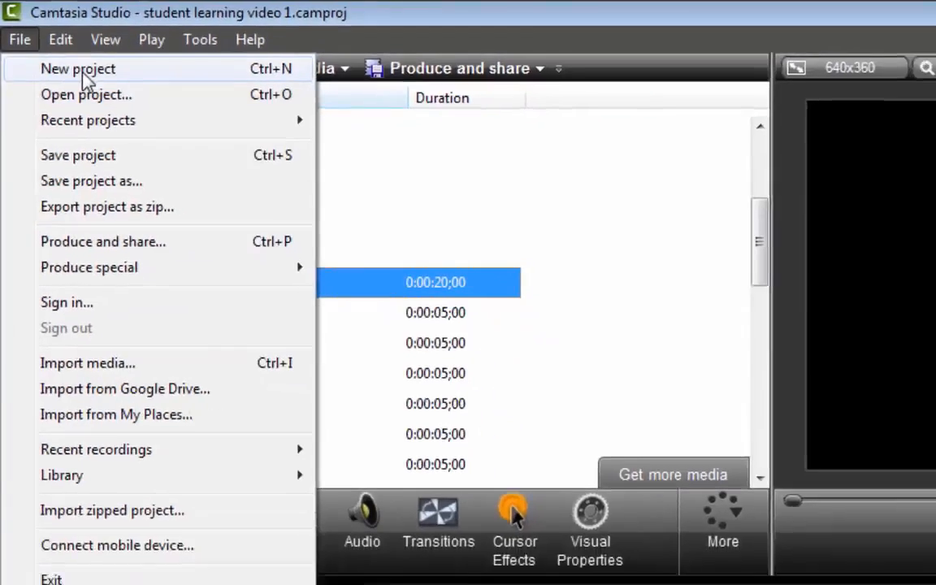
{"action": "left_click", "coordinate": [81, 70]}
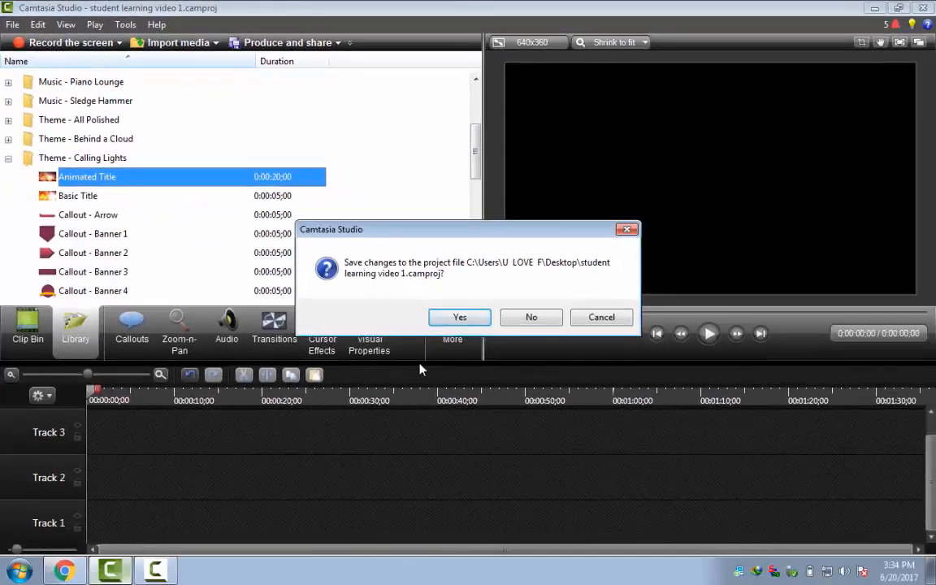
{"action": "left_click", "coordinate": [601, 317]}
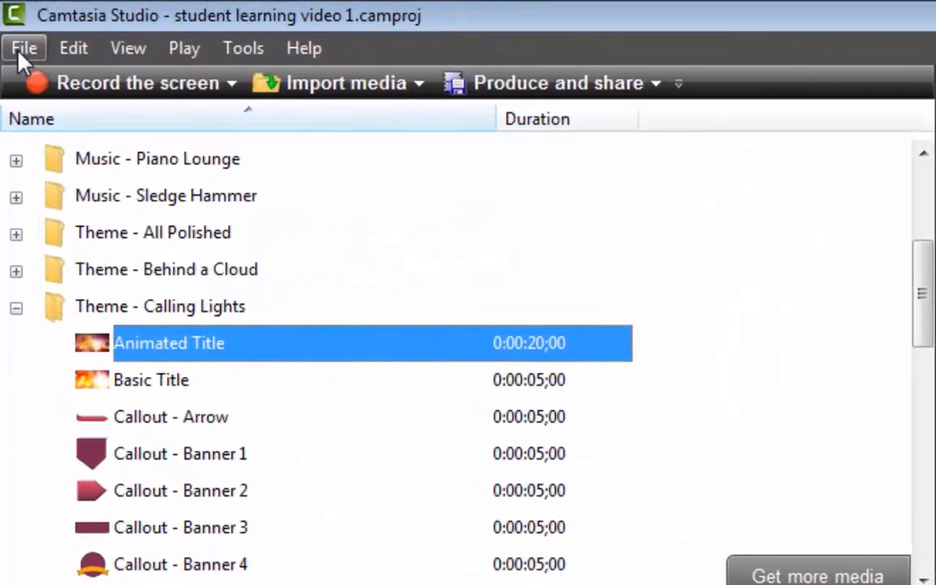
Start opening another project, save the changes to student learning video 1, and cancel the choice of a project file.
{"action": "left_click", "coordinate": [21, 40]}
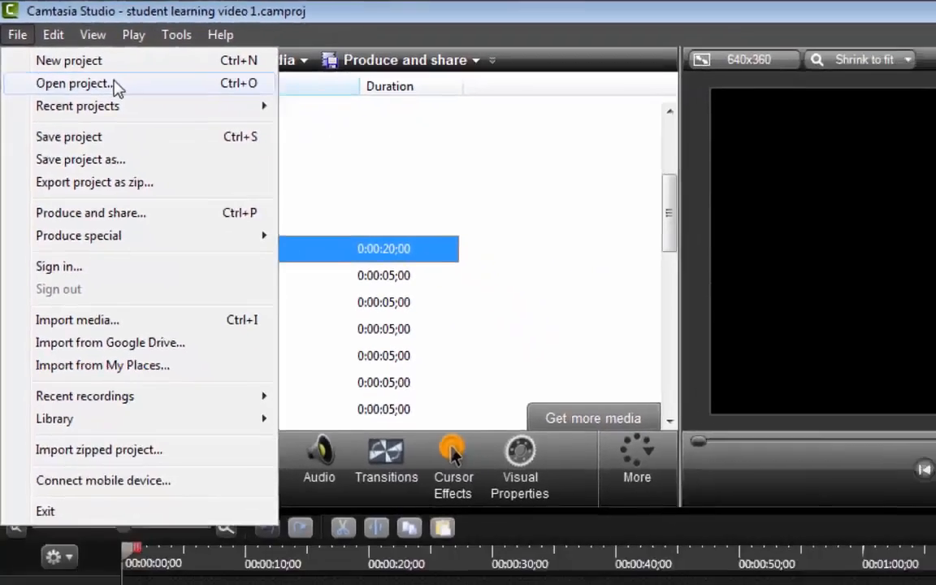
{"action": "left_click", "coordinate": [154, 118]}
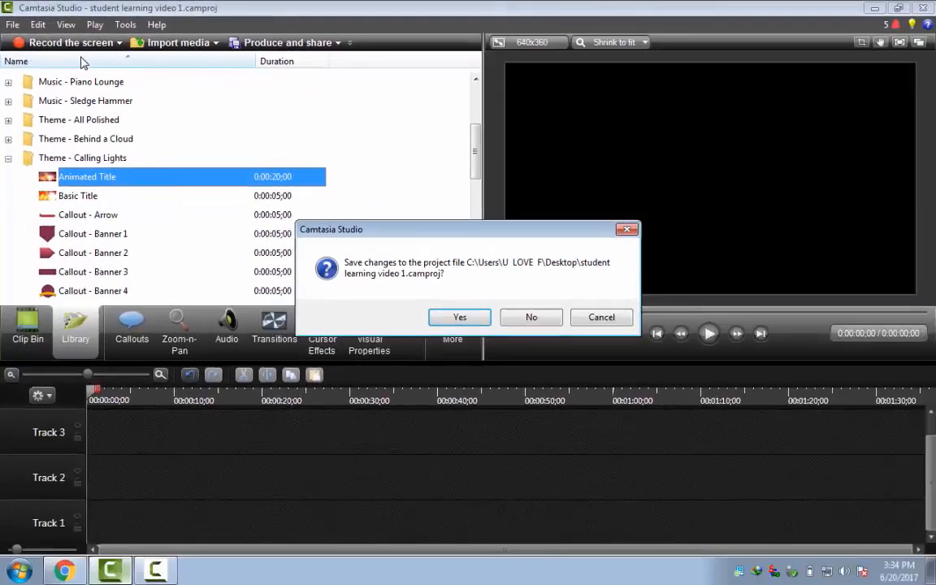
{"action": "left_click", "coordinate": [457, 317]}
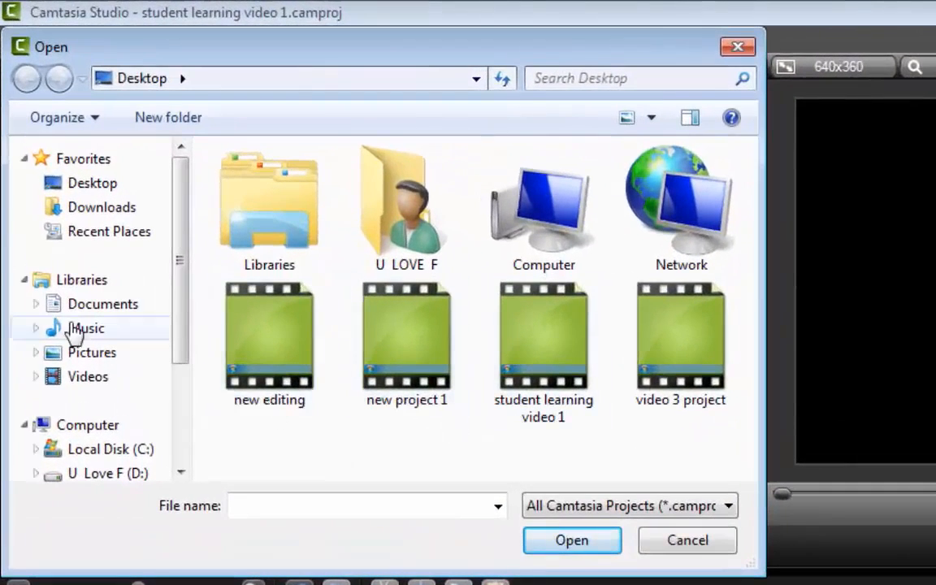
{"action": "left_click", "coordinate": [683, 541]}
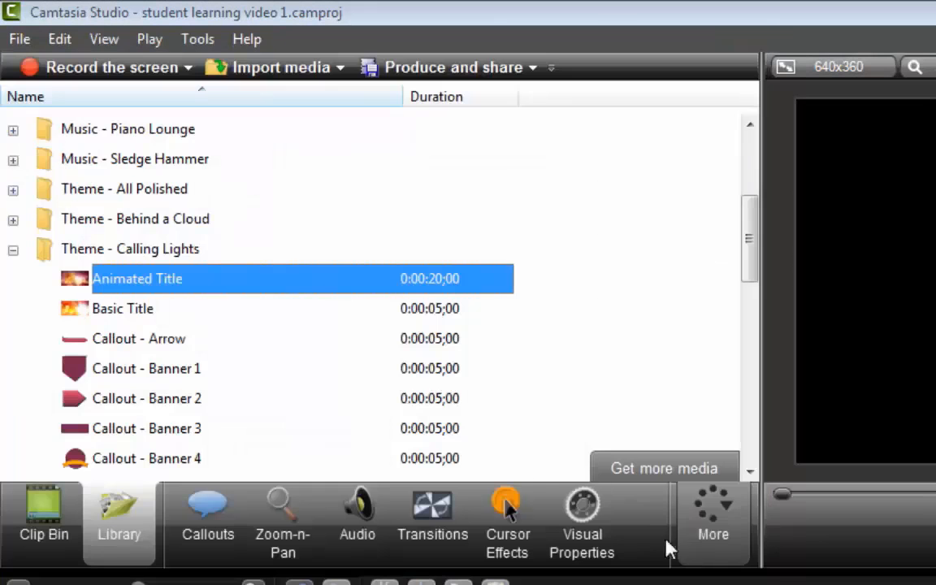
{"action": "left_click", "coordinate": [27, 36]}
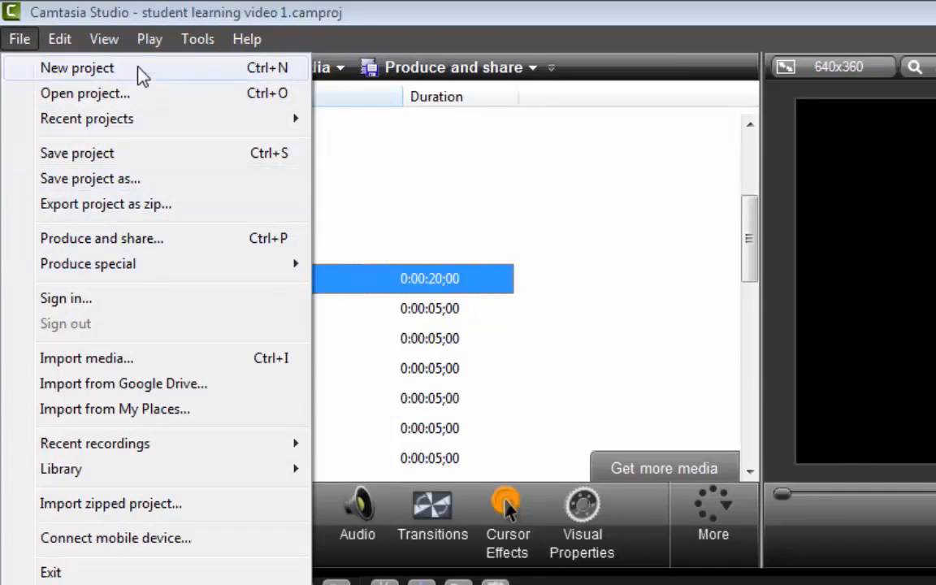
{"action": "mouse_move", "coordinate": [54, 45]}
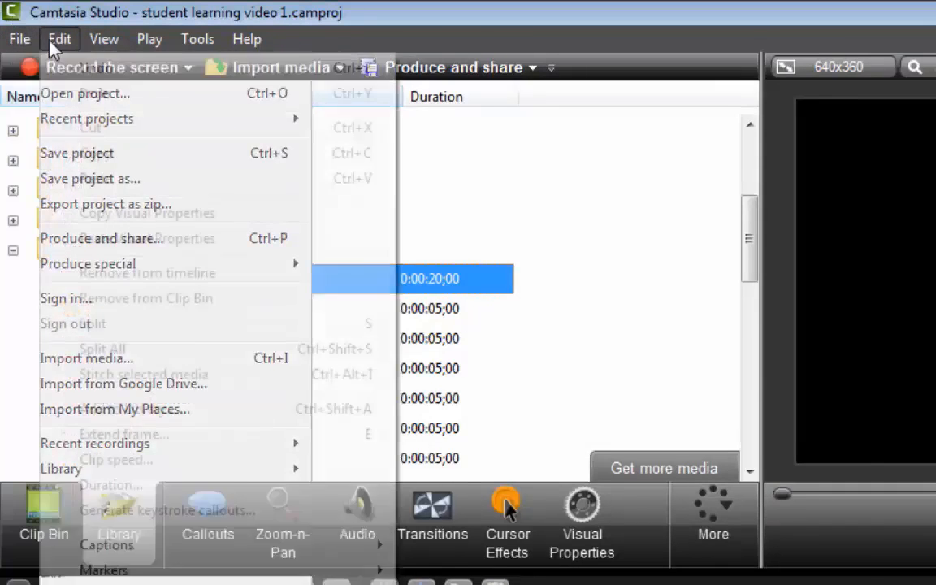
{"action": "mouse_move", "coordinate": [17, 47]}
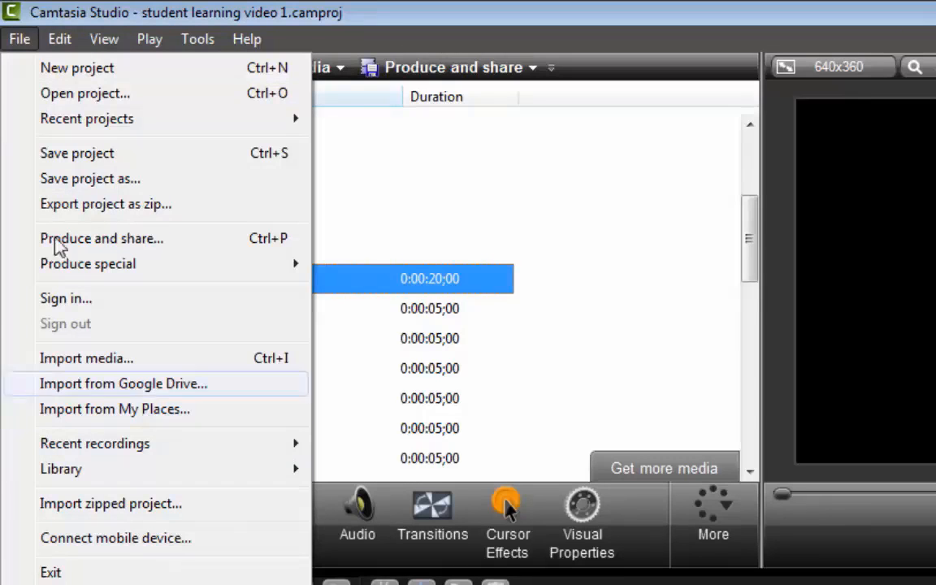
{"action": "left_click", "coordinate": [118, 367]}
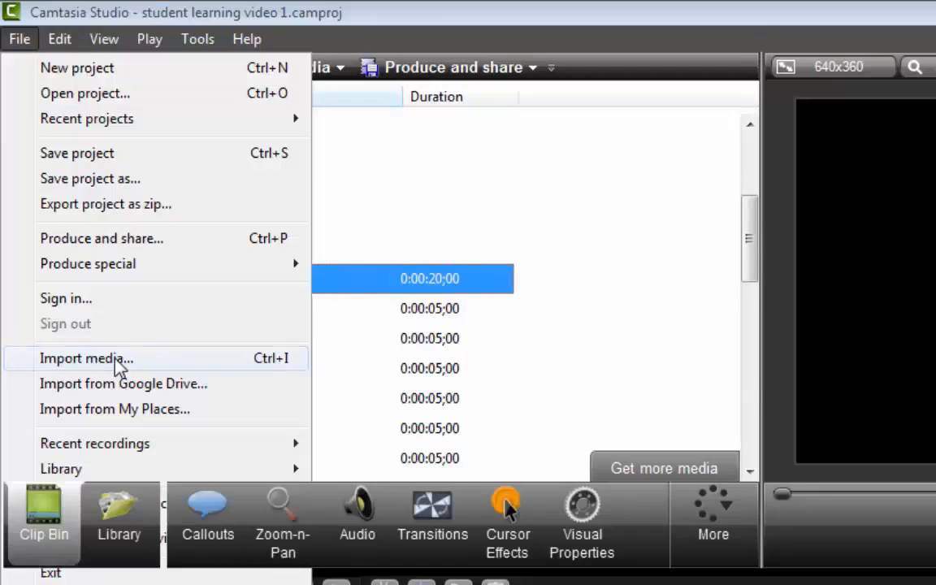
{"action": "left_click_drag", "start_coordinate": [246, 314], "coordinate": [268, 272]}
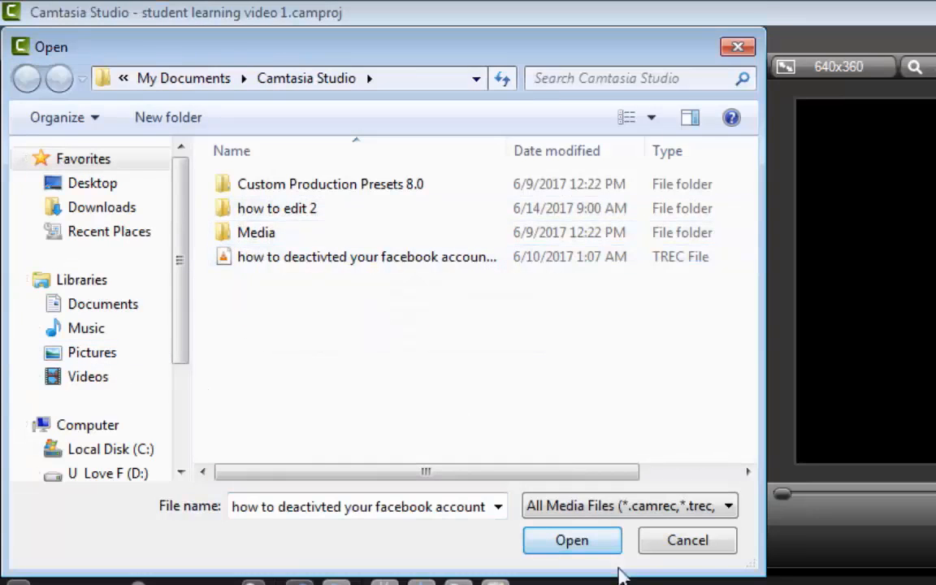
{"action": "left_click", "coordinate": [688, 551]}
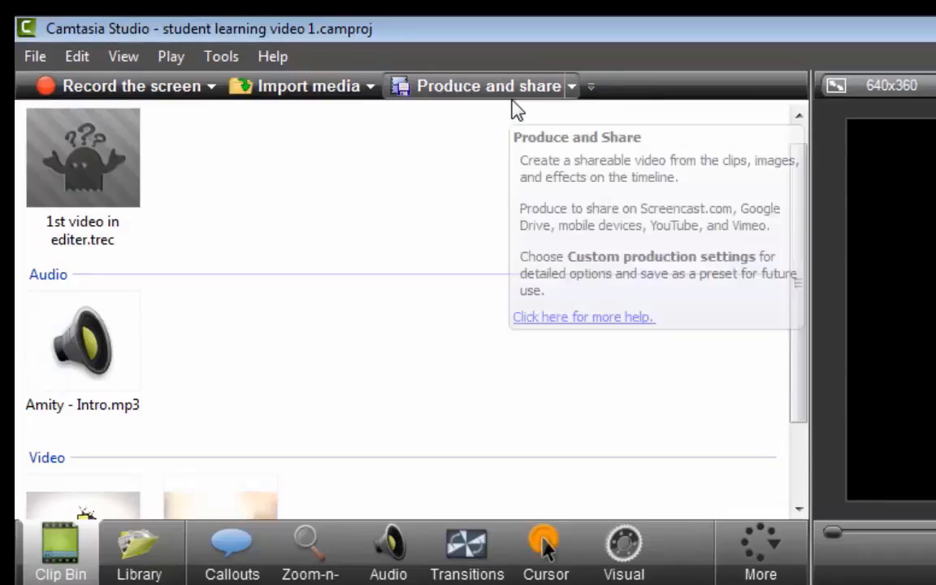
Try to produce and share the project with no media on the timeline.
{"action": "left_click", "coordinate": [498, 95]}
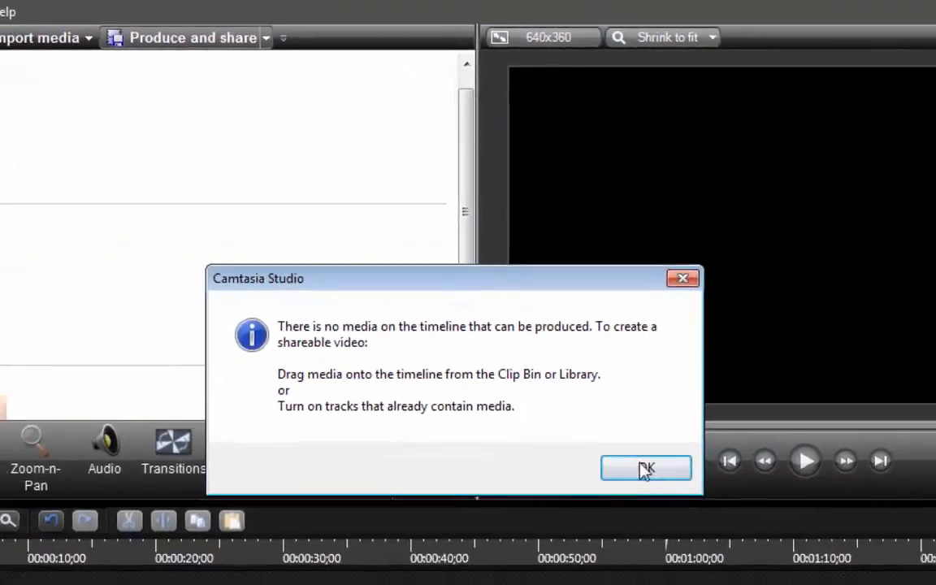
{"action": "left_click", "coordinate": [640, 468]}
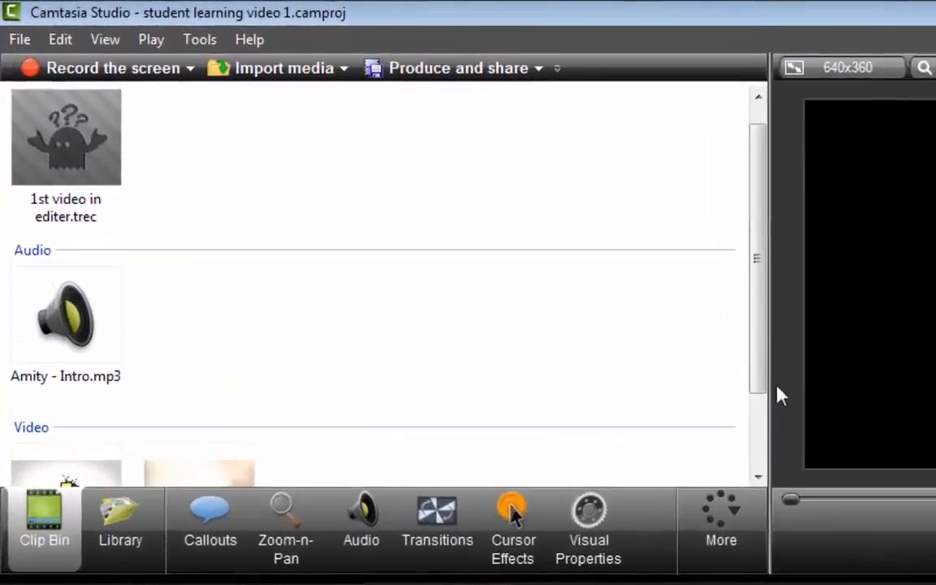
{"action": "scroll", "coordinate": [779, 396], "scroll_direction": "down", "scroll_amount": 2}
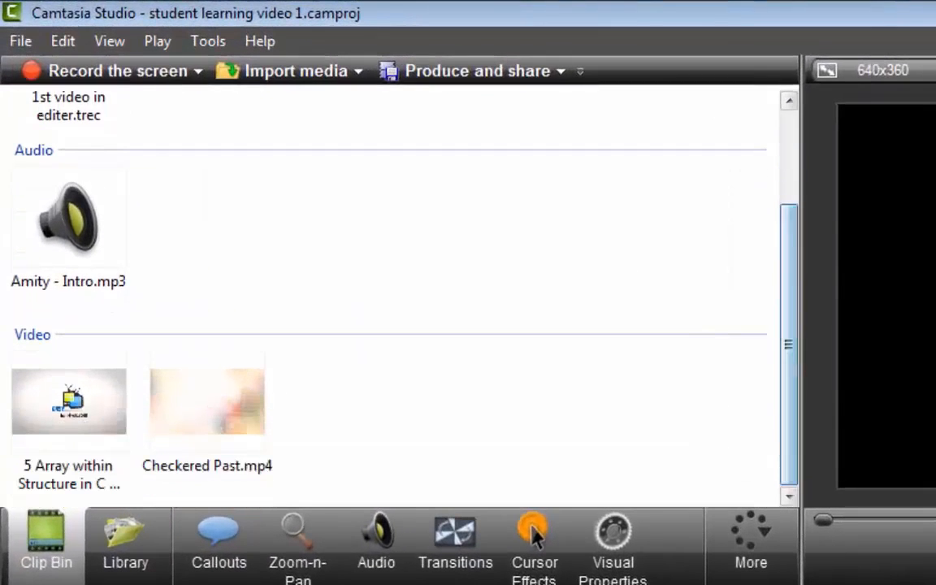
{"action": "right_click", "coordinate": [524, 579]}
{"action": "right_click", "coordinate": [463, 579]}
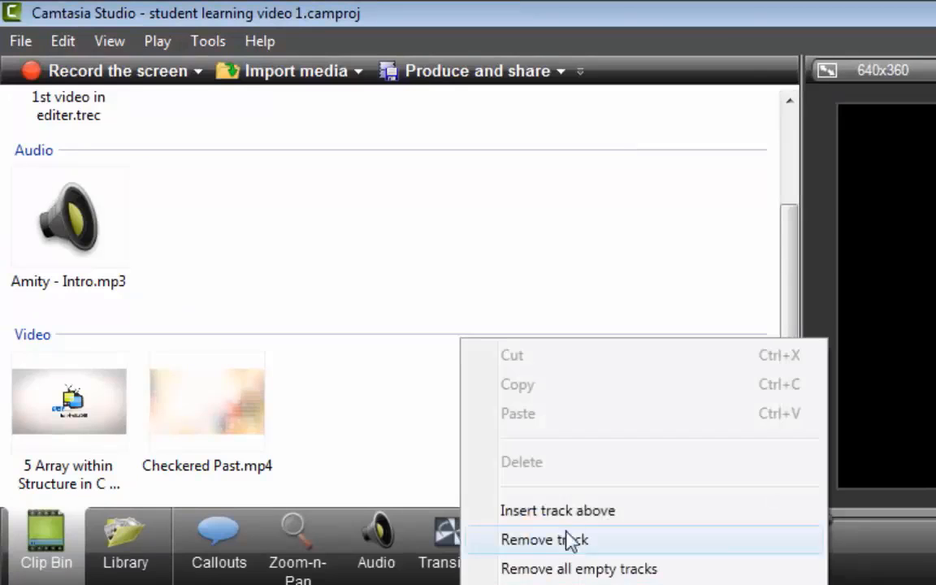
{"action": "left_click", "coordinate": [351, 201]}
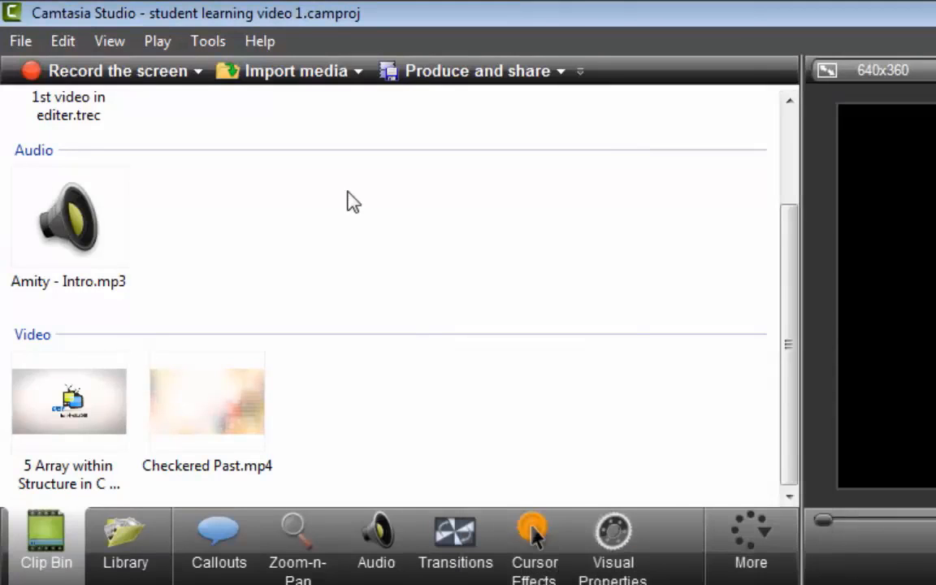
Import the recording how to deactivted your facebook account 2017.trec into the Clip Bin.
{"action": "right_click", "coordinate": [351, 195]}
{"action": "left_click", "coordinate": [460, 217]}
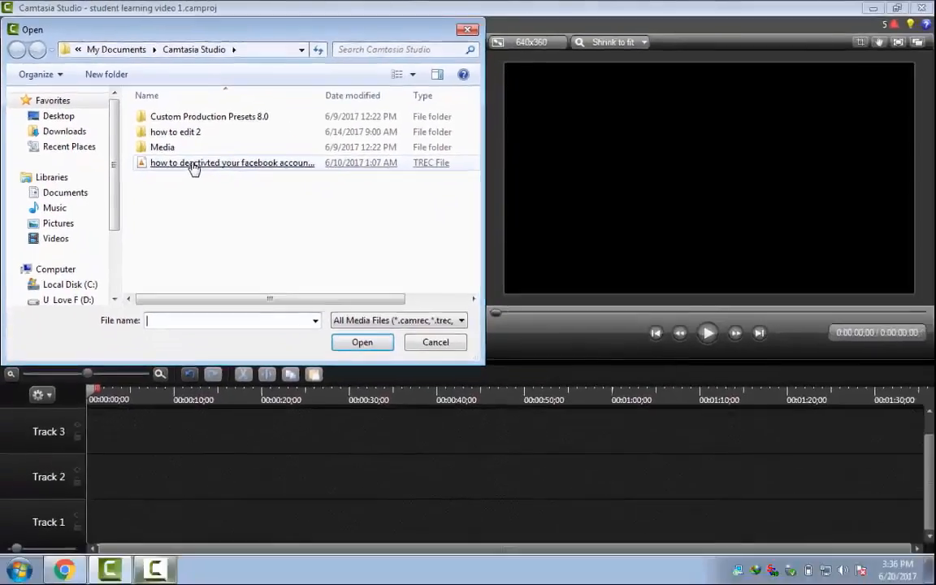
{"action": "left_click", "coordinate": [317, 268]}
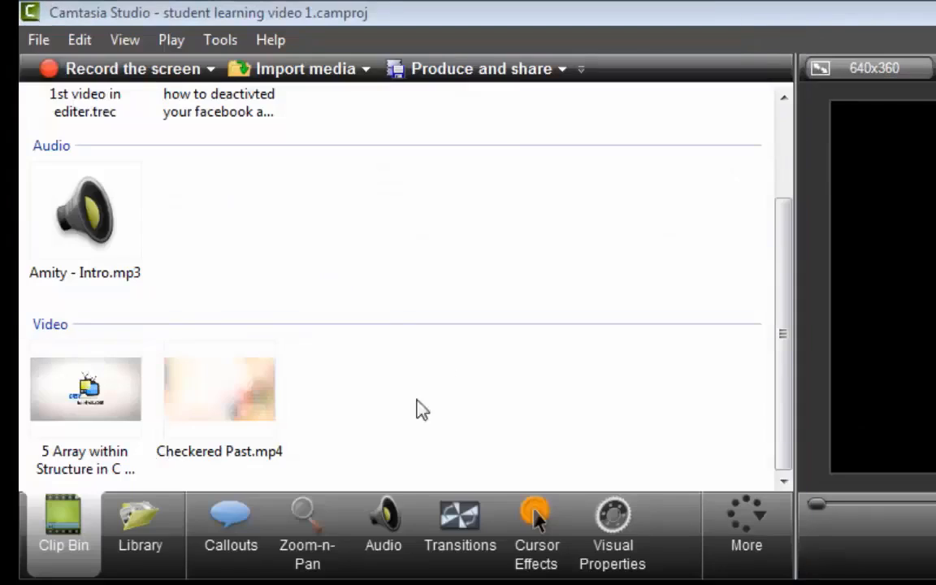
Place the Facebook account recording on the timeline with its screen on Track 2 and system audio on Track 1, starting at about 0:00:08.
{"action": "left_click_drag", "start_coordinate": [786, 345], "coordinate": [767, 198]}
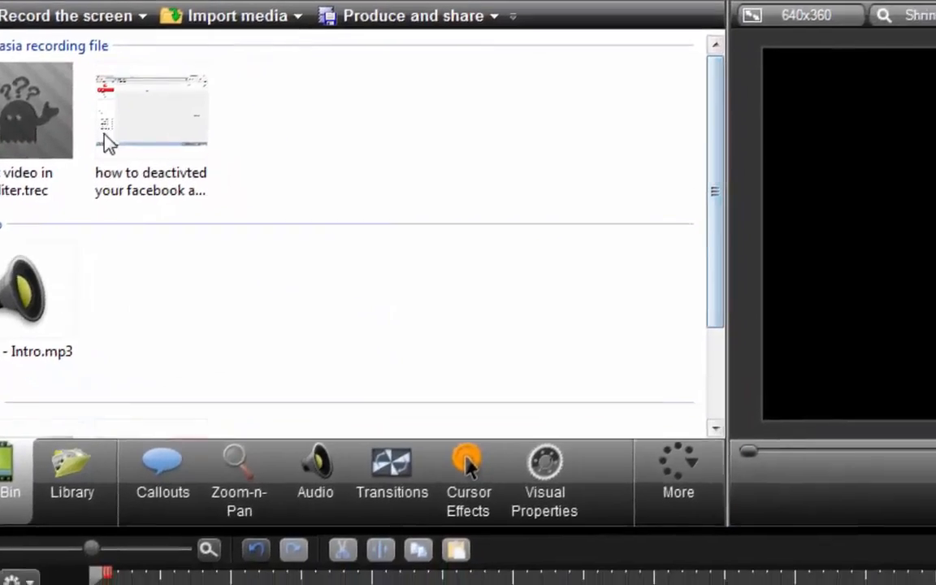
{"action": "left_click", "coordinate": [218, 185]}
{"action": "left_click_drag", "start_coordinate": [93, 67], "coordinate": [159, 519]}
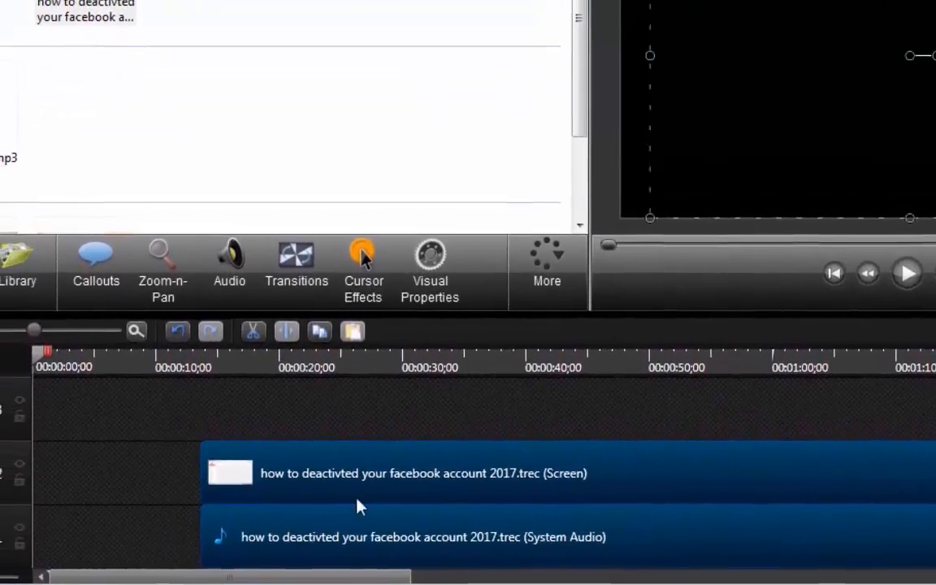
{"action": "left_click_drag", "start_coordinate": [331, 495], "coordinate": [215, 493]}
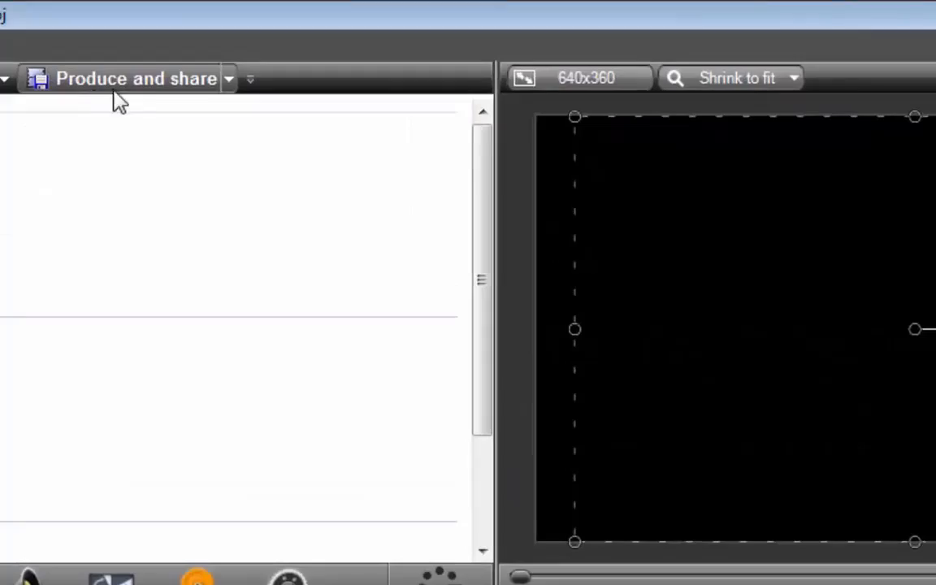
Start producing the video and choose Custom production settings as the preset.
{"action": "left_click", "coordinate": [173, 81]}
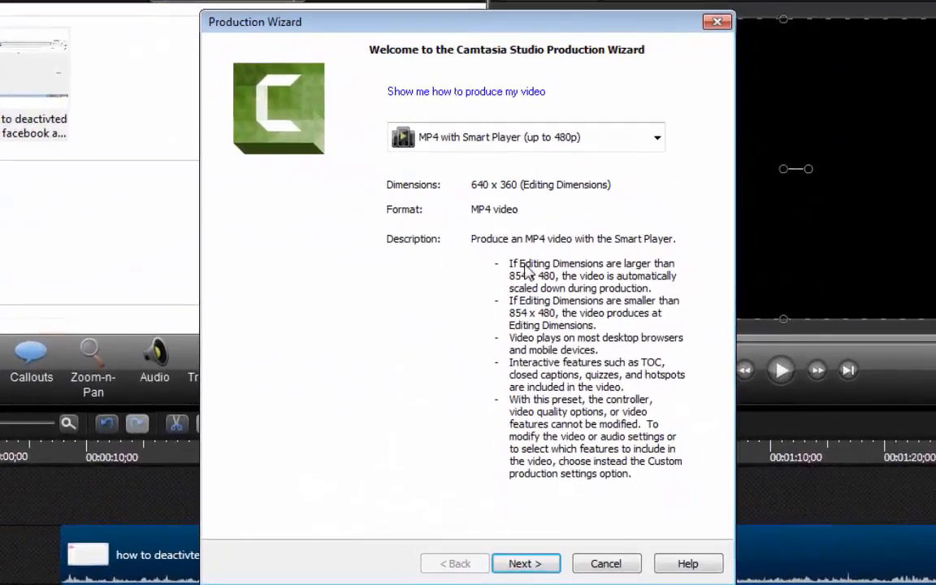
{"action": "left_click", "coordinate": [657, 140]}
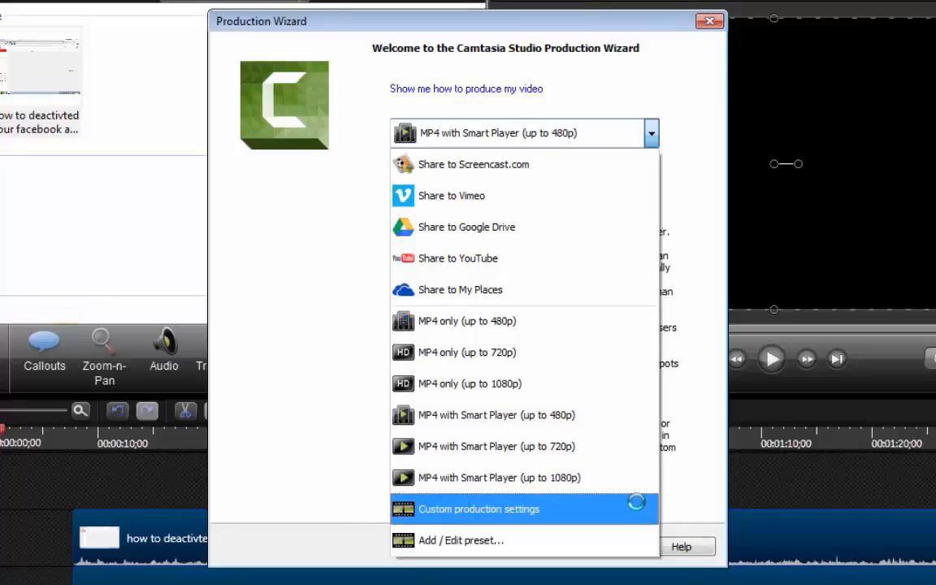
{"action": "left_click", "coordinate": [584, 509]}
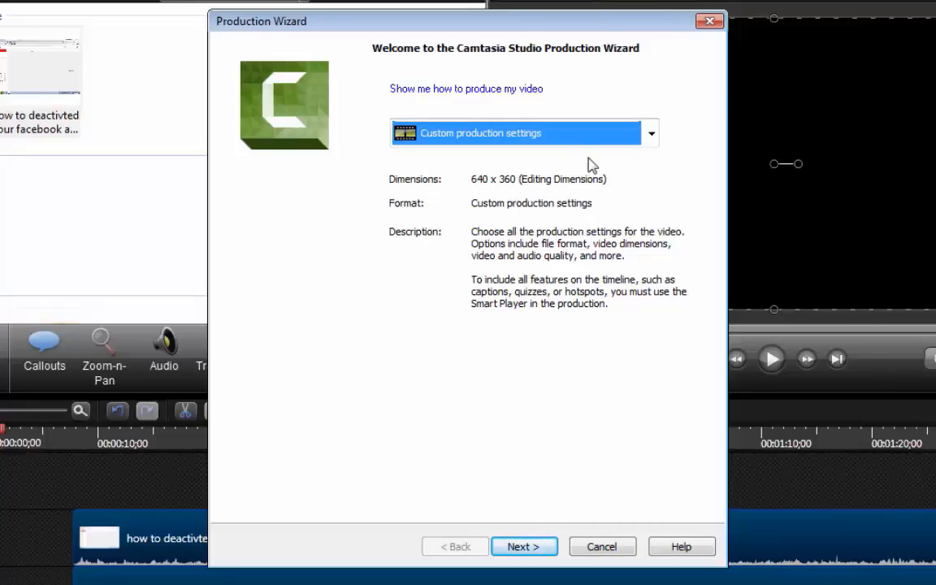
{"action": "left_click", "coordinate": [652, 138]}
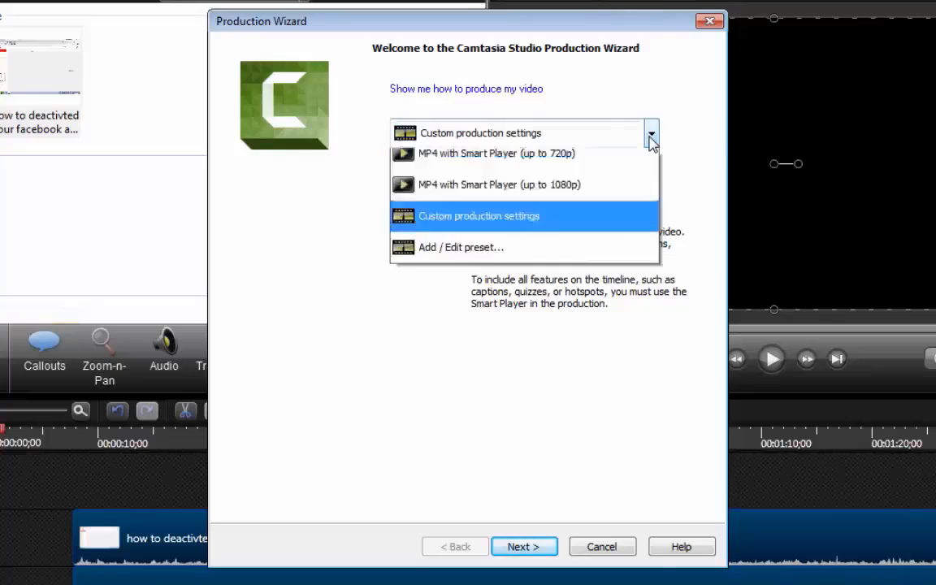
{"action": "left_click", "coordinate": [652, 139]}
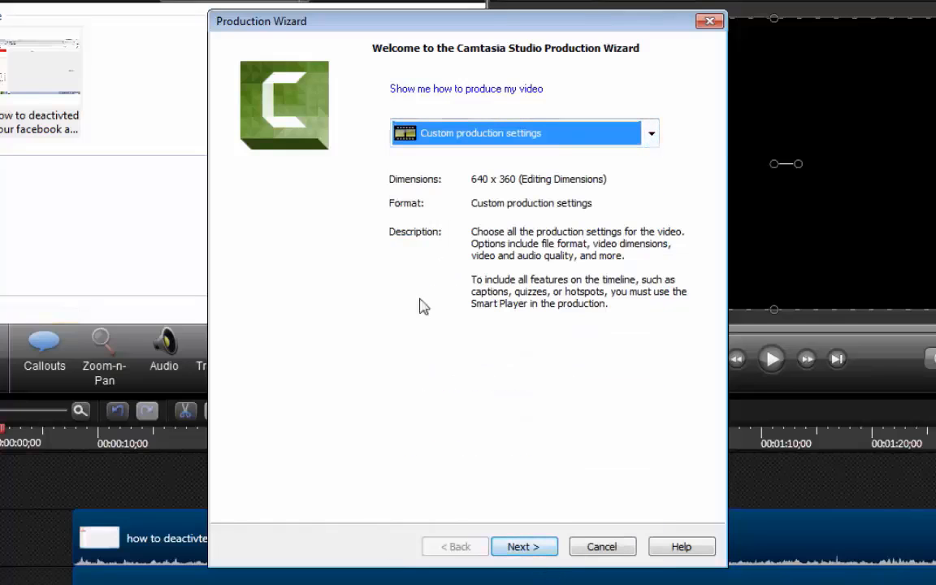
Try AVI - Audio Video Interleave as the production format, cancel the production, and start it again.
{"action": "left_click", "coordinate": [523, 547]}
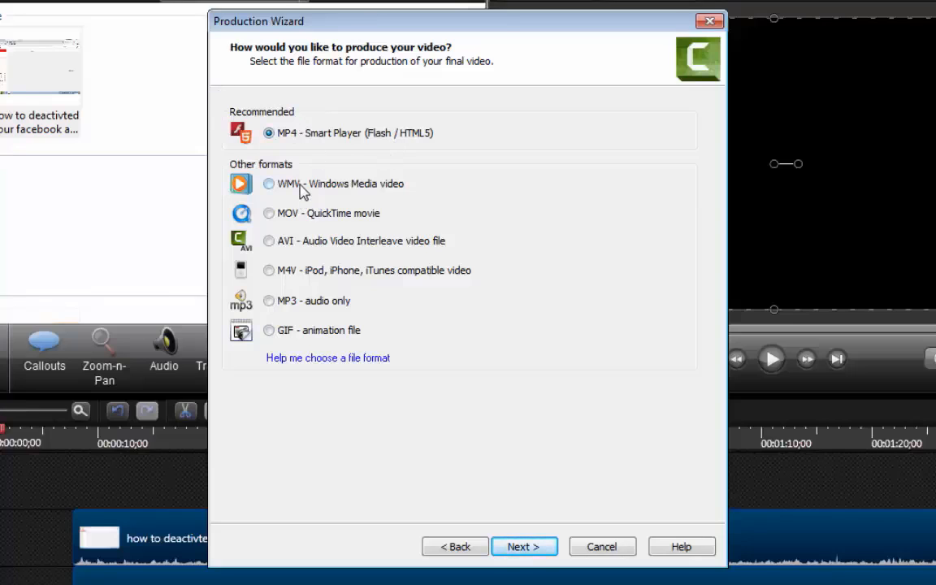
{"action": "left_click", "coordinate": [314, 241]}
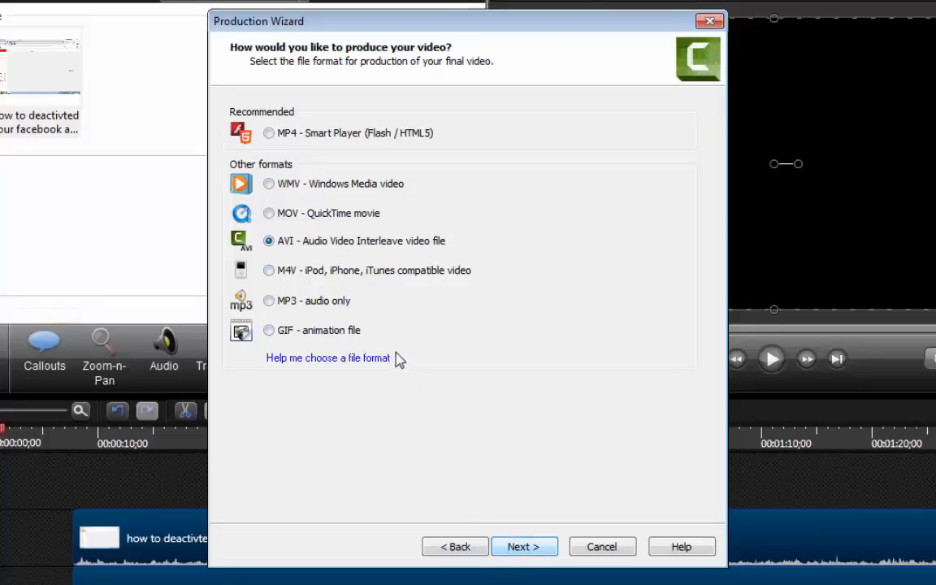
{"action": "left_click", "coordinate": [605, 548]}
{"action": "left_click", "coordinate": [203, 4]}
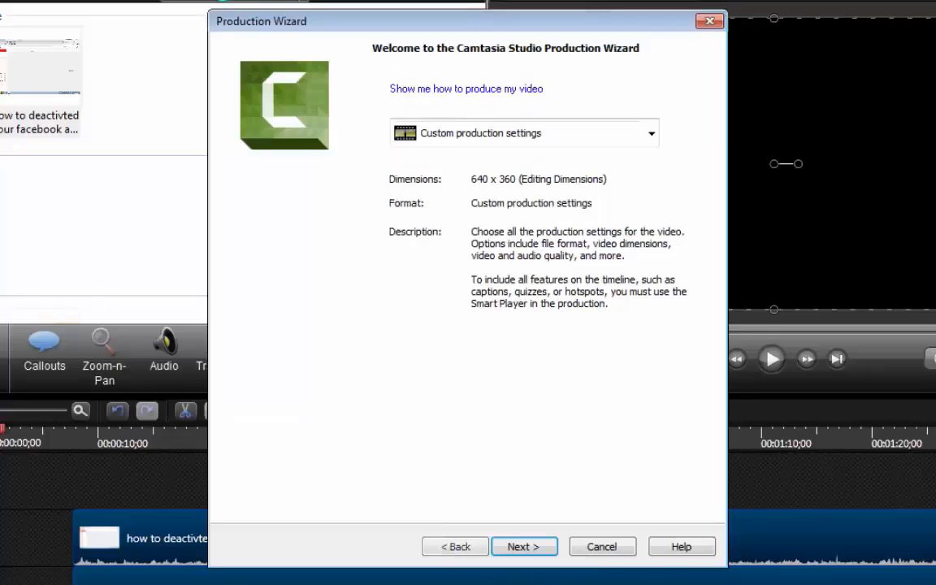
Try the MP4 only (up to 720p) production preset as far as the save location, and cancel the production.
{"action": "left_click", "coordinate": [477, 138]}
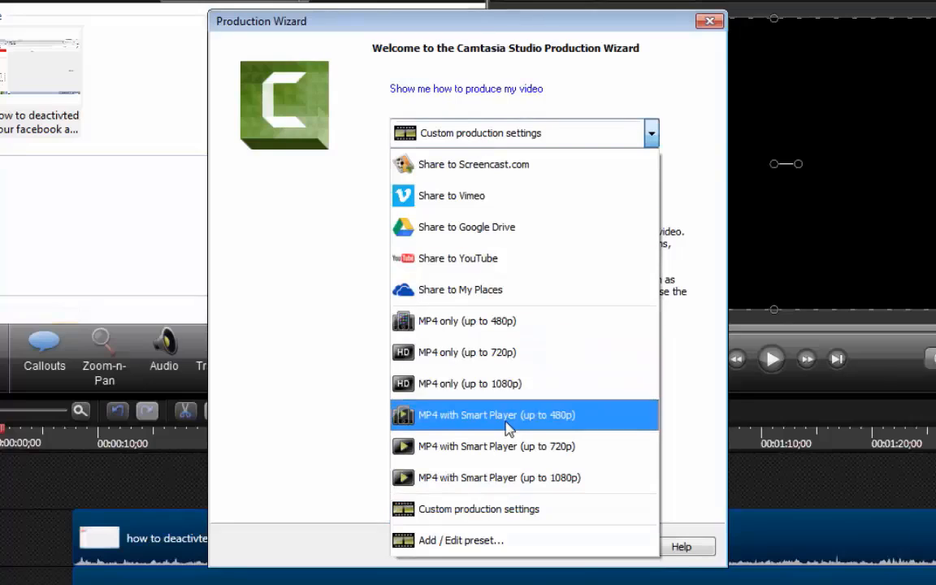
{"action": "left_click", "coordinate": [517, 358]}
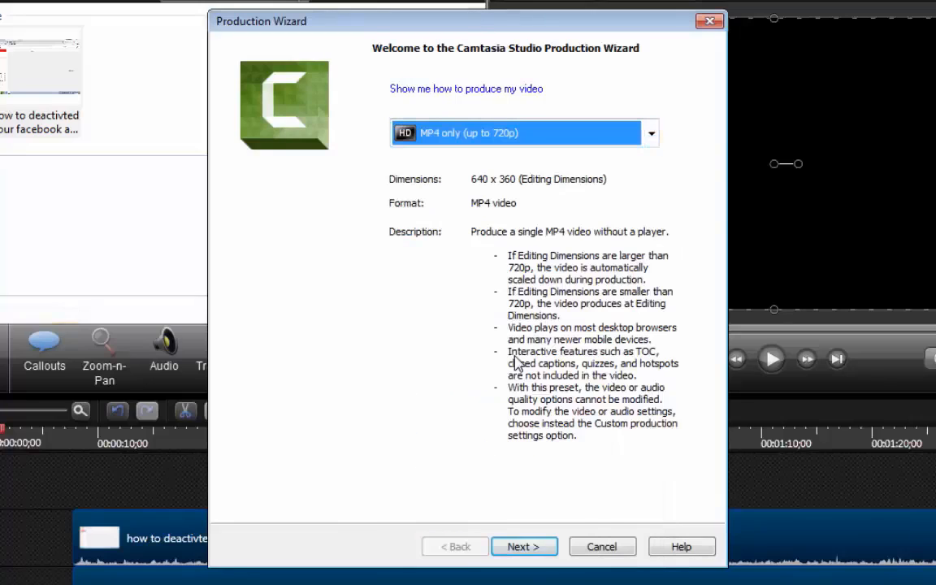
{"action": "left_click", "coordinate": [536, 546]}
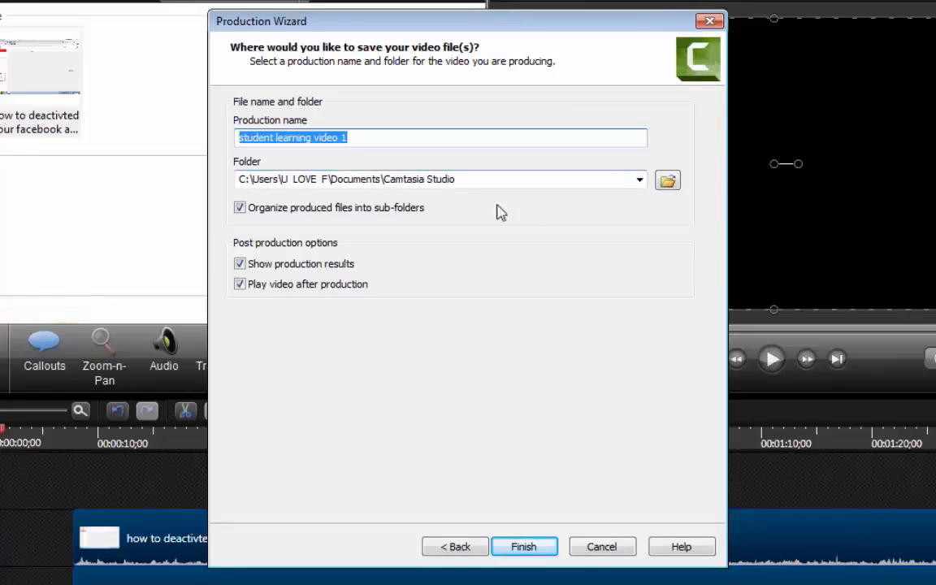
{"action": "left_click", "coordinate": [668, 181]}
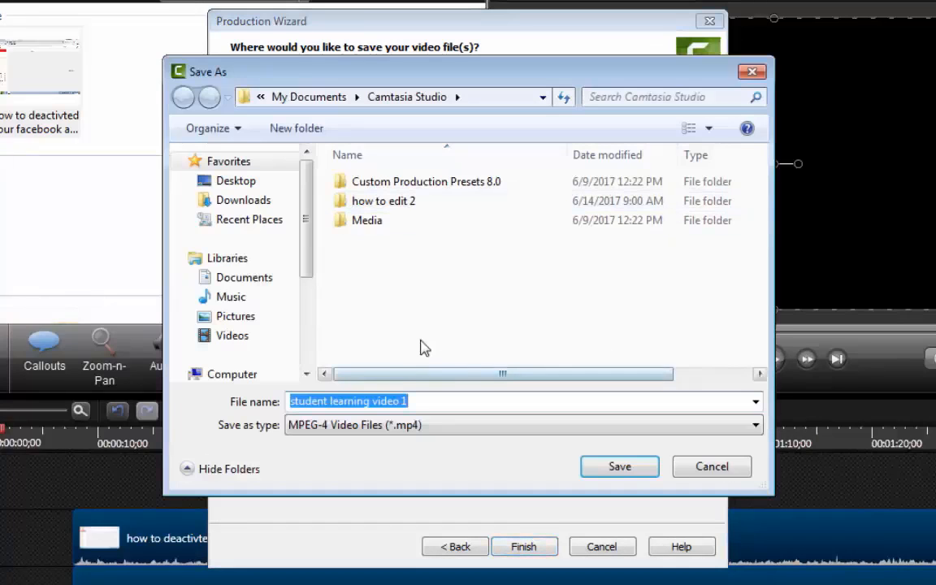
{"action": "left_click", "coordinate": [696, 469]}
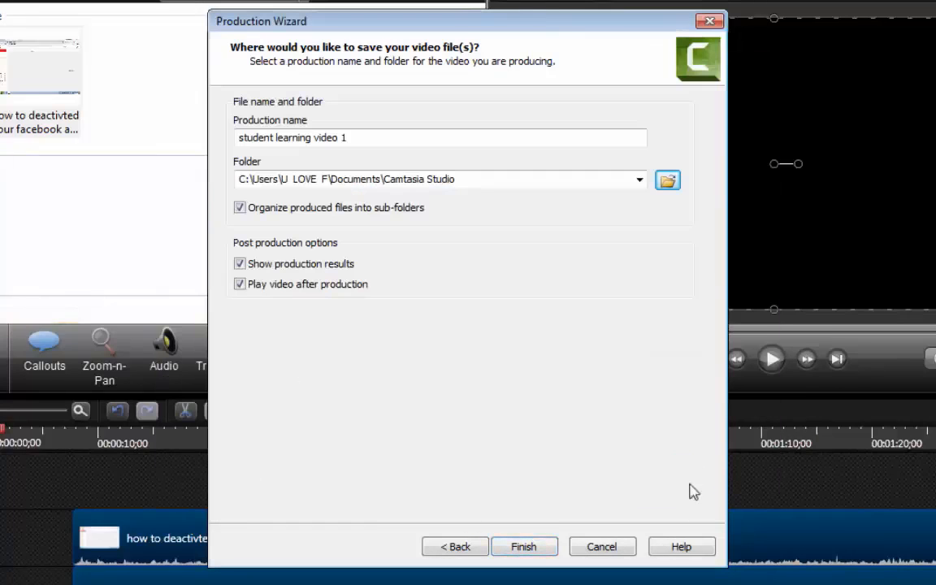
{"action": "left_click", "coordinate": [602, 548]}
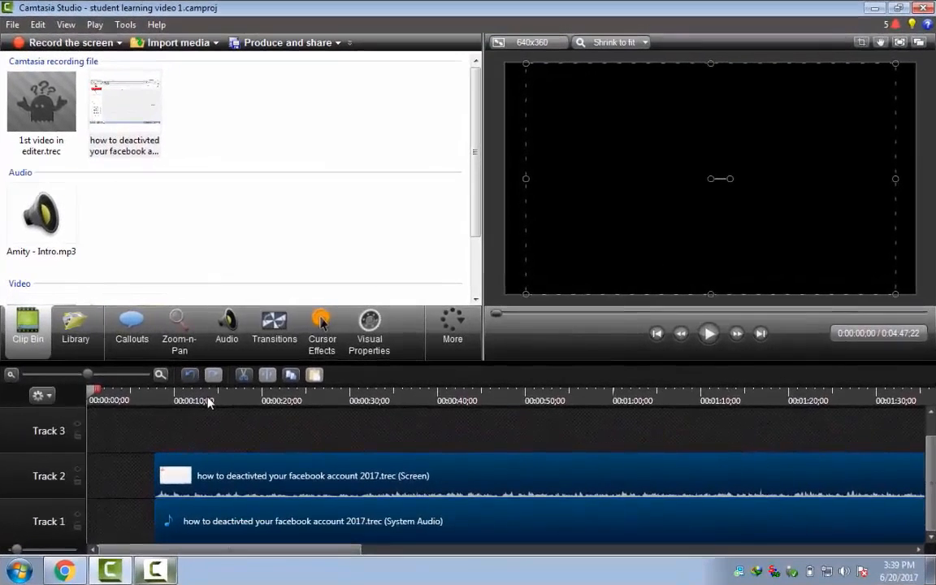
{"action": "left_click", "coordinate": [153, 579]}
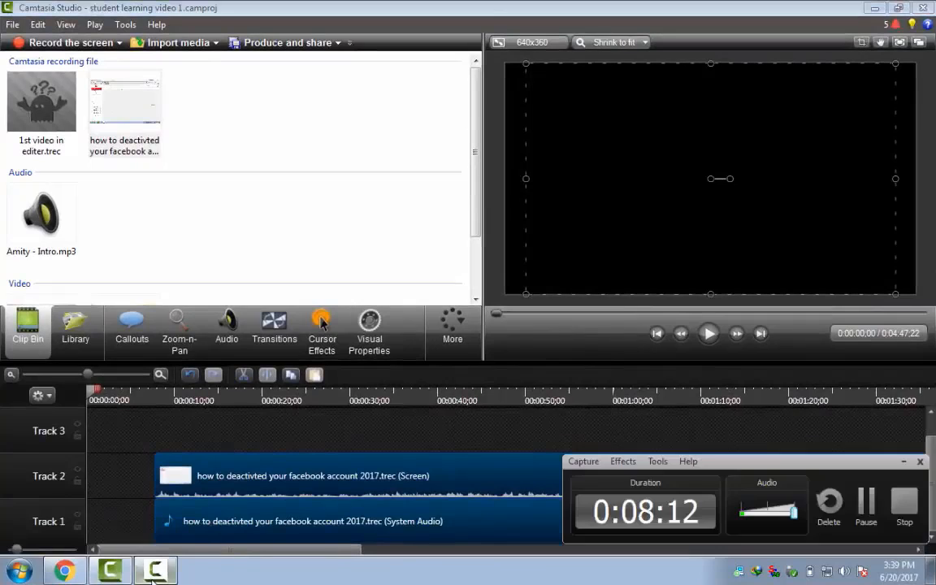
{"action": "left_click", "coordinate": [152, 579]}
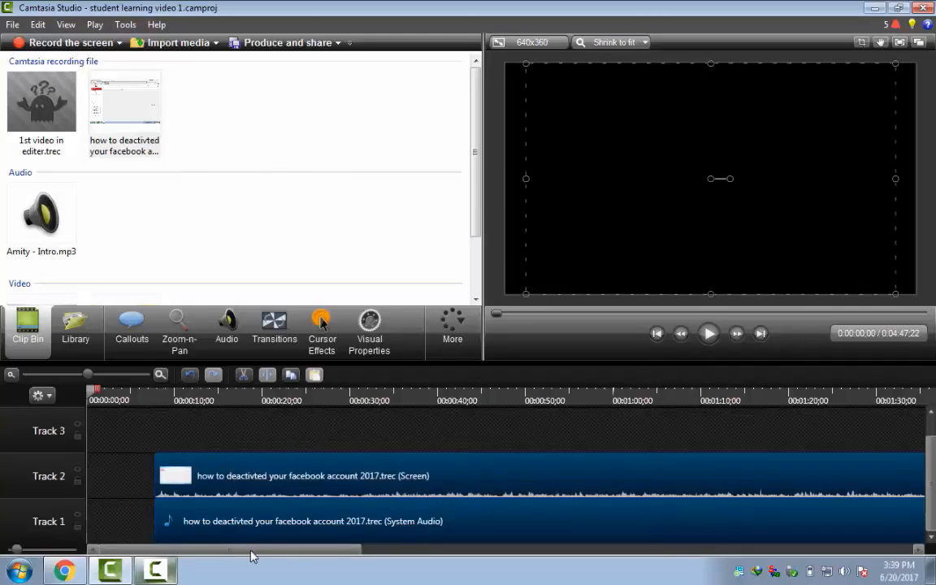
Examine the Facebook account recording on the timeline from start to end and at several timeline zoom levels.
{"action": "left_click_drag", "start_coordinate": [251, 552], "coordinate": [863, 553]}
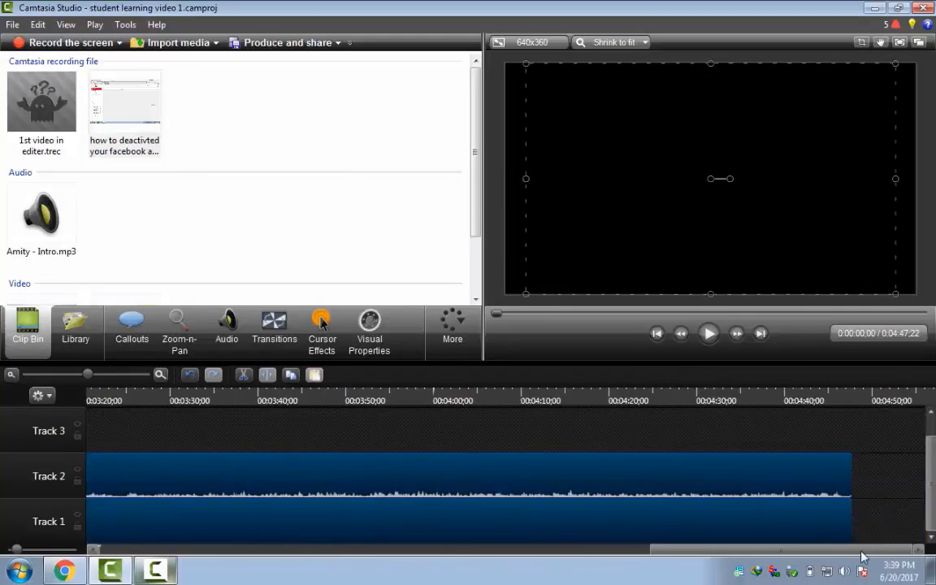
{"action": "left_click_drag", "start_coordinate": [774, 569], "coordinate": [216, 566]}
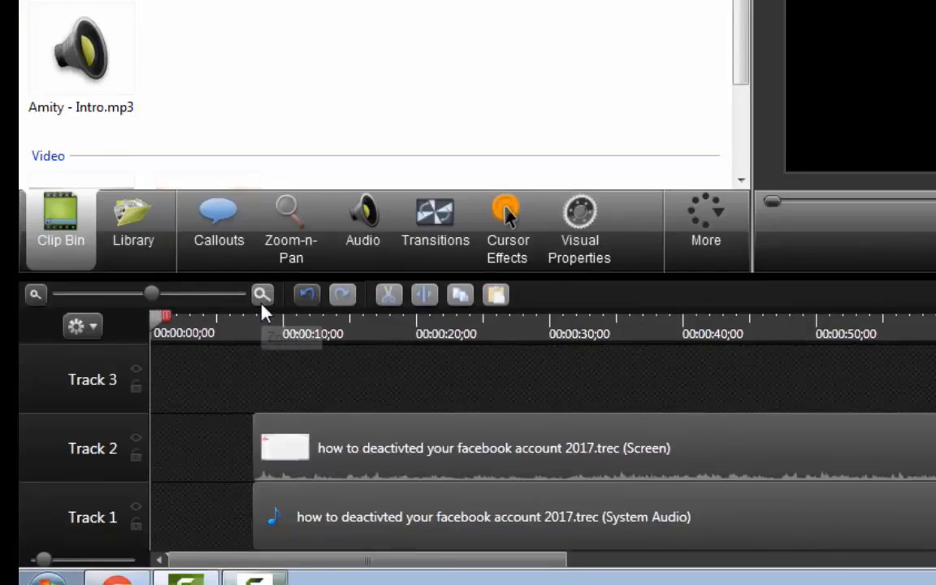
{"action": "left_click", "coordinate": [33, 301]}
{"action": "left_click", "coordinate": [33, 300]}
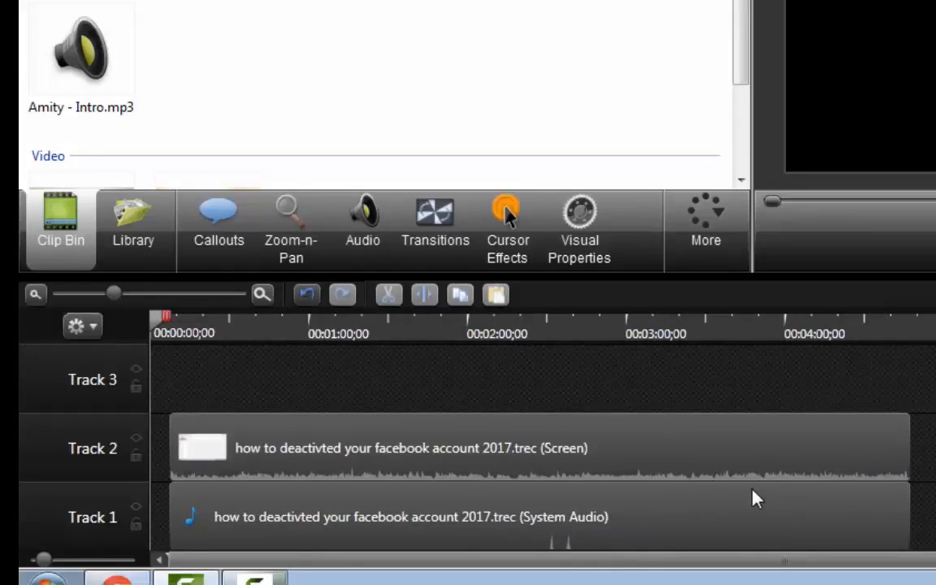
{"action": "left_click", "coordinate": [264, 295]}
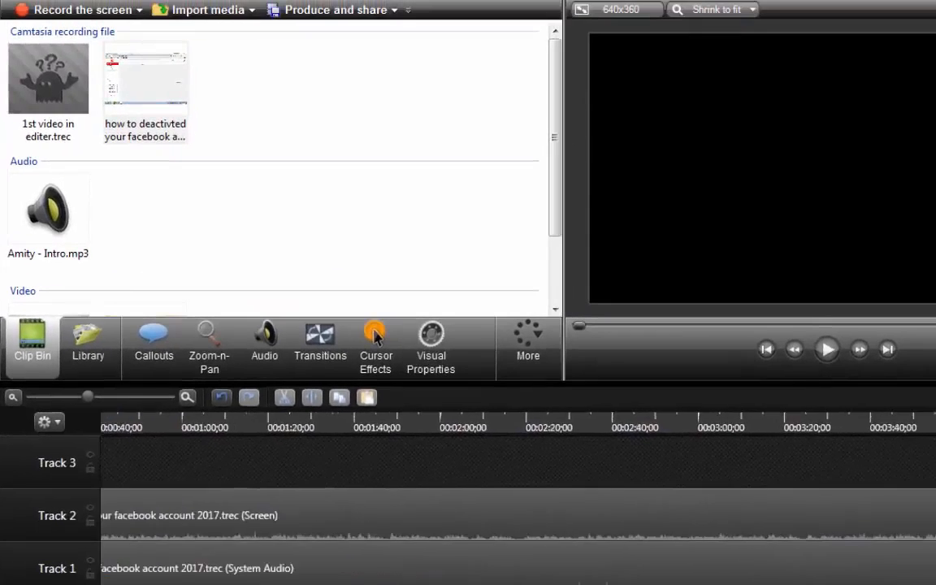
{"action": "scroll", "coordinate": [519, 497], "scroll_direction": "right", "scroll_amount": 2}
{"action": "scroll", "coordinate": [519, 497], "scroll_direction": "left", "scroll_amount": 5}
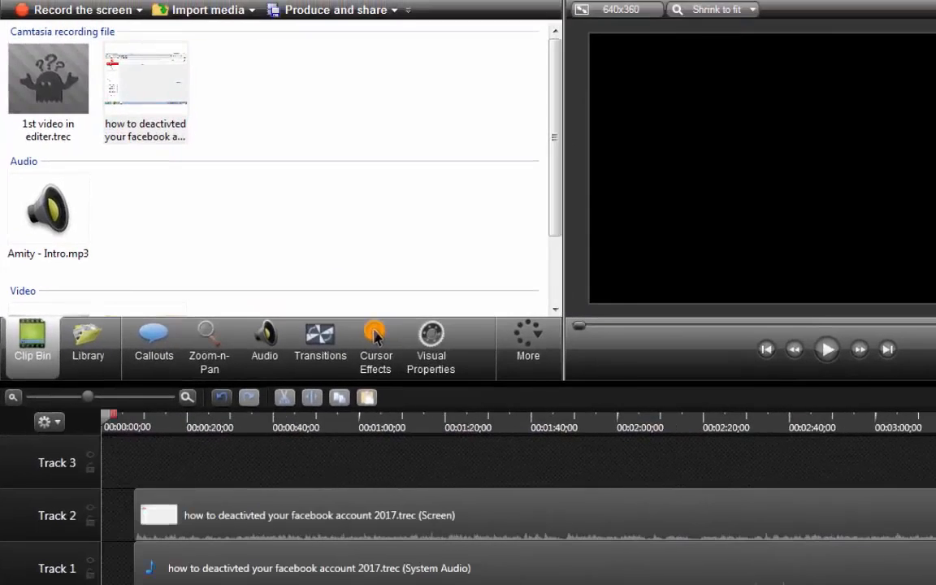
{"action": "left_click", "coordinate": [190, 400]}
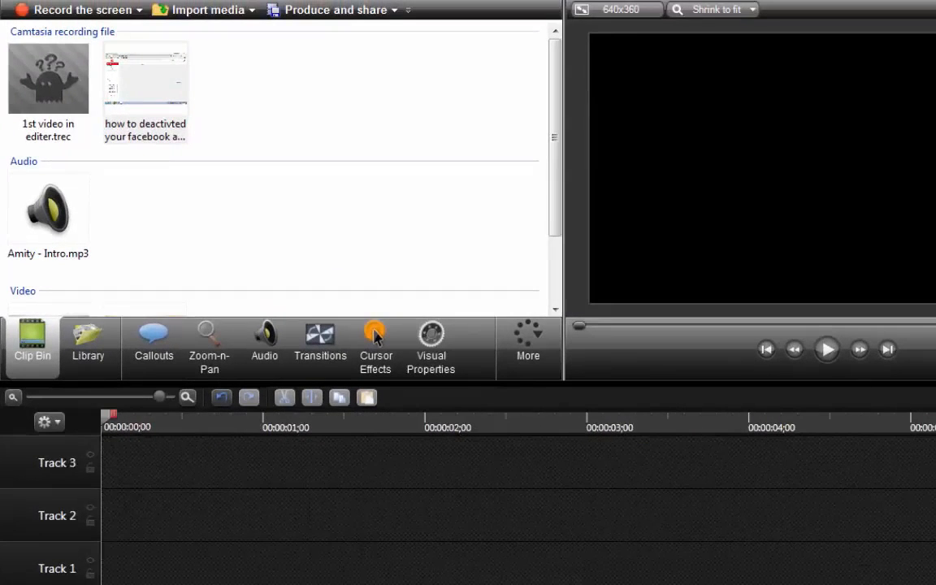
{"action": "left_click", "coordinate": [12, 397]}
{"action": "left_click", "coordinate": [13, 397]}
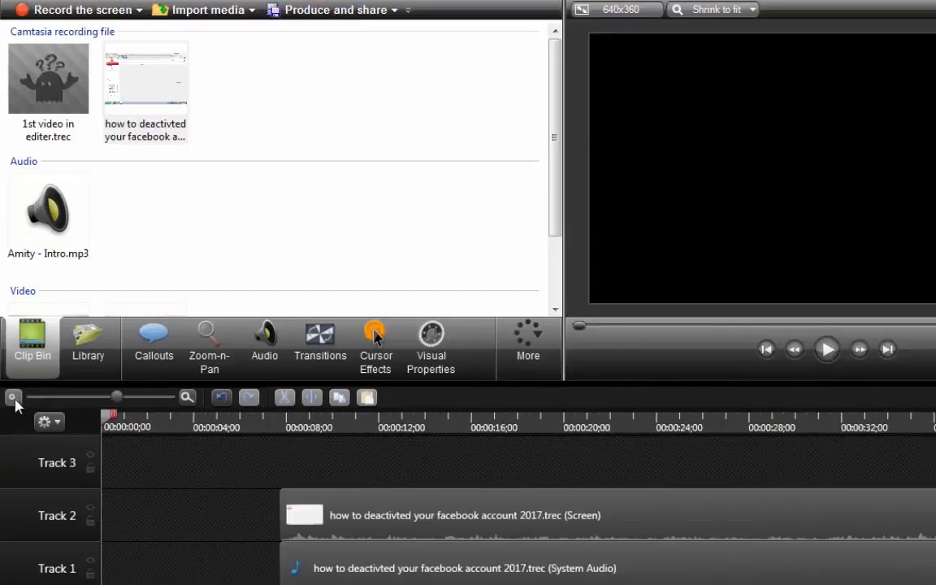
{"action": "left_click", "coordinate": [13, 397]}
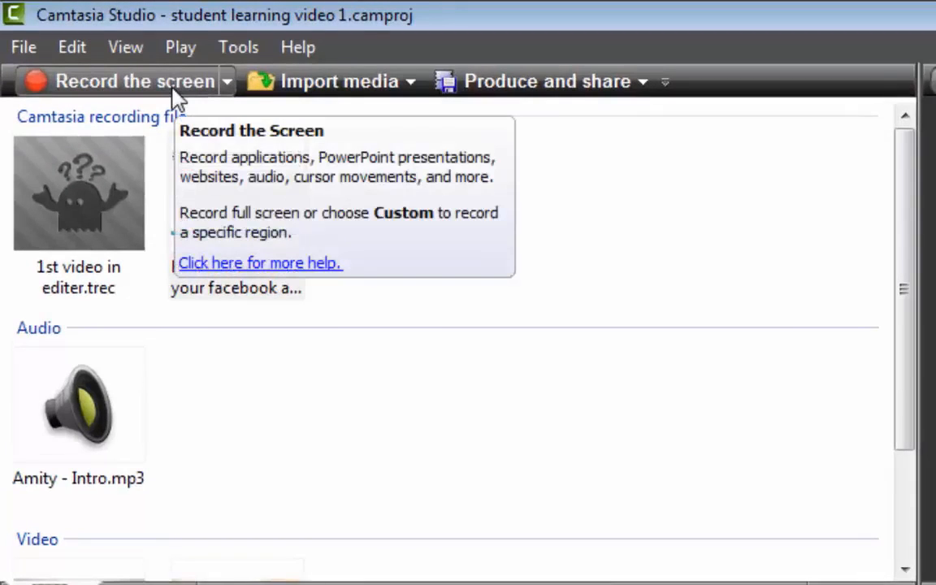
Start the screen recorder from the editor, bring up its recording controls, and minimize the editor to reveal the desktop.
{"action": "left_click", "coordinate": [174, 91]}
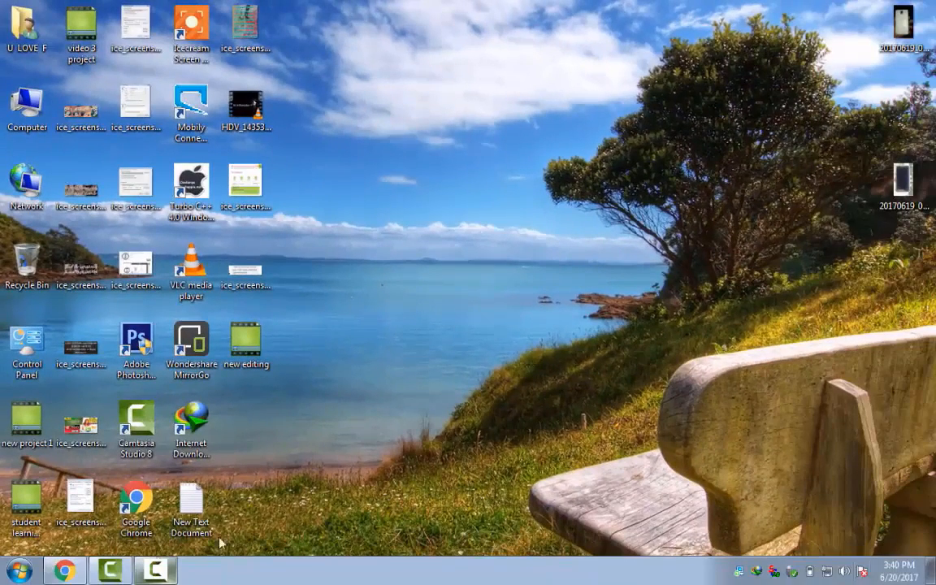
{"action": "left_click", "coordinate": [170, 571]}
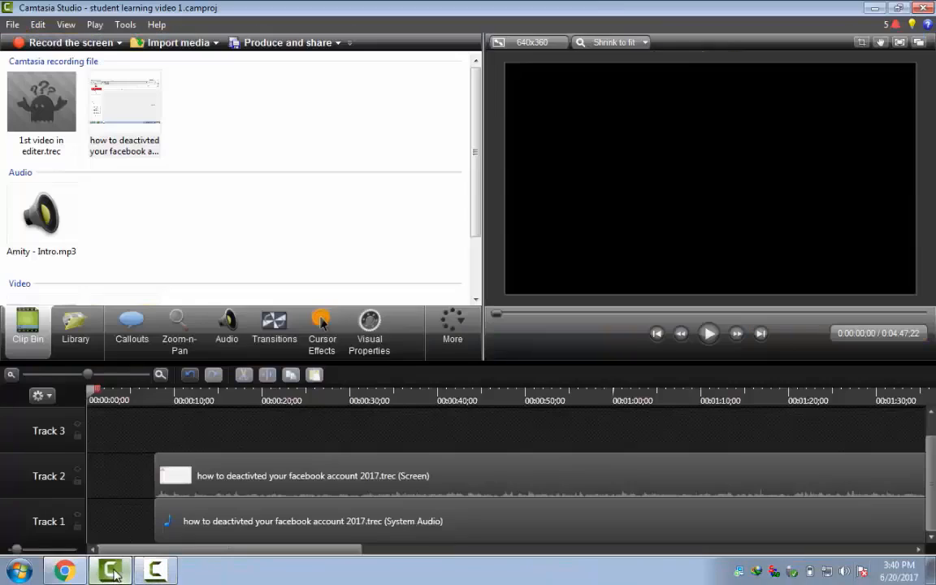
{"action": "left_click", "coordinate": [174, 570]}
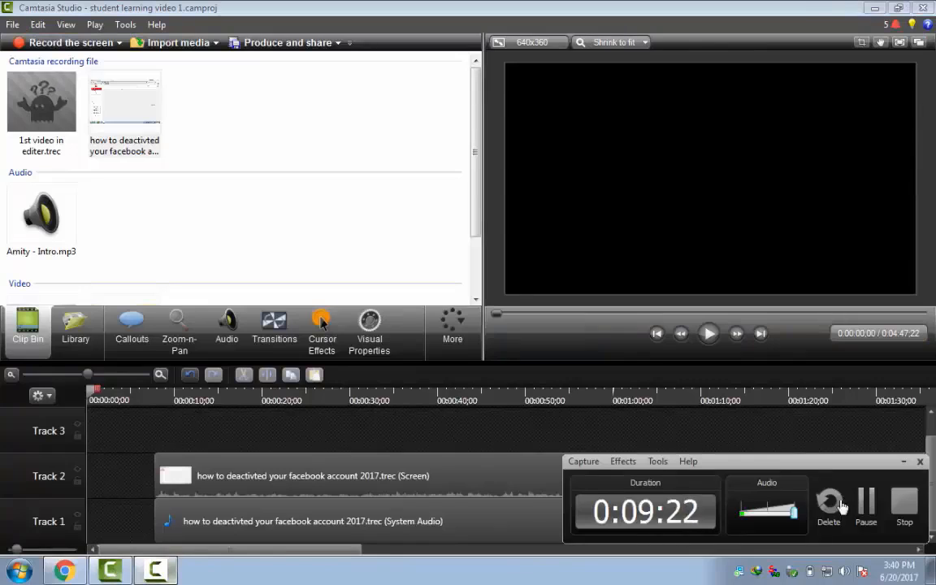
{"action": "left_click", "coordinate": [114, 572]}
{"action": "right_click", "coordinate": [286, 328]}
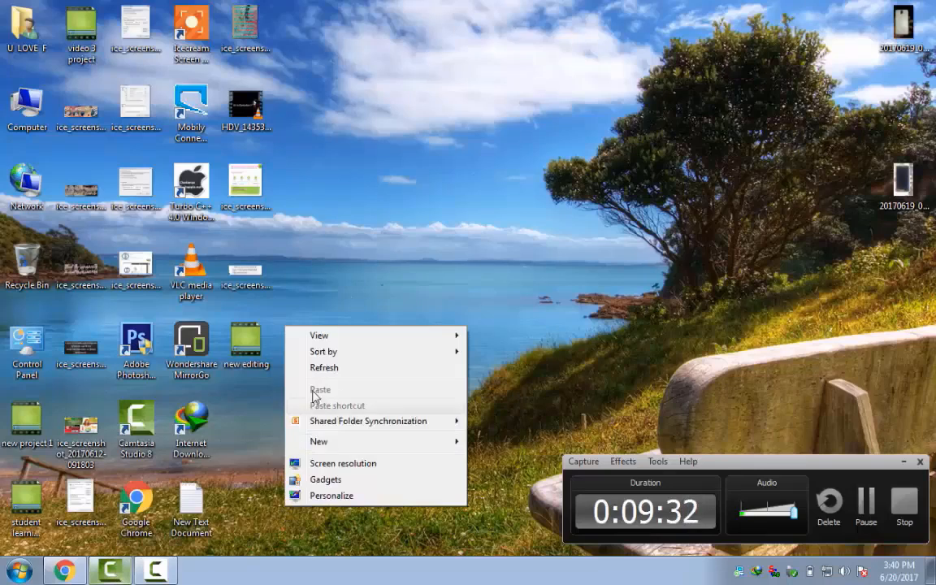
{"action": "left_click", "coordinate": [344, 370]}
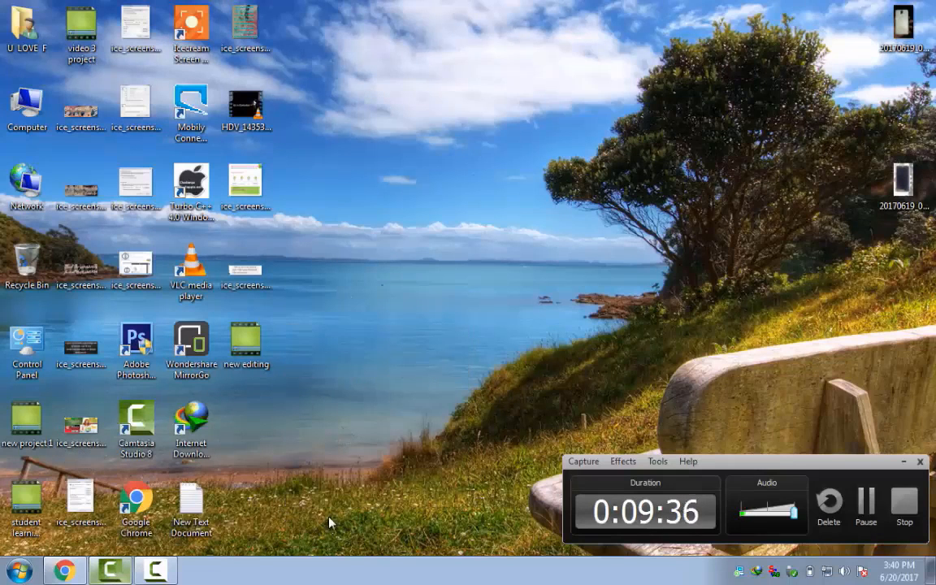
{"action": "right_click", "coordinate": [335, 496]}
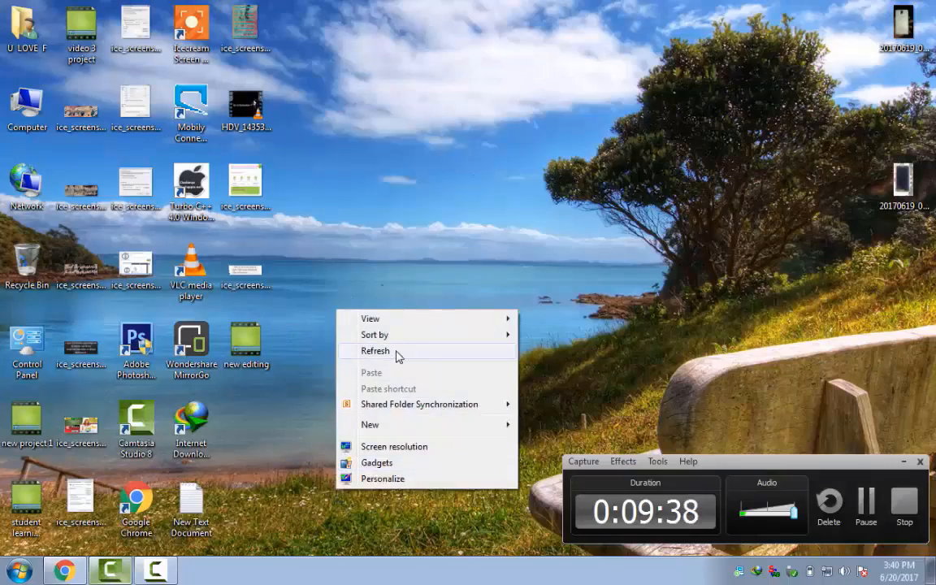
{"action": "left_click", "coordinate": [397, 354]}
{"action": "right_click", "coordinate": [351, 255]}
{"action": "left_click", "coordinate": [411, 298]}
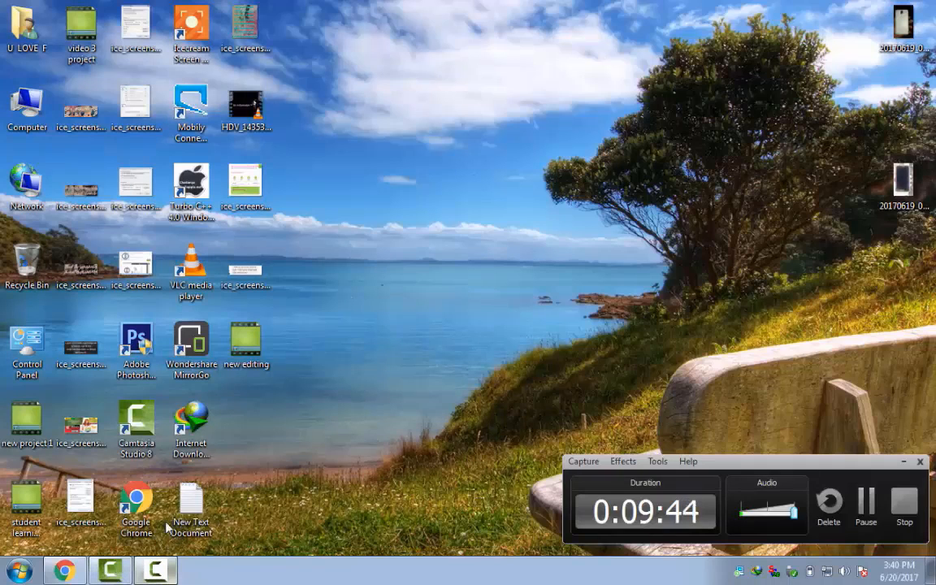
Minimize the recorder controls and switch to the YouTube channel page in Google Chrome.
{"action": "left_click", "coordinate": [142, 574]}
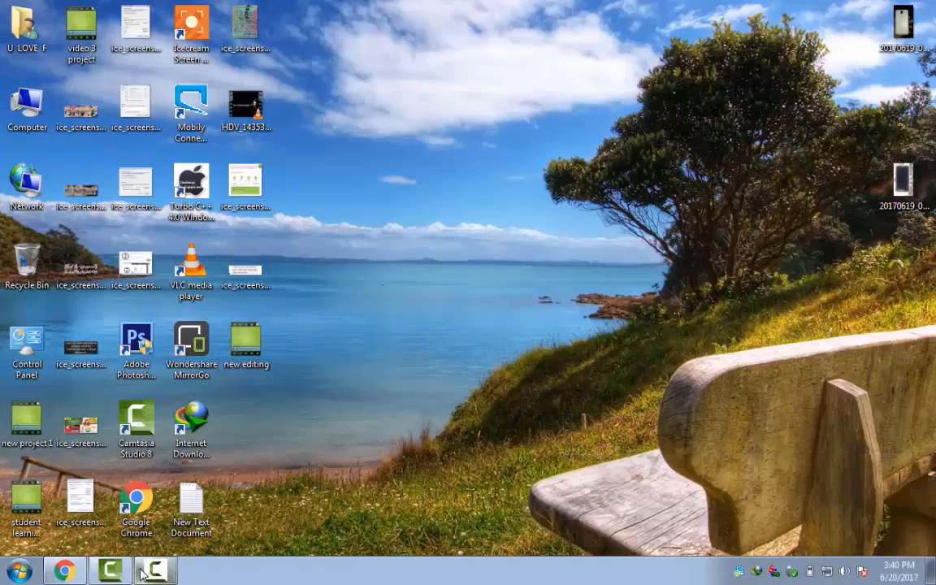
{"action": "mouse_move", "coordinate": [82, 575]}
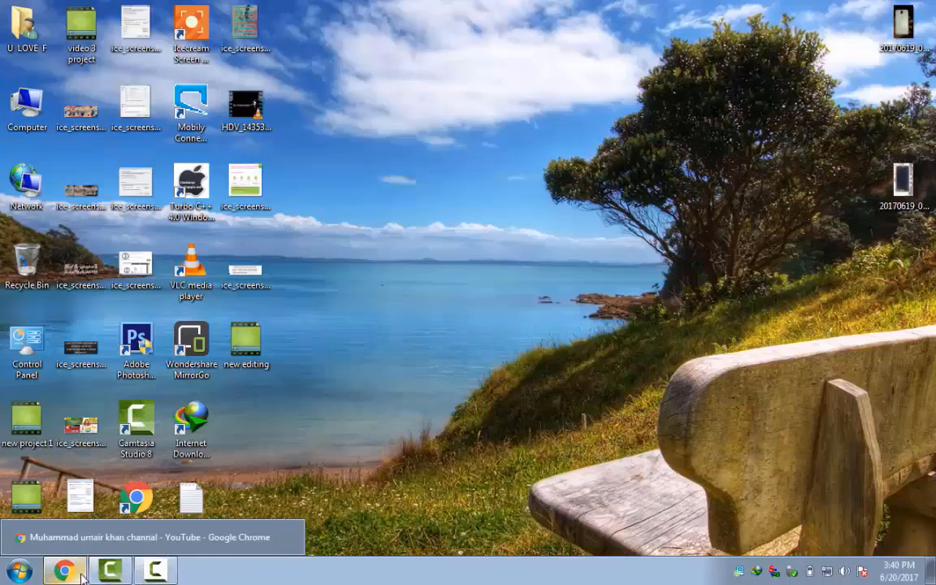
{"action": "left_click", "coordinate": [82, 575]}
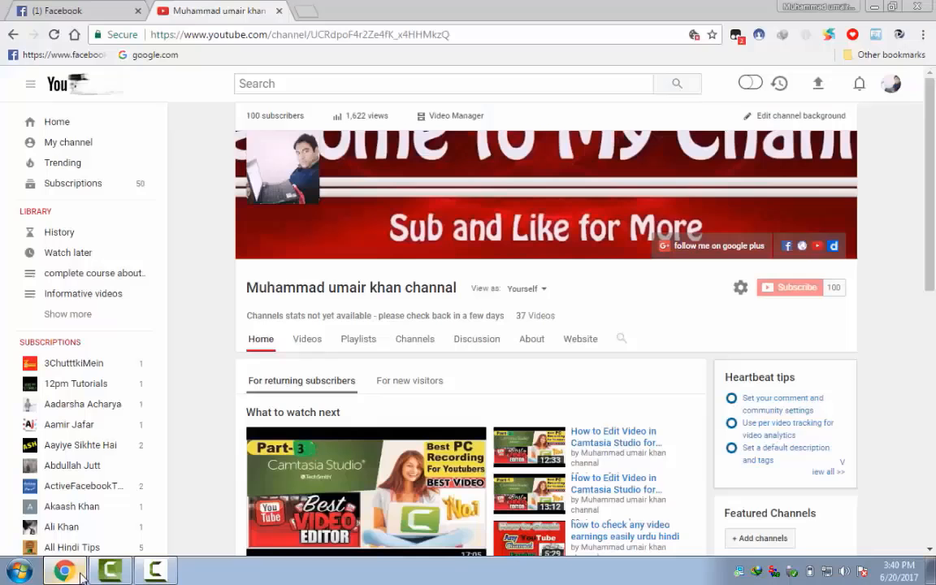